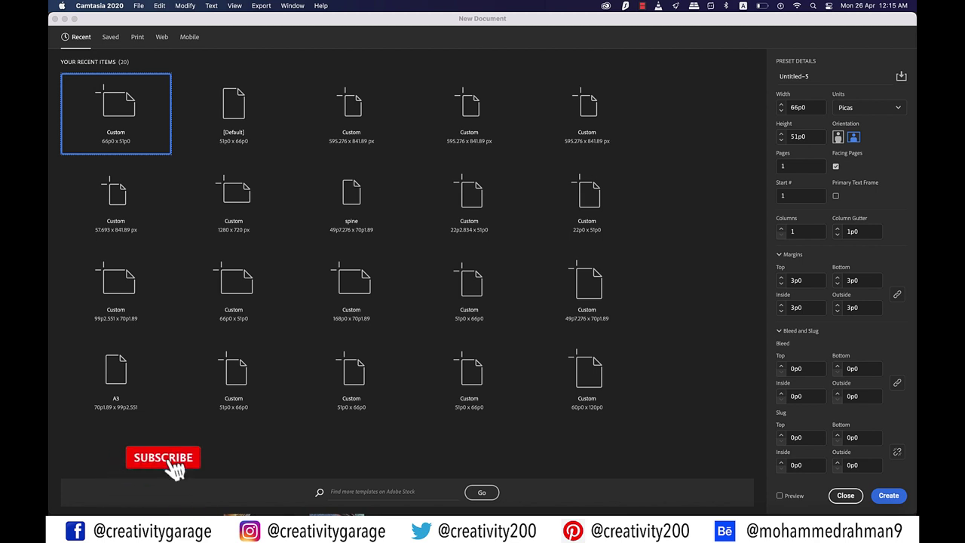
Bring the New Document window forward and show its Print presets
left_click(140, 39)
left_click(138, 37)
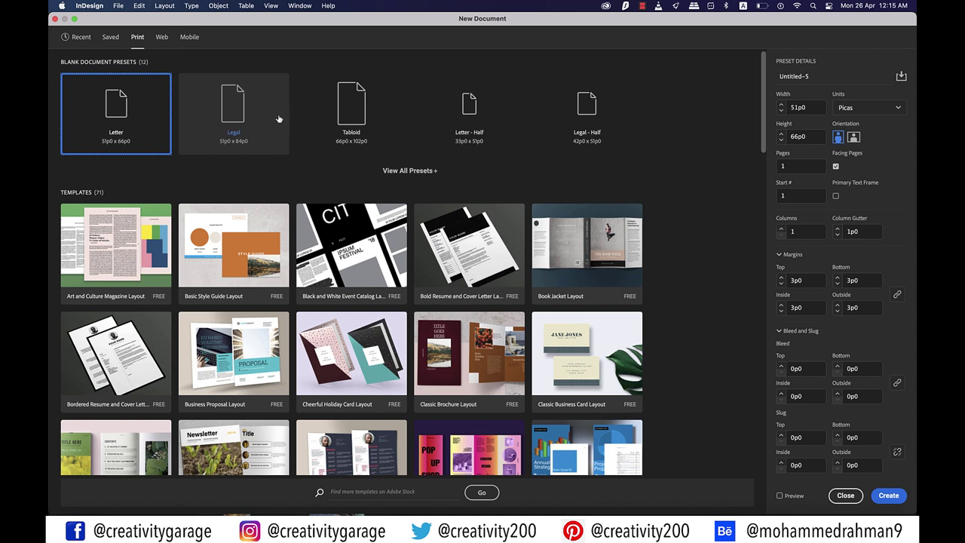
Choose the A4 preset in millimetres with landscape orientation
left_click(420, 171)
left_click(236, 207)
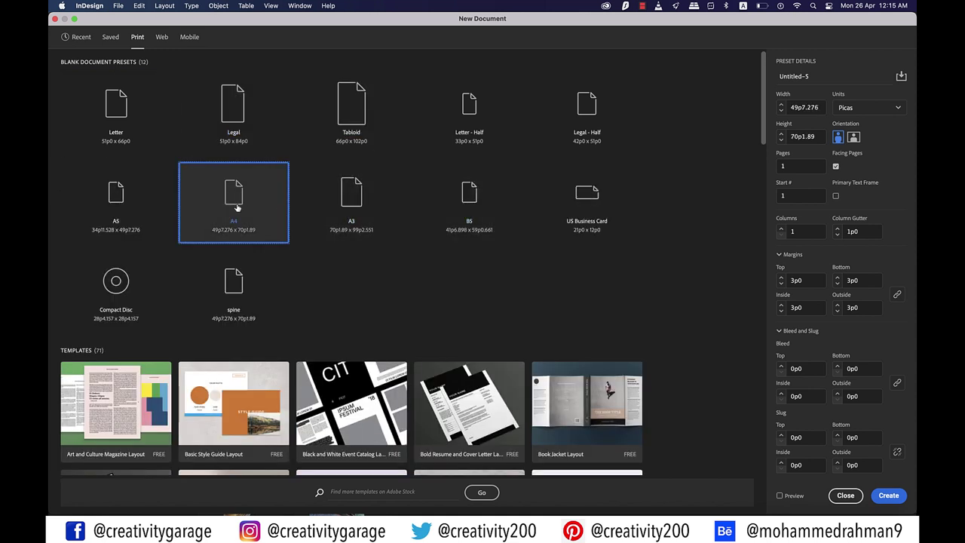
left_click(893, 107)
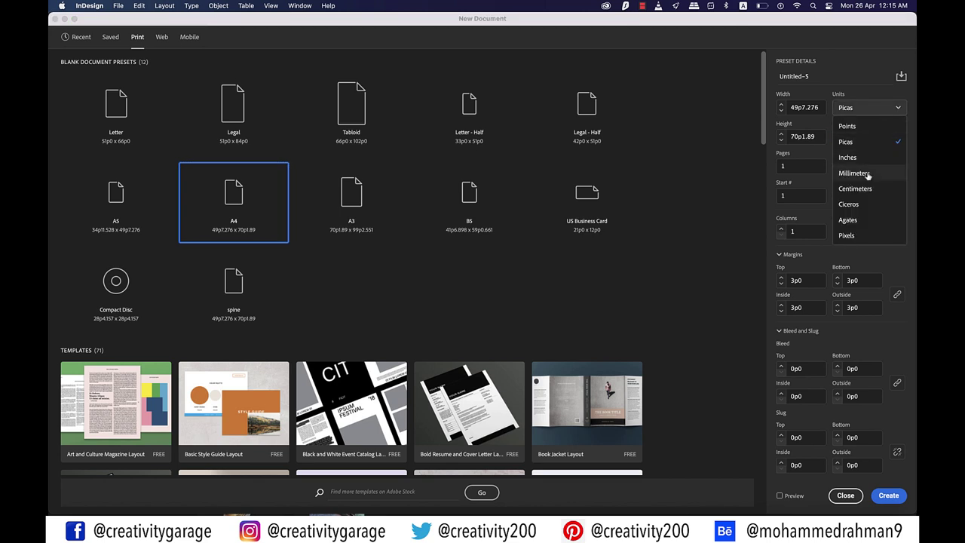
left_click(854, 174)
left_click(853, 137)
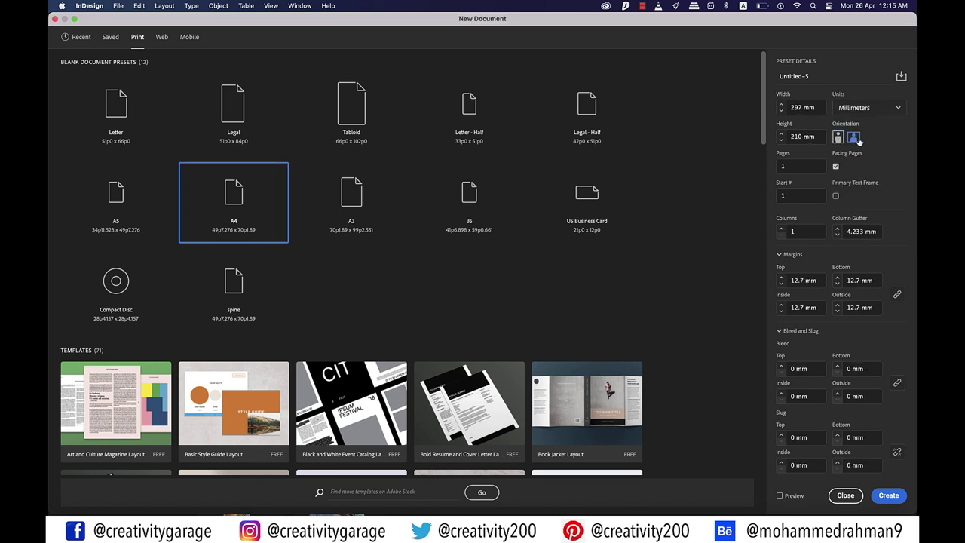
Enter 6 pages, 5 mm margins and 2 mm bleed, and create the document
double_click(784, 166)
type("6")
left_click(782, 285)
type("7")
key("Tab")
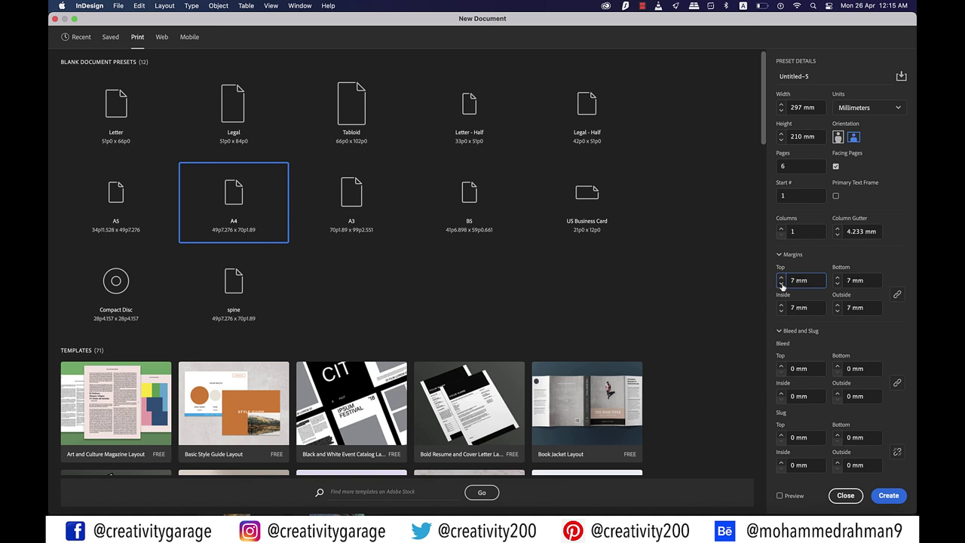
left_click(781, 366)
left_click(782, 366)
left_click(782, 366)
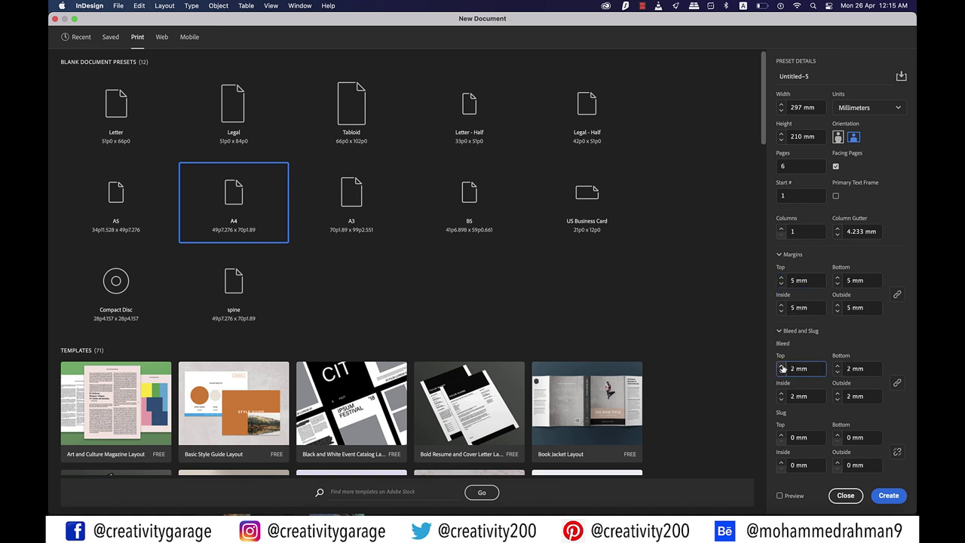
left_click(888, 495)
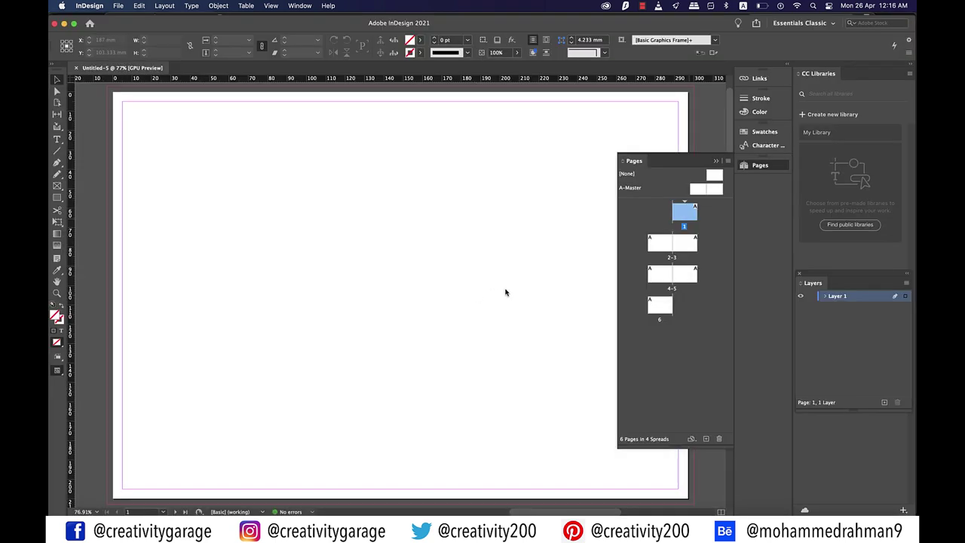
Delete A-Master's right page so it becomes a single page
right_click(718, 190)
left_click(753, 200)
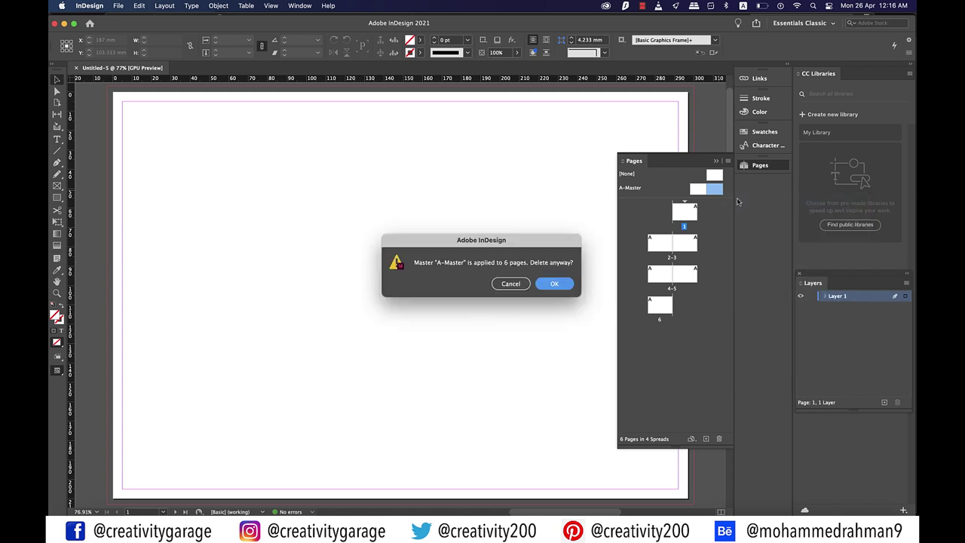
key("Return")
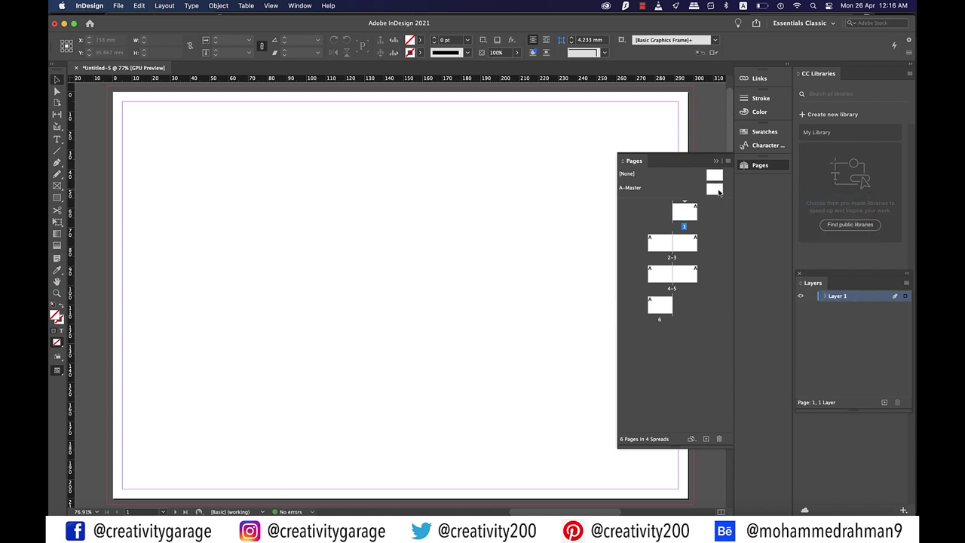
Add a new B-Master based on A-Master
left_click(718, 190)
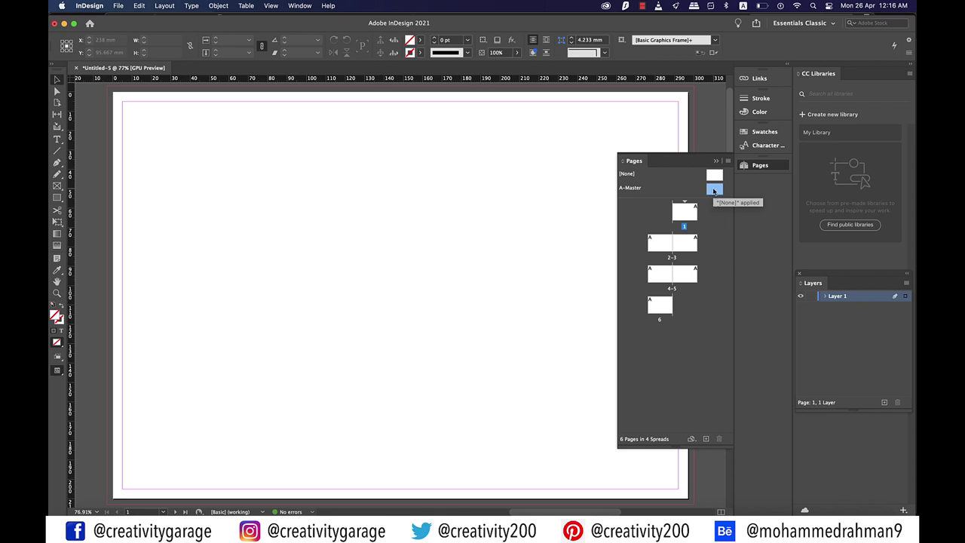
right_click(713, 190)
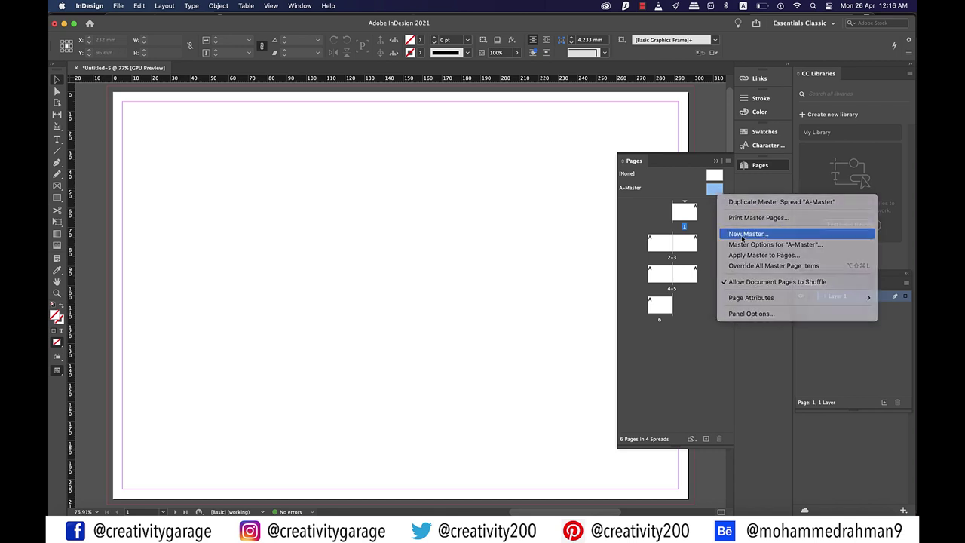
left_click(744, 230)
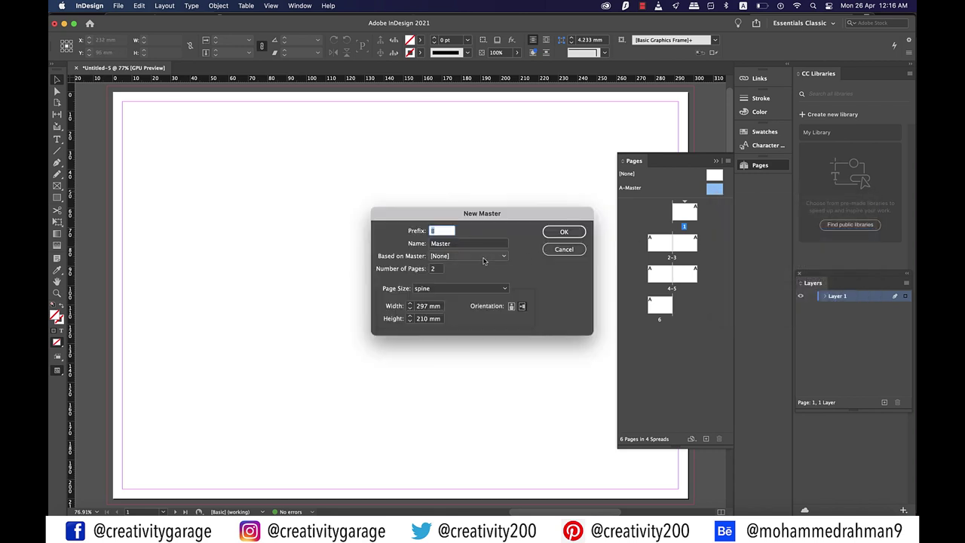
left_click(483, 260)
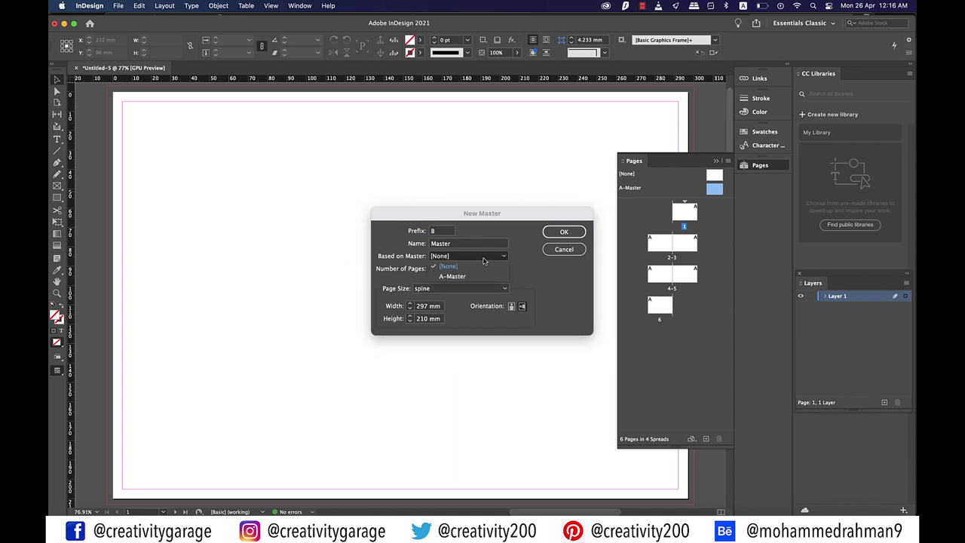
left_click(461, 277)
left_click(563, 234)
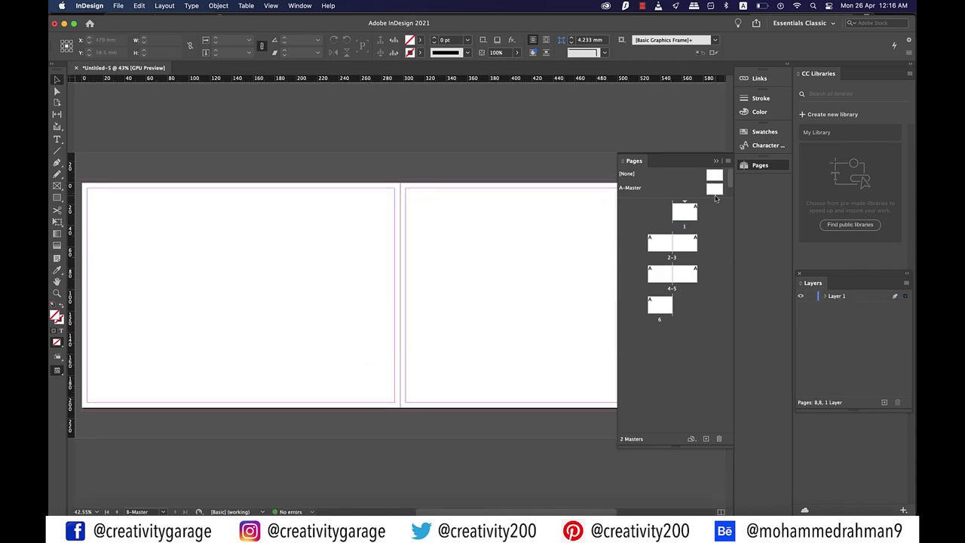
Enlarge the masters area and delete B-Master's second page
left_click(716, 198)
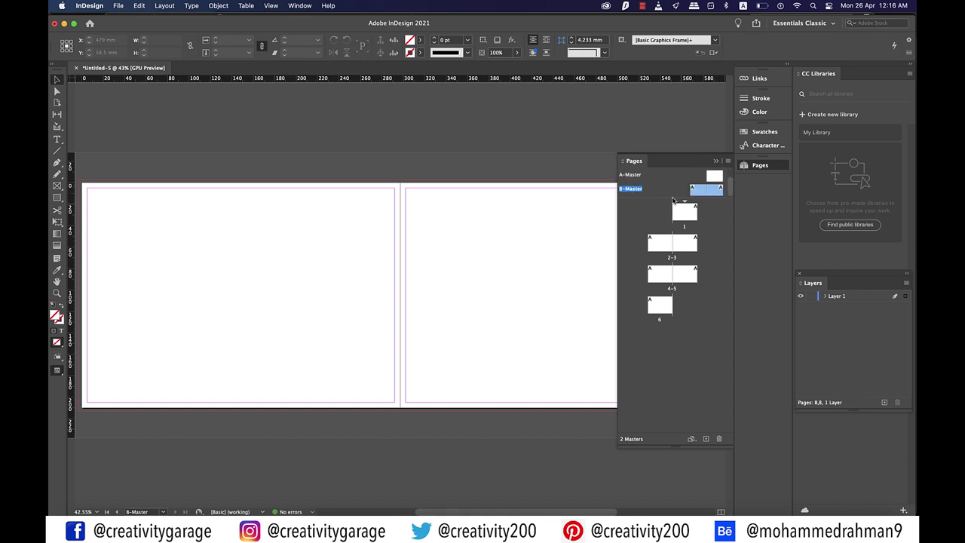
left_click_drag(673, 200, 673, 235)
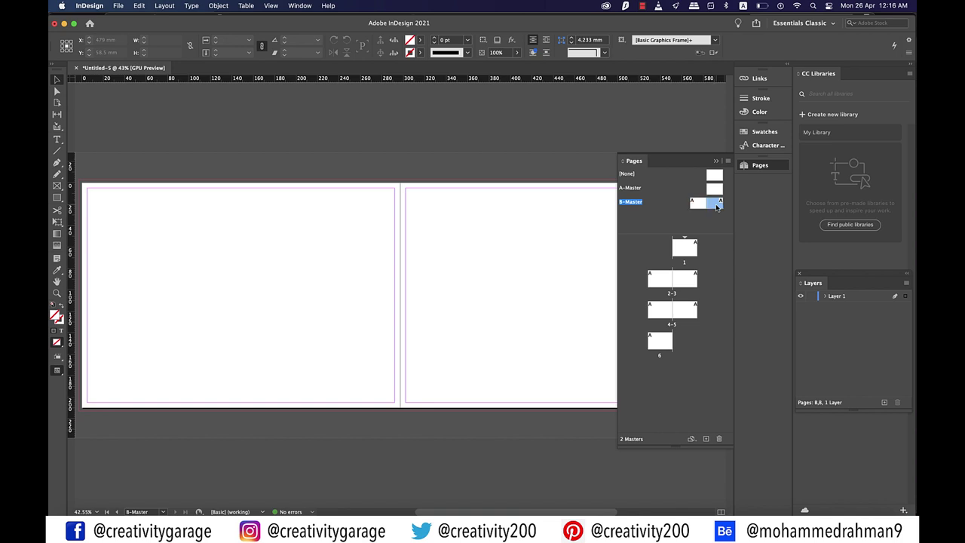
right_click(714, 207)
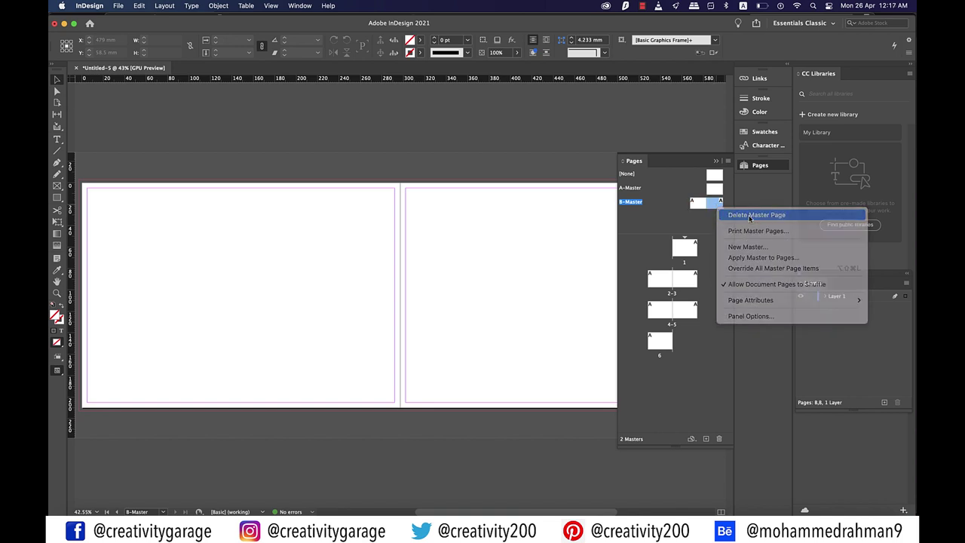
left_click(750, 214)
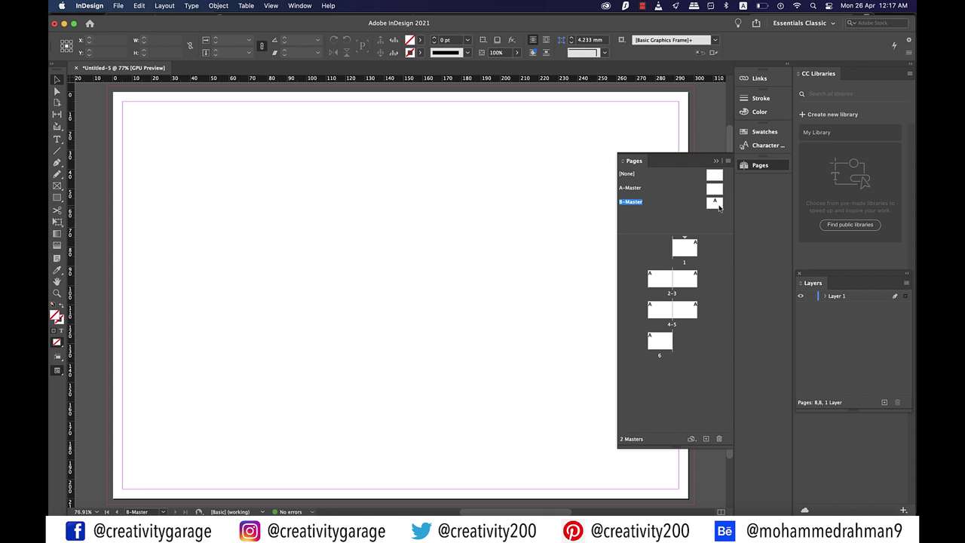
right_click(716, 206)
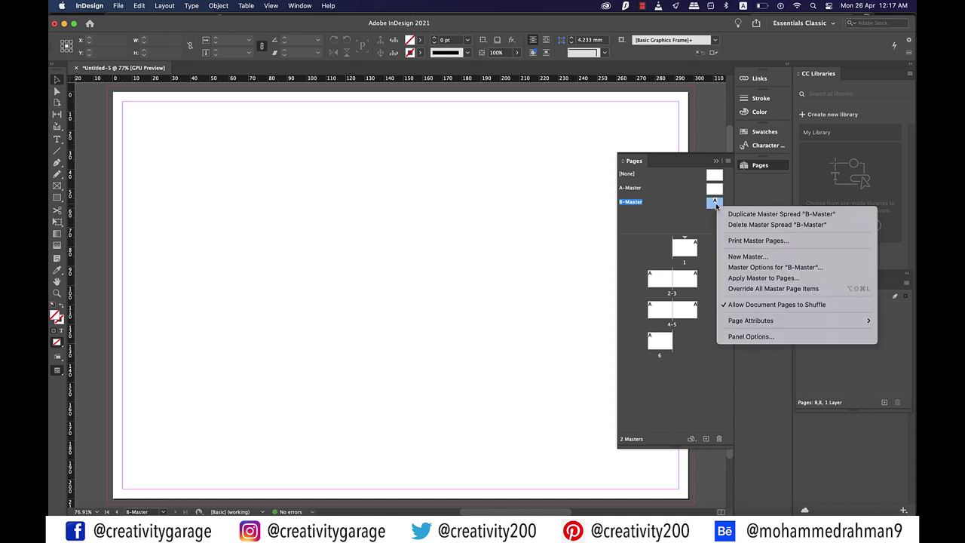
Create a new C-Master based on A-Master
left_click(747, 256)
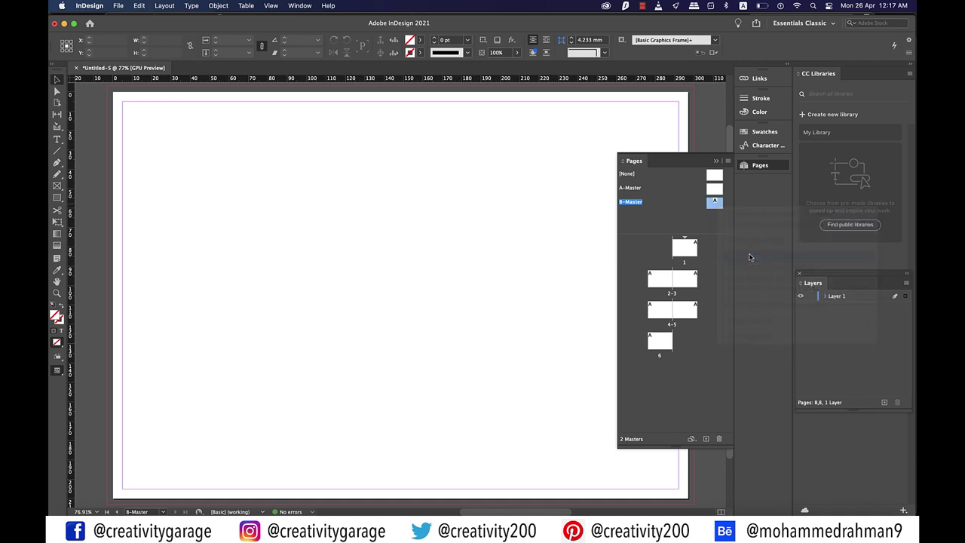
left_click(464, 255)
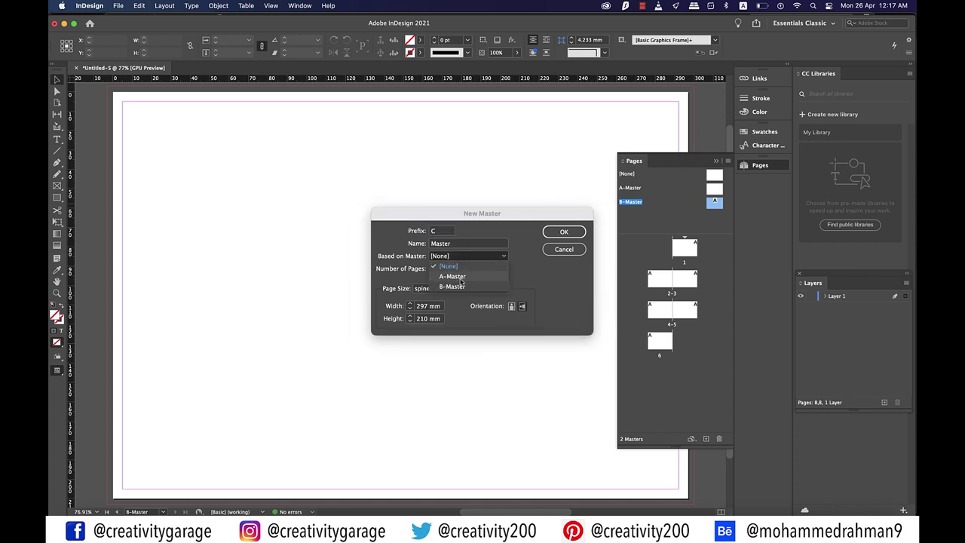
left_click(456, 277)
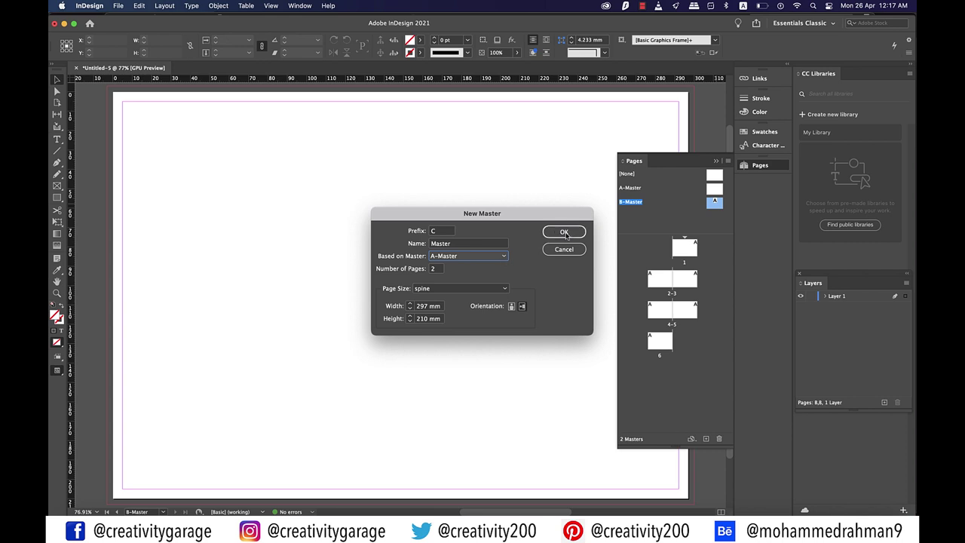
left_click(567, 235)
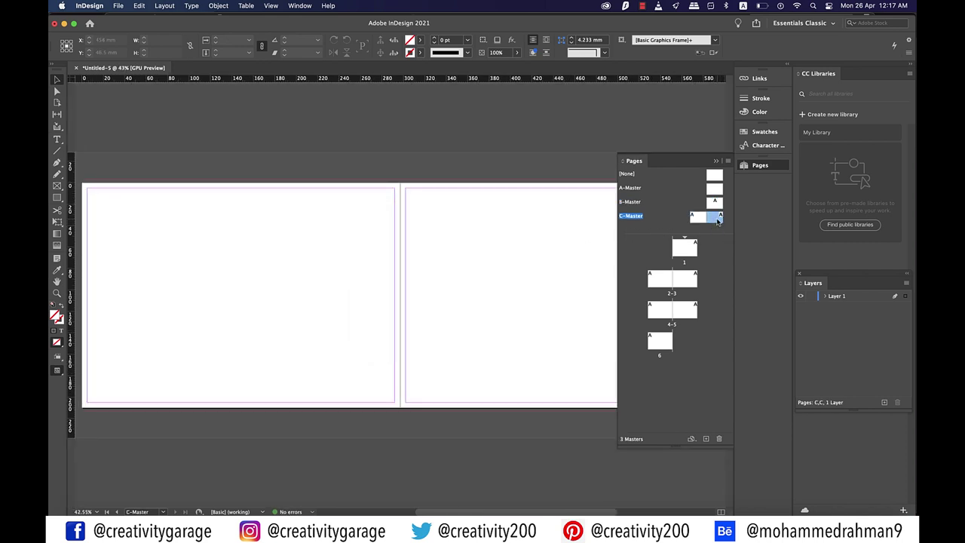
Delete C-Master's second page so it becomes a single page
right_click(718, 218)
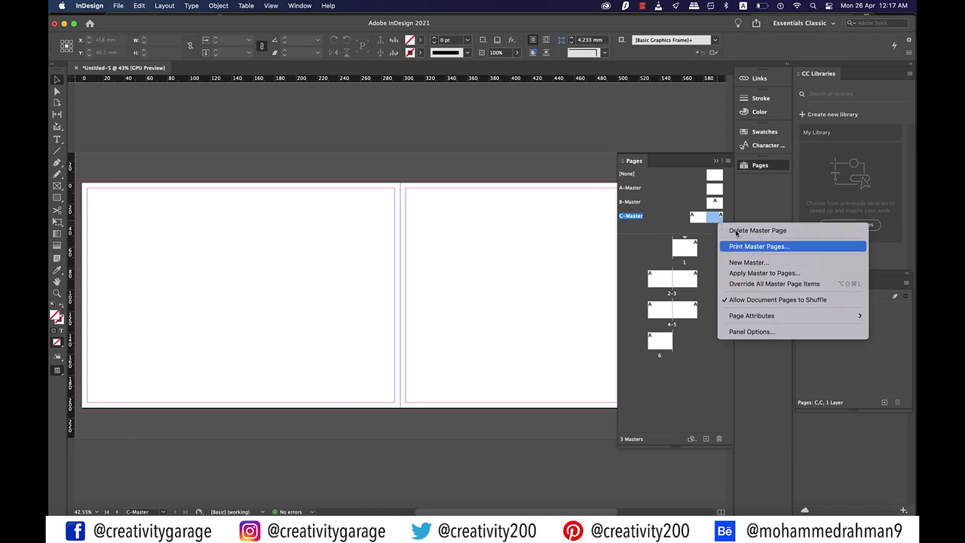
left_click(757, 230)
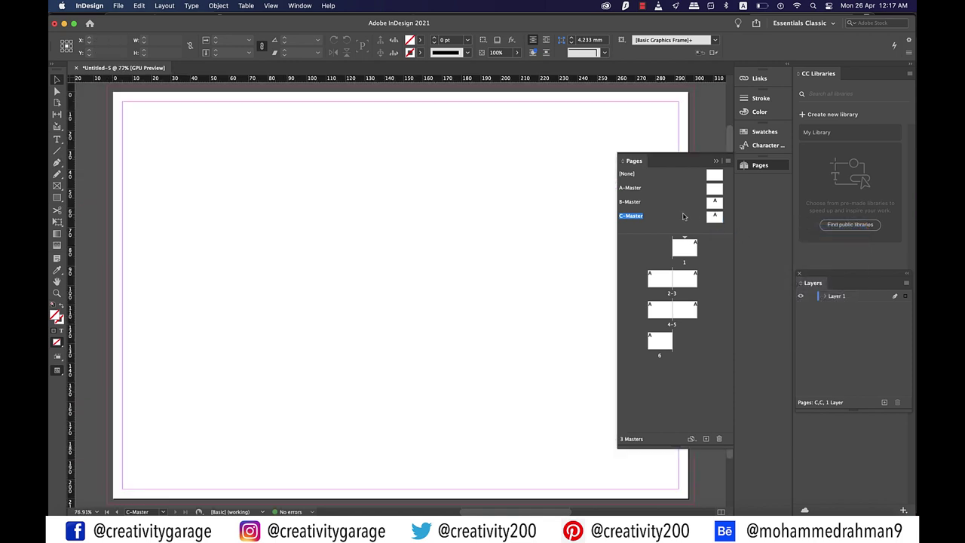
left_click(716, 190)
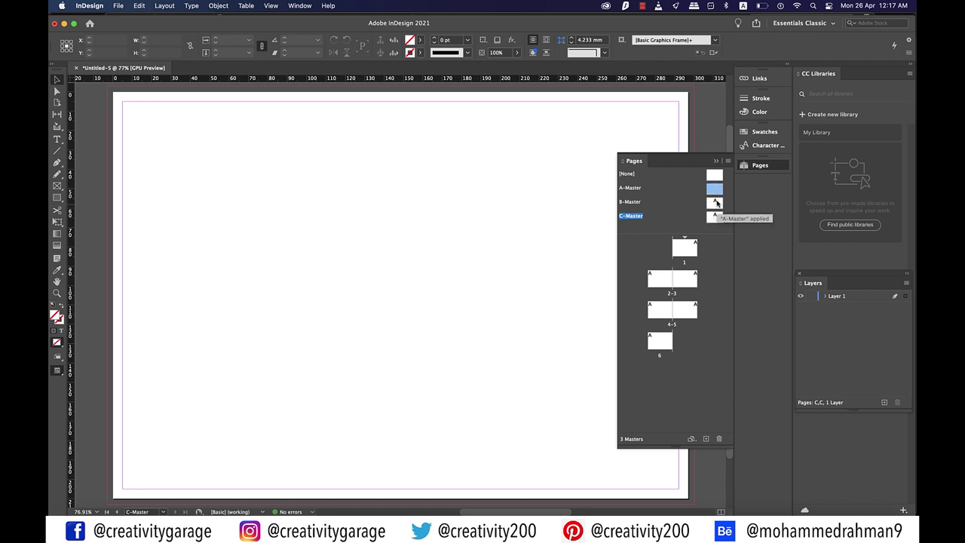
Open A-Master for editing and collapse the Pages panel
left_click(716, 203)
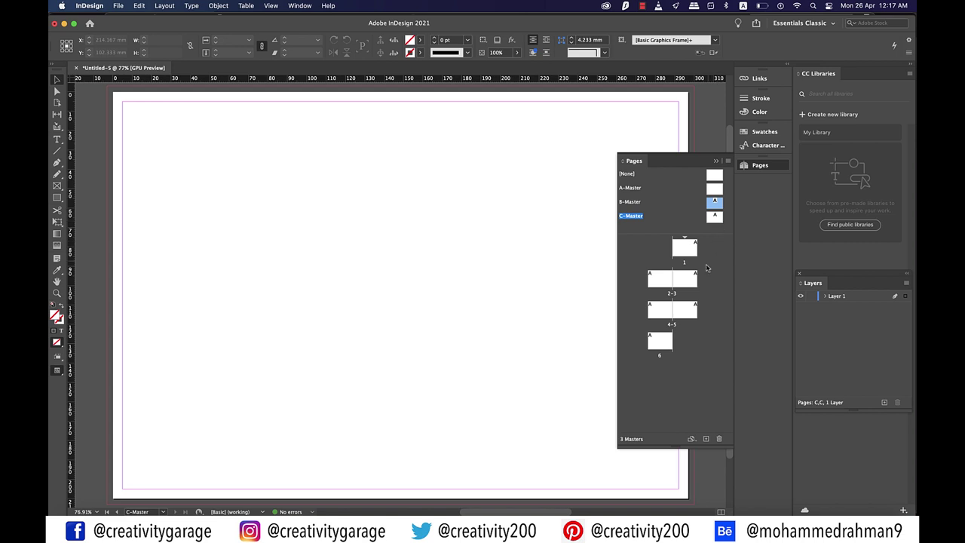
left_click(716, 191)
double_click(714, 189)
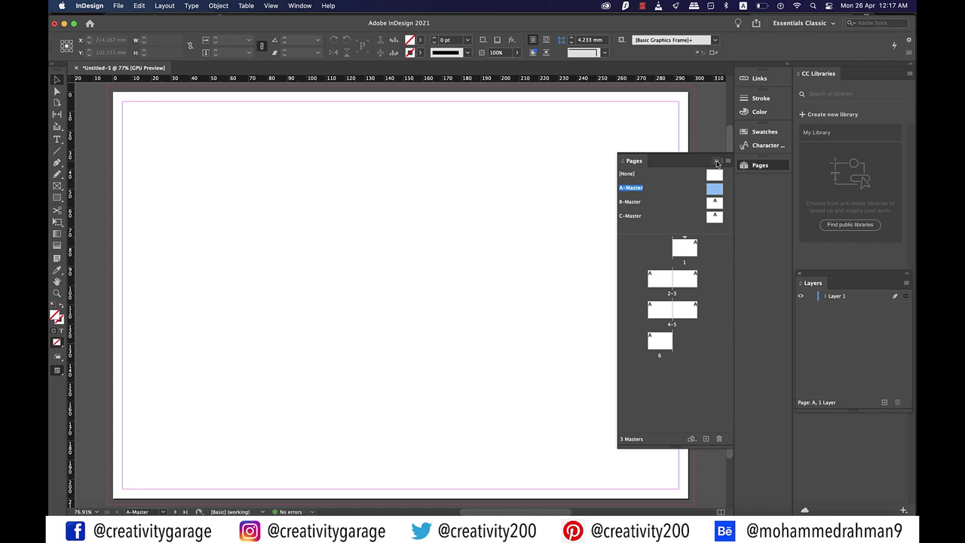
left_click(716, 163)
key("f")
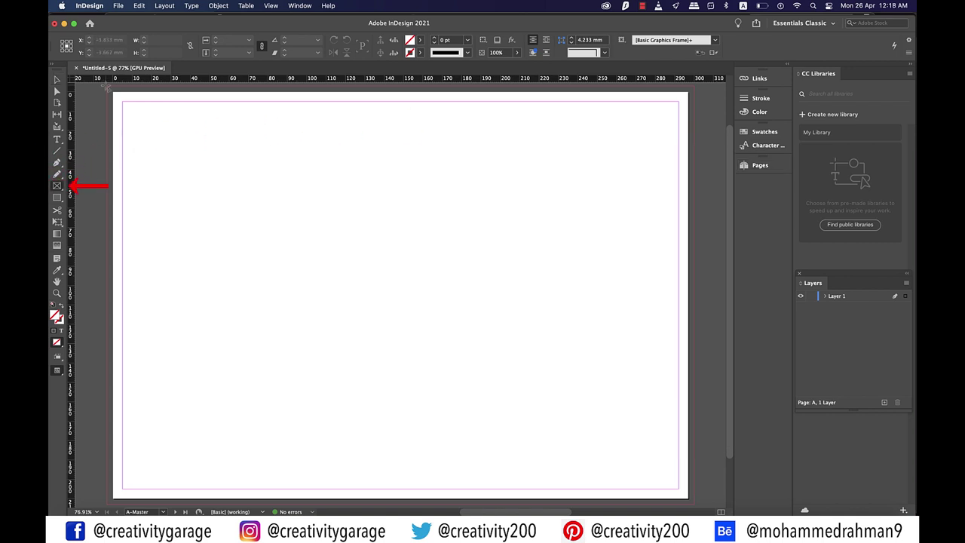
Draw a full-page frame on A-Master and place the bedroom interior photo into it
left_click_drag(113, 92, 694, 503)
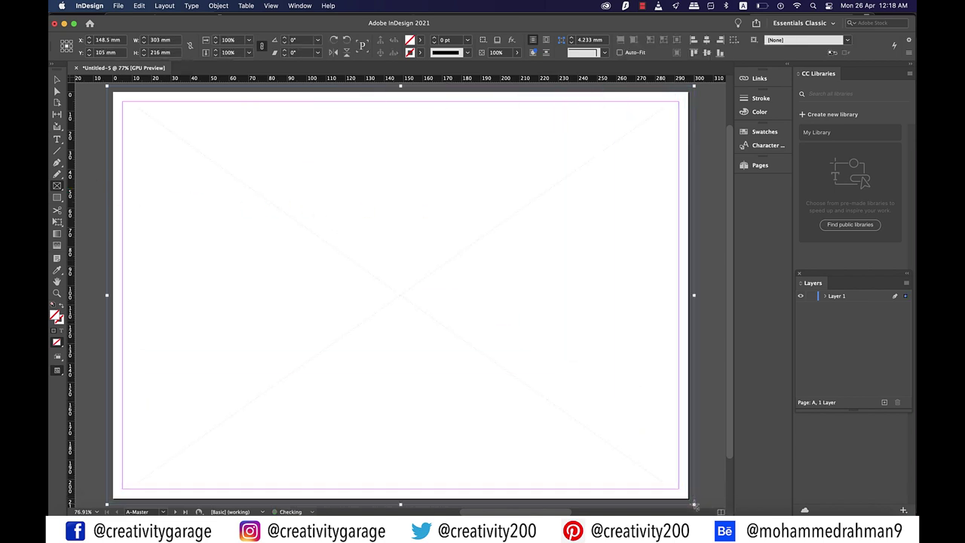
left_click(118, 5)
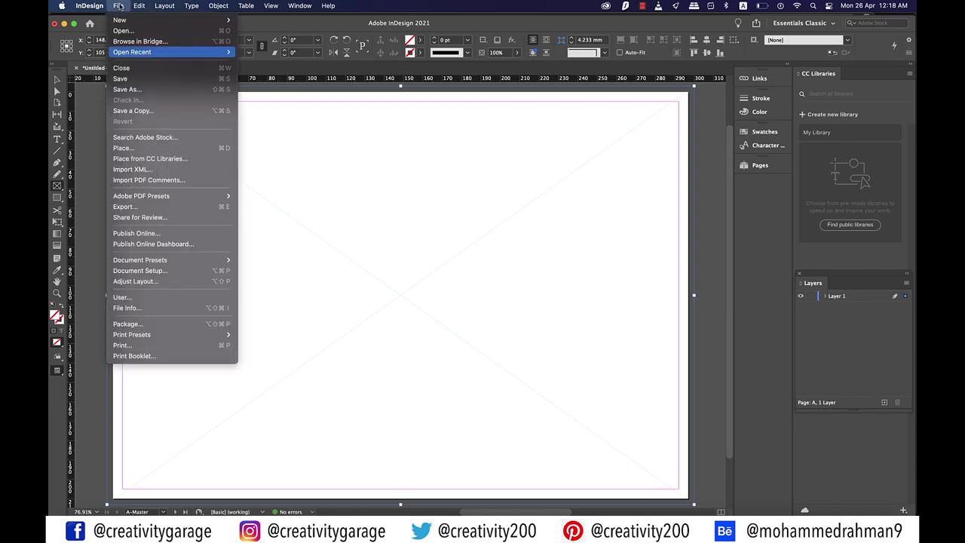
left_click(140, 148)
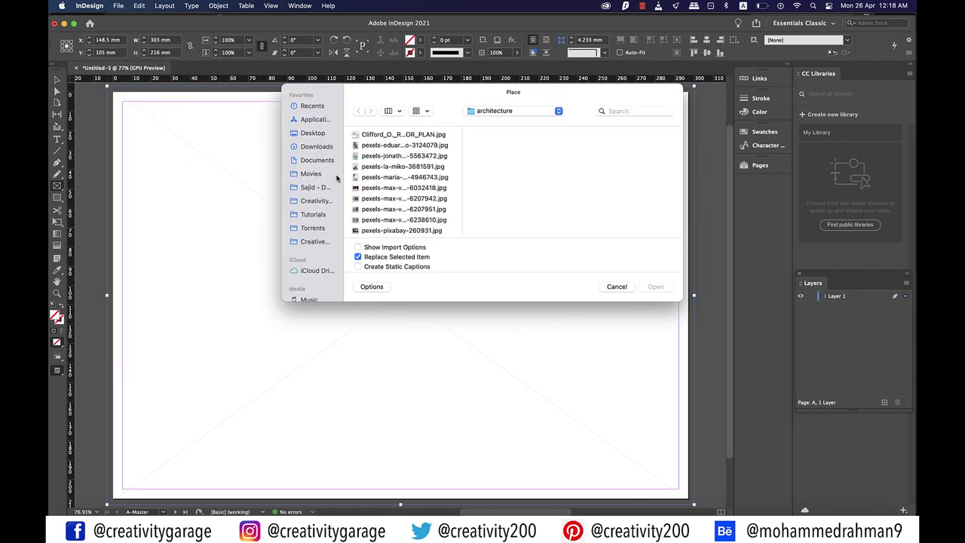
left_click(404, 198)
left_click(657, 285)
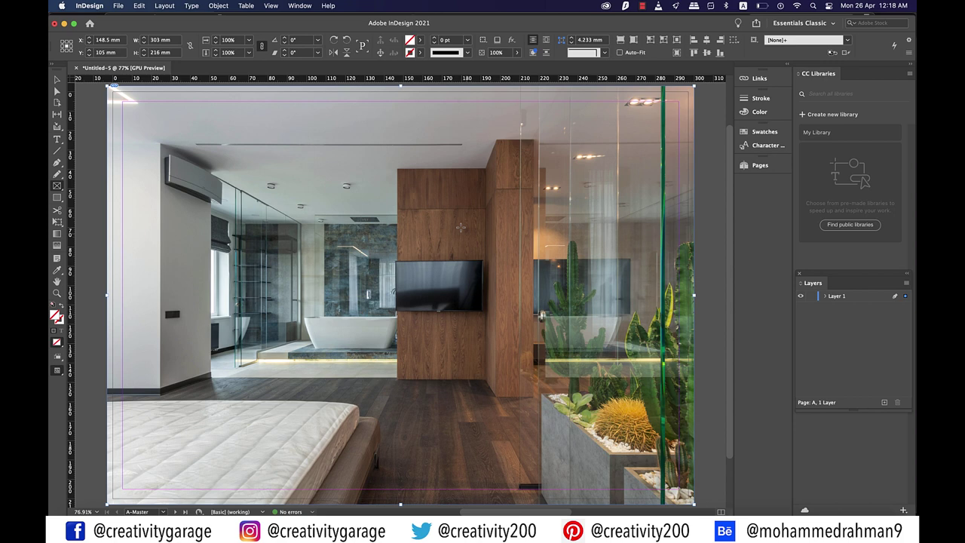
Fit the bedroom photo to its frame and show the Pages panel
right_click(459, 227)
left_click(417, 285)
right_click(417, 285)
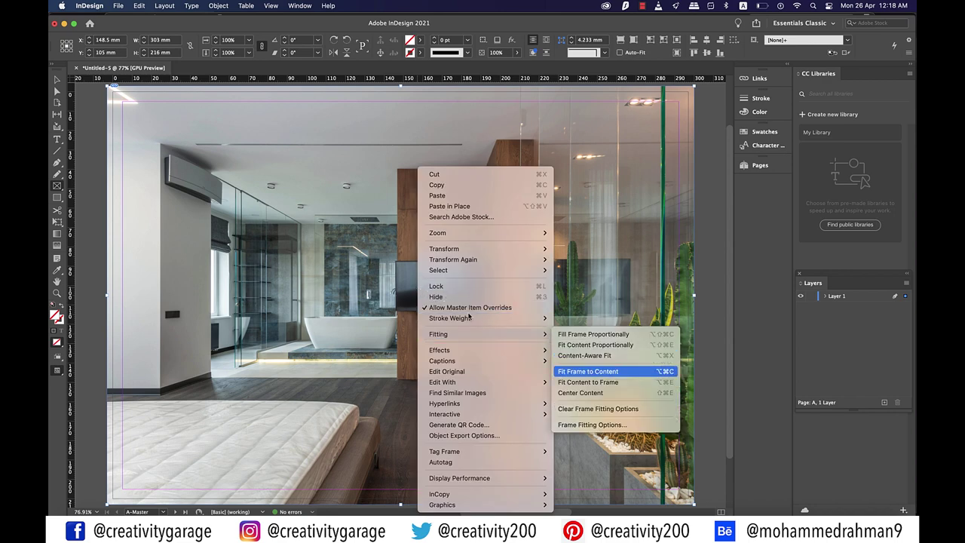
left_click(608, 383)
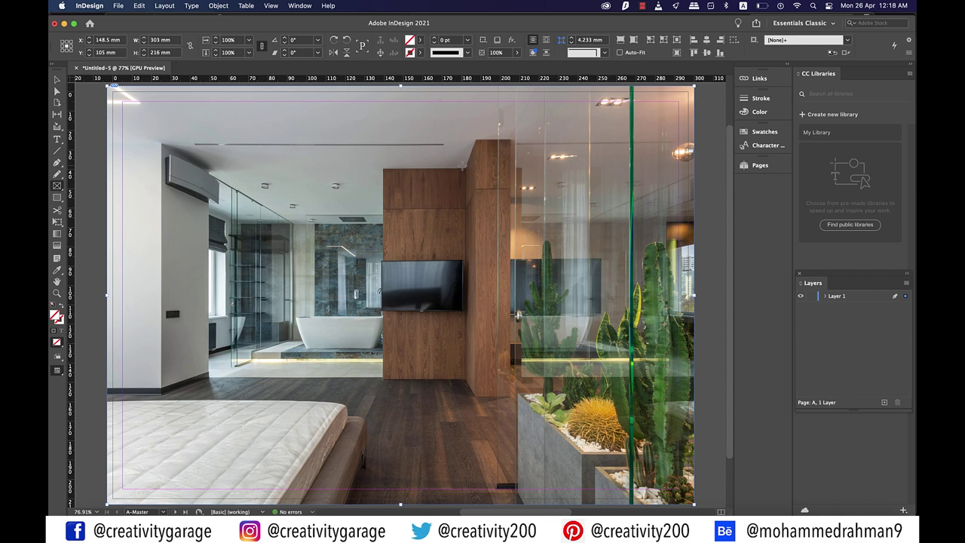
left_click(757, 165)
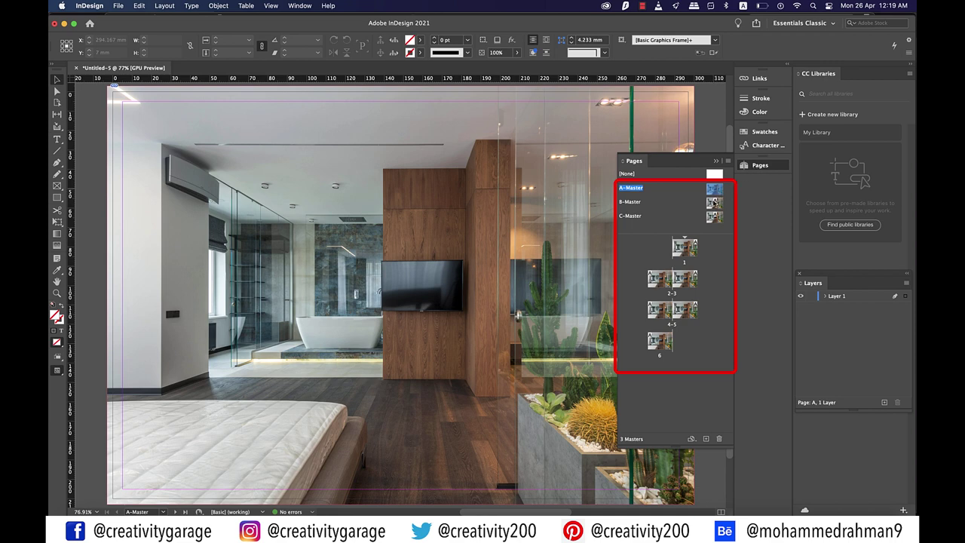
Close the Pages panel and draw a text frame over the upper part of the photo
left_click(603, 167)
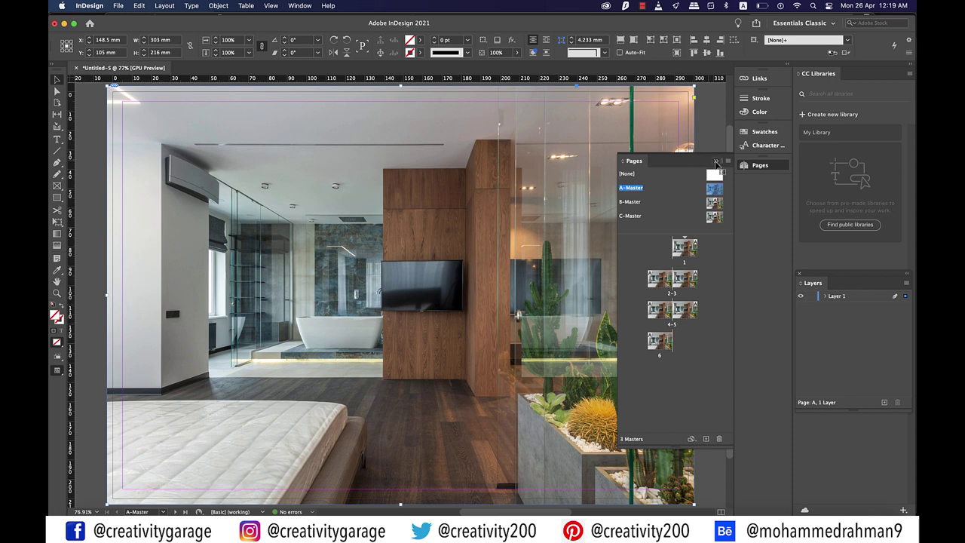
left_click(716, 162)
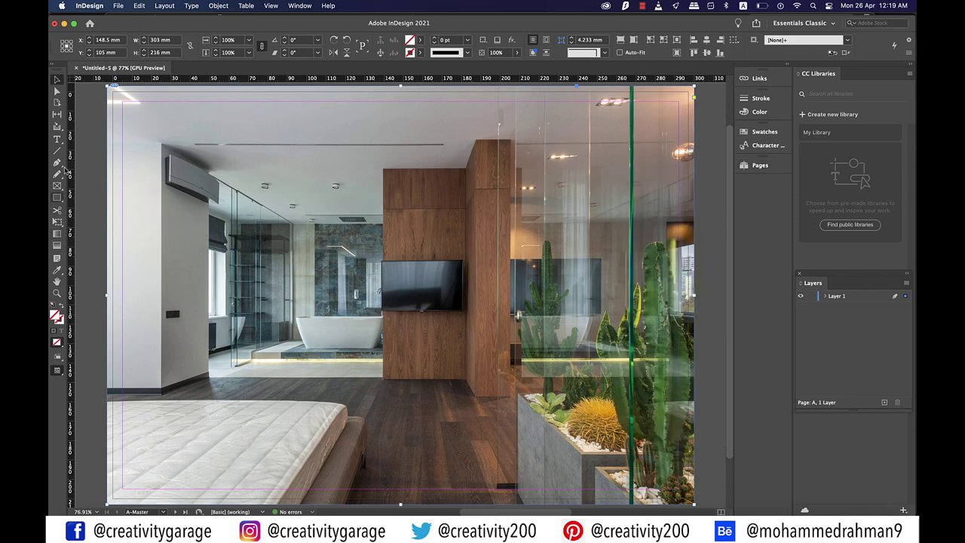
left_click(57, 139)
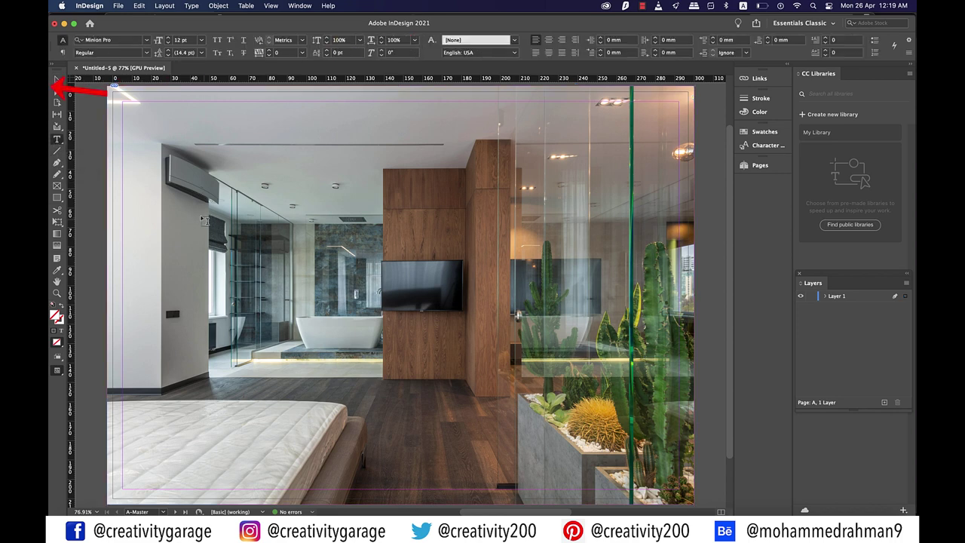
left_click_drag(202, 190, 627, 300)
Type PORTFOLIO in the frame and set it in Roboto Black at 100 pt
type("PORTFOLIO")
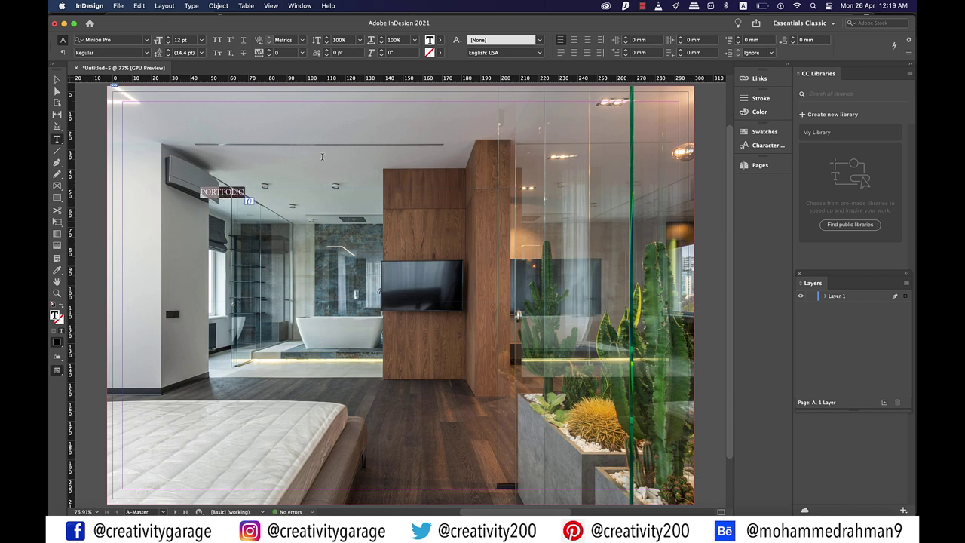
left_click(137, 43)
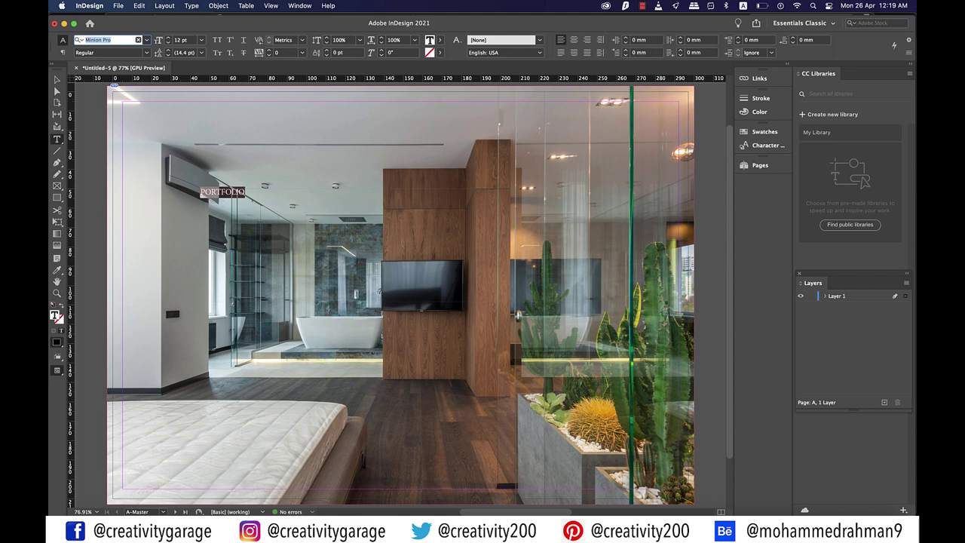
type("ROBOT")
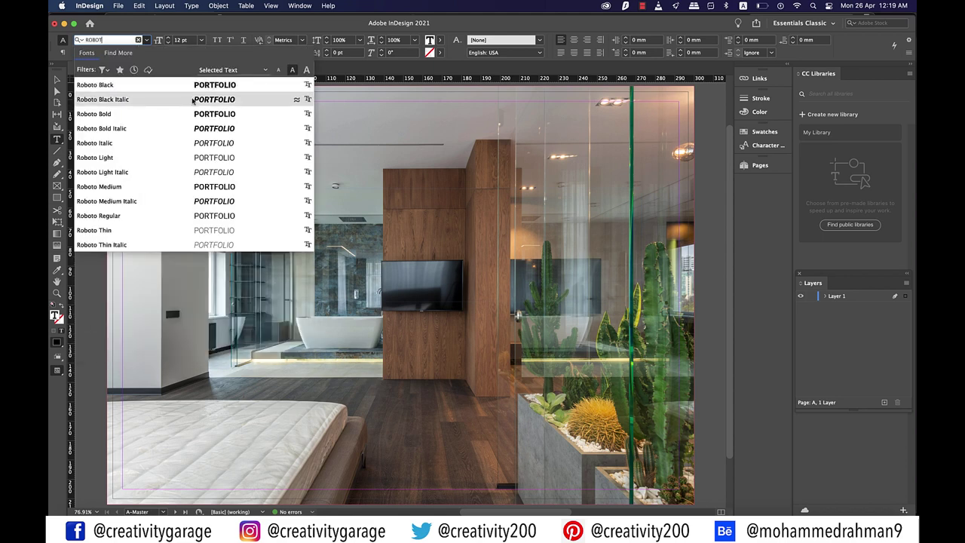
left_click(178, 88)
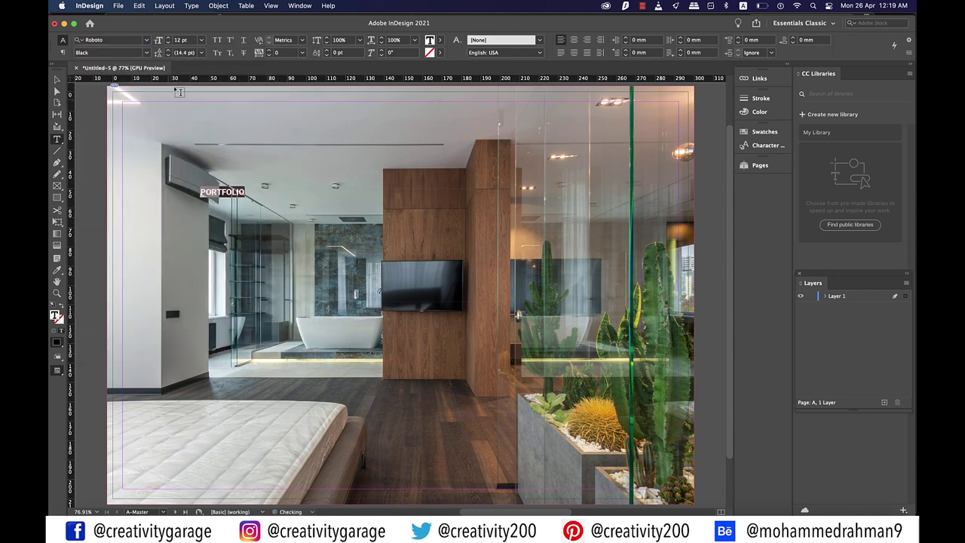
left_click(193, 41)
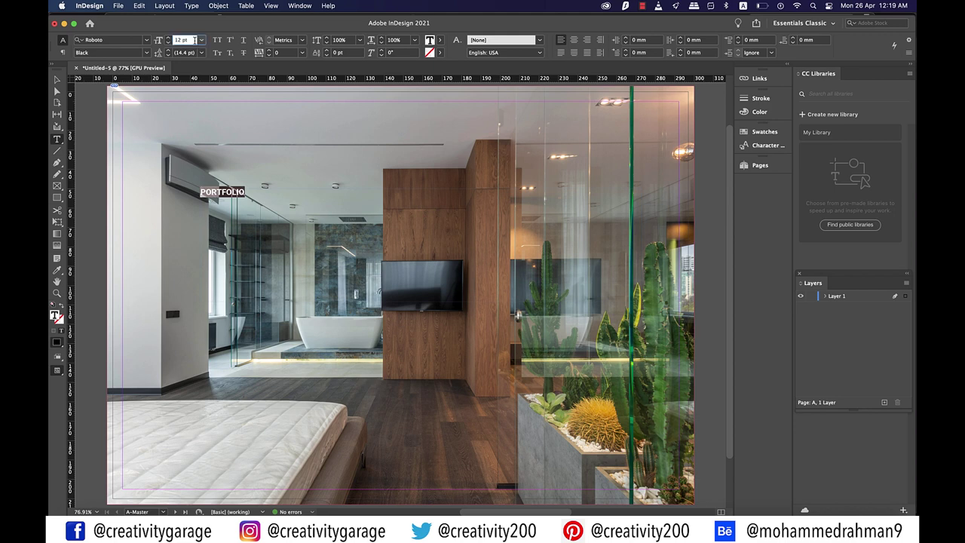
type("100")
key("Return")
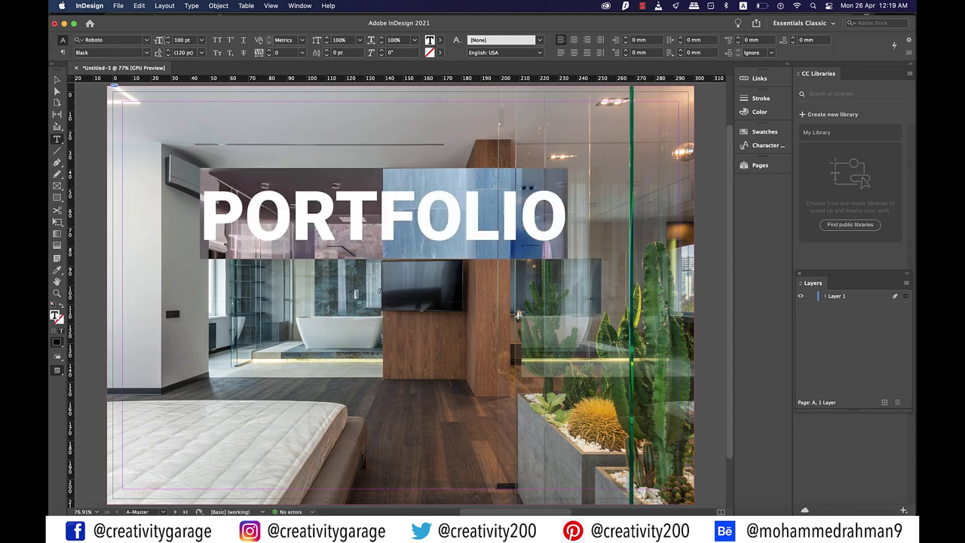
left_click(57, 79)
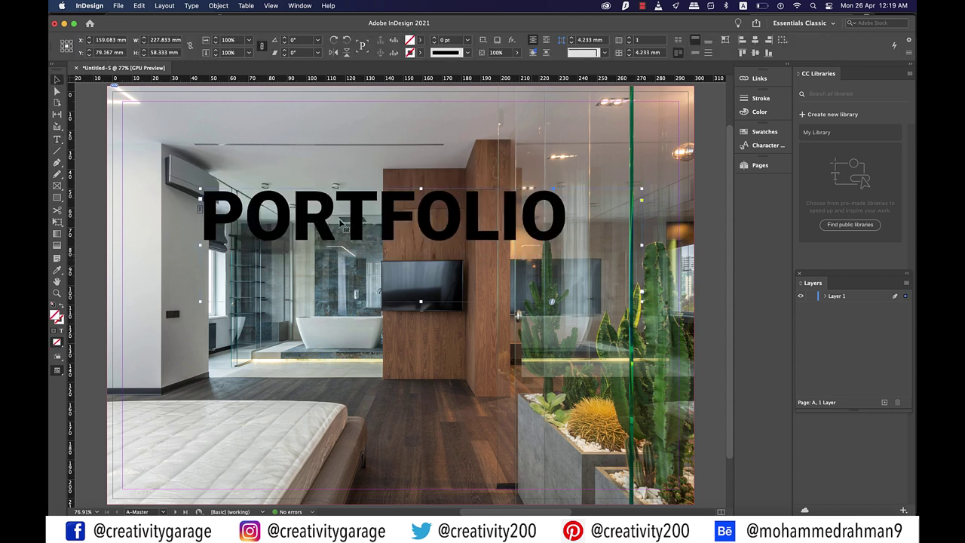
Rotate the PORTFOLIO frame 90° and move it against the photo's left edge
left_click_drag(453, 232, 453, 243)
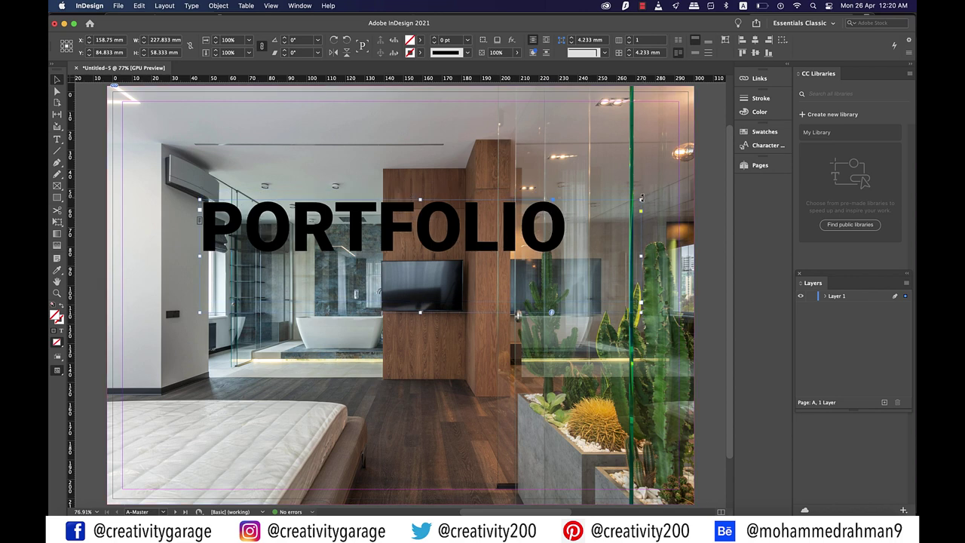
left_click_drag(641, 198, 369, 96)
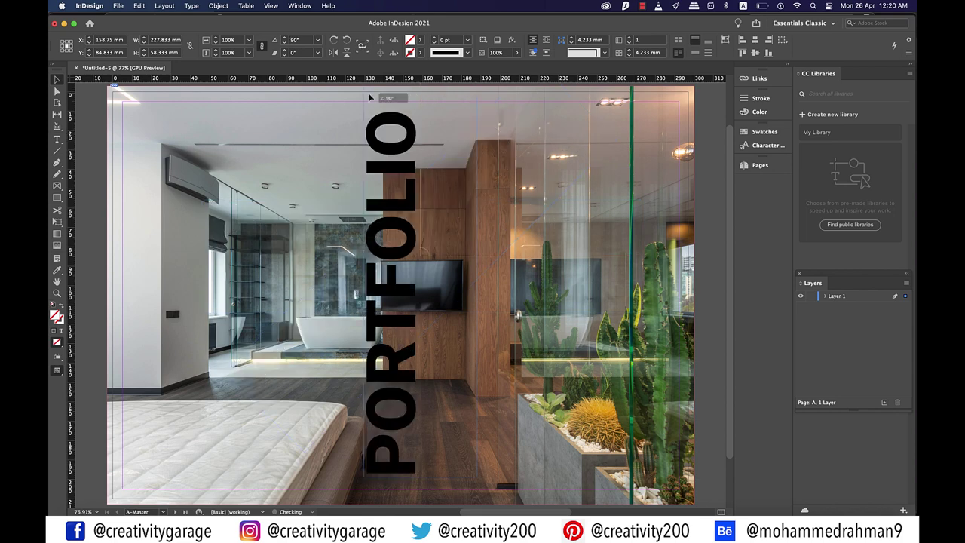
left_click_drag(392, 284, 199, 291)
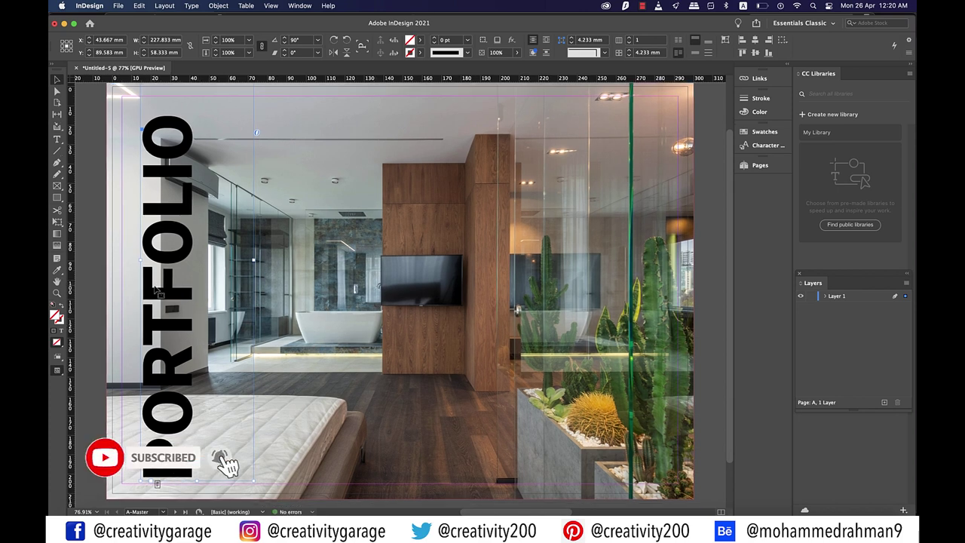
left_click_drag(198, 286, 139, 287)
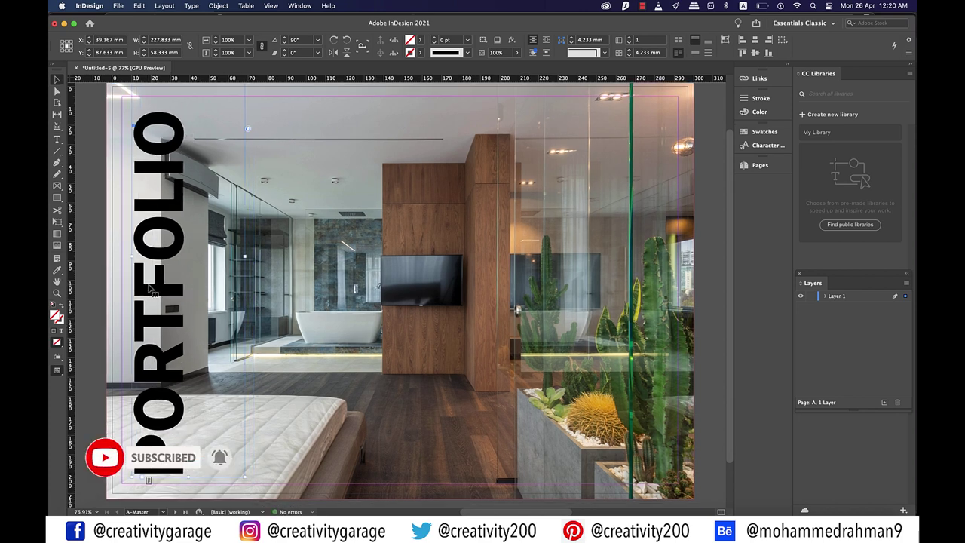
Increase PORTFOLIO's tracking by three steps to spread its letters wider
double_click(147, 286)
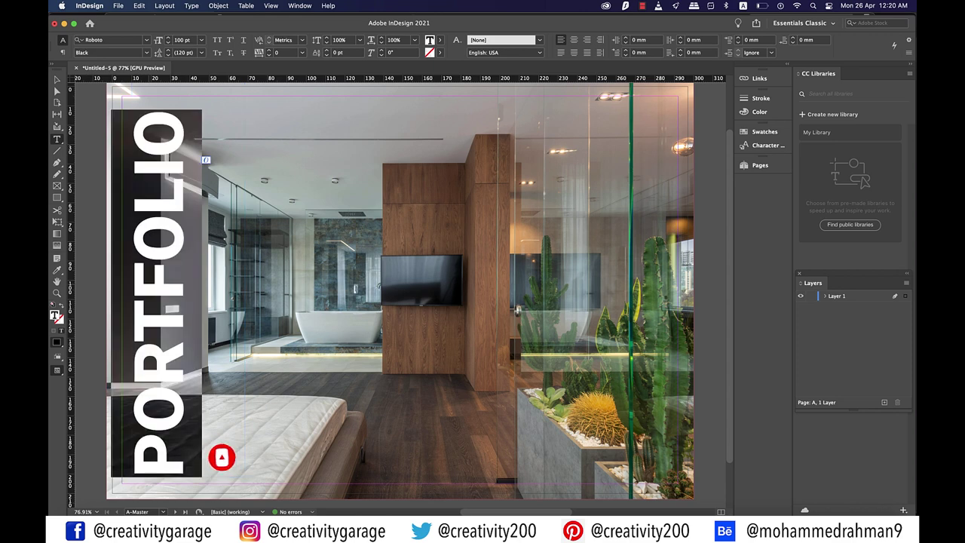
left_click(269, 50)
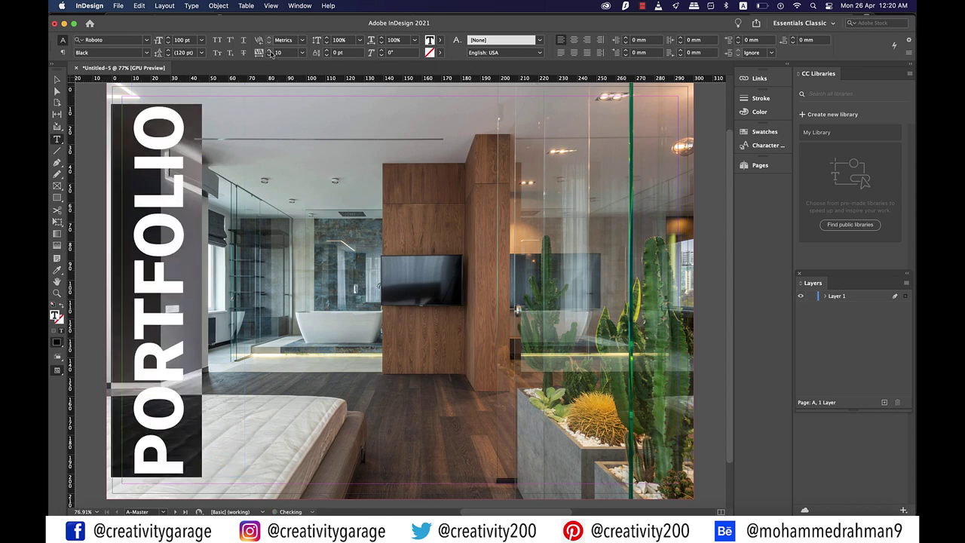
left_click(269, 50)
left_click(269, 50)
left_click(269, 50)
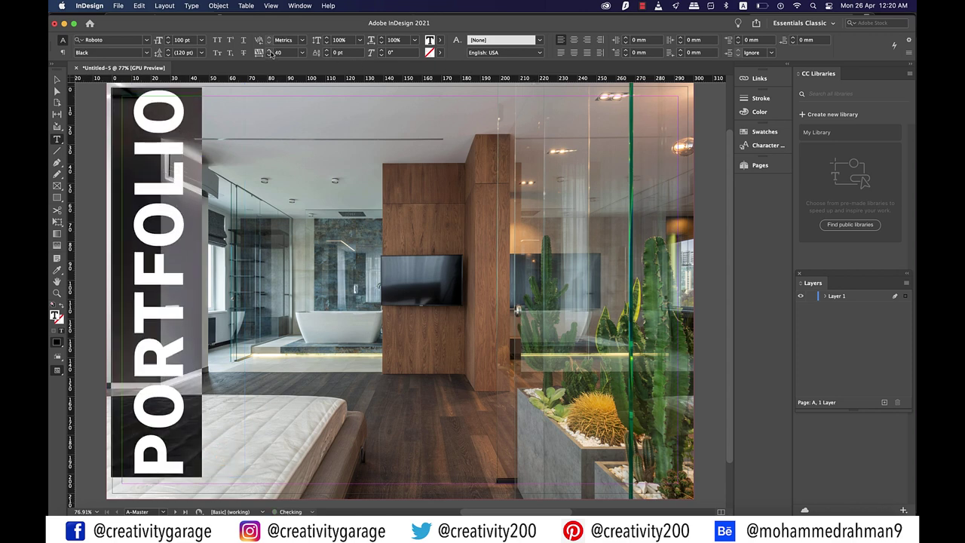
left_click(56, 80)
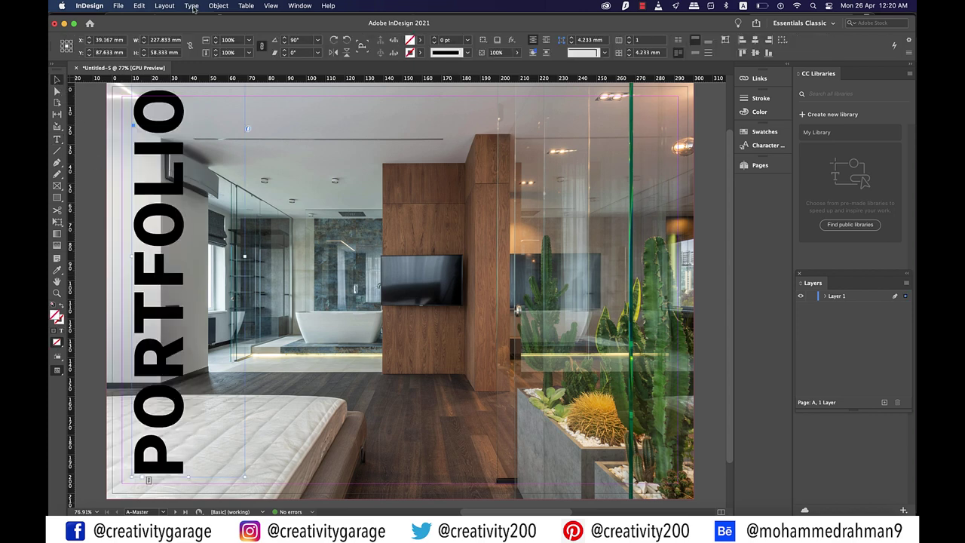
Convert PORTFOLIO to outlines and snap it to the left edge at X 19.885 mm, Y 106.174 mm
left_click(192, 6)
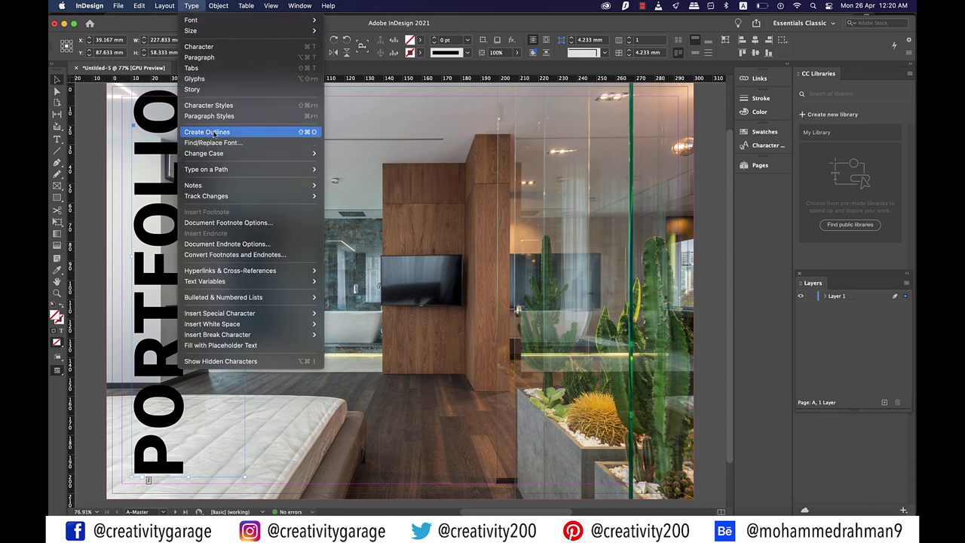
left_click(215, 132)
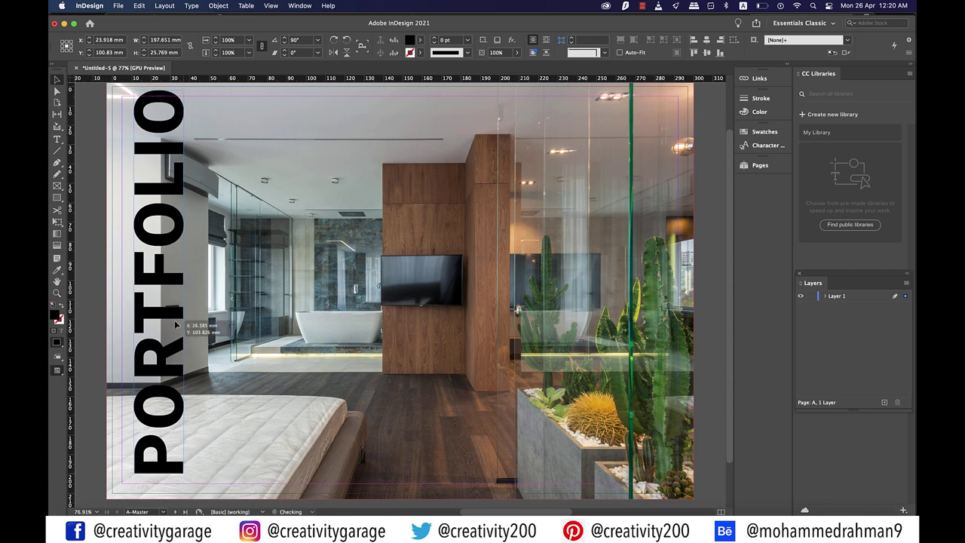
left_click_drag(172, 320, 178, 327)
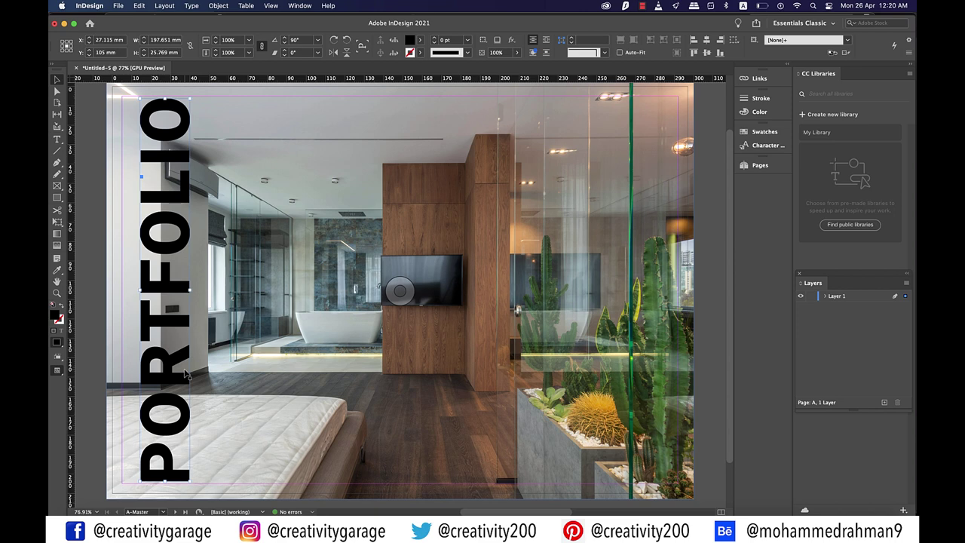
left_click_drag(172, 326, 157, 328)
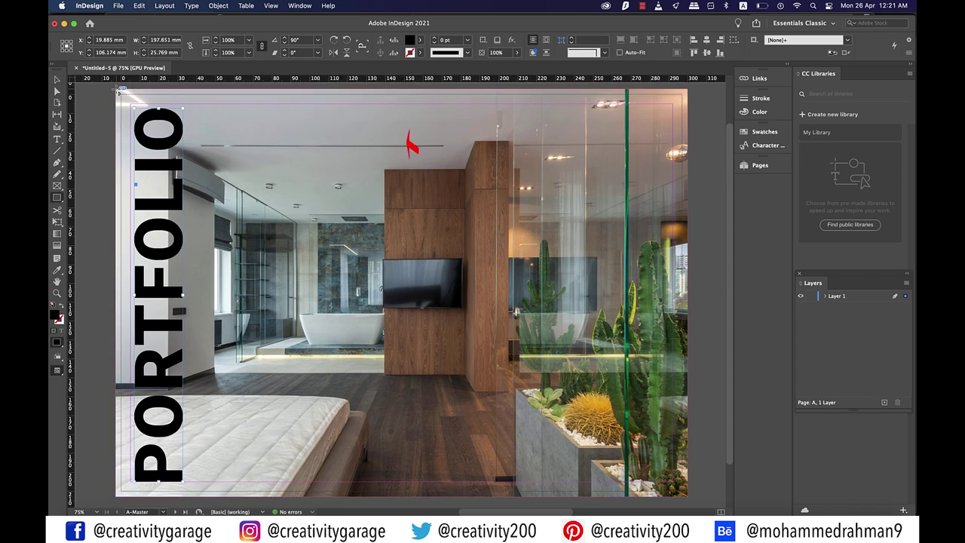
Draw a 47×216 mm rectangle frame down the left edge filled with [Black]
key("m")
left_click_drag(173, 163, 204, 496)
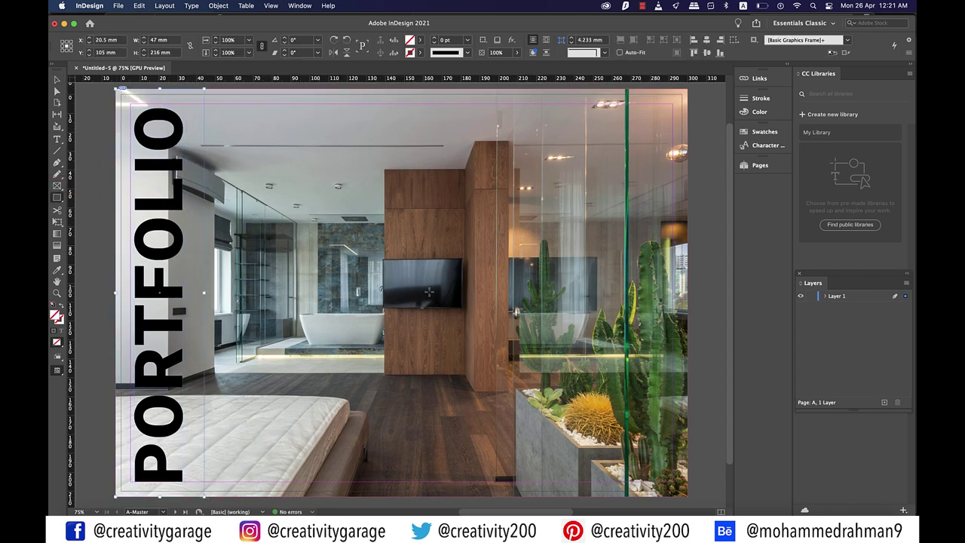
left_click(413, 41)
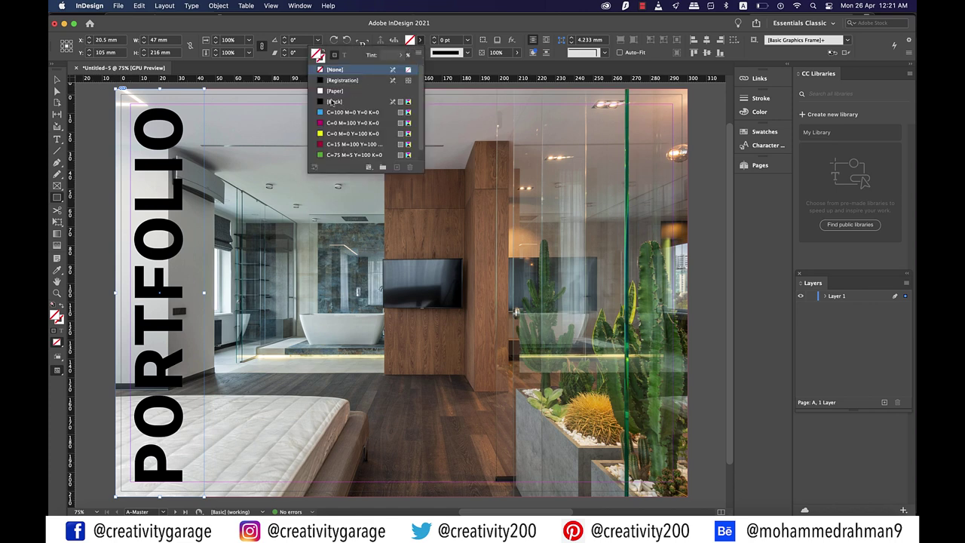
left_click(331, 102)
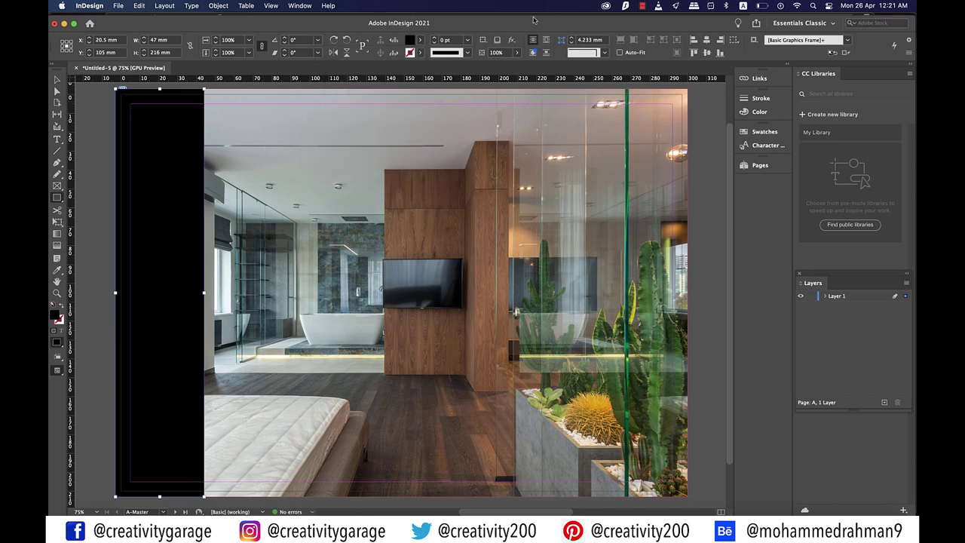
Set the black strip's opacity to 50% and deselect it
left_click(497, 52)
type("50")
key("Return")
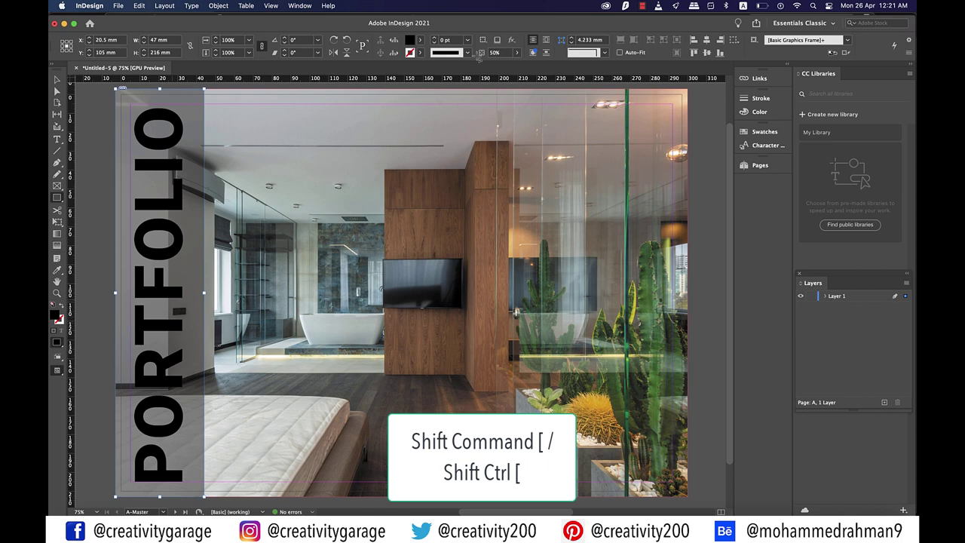
left_click(58, 79)
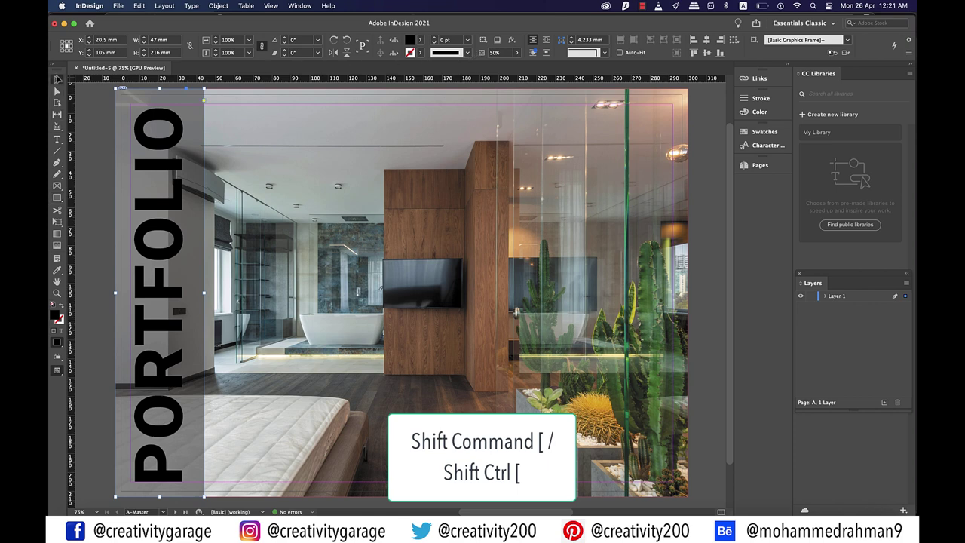
left_click(85, 137)
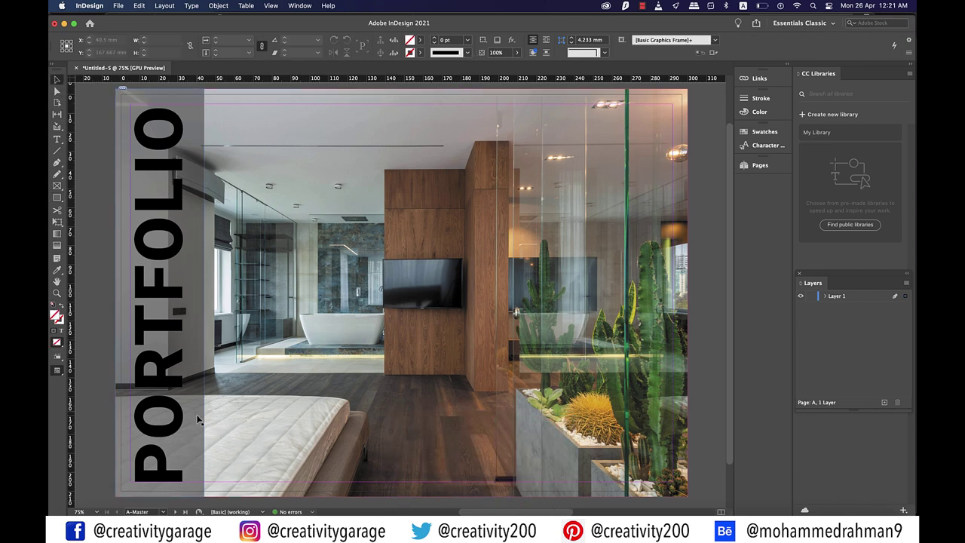
Send the full-page bedroom photo to the back with Shift+Cmd+[ so the strip shows over it
left_click(314, 409)
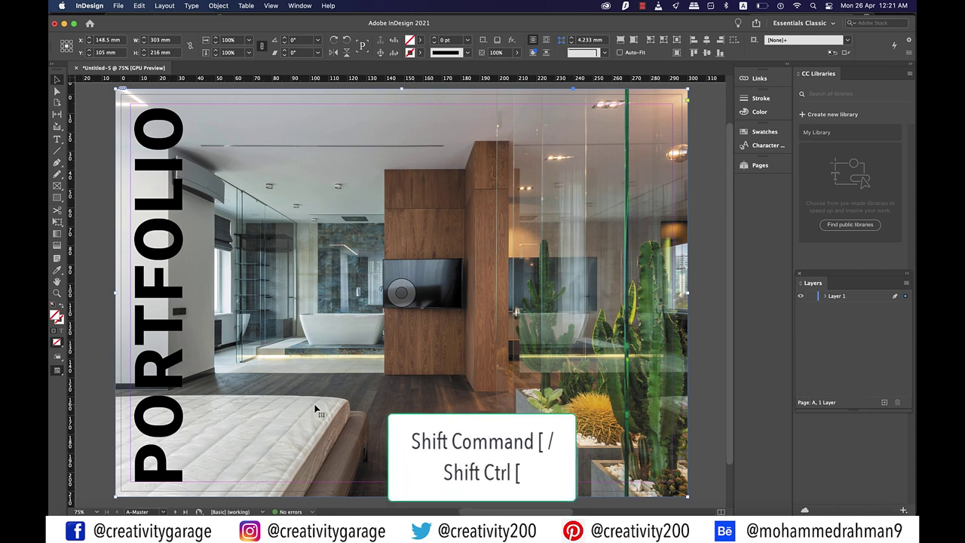
key("super+shift+bracketleft")
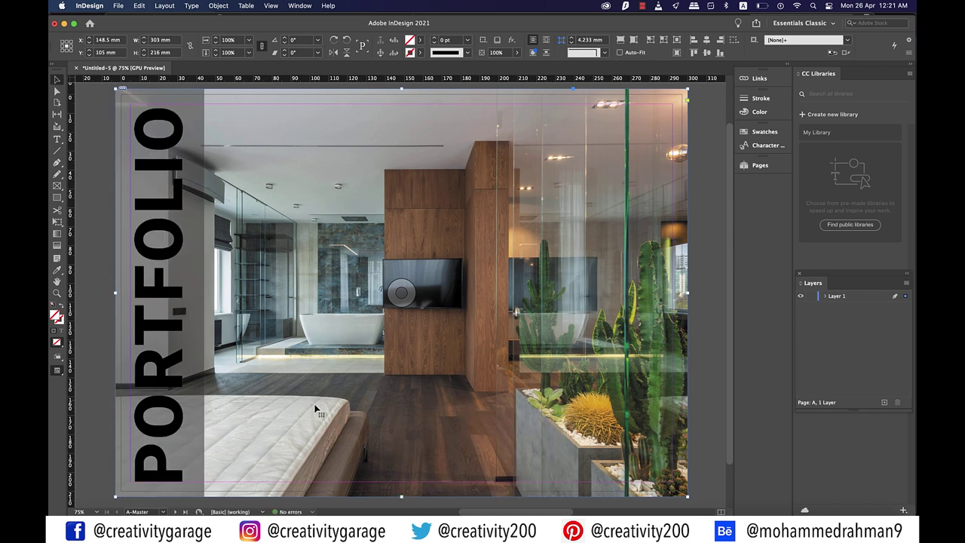
left_click(107, 345)
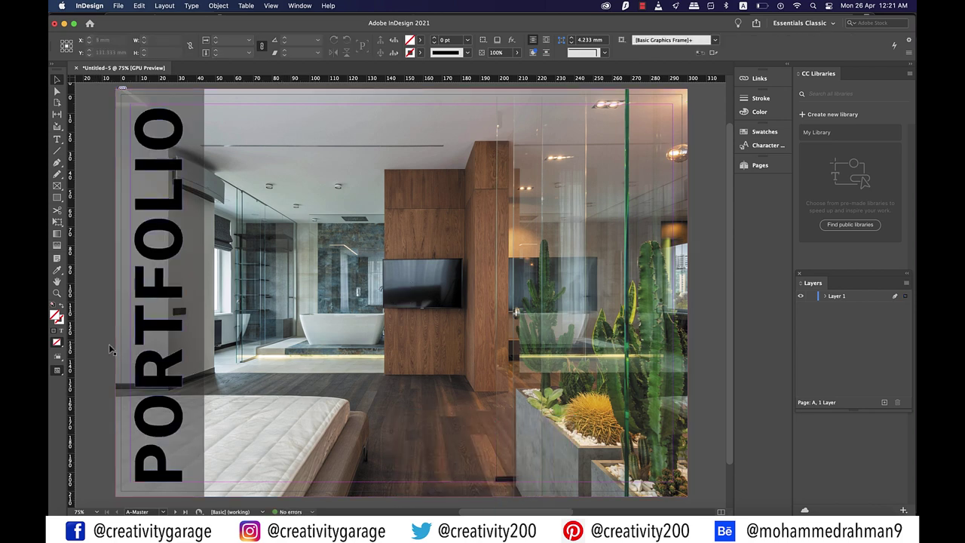
left_click(159, 334)
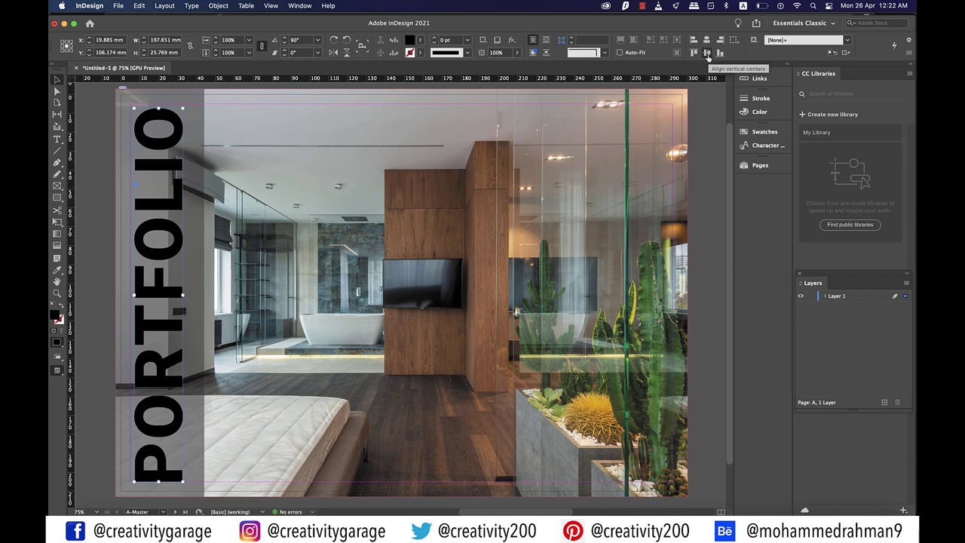
left_click(95, 273)
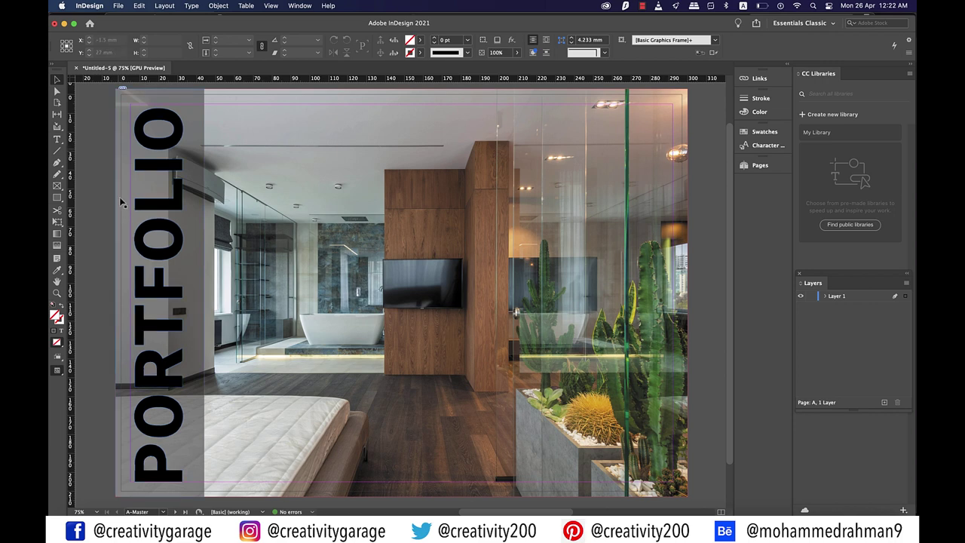
Draw a small rectangle across the lower PORTFOLIO letters and combine them with Pathfinder
key("m")
left_click_drag(122, 323, 204, 344)
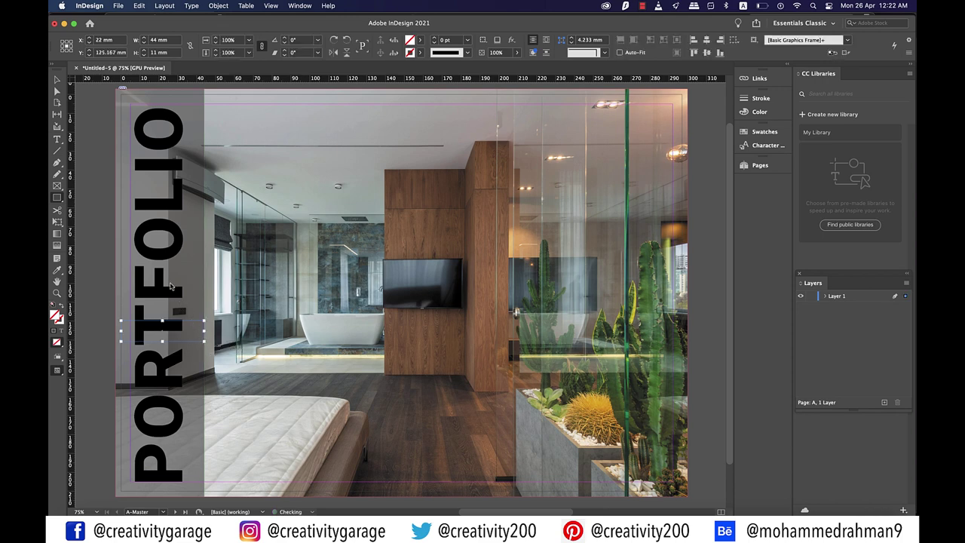
left_click(57, 79)
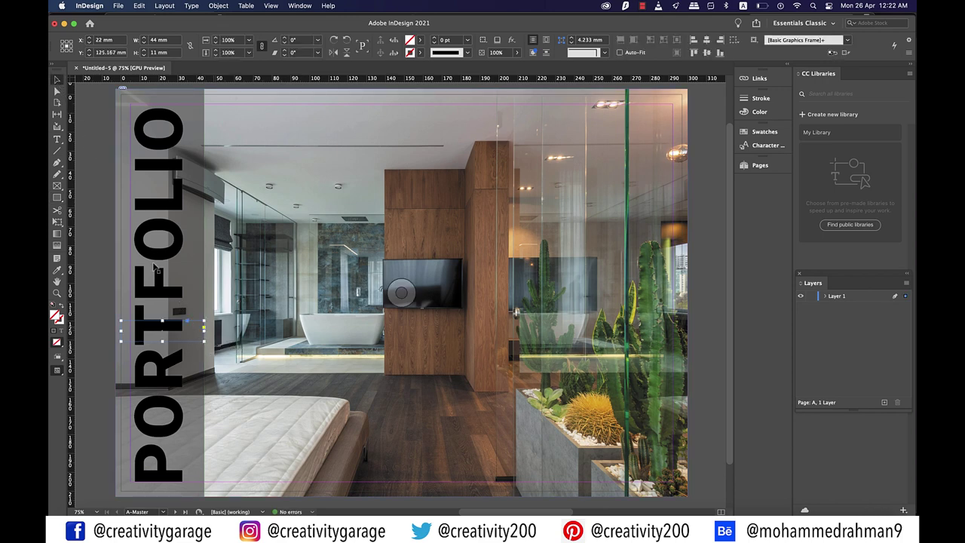
left_click(171, 296)
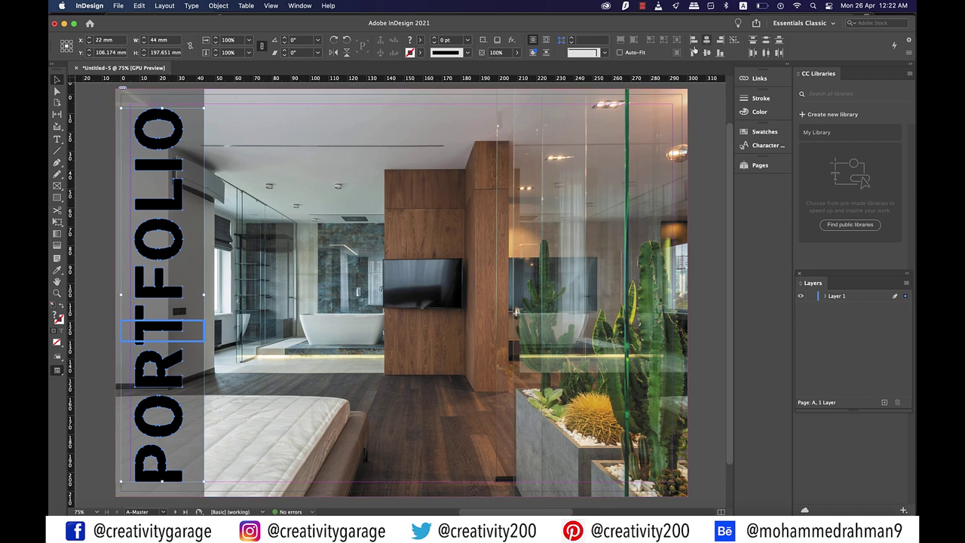
left_click(684, 52)
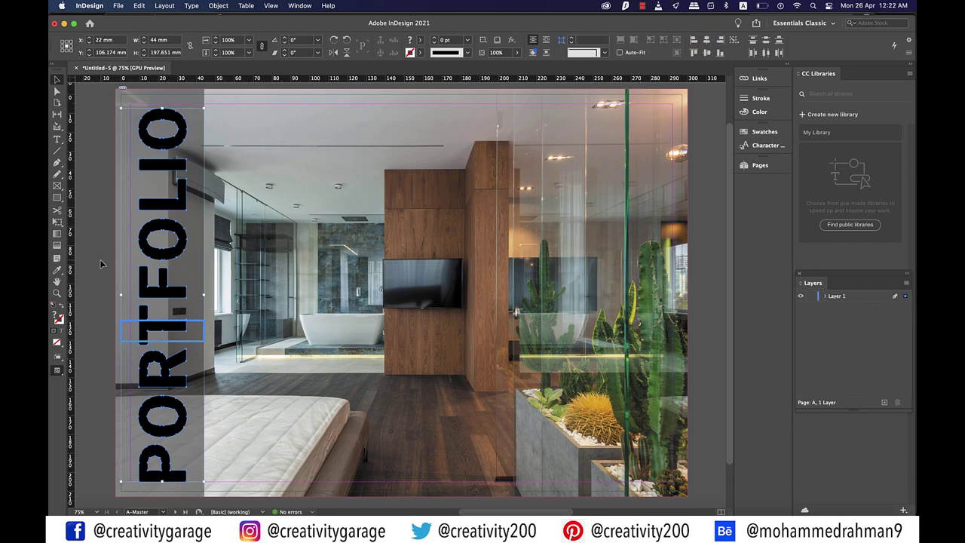
Reselect the PORTFOLIO lettering and switch to Preview mode
left_click(102, 263)
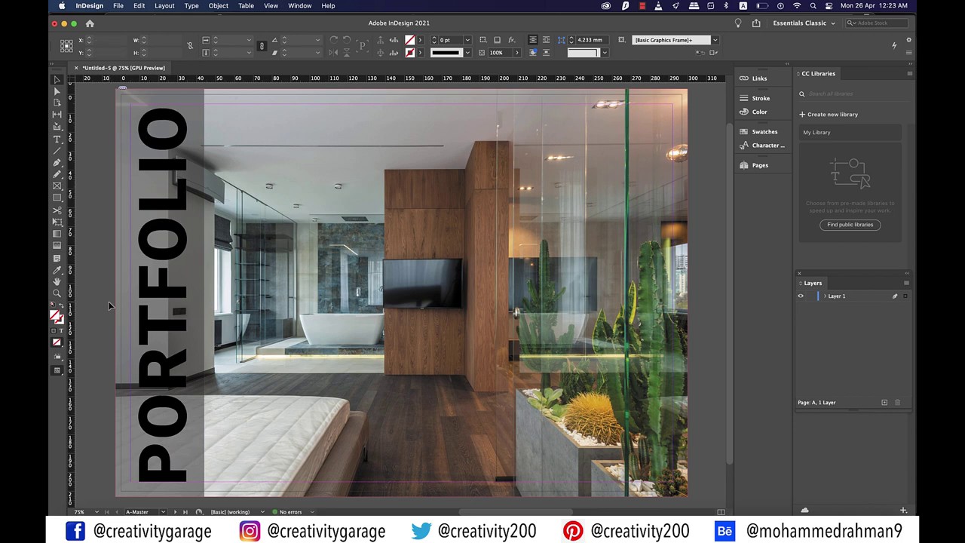
left_click(178, 296)
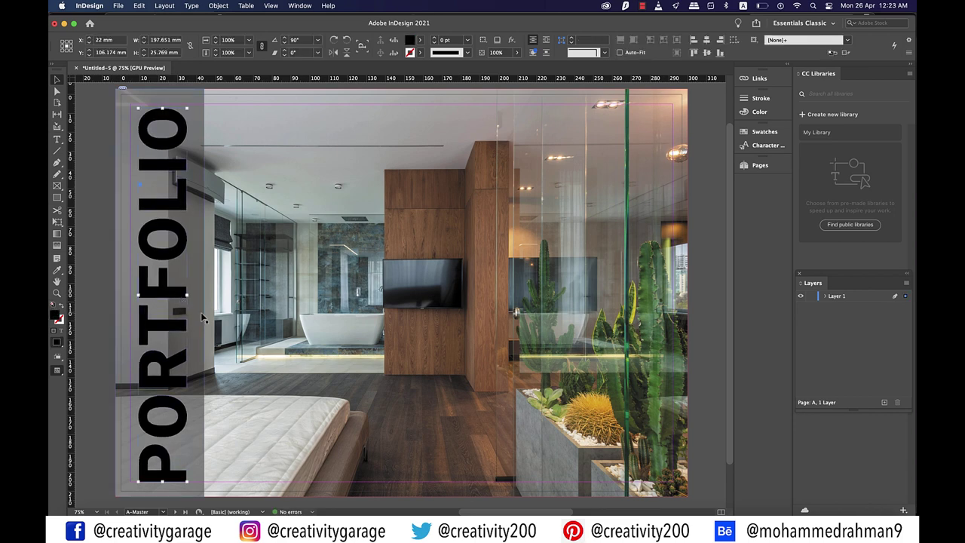
key("w")
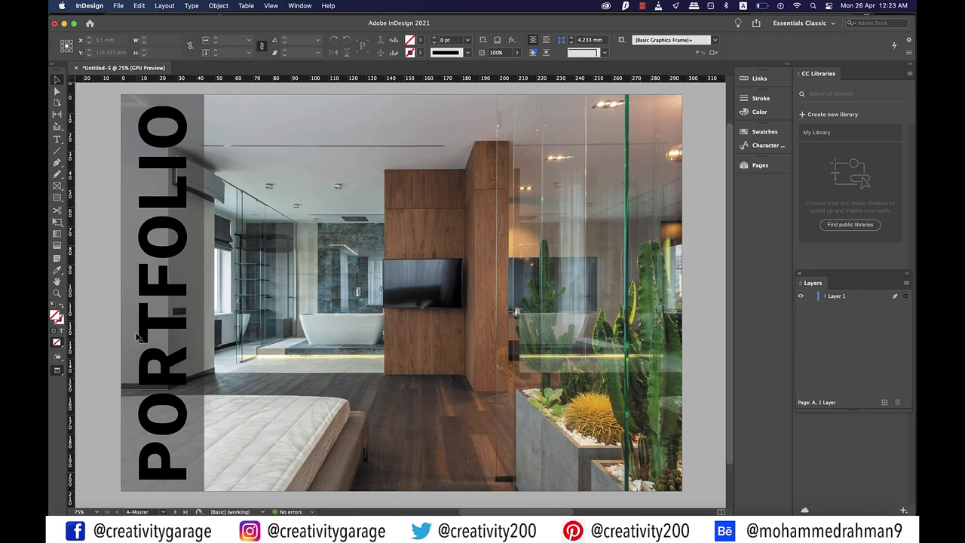
Leave Preview mode and draw an 84 mm circular ellipse frame on the page's right side
key("w")
left_click_drag(57, 186, 98, 207)
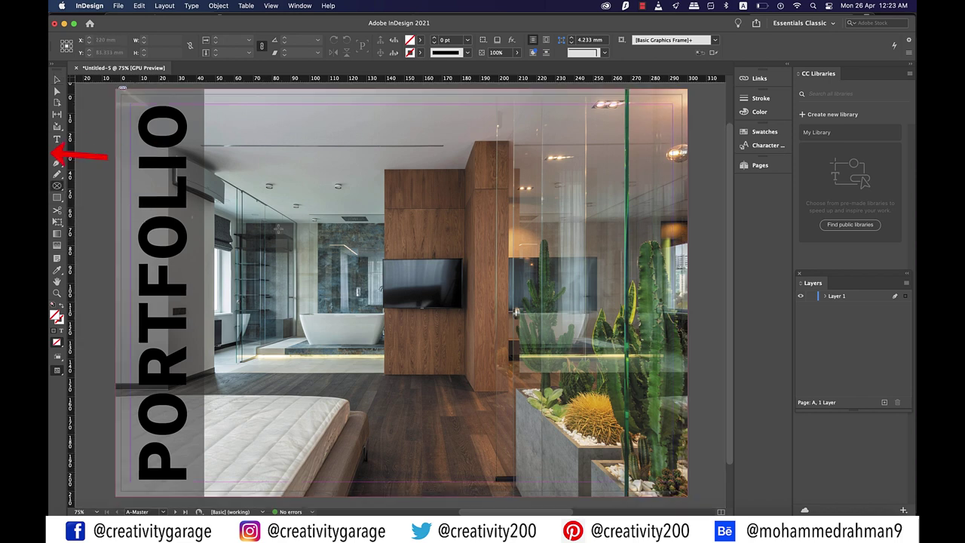
left_click_drag(541, 272, 620, 346)
Place the portrait photo of a woman at a desk into the circle and shift it upward
left_click(118, 5)
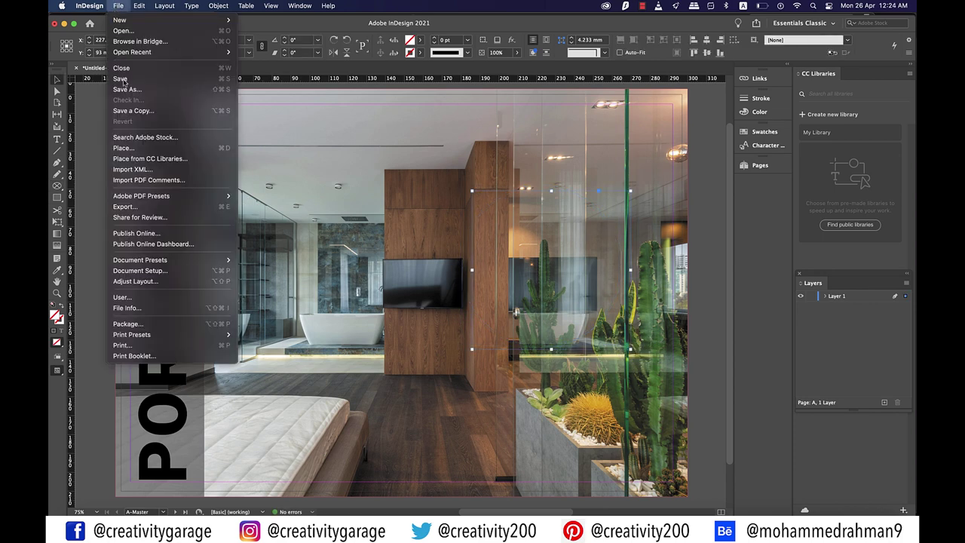
left_click(145, 148)
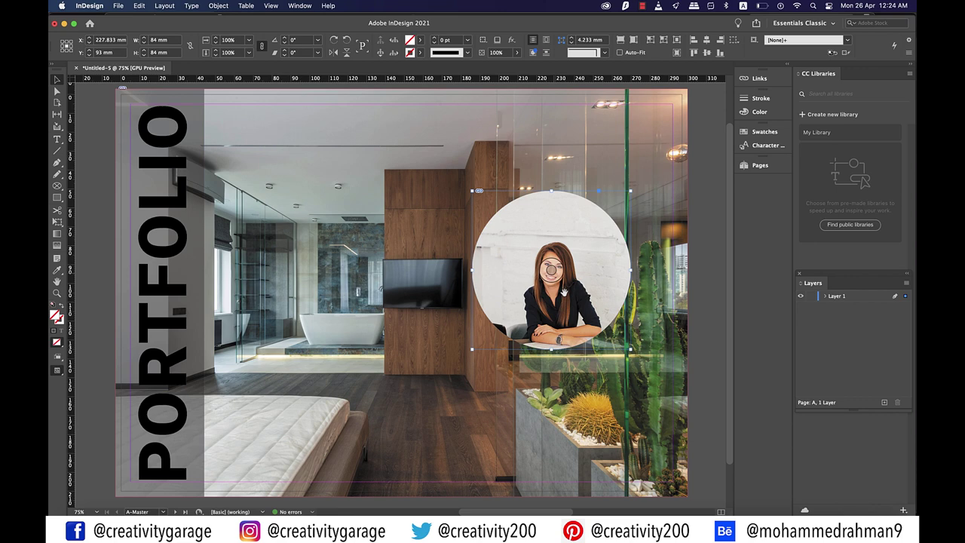
left_click_drag(552, 271, 553, 258)
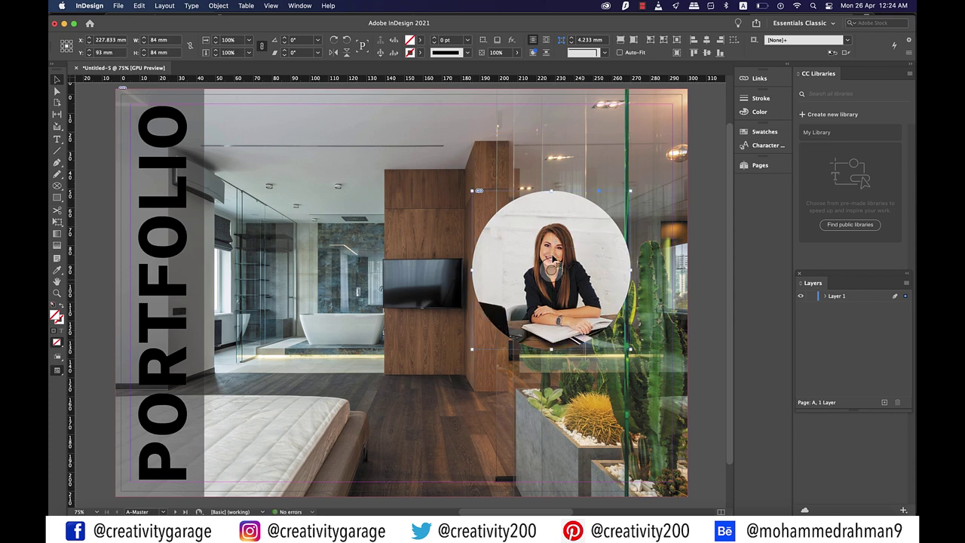
left_click(401, 292)
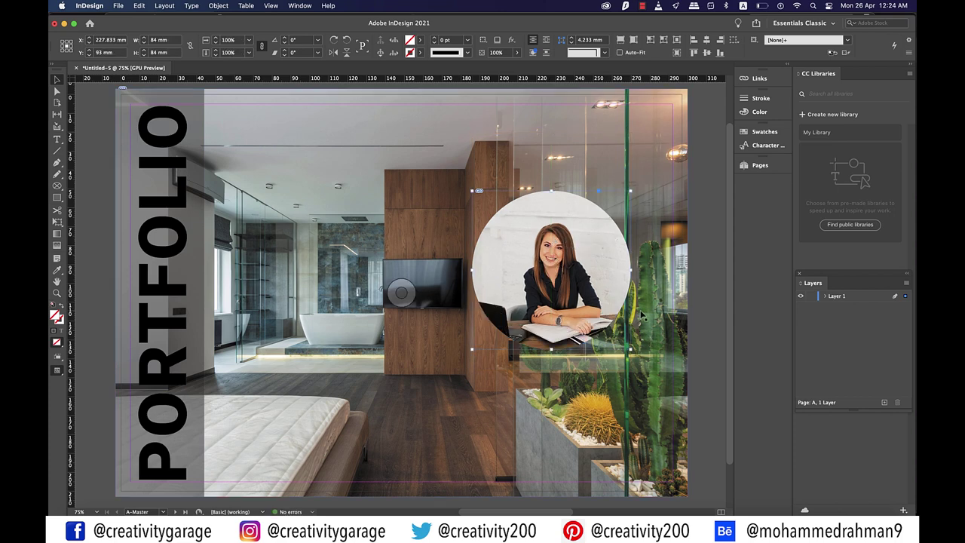
Align the circular portrait's vertical centre with the PORTFOLIO frame
left_click(640, 316)
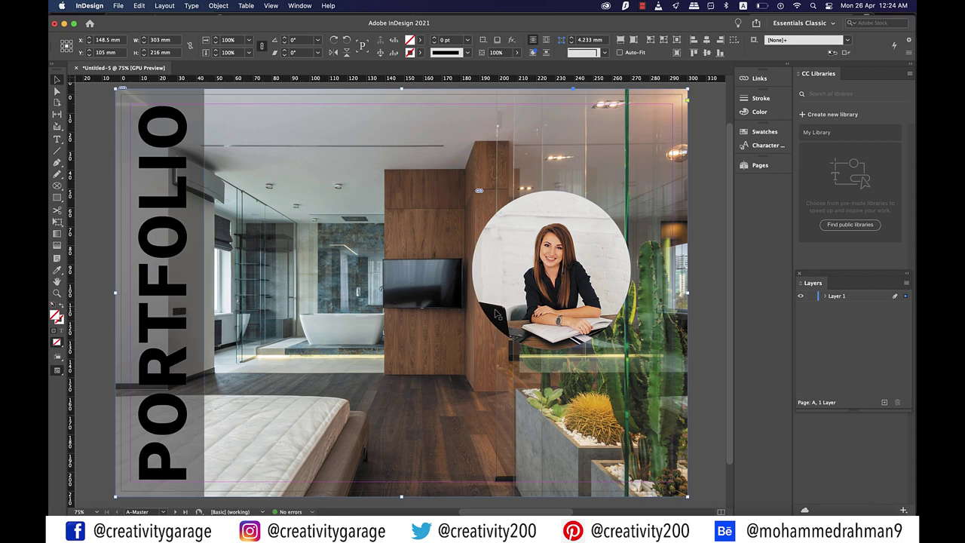
left_click(102, 309)
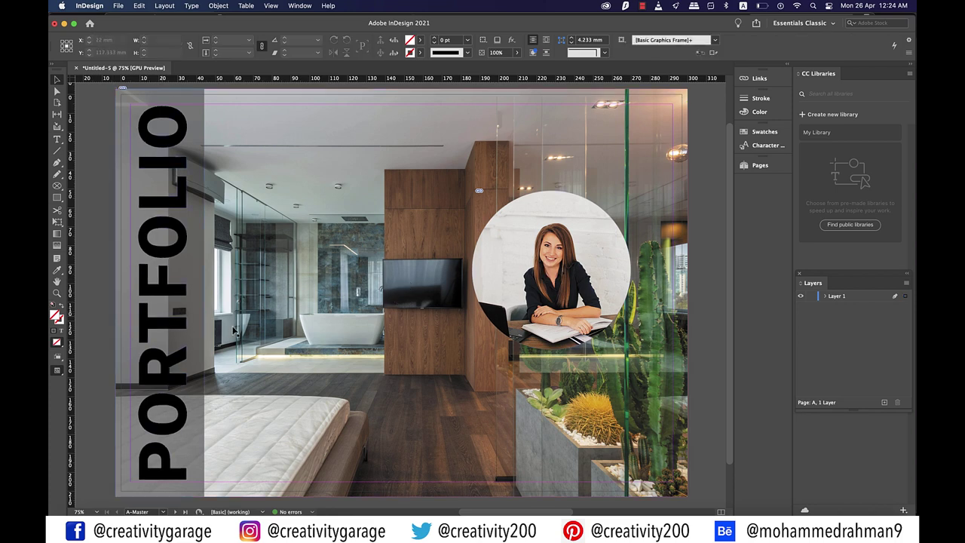
key("super+minus")
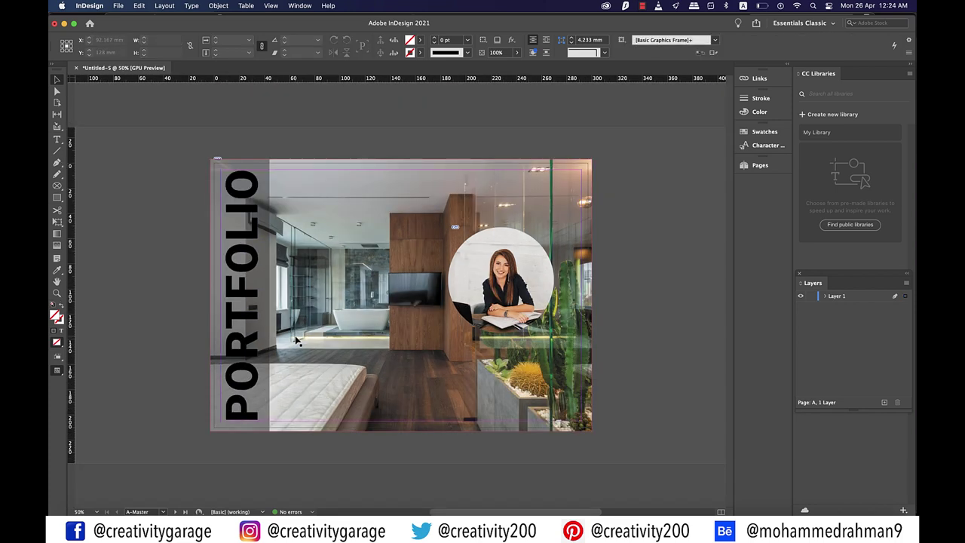
scroll(296, 341, "left", 2)
left_click(286, 300)
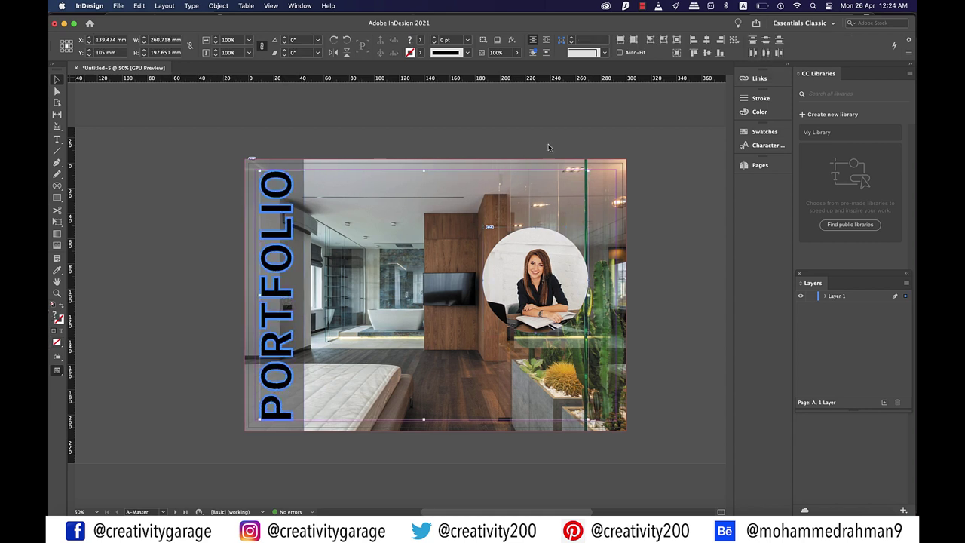
left_click(706, 53)
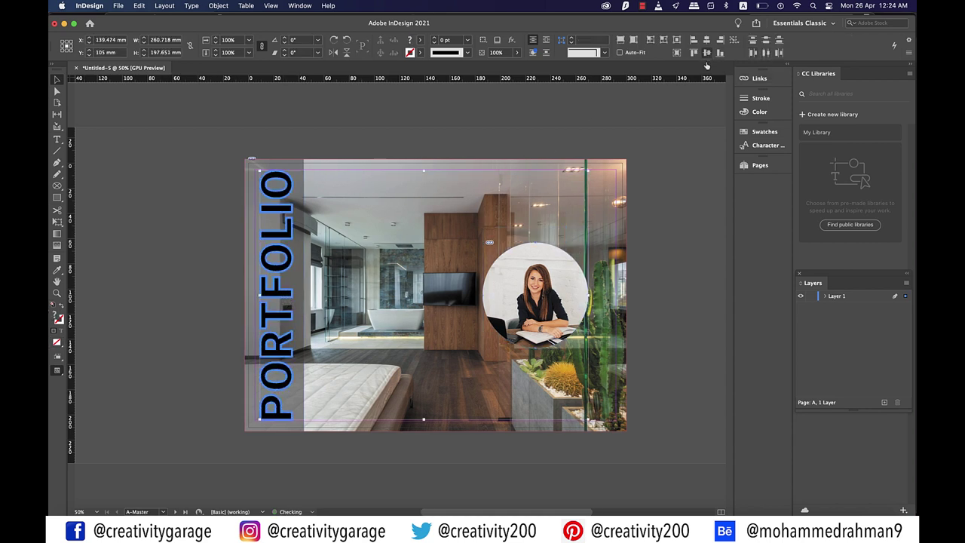
Undo that vertical alignment, deselect everything, and zoom back in
key("super+z")
left_click(663, 278)
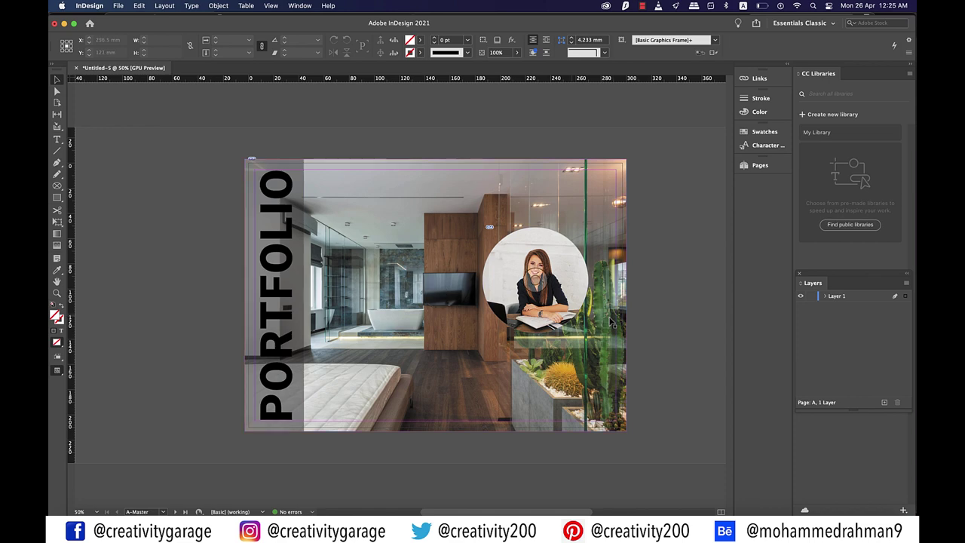
key("super+equal")
scroll(612, 322, "down", 1)
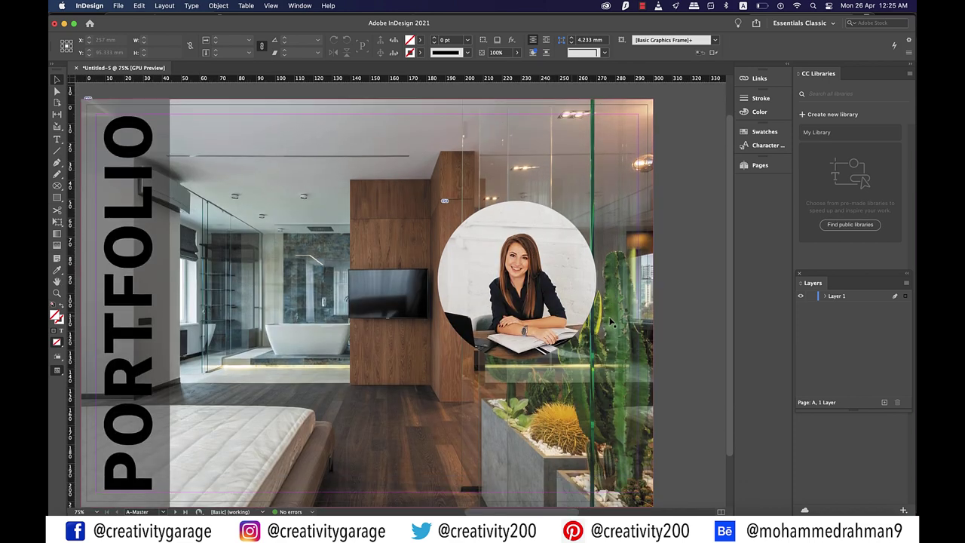
Open the Outer Glow effect settings for the circular portrait
left_click(570, 252)
right_click(567, 246)
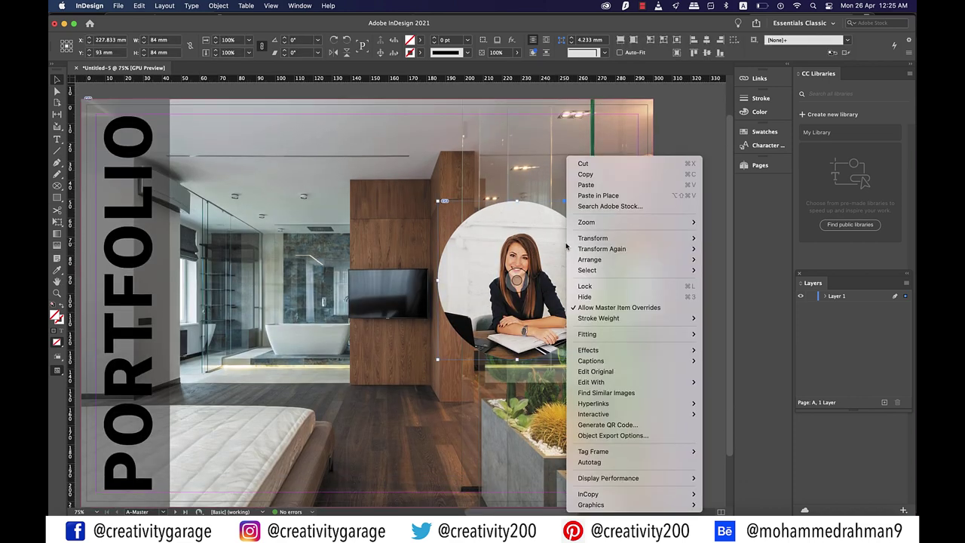
mouse_move(617, 351)
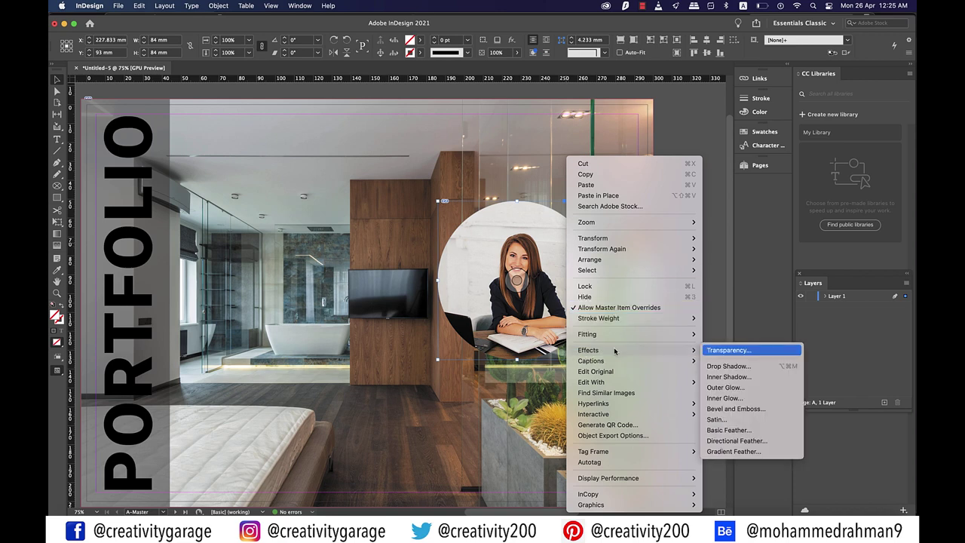
left_click(740, 389)
left_click_drag(768, 115, 809, 87)
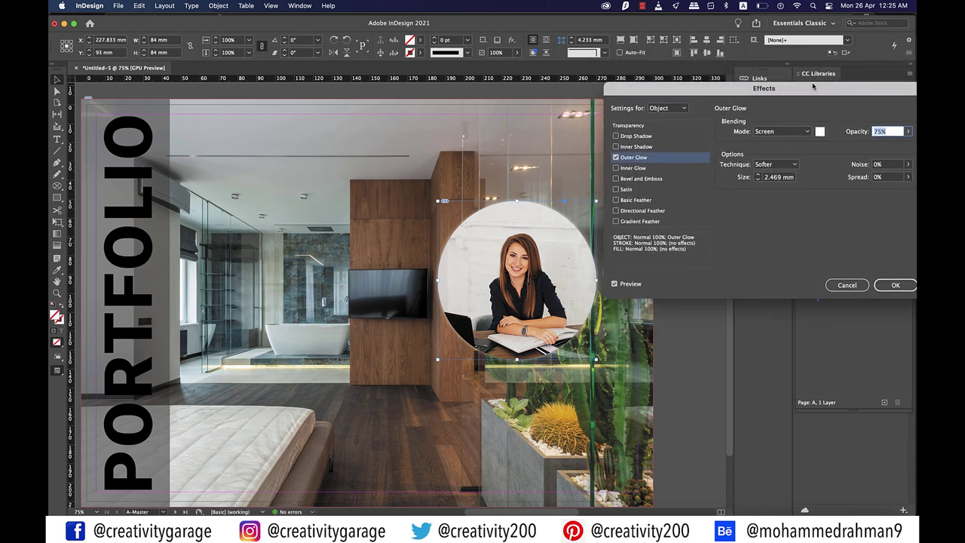
Set the outer glow to Multiply mode, 8 mm size, Black colour, and apply it
left_click(795, 131)
left_click(793, 155)
triple_click(776, 176)
type("8")
key("Tab")
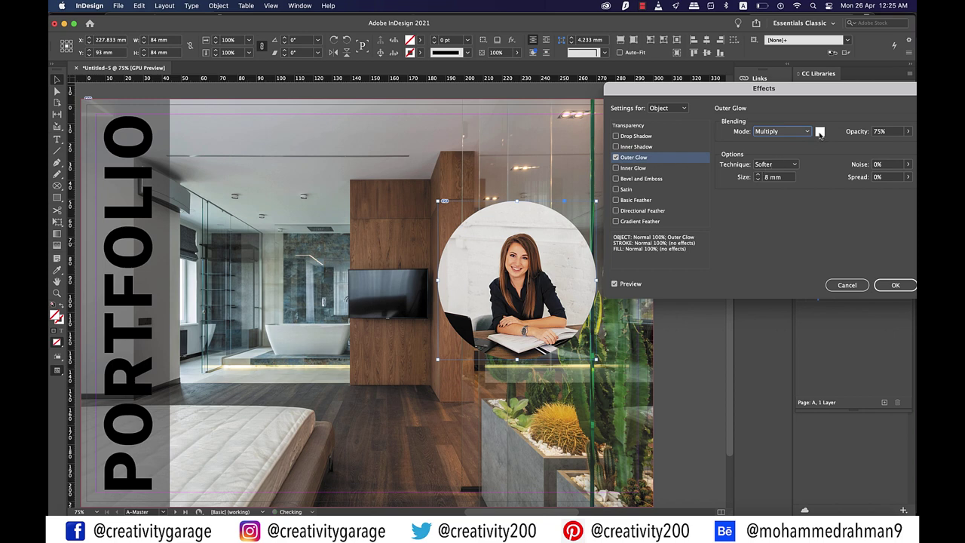
left_click(819, 132)
left_click(445, 267)
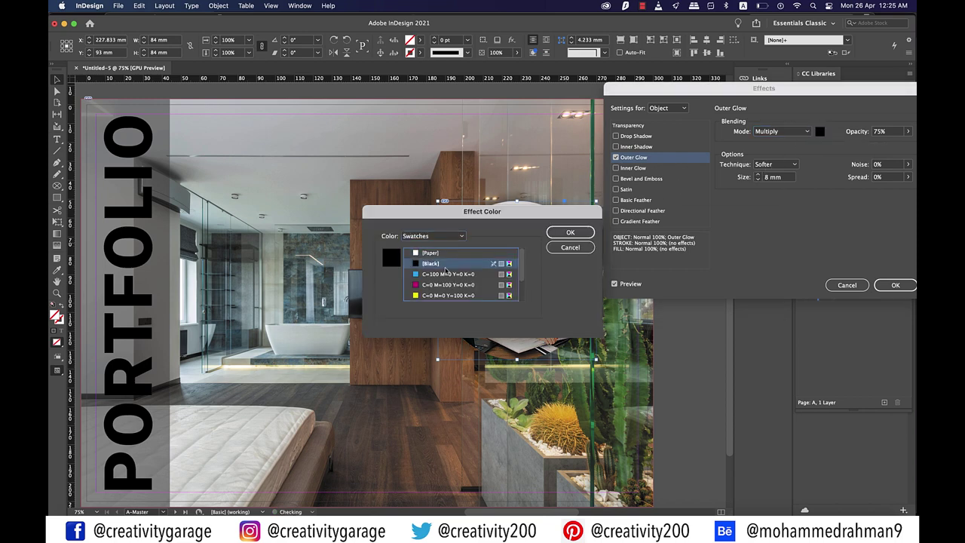
left_click(570, 232)
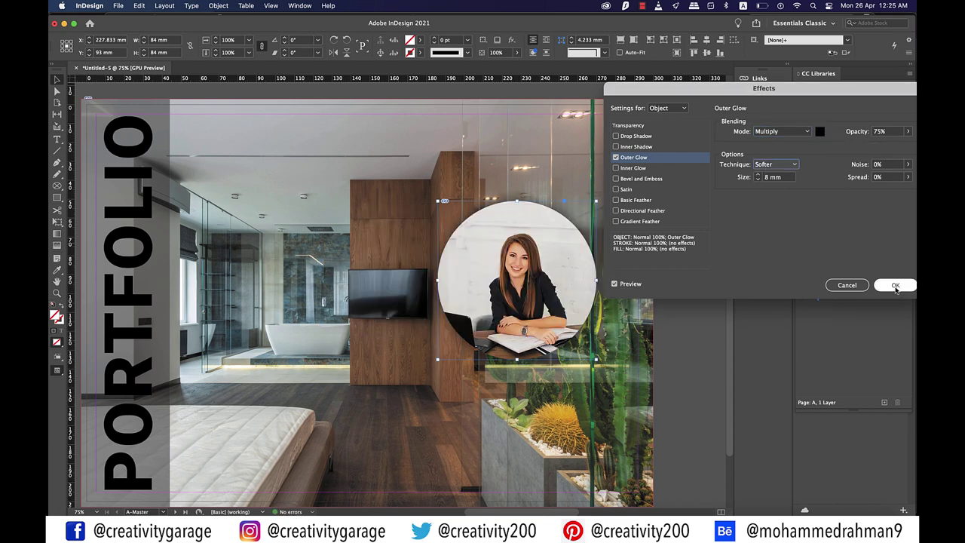
left_click(895, 287)
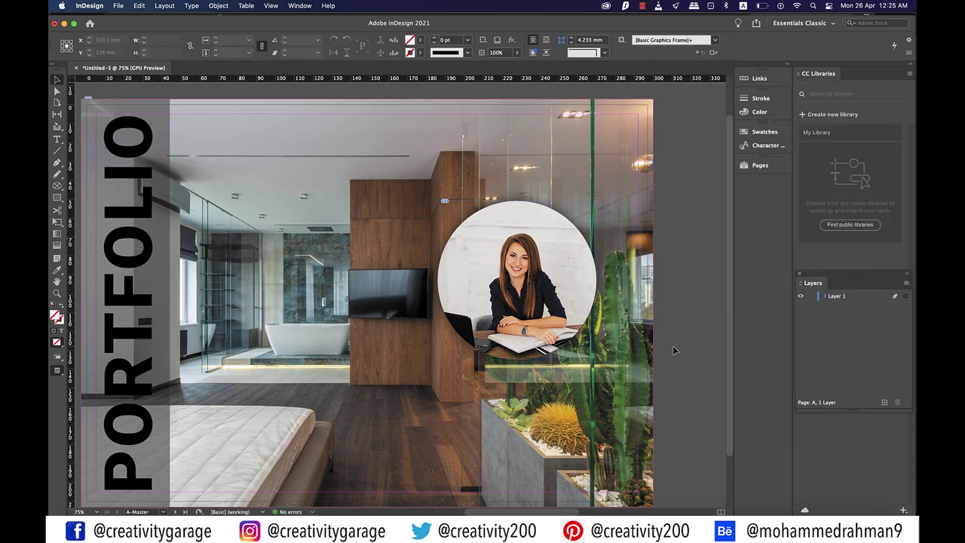
Draw a text frame below the portrait and type the person's name
key("t")
left_click_drag(445, 375, 592, 419)
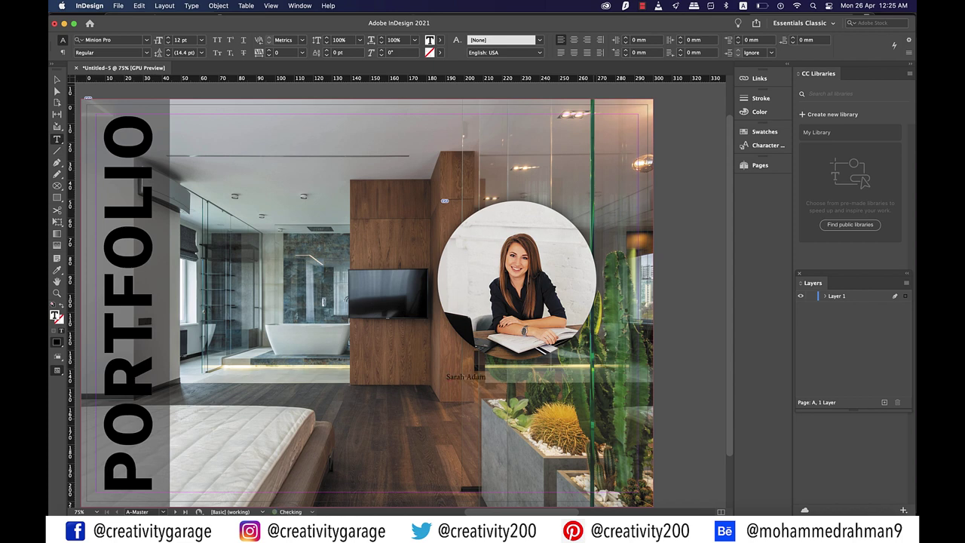
type("s")
key("super+a")
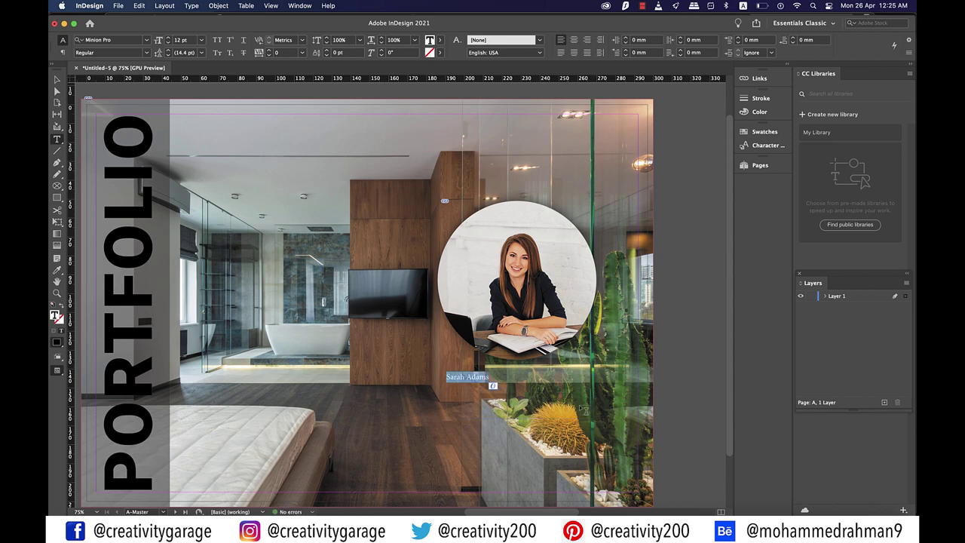
Format the name as white (Paper) 30 pt Lobster 1.4
left_click(200, 40)
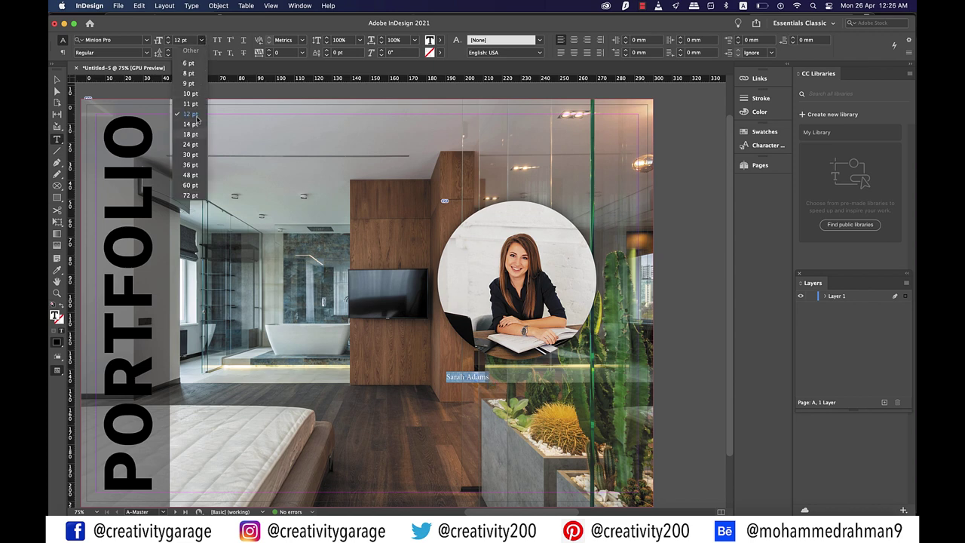
left_click(192, 154)
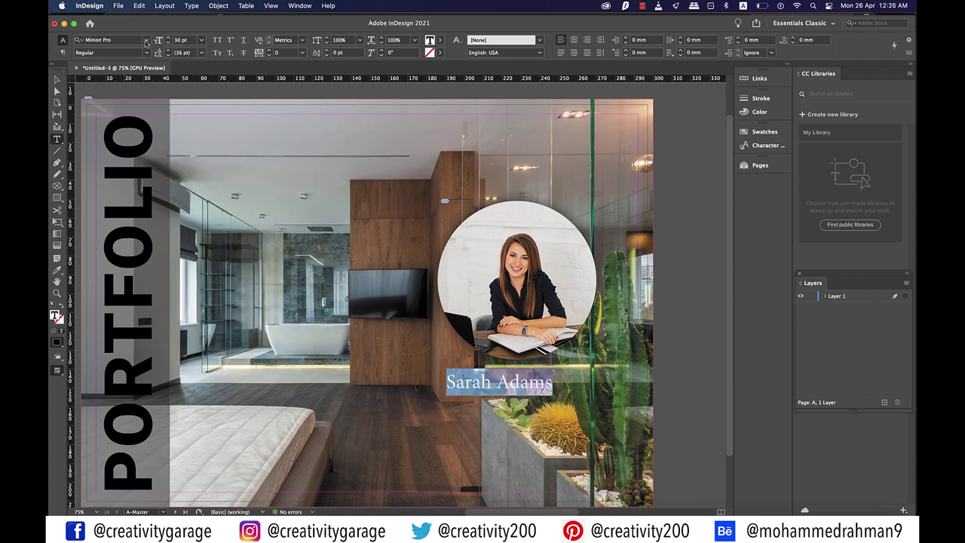
left_click(146, 43)
left_click(183, 193)
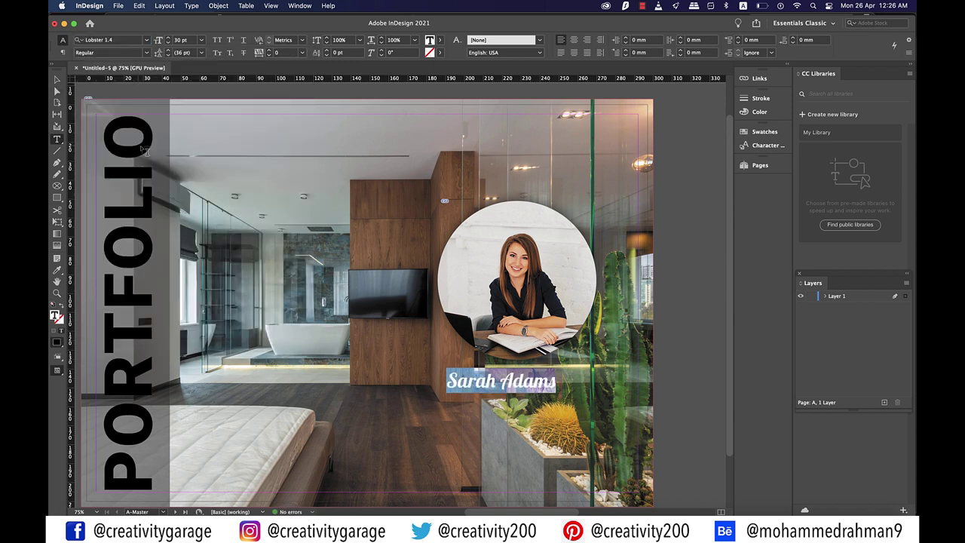
left_click(440, 39)
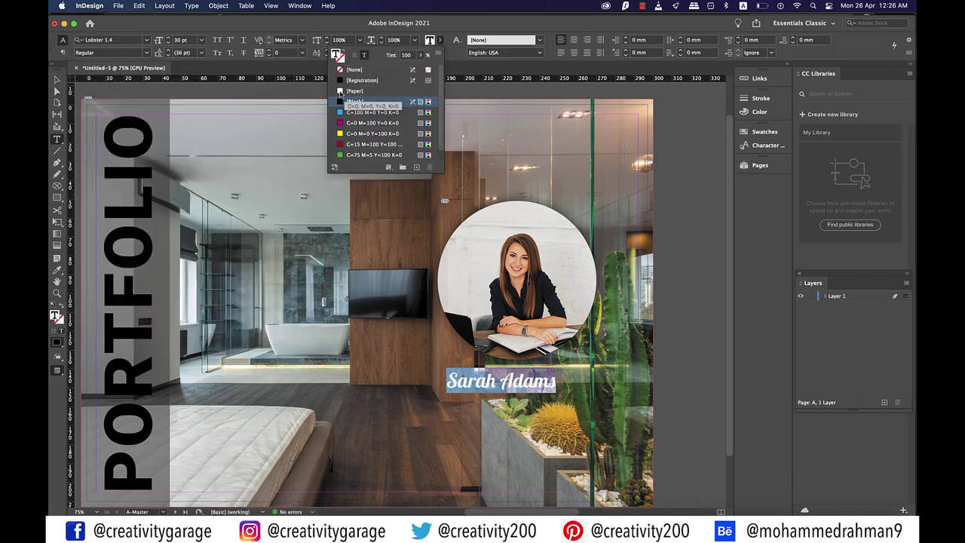
left_click(354, 63)
key("Escape")
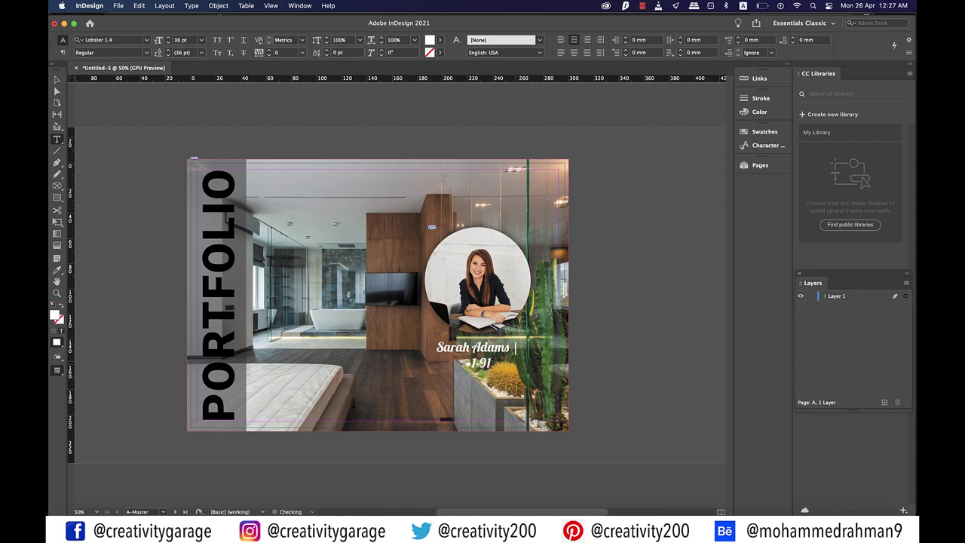
Append ' | ' and the phone number, then widen the caption frame onto one line
key("Escape")
left_click_drag(428, 354, 372, 351)
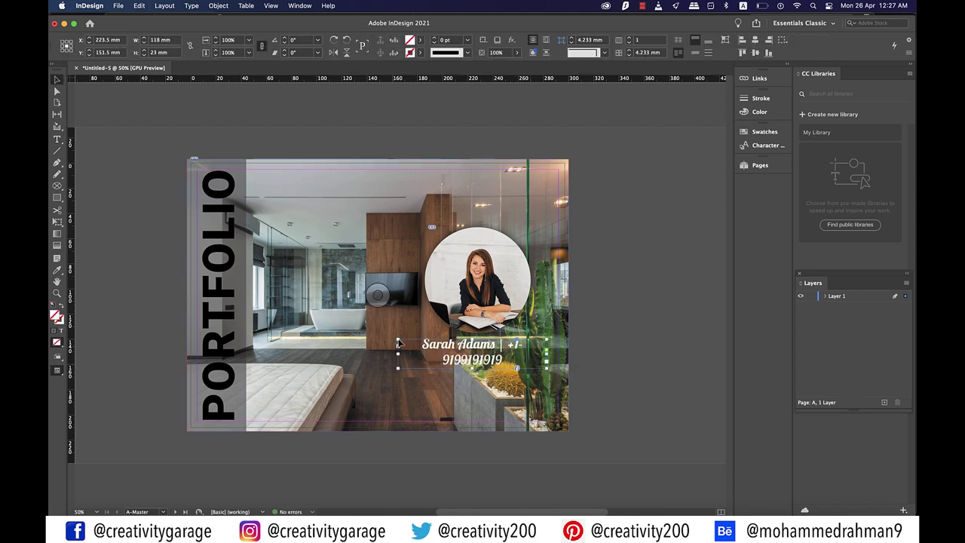
left_click_drag(527, 354, 546, 353)
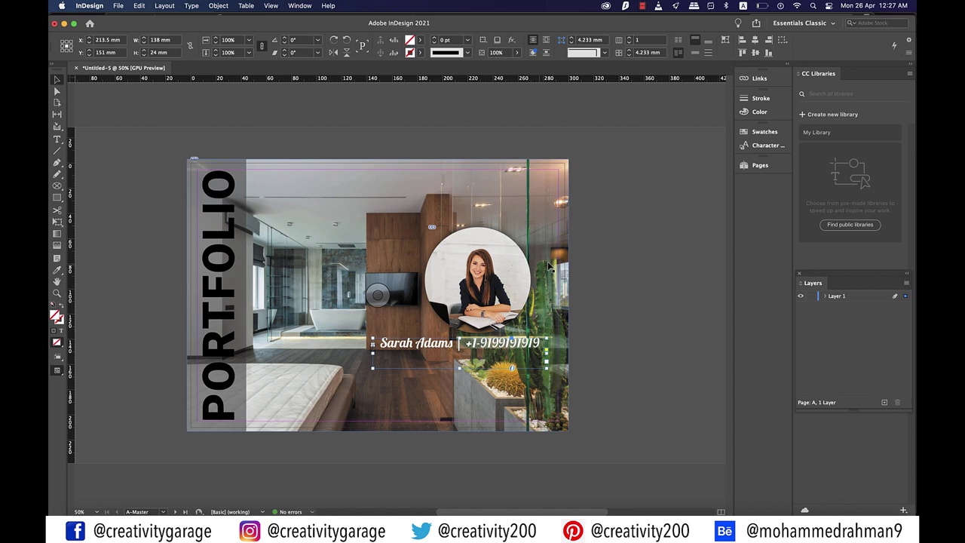
Centre the circular portrait horizontally above the caption, using the caption as key object
left_click(477, 270)
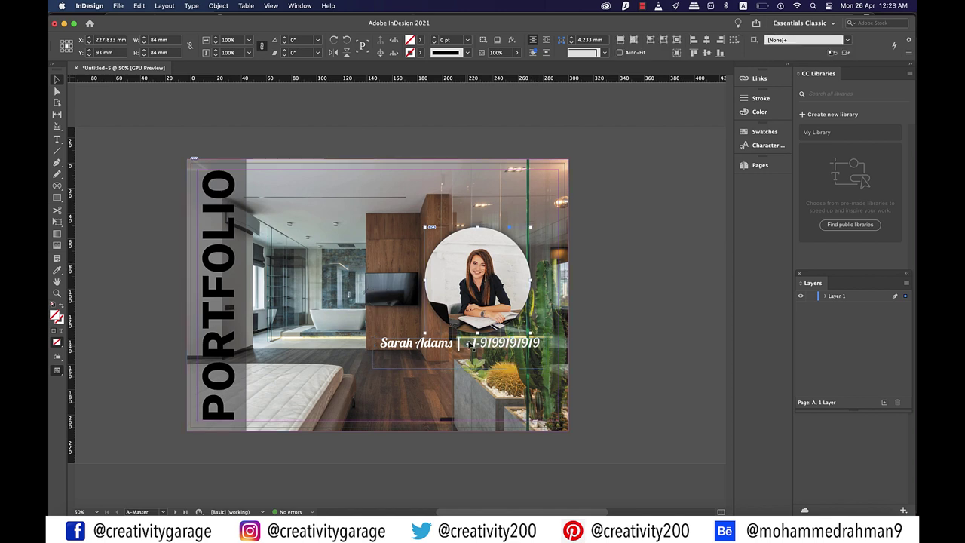
left_click(451, 348)
key("shift+F2")
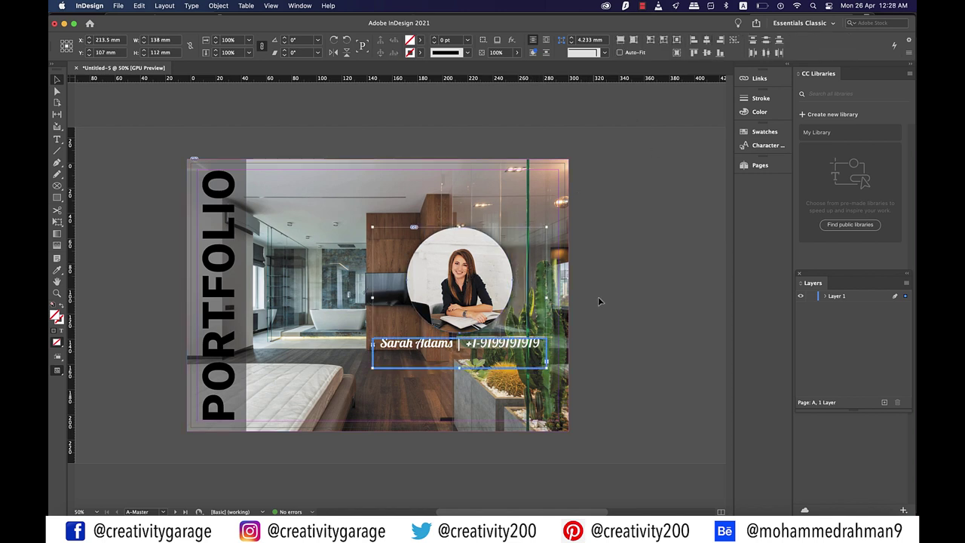
left_click(600, 298)
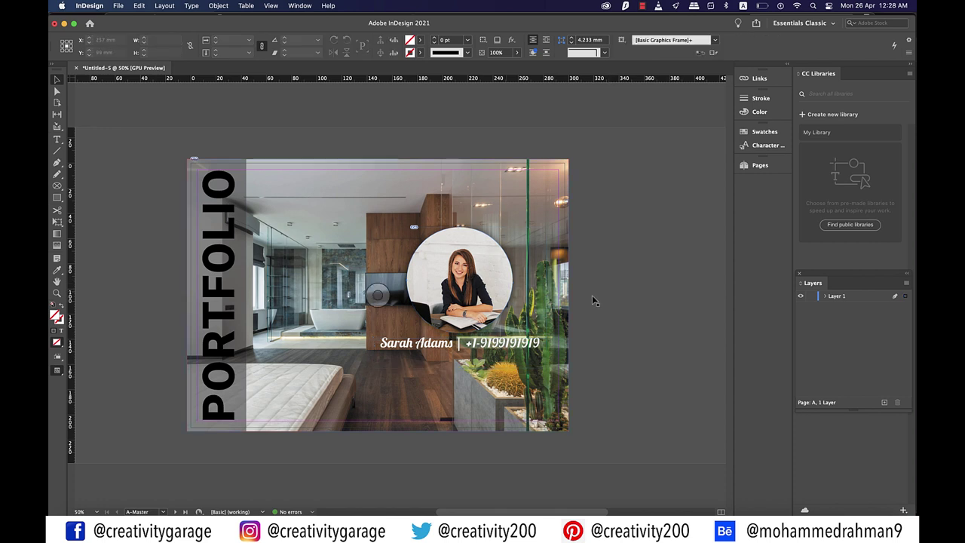
left_click(481, 291)
left_click(489, 349, "shift")
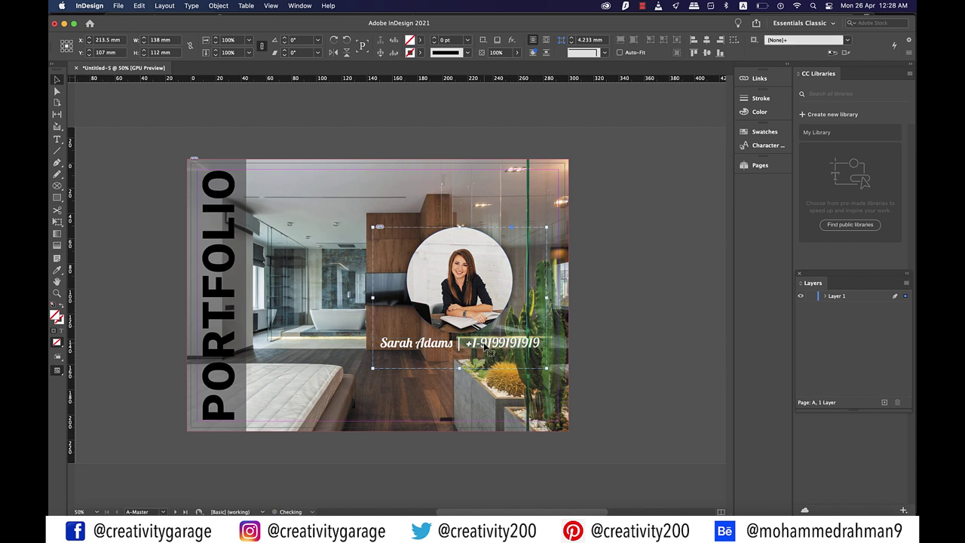
Draw a 131 × 15.5 mm rectangle across the caption line
left_click(636, 290)
scroll(388, 294, "right", 2)
key("m")
left_click_drag(366, 357, 511, 351)
Fill the caption bar with [Black], set its stroke to 0 pt and lower its opacity
left_click(419, 39)
left_click(325, 101)
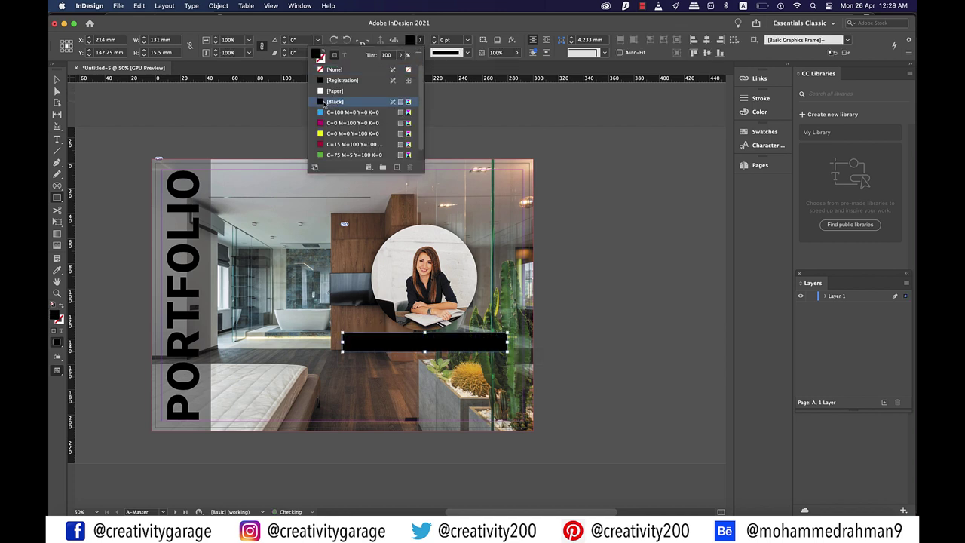
left_click(467, 40)
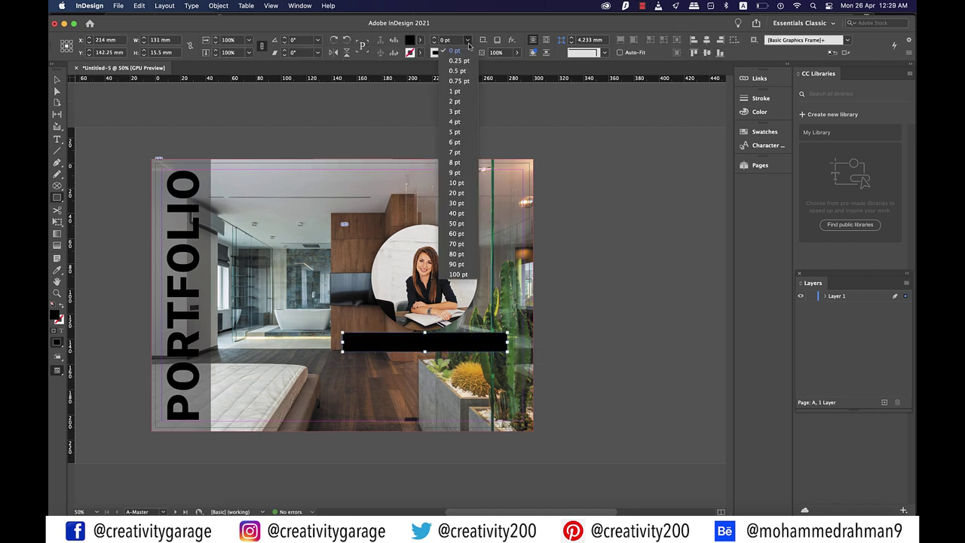
left_click(508, 52)
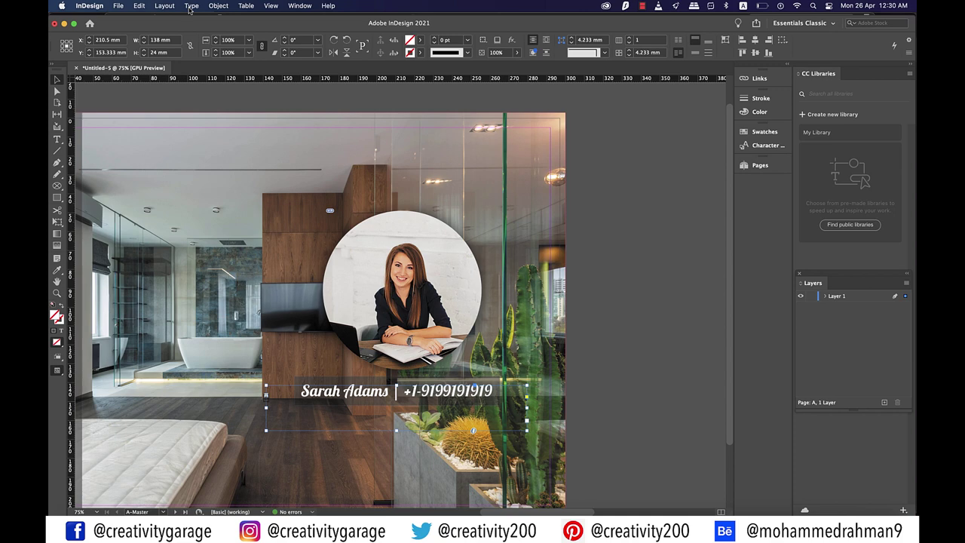
Convert the name-and-phone text to outlines and centre it on the black bar
left_click(191, 6)
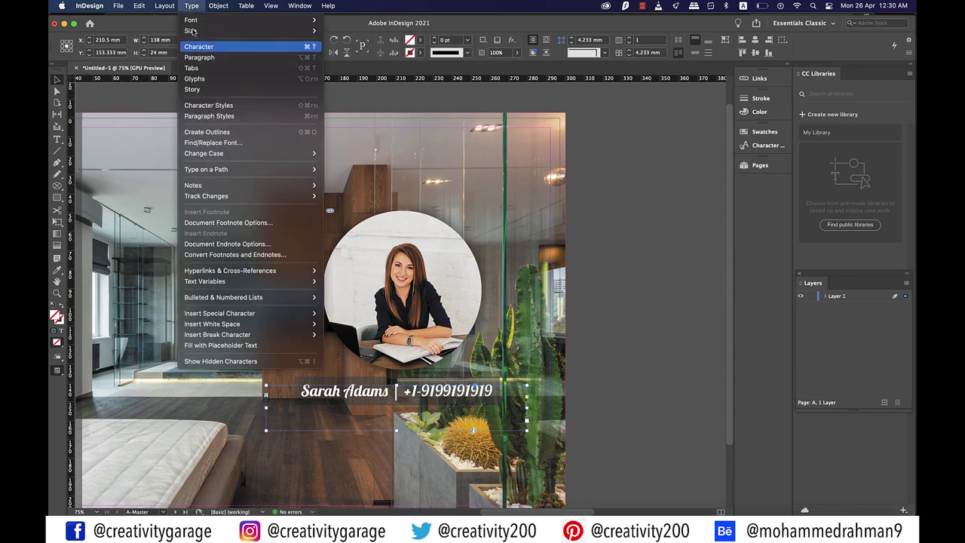
left_click(211, 132)
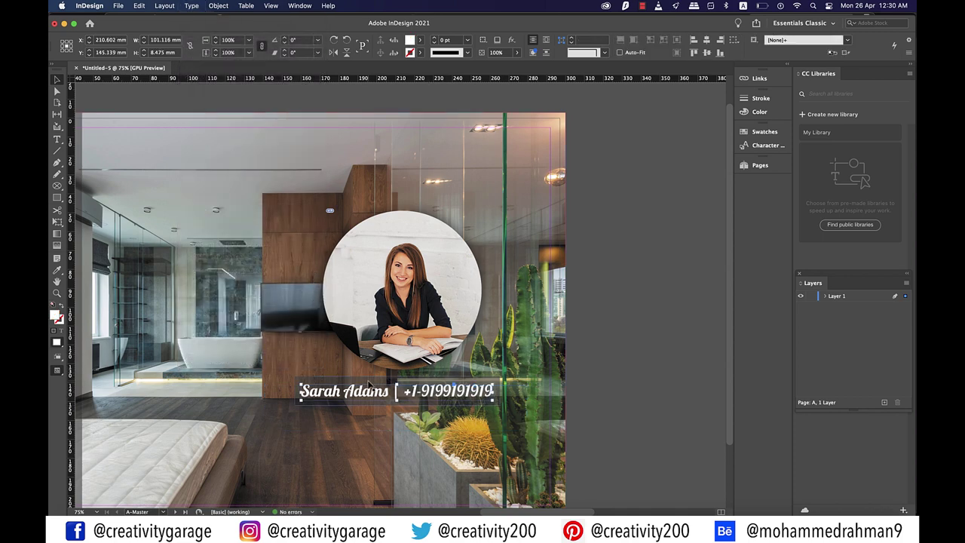
left_click(370, 385)
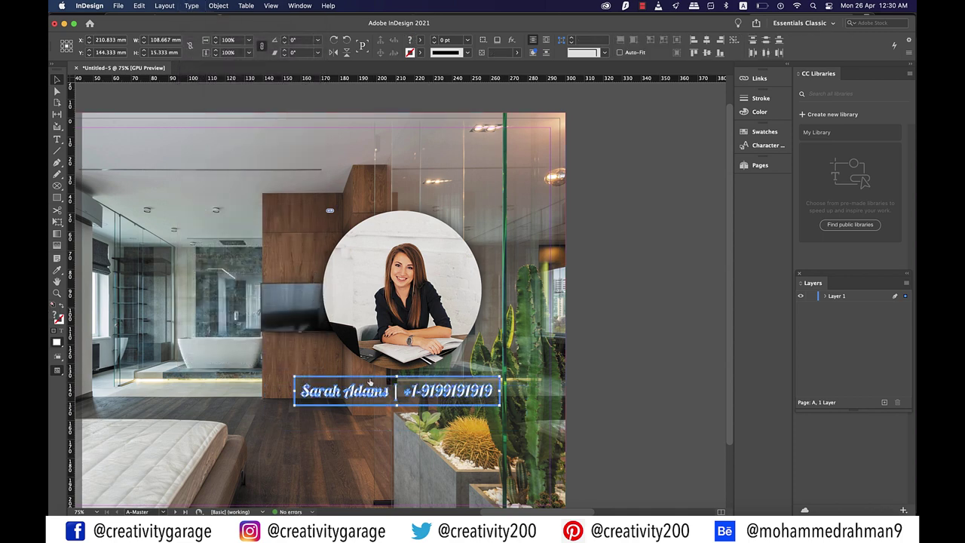
left_click(706, 52)
left_click(706, 52)
Shift the portrait and caption group further right, then show the Pages panel
left_click(644, 302)
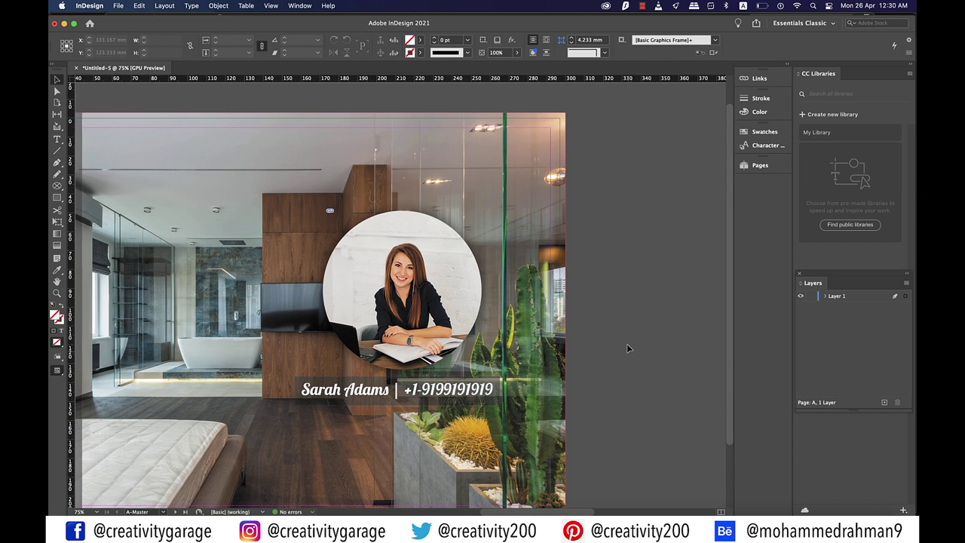
key("super+minus")
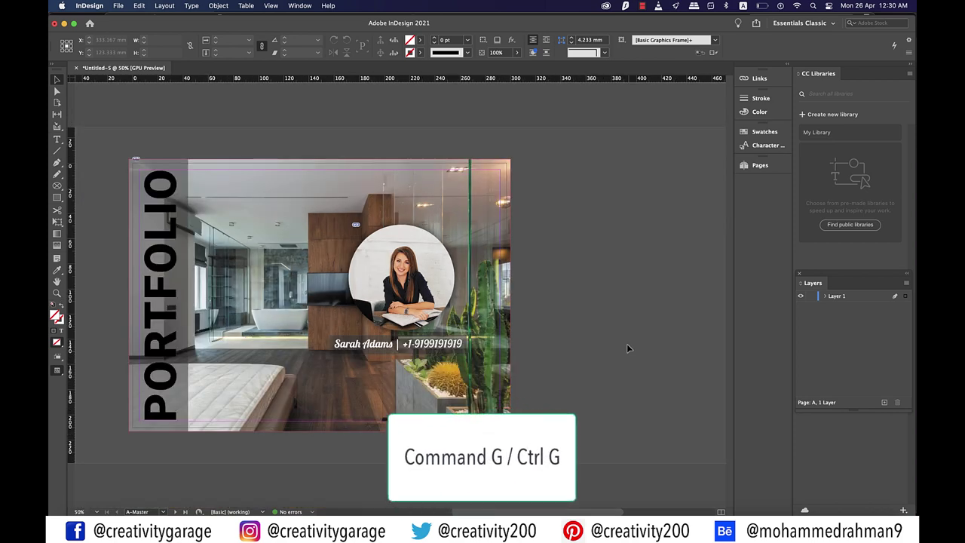
key("super+equal")
left_click_drag(389, 273, 450, 269)
left_click(661, 329)
key("super+minus")
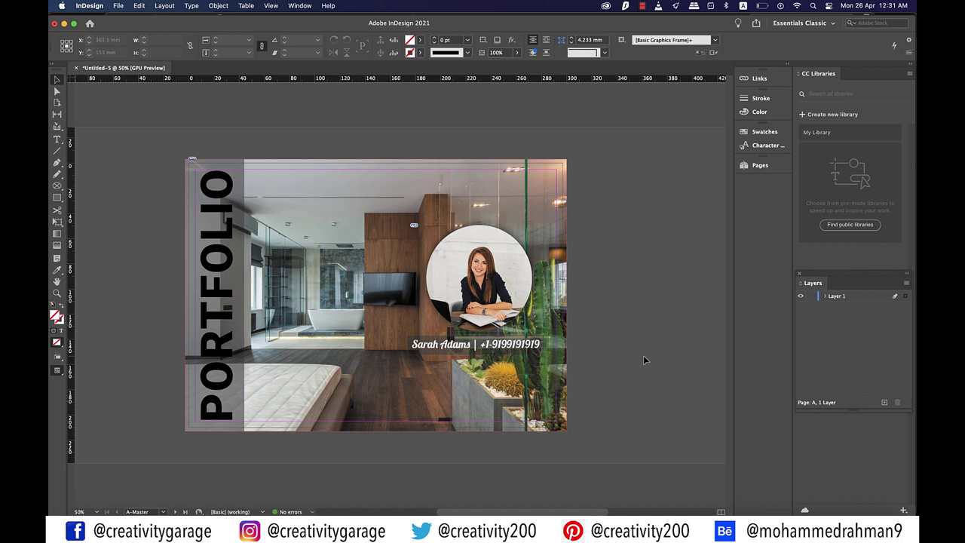
left_click(760, 165)
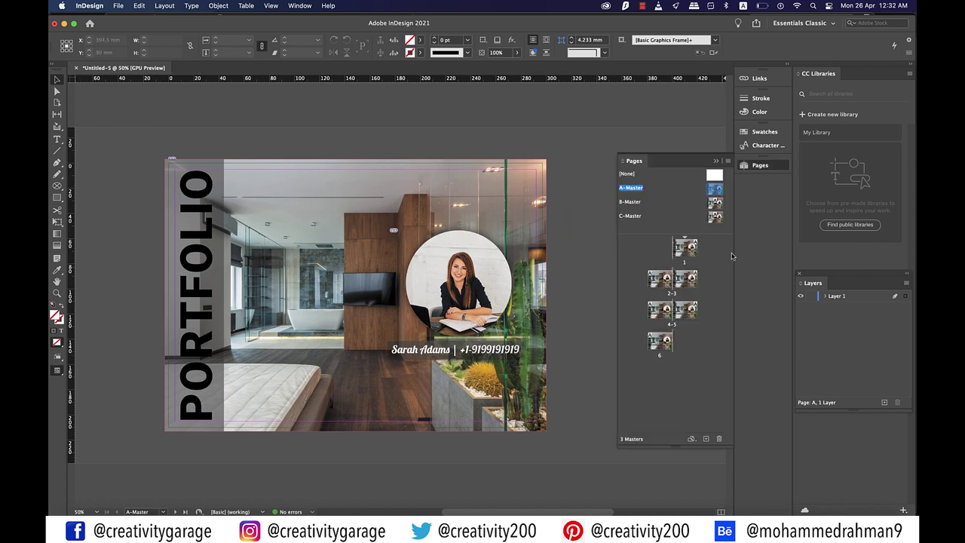
Select pages 2–5 and open Master Options for B-Master
left_click(654, 281)
left_click(687, 312, "alt")
left_click(686, 317, "shift")
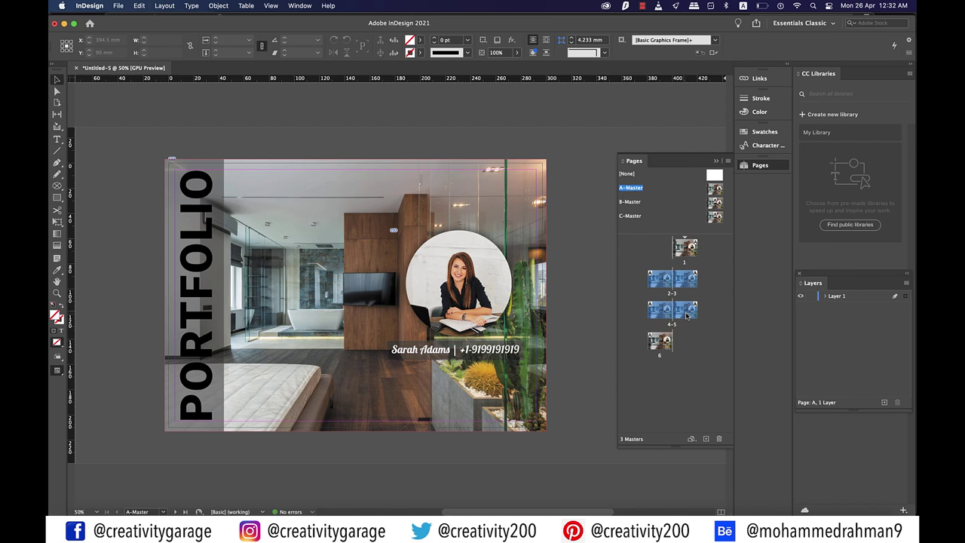
right_click(714, 202)
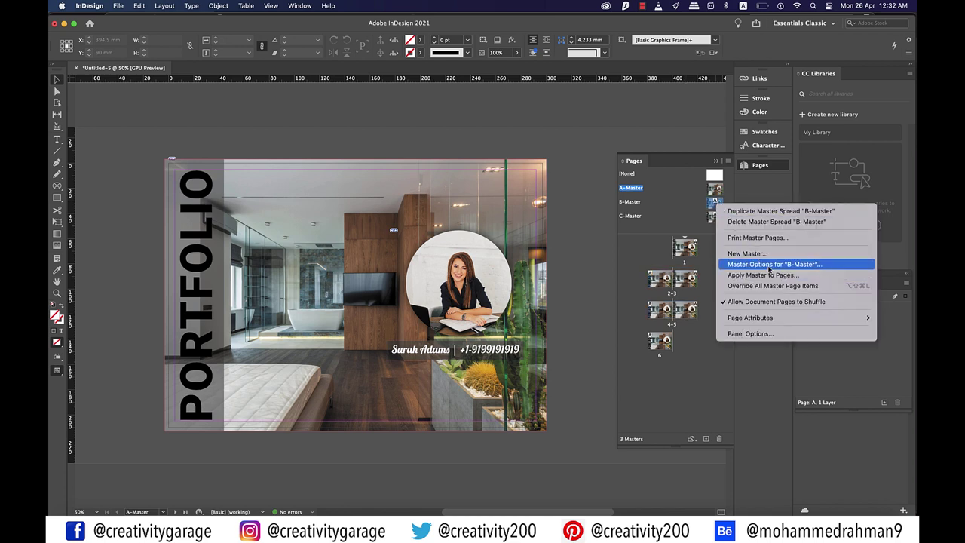
left_click(769, 264)
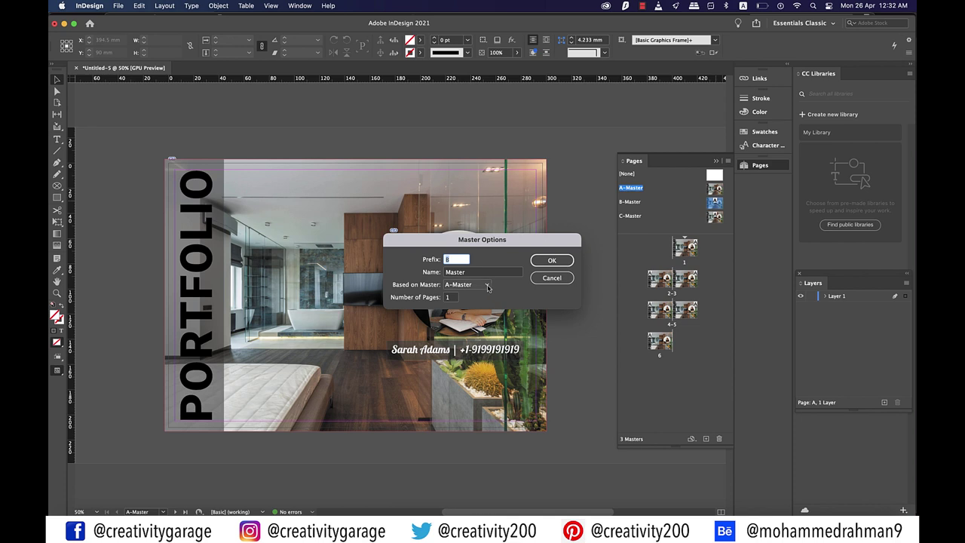
Set B-Master's Based on Master to [None] and confirm
left_click(486, 284)
left_click(473, 299)
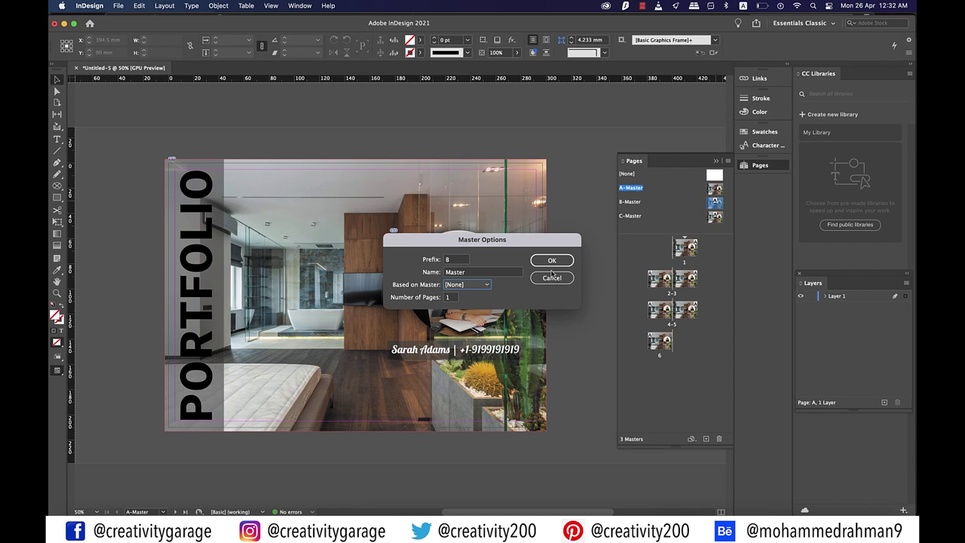
left_click(552, 261)
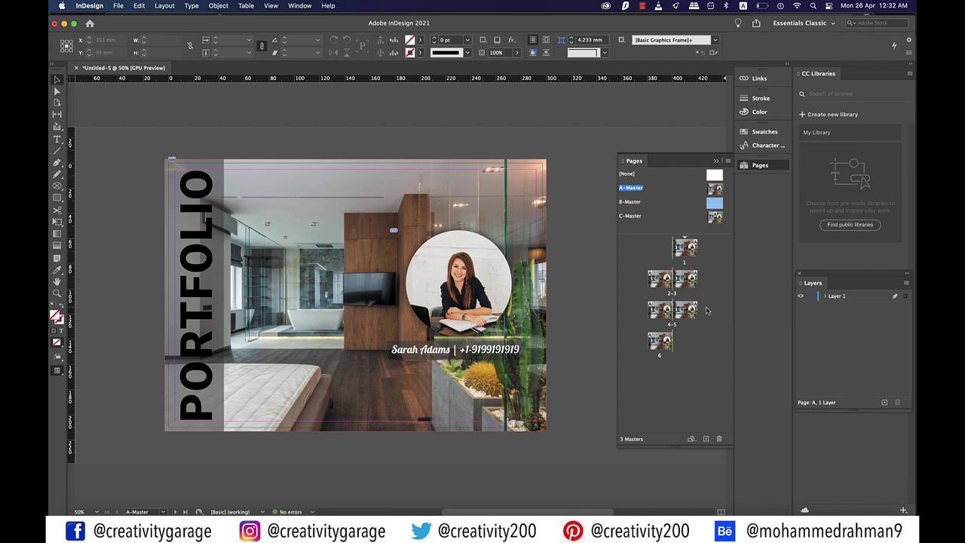
left_click(656, 285)
Select pages 2–5 and apply B-Master to them with Apply Master to Pages
left_click(716, 277)
left_click(661, 282, "alt")
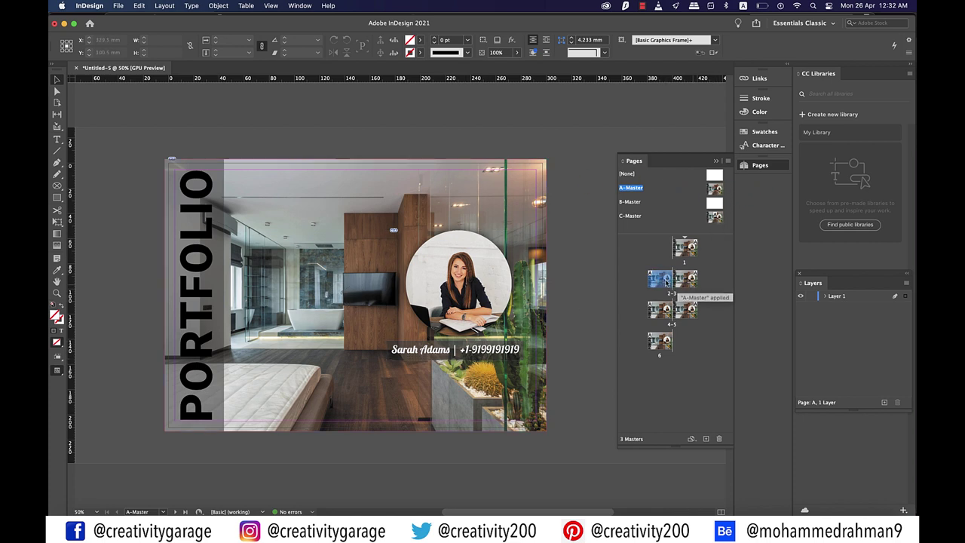
left_click(688, 280, "shift")
left_click(681, 312, "shift")
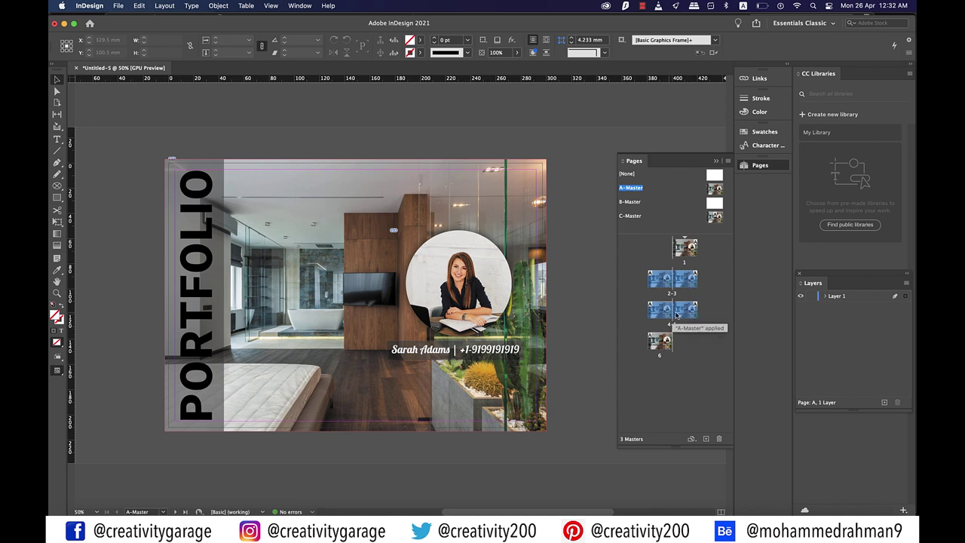
right_click(688, 315)
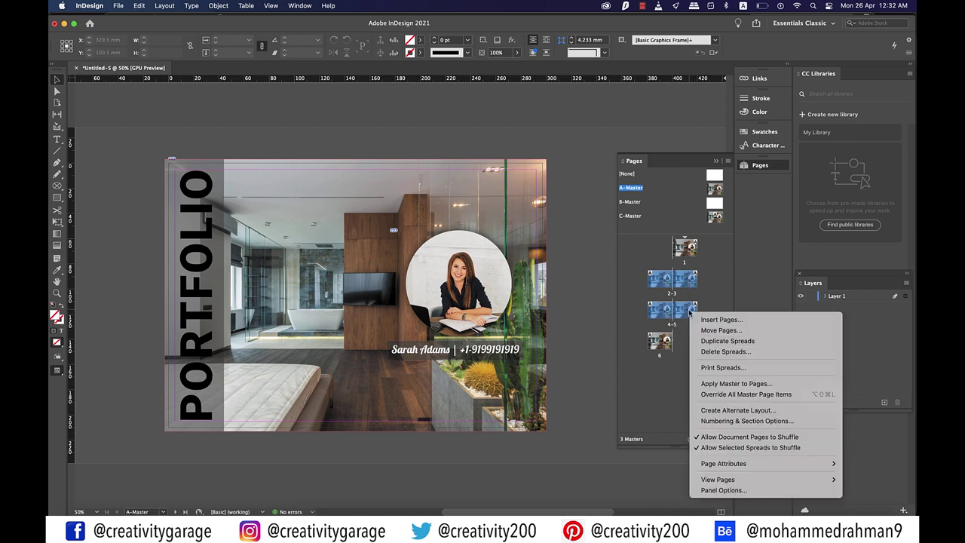
left_click(739, 386)
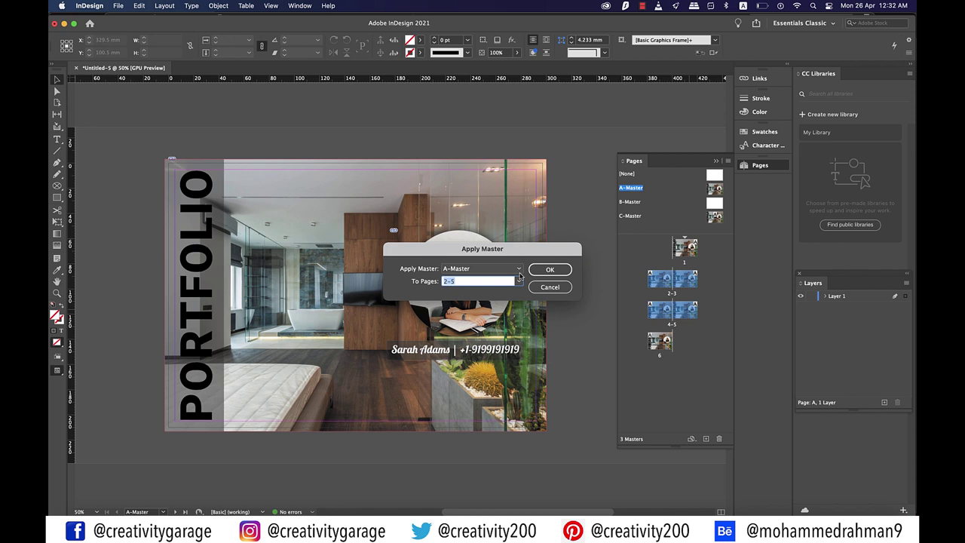
left_click(519, 272)
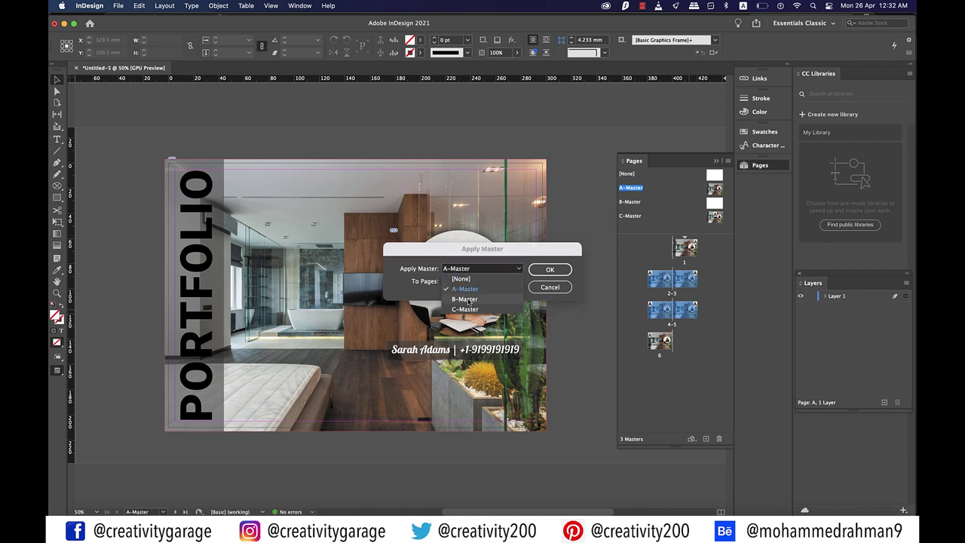
left_click(478, 299)
left_click(537, 269)
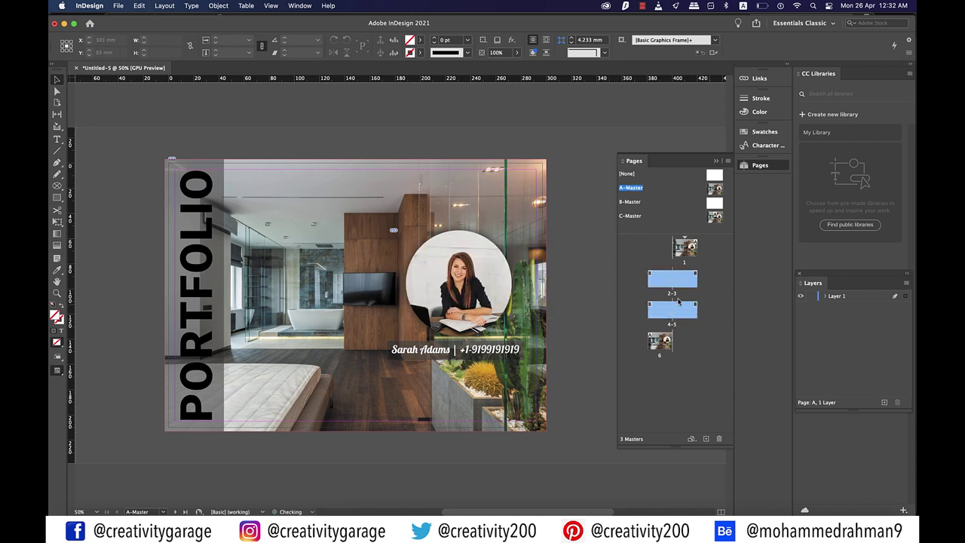
left_click(714, 311)
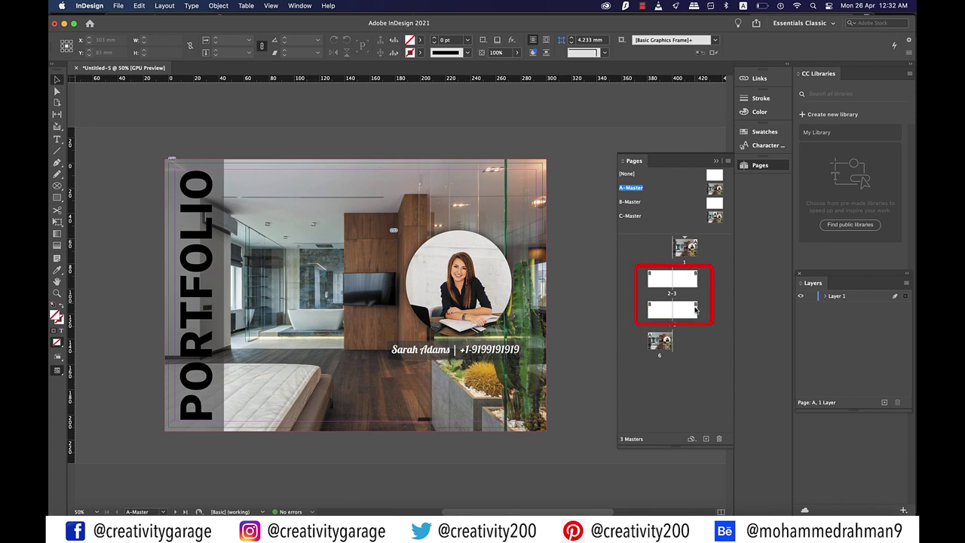
right_click(714, 218)
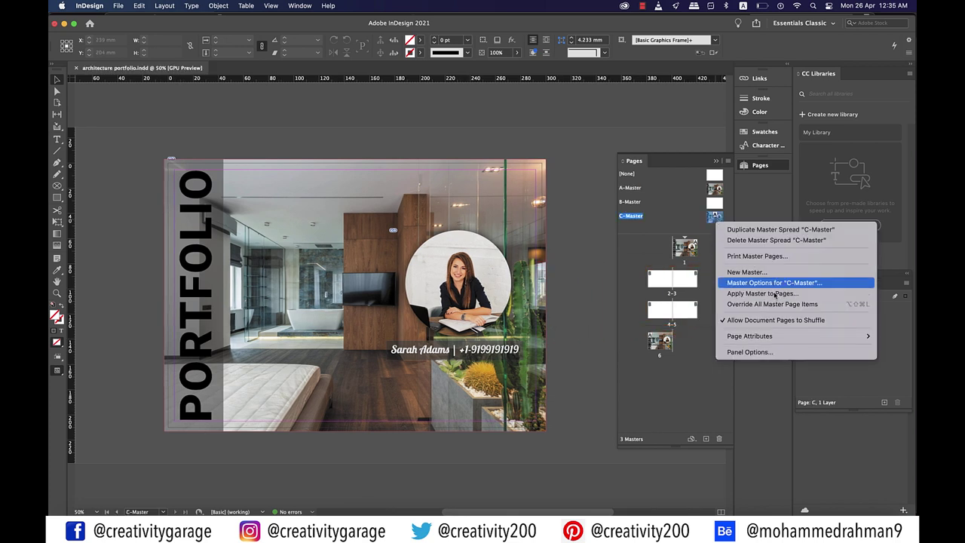
Set C-Master's Based on Master to [None] in Master Options
left_click(762, 283)
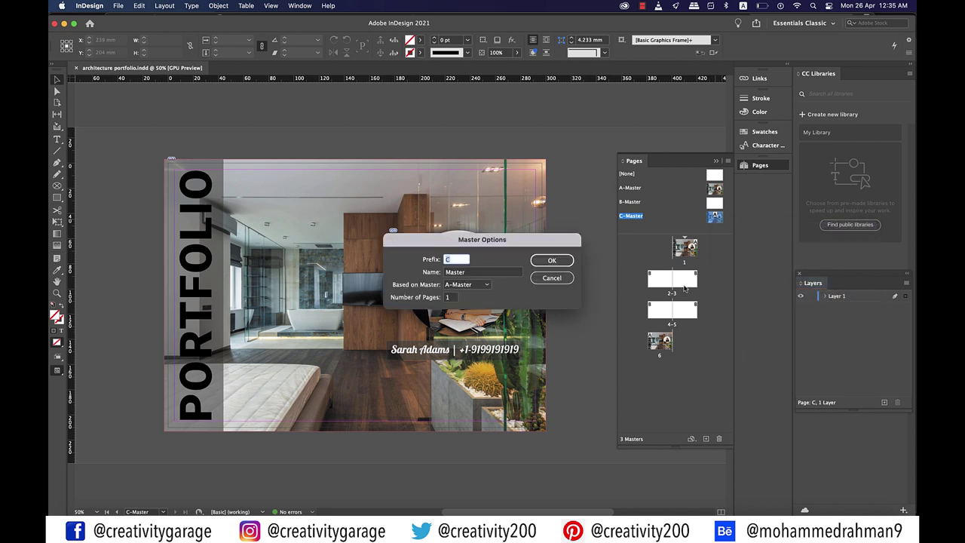
left_click(486, 285)
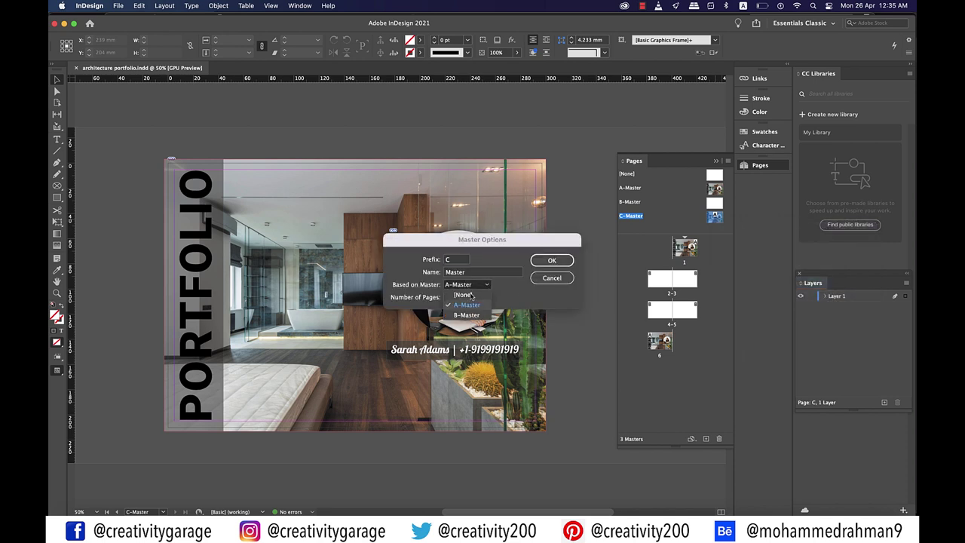
left_click(462, 294)
left_click(542, 265)
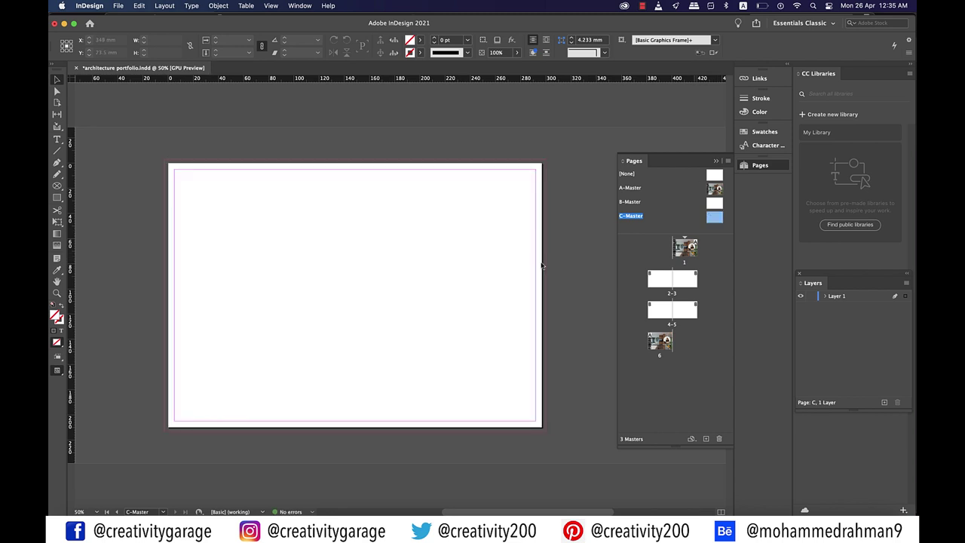
Apply C-Master to page 6 and open C-Master for editing
left_click(661, 344)
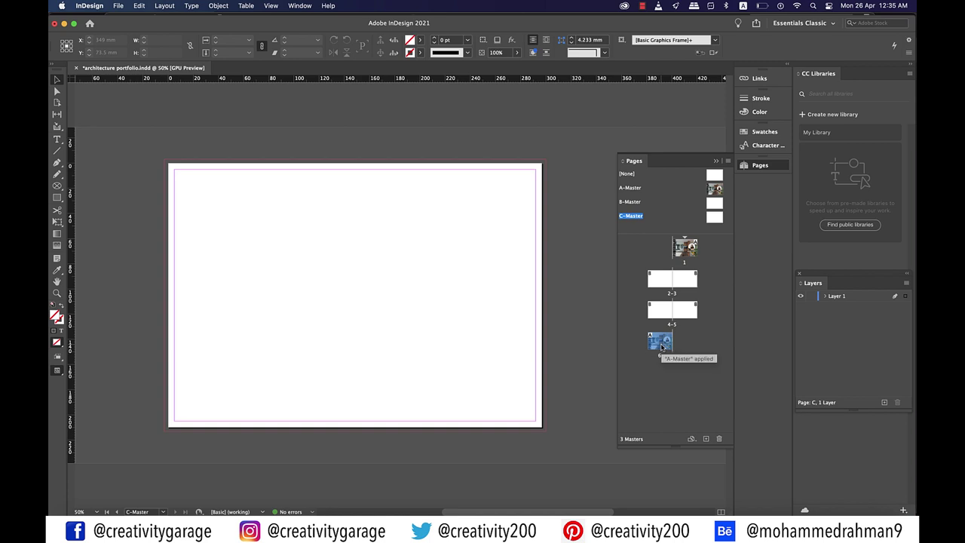
right_click(661, 346)
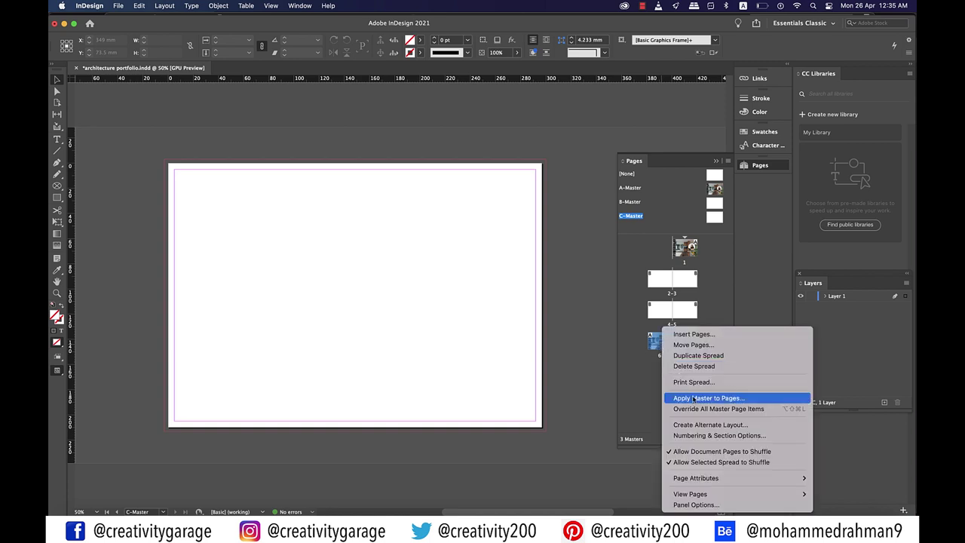
left_click(692, 397)
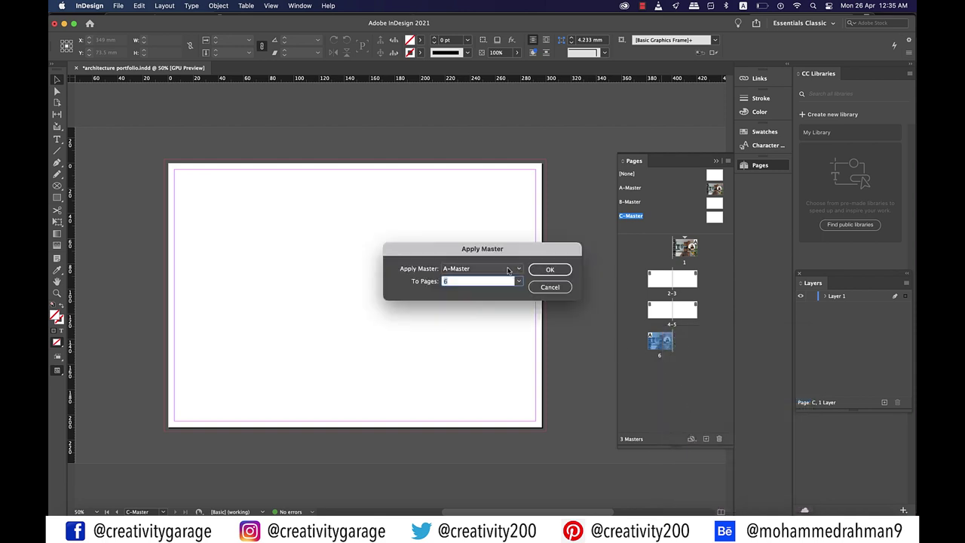
left_click(507, 270)
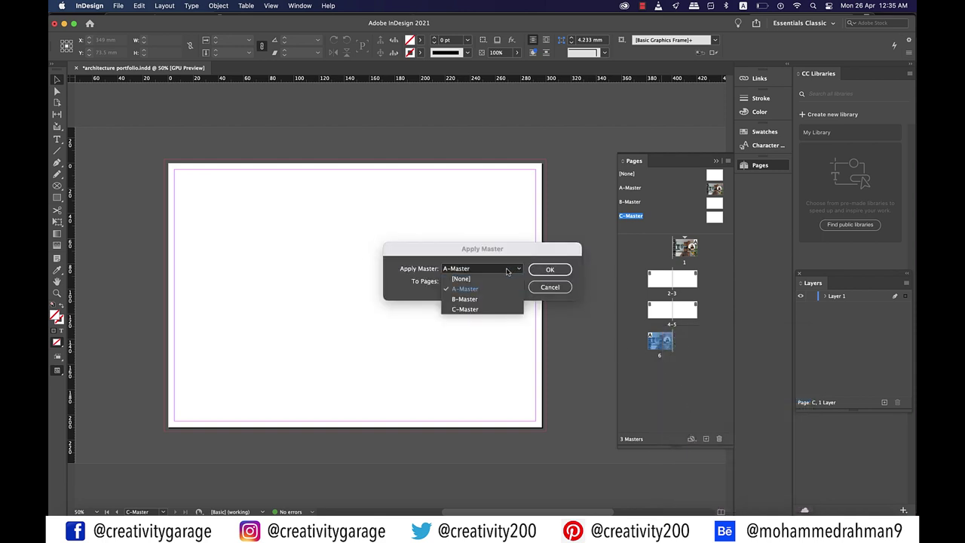
left_click(469, 310)
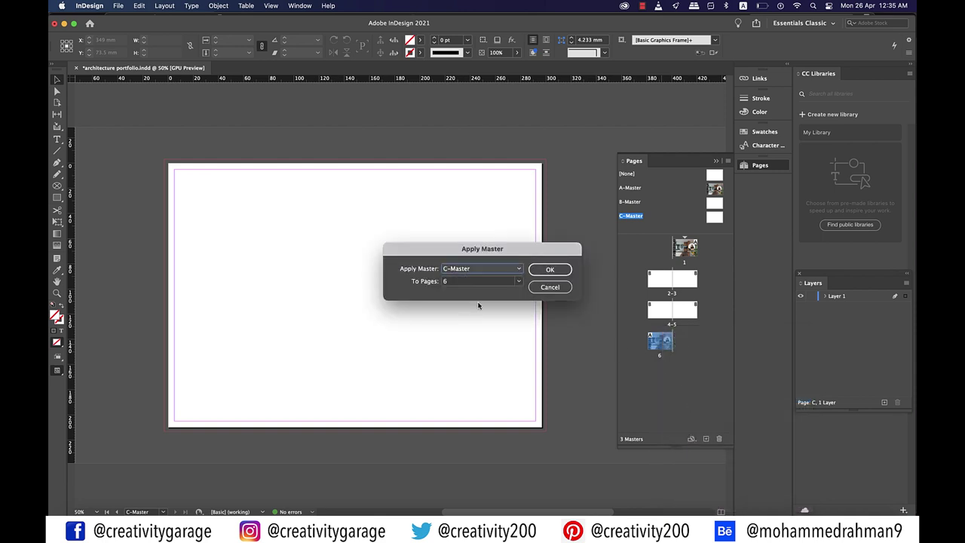
left_click(549, 268)
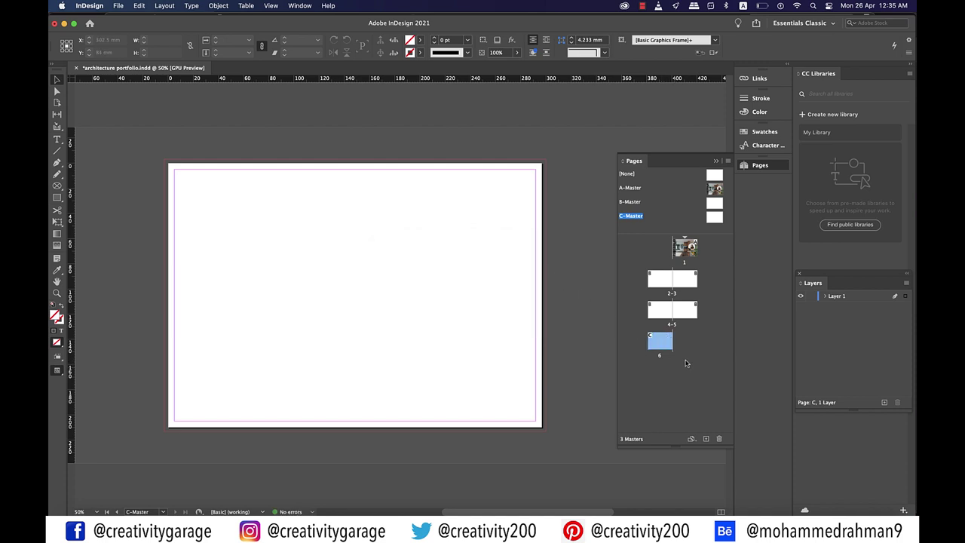
left_click(716, 218)
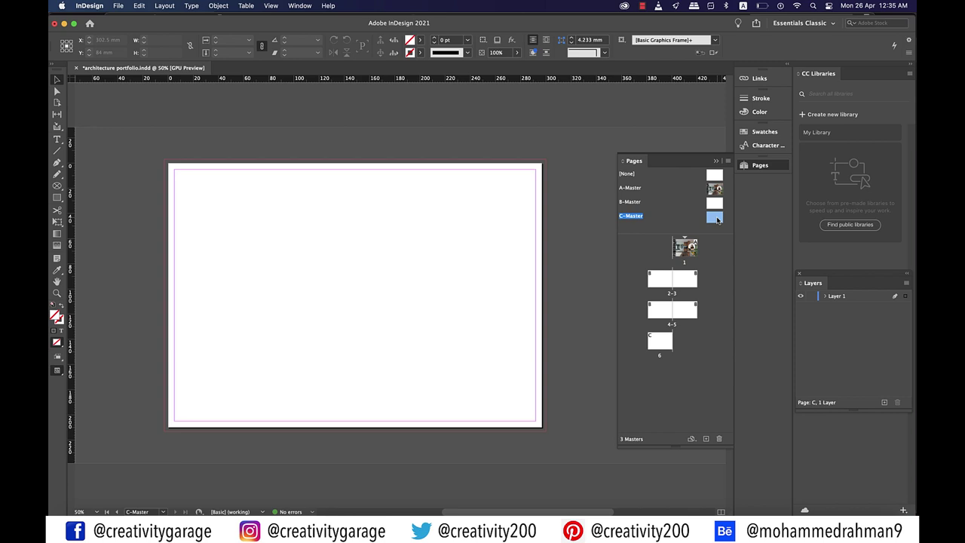
Draw a frame covering the whole C-Master page
key("super+0")
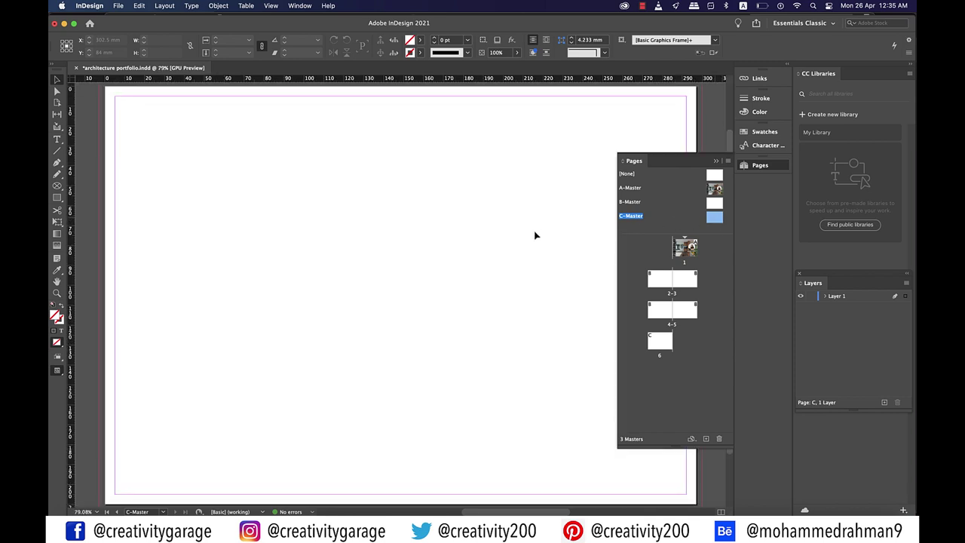
key("super+minus")
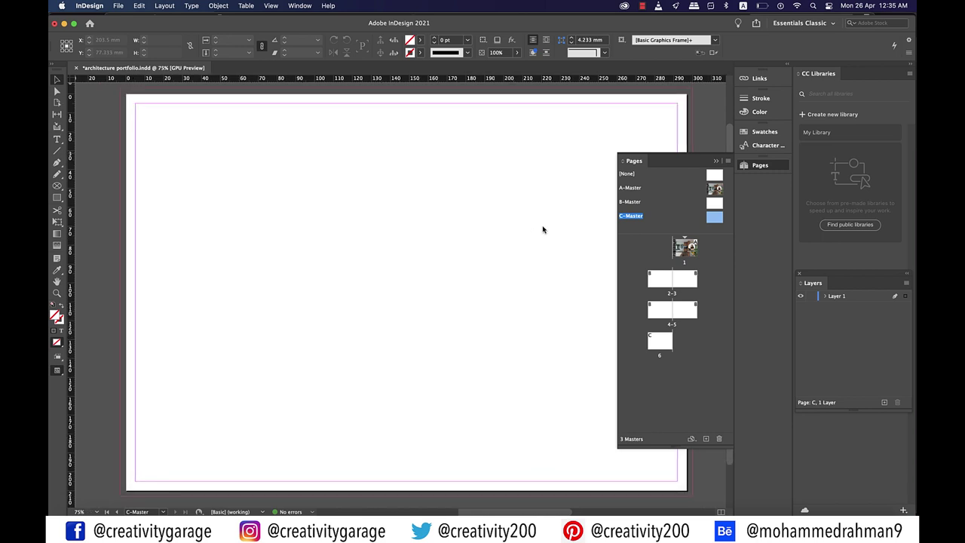
left_click(716, 161)
left_click_drag(121, 89, 692, 495)
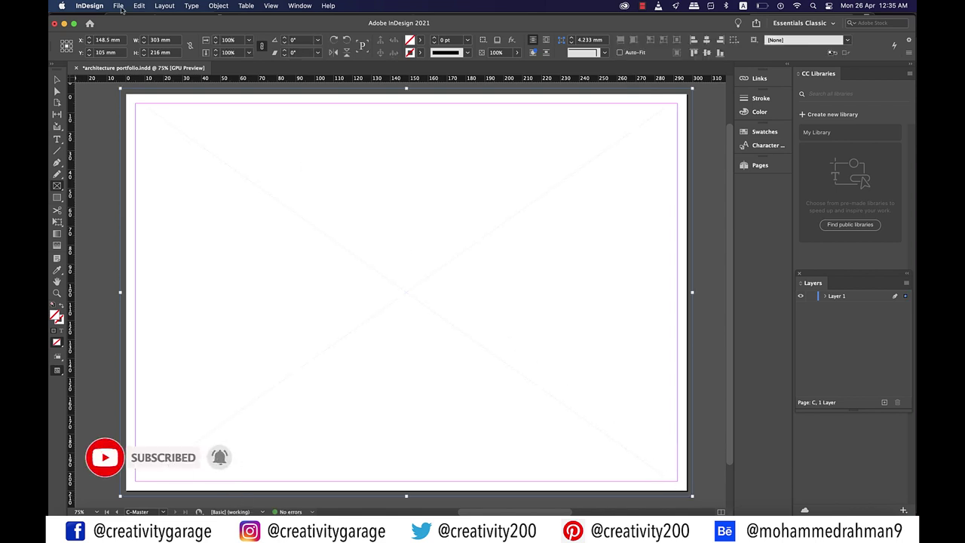
Place the interior photo into the frame and apply Fit Content to Frame
left_click(119, 7)
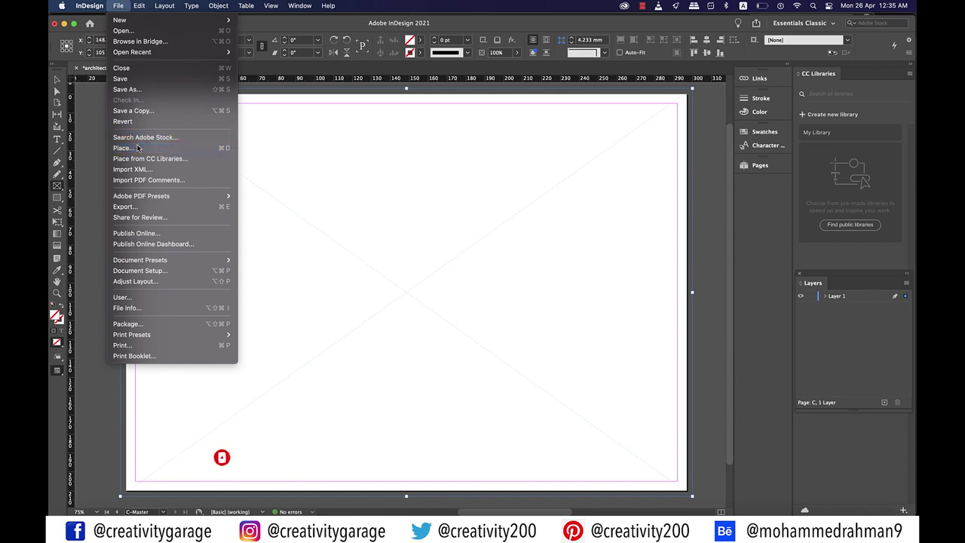
left_click(123, 148)
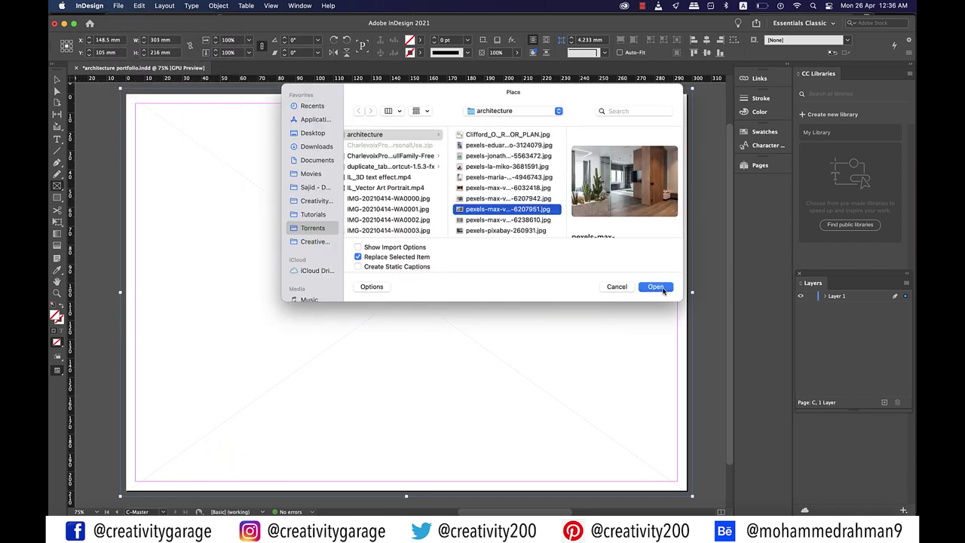
left_click(655, 286)
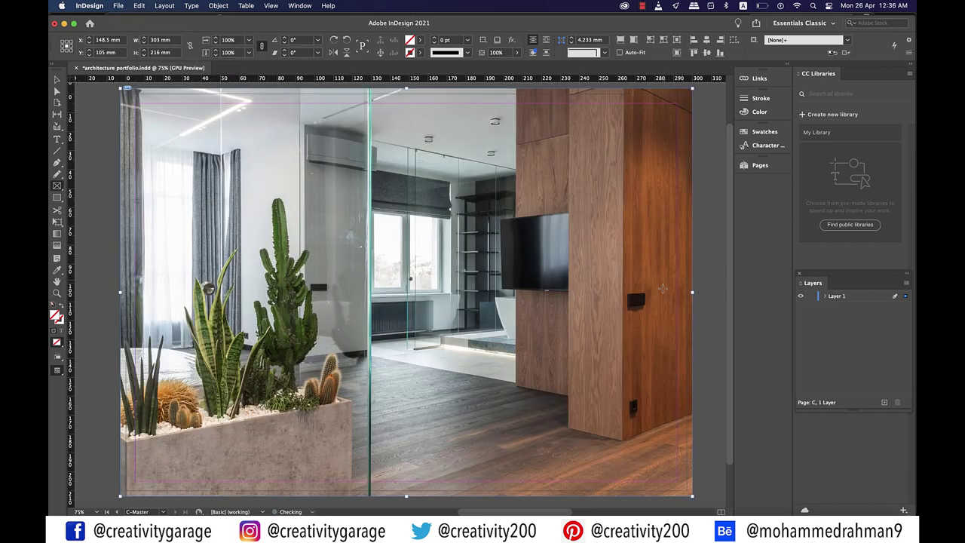
right_click(617, 287)
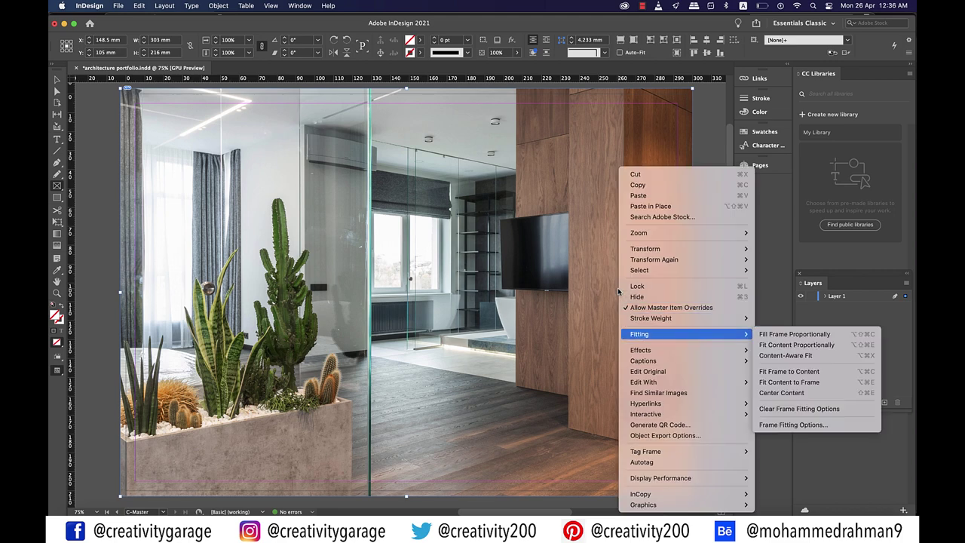
left_click(791, 382)
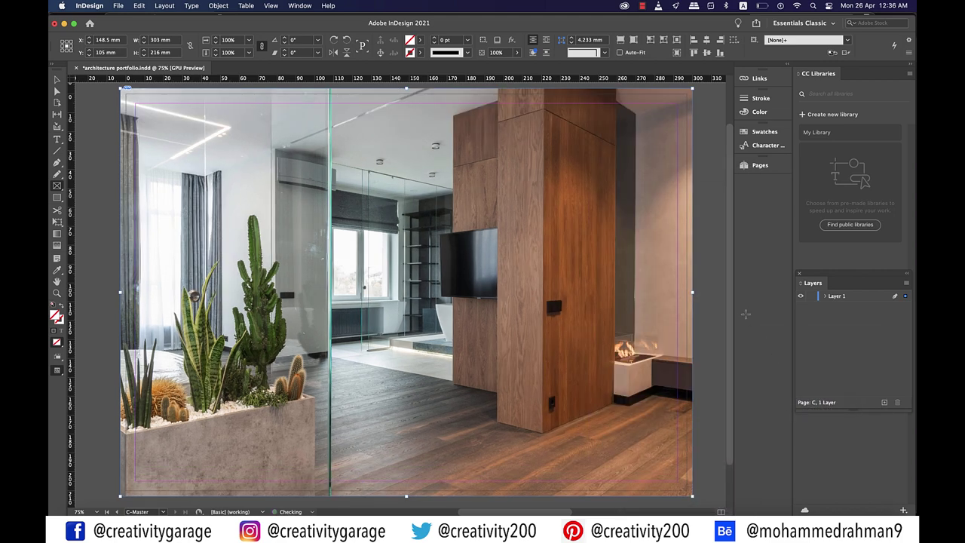
left_click(713, 321)
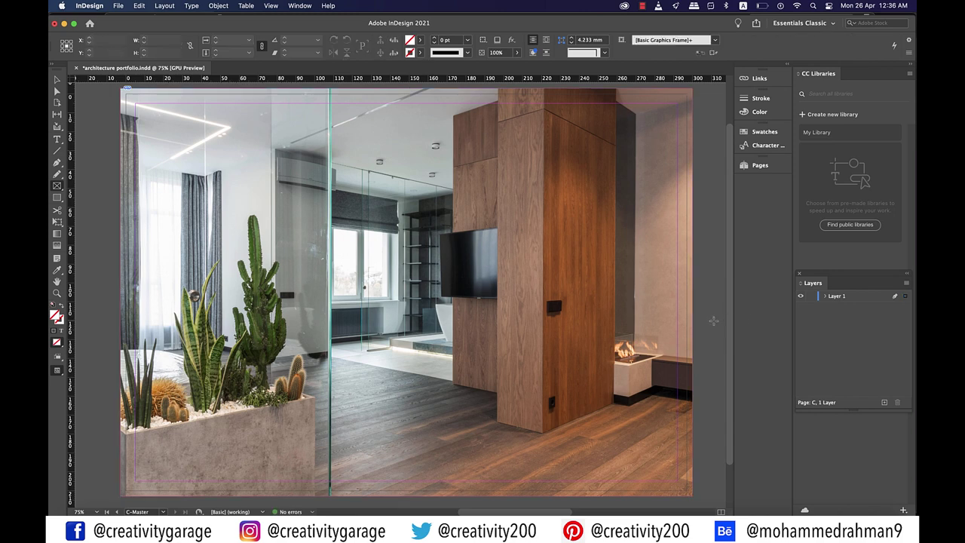
key("super+minus")
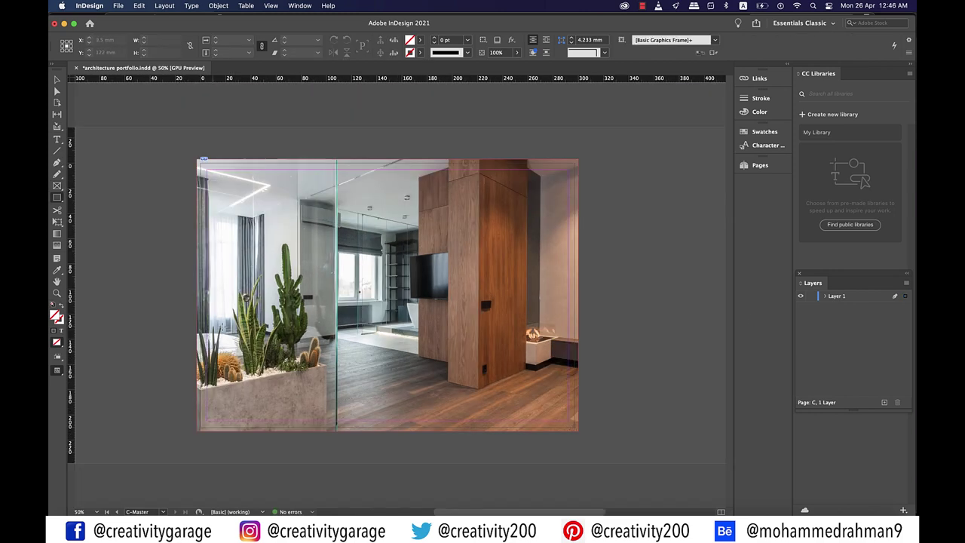
Draw a rectangle over the photo's lower left, filled with [Paper] at about 57% opacity
mouse_move(220, 325)
left_mouse_down()
mouse_move(231, 369)
mouse_move(385, 414)
left_mouse_up()
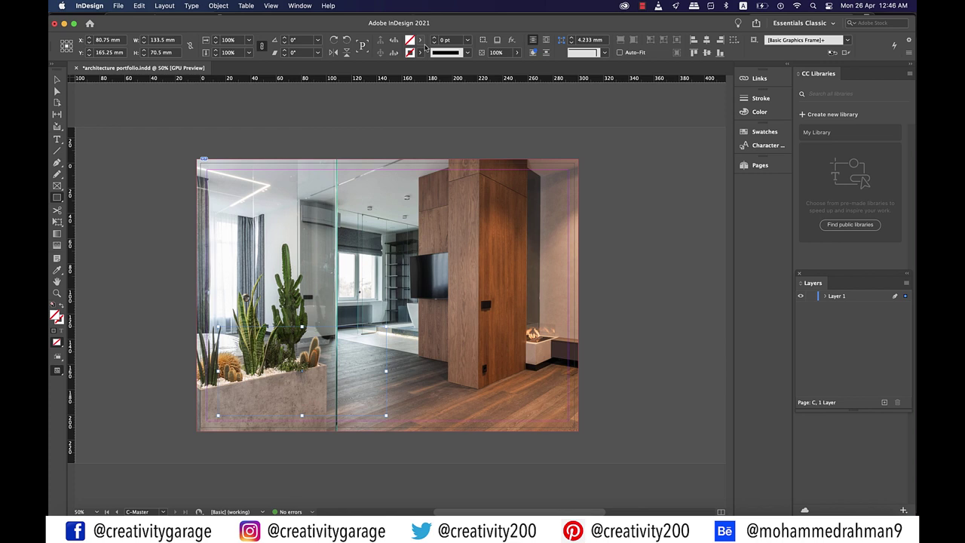
left_click(420, 42)
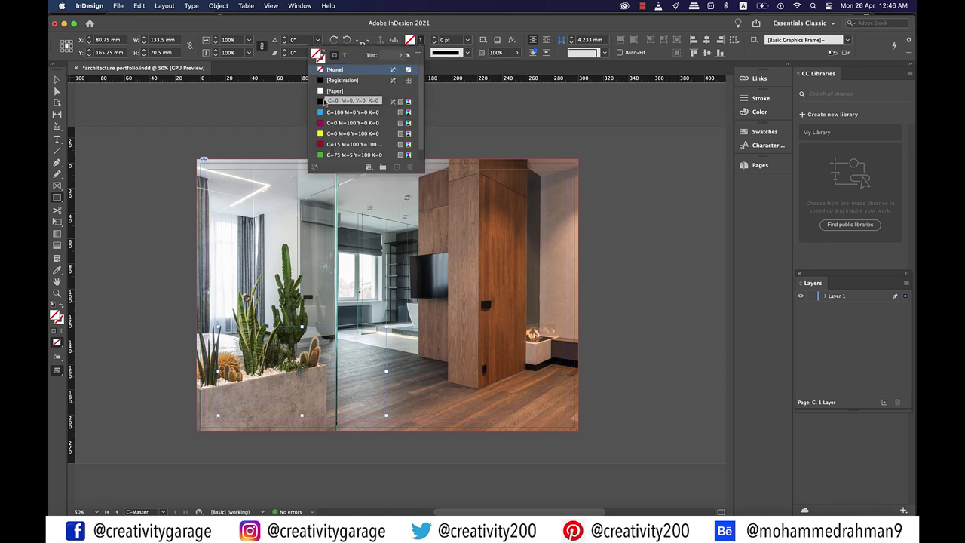
left_click(334, 83)
left_click(517, 52)
left_click_drag(518, 66, 493, 68)
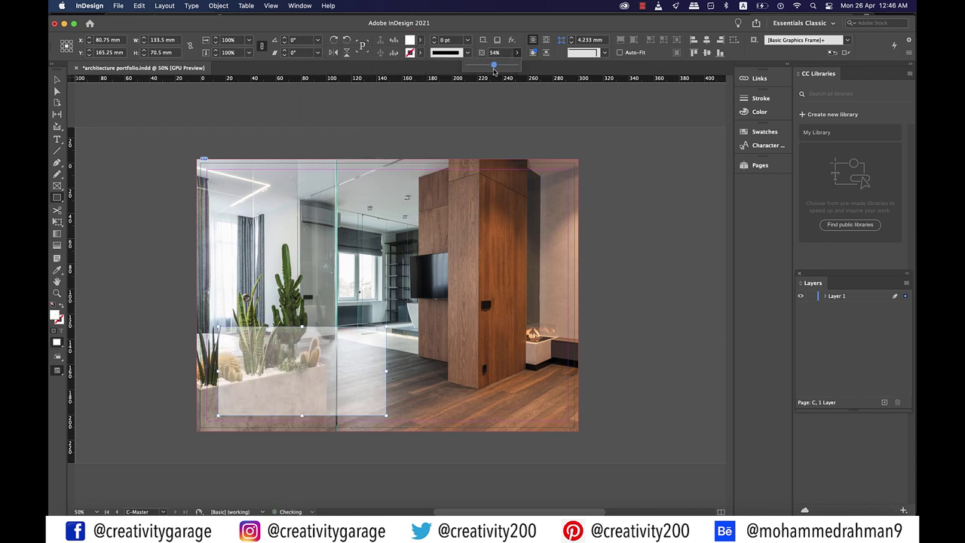
Give the white panel rounded corners of 4.233 mm
left_click(129, 179)
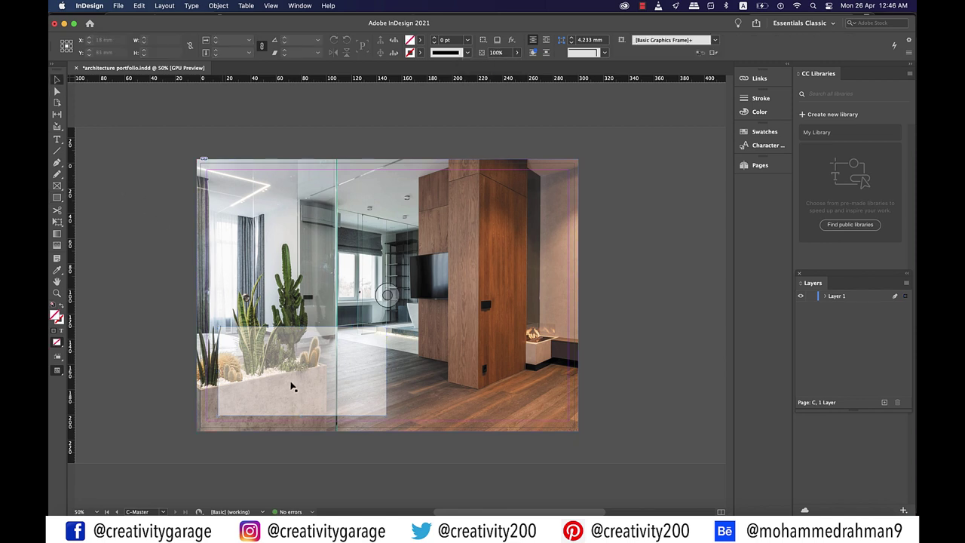
left_click(294, 391)
left_click(604, 52)
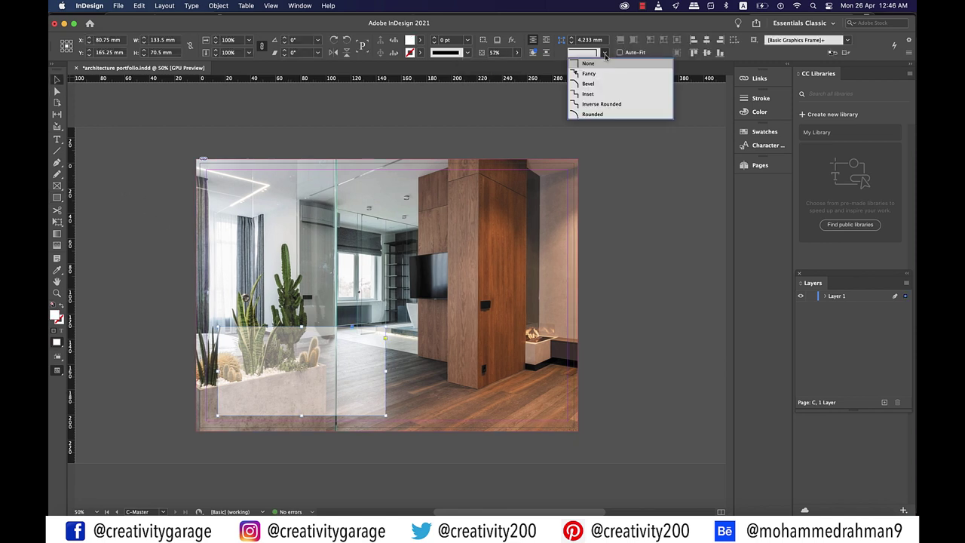
left_click(580, 115)
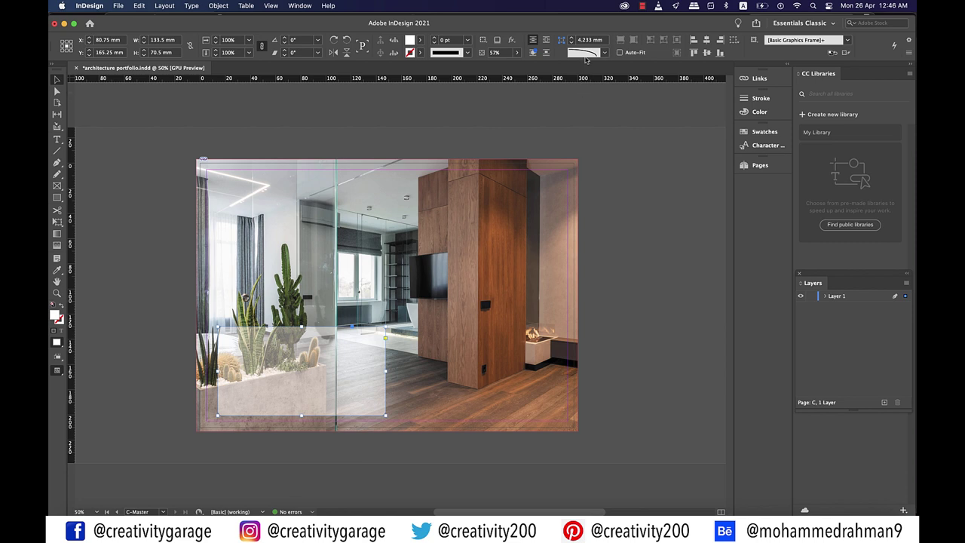
scroll(582, 290, "left", 5)
key("t")
left_click(247, 6)
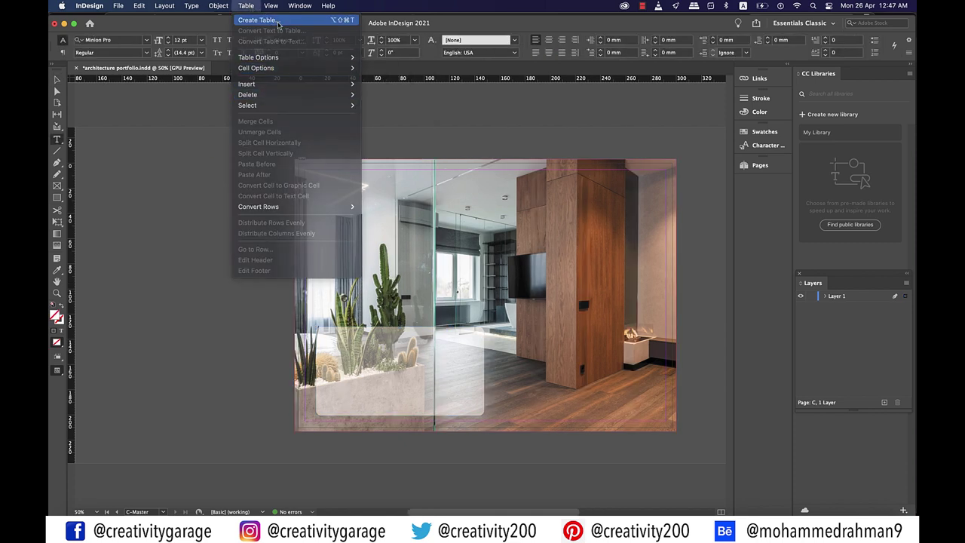
Create a 4-row, 2-column table and draw it about 97 × 47 mm inside the white panel
left_click(257, 19)
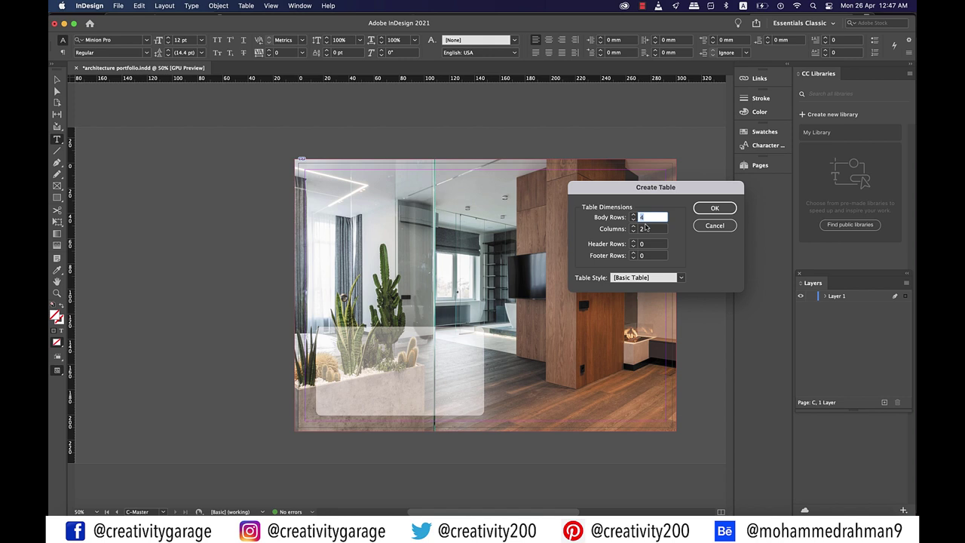
left_click(713, 209)
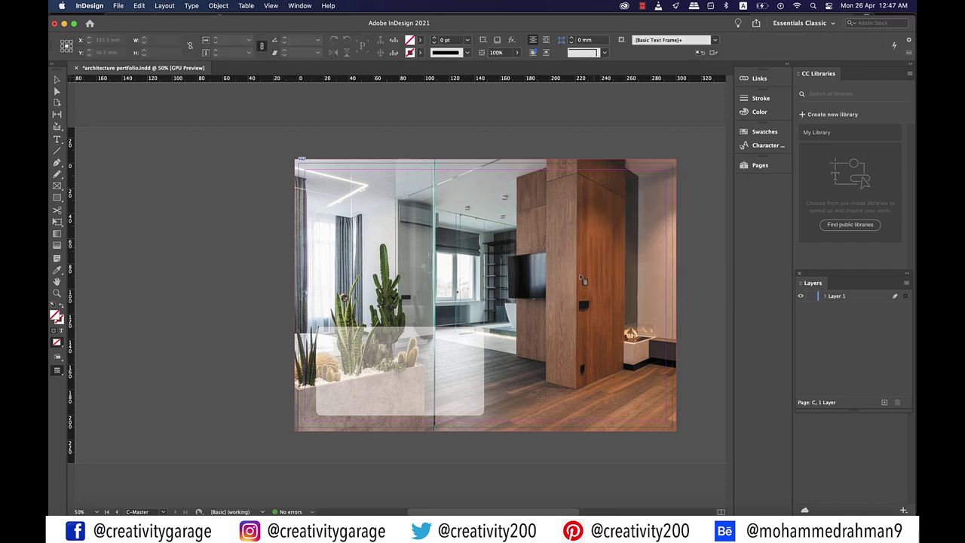
left_click_drag(327, 336, 475, 408)
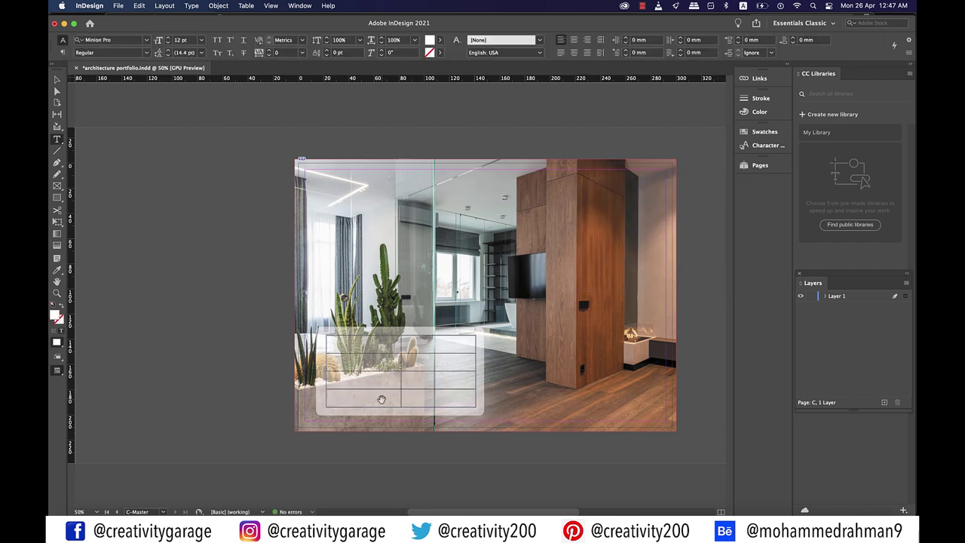
Drag the middle column border left and the table's right edge rightward to widen column two
scroll(381, 399, "up", 2)
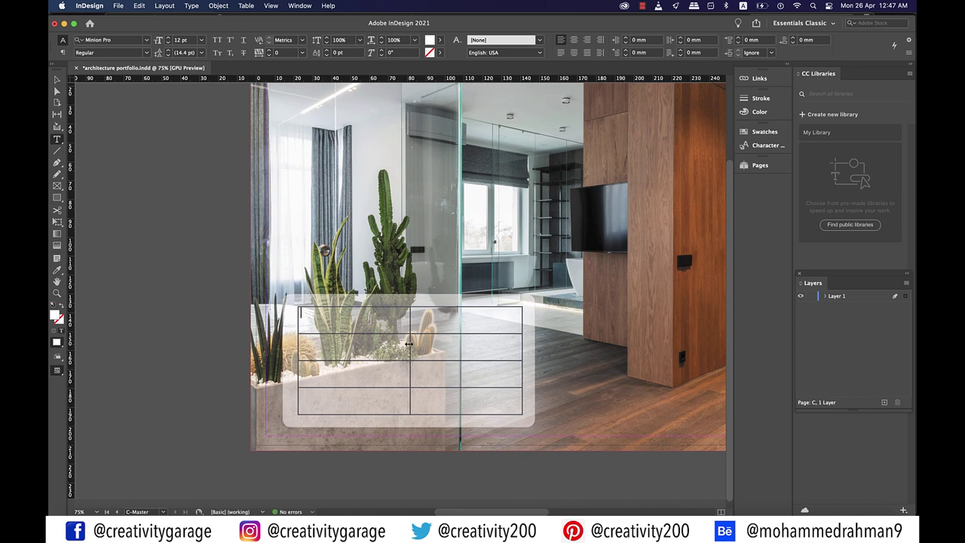
left_click_drag(407, 345, 350, 346)
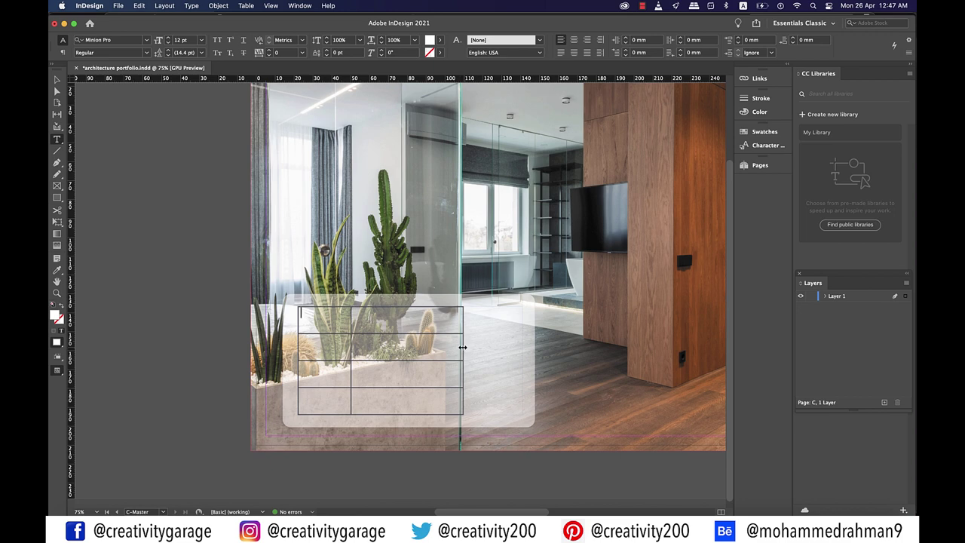
left_click_drag(462, 348, 520, 351)
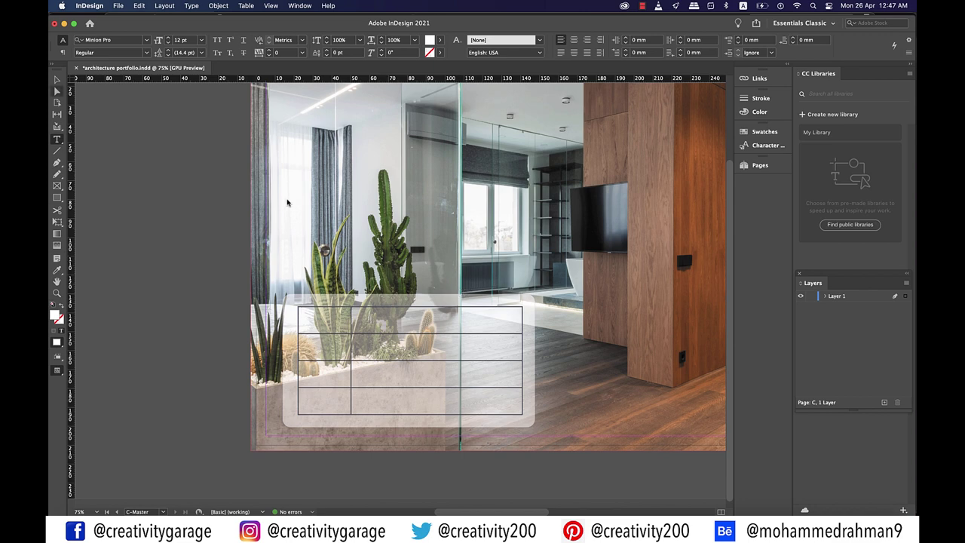
type("Facebook")
key("Tab")
type("@whatever")
key("Tab")
type("Instagram")
key("Tab")
type("@whatever")
key("Tab")
type("Pinterest")
key("Tab")
type("@whatever")
key("Tab")
type("Web")
key("Tab")
type("www.whatever.com")
Select every table cell and type 'popp' into the font field
left_click_drag(327, 328, 323, 325)
left_click(113, 39)
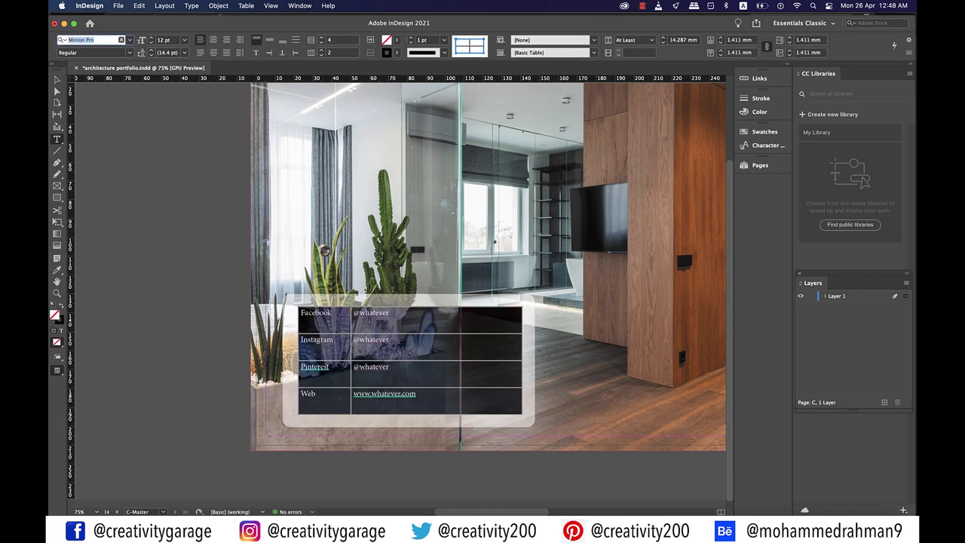
type("popp")
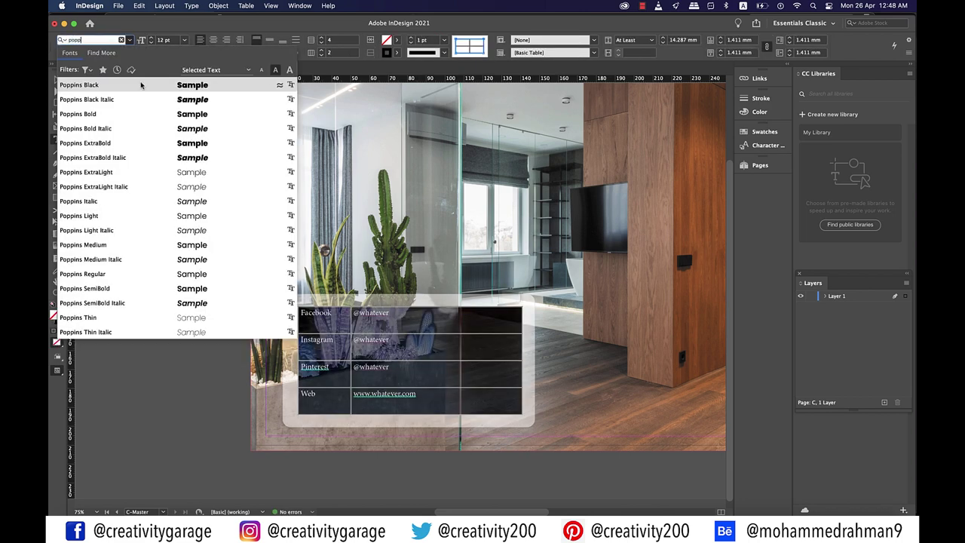
Change the selected table text from Poppins Black to Poppins SemiBold, then return to the Selection tool
left_click(100, 86)
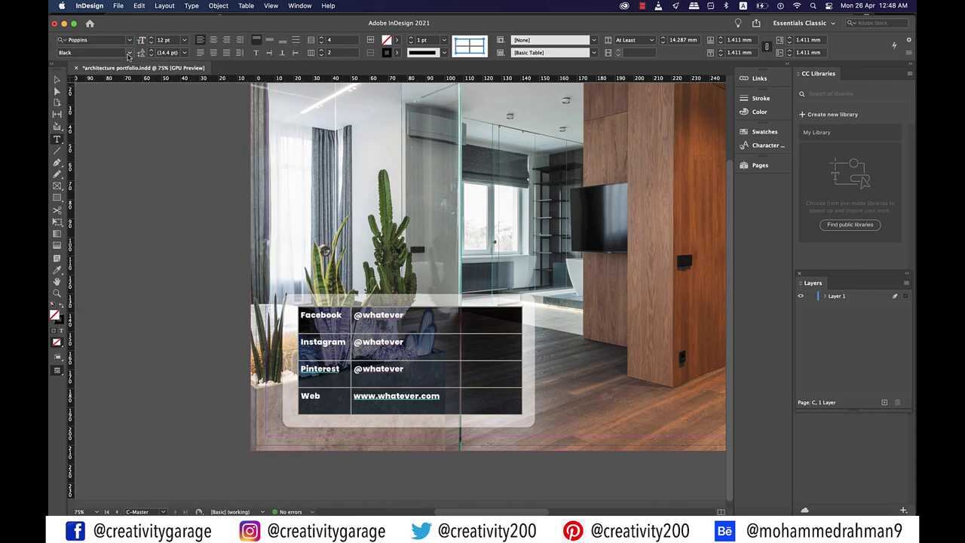
left_click(128, 56)
left_click(90, 163)
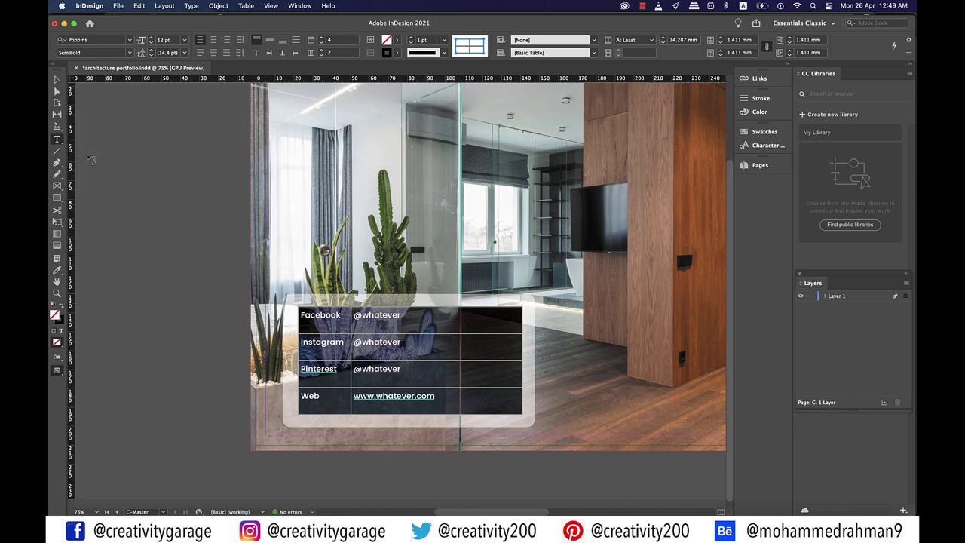
left_click(56, 79)
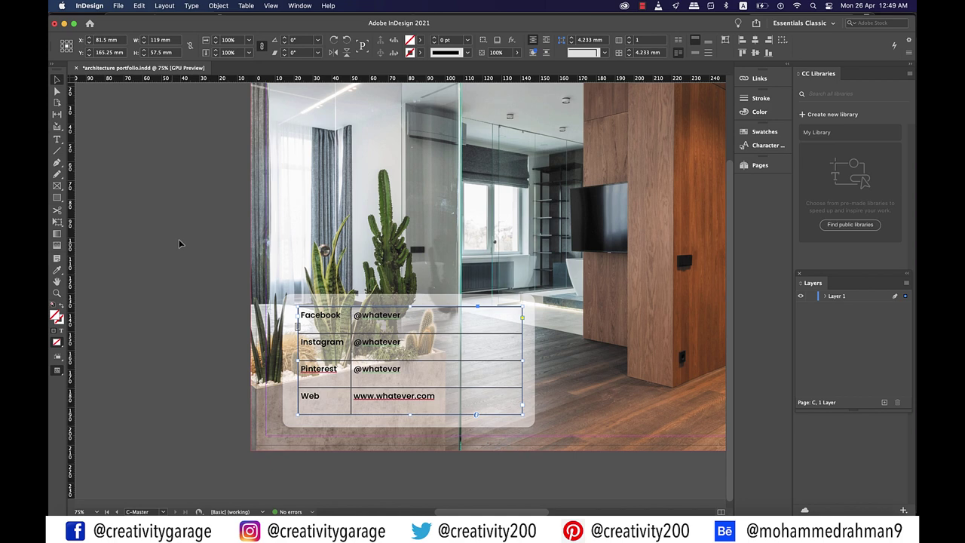
Show the Table panel from Window > Type & Tables > Table
left_click(298, 6)
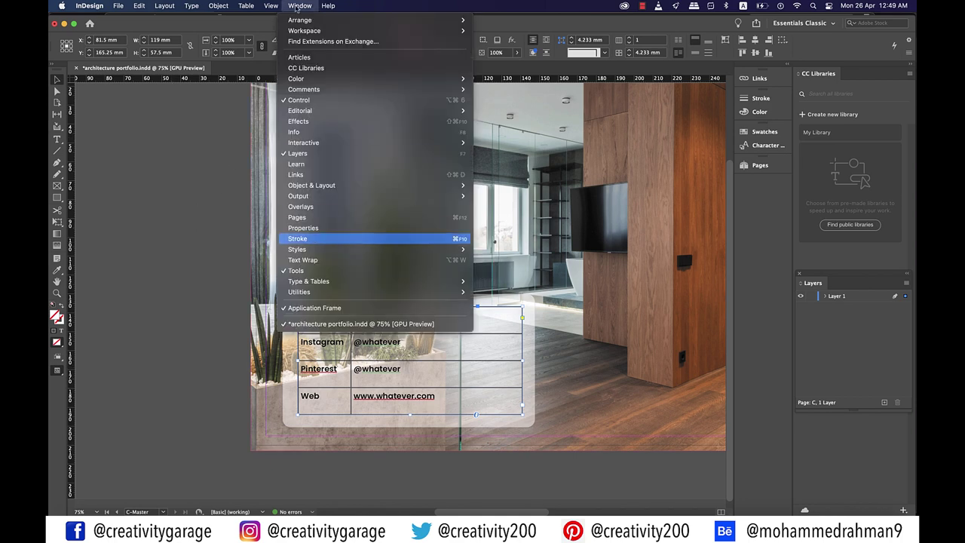
mouse_move(422, 281)
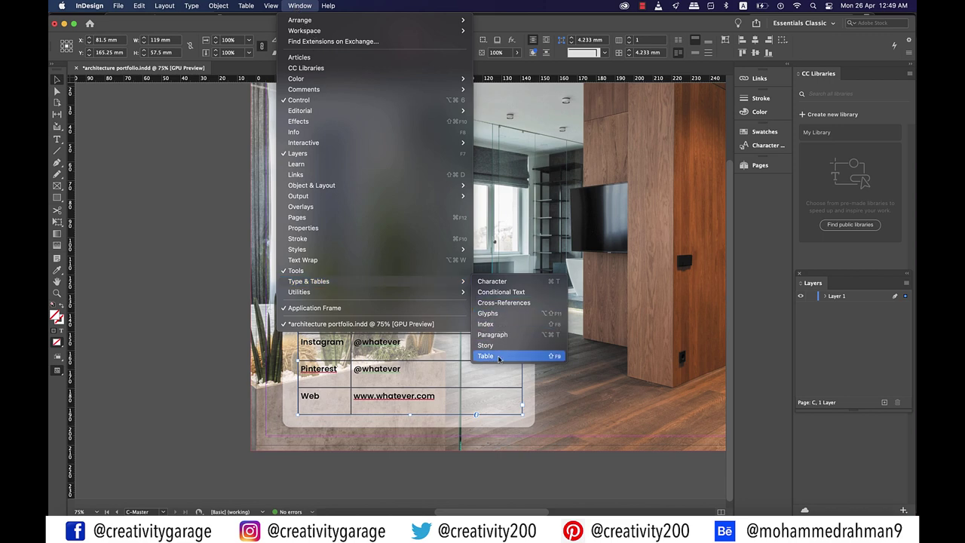
left_click(497, 355)
left_click(337, 317)
key("shift+F9")
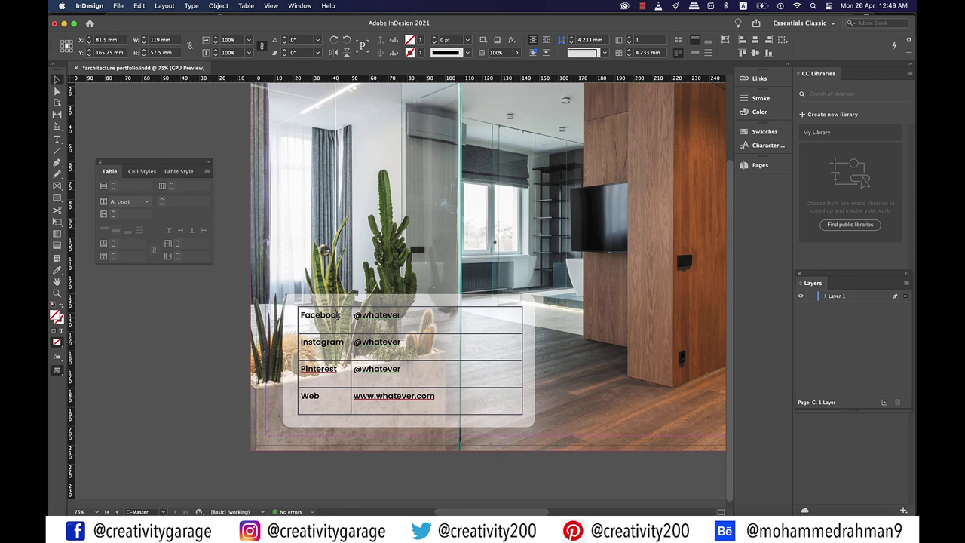
Place the cursor in the Facebook cell and select the entire table
double_click(337, 315)
double_click(337, 315)
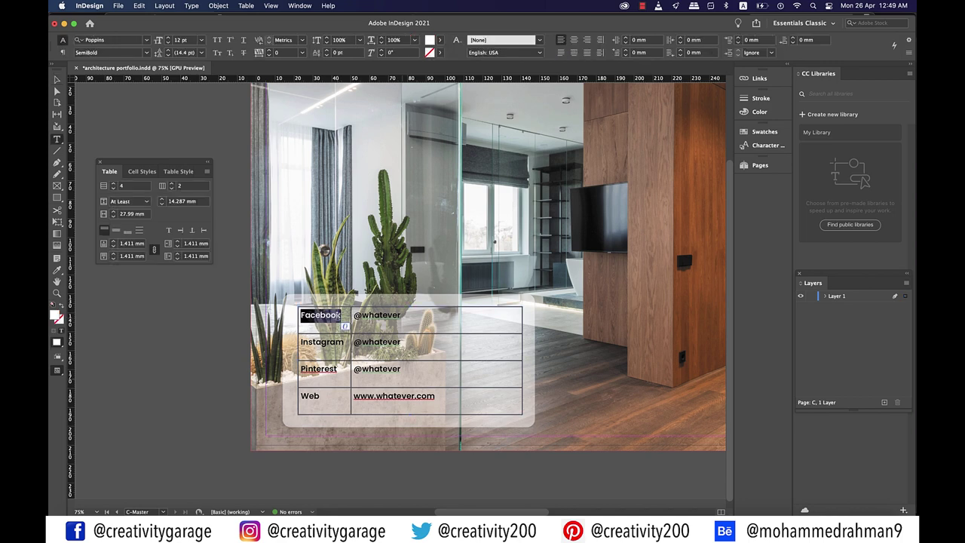
key("super+alt+a")
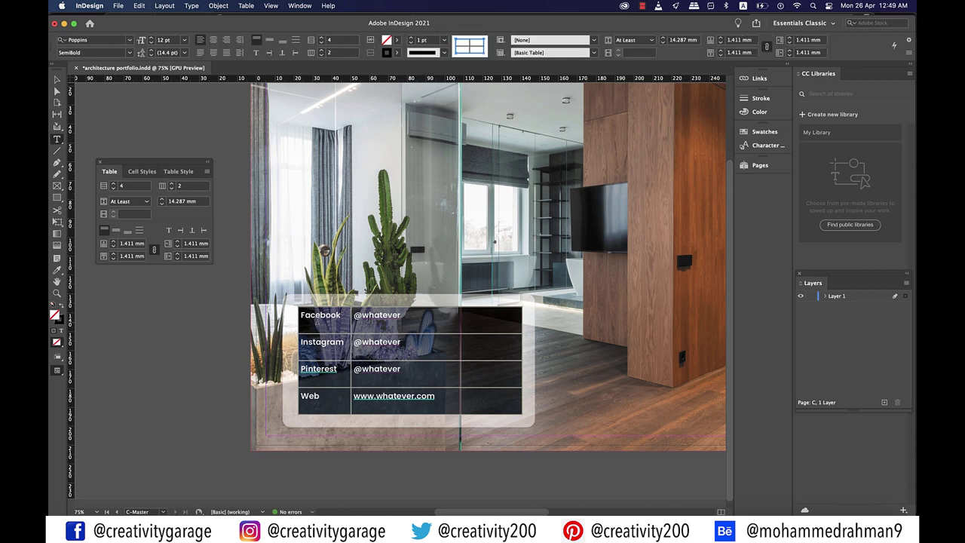
Centre the cell text vertically and set the cell stroke to [None] on all borders
left_click(117, 230)
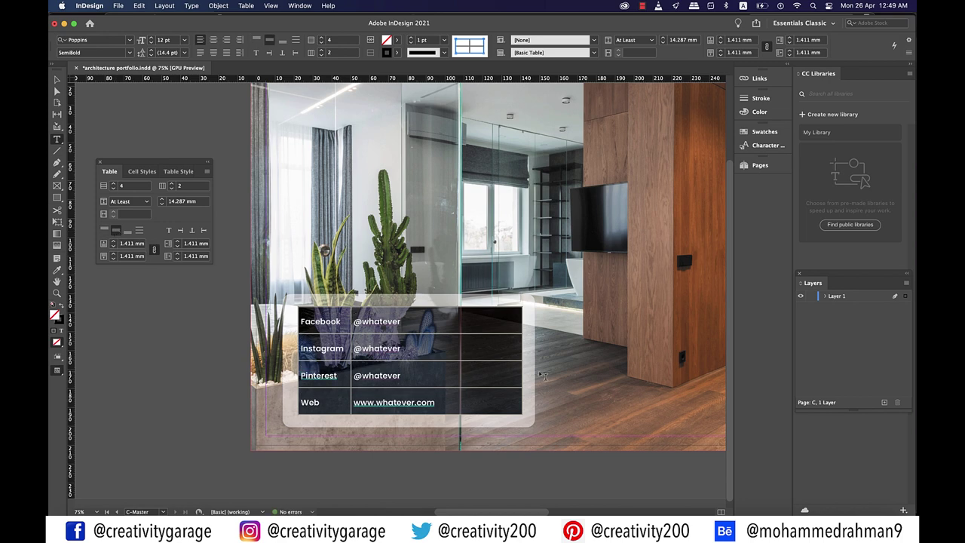
left_click(397, 40)
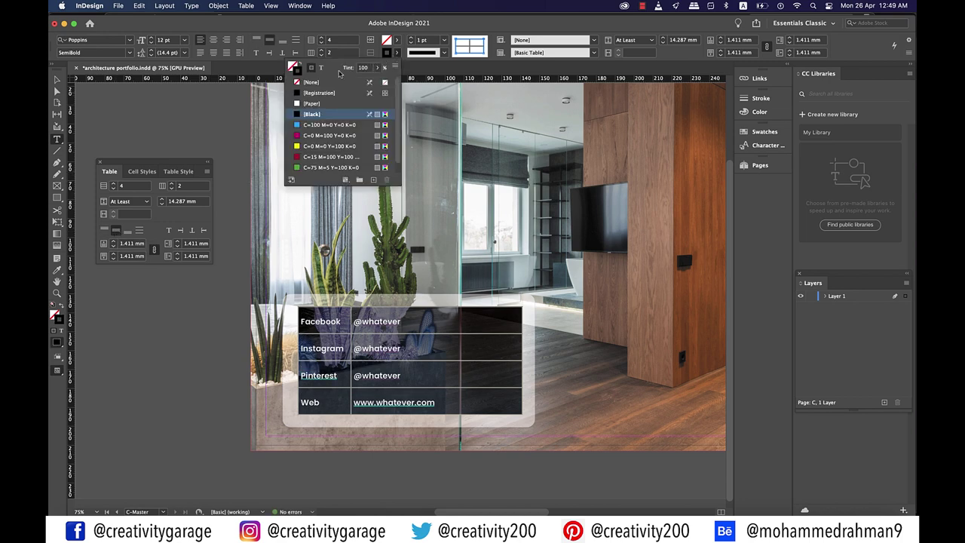
left_click(297, 83)
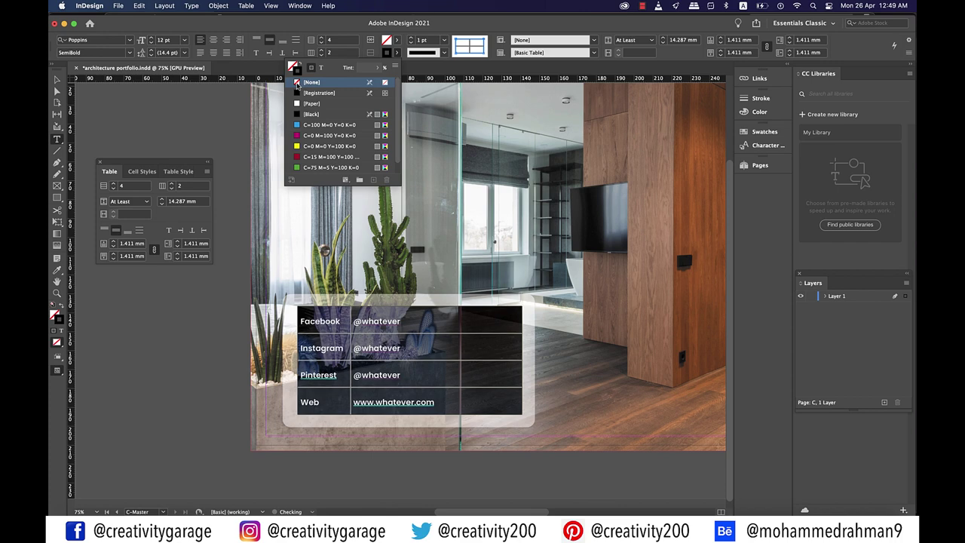
left_click(471, 50)
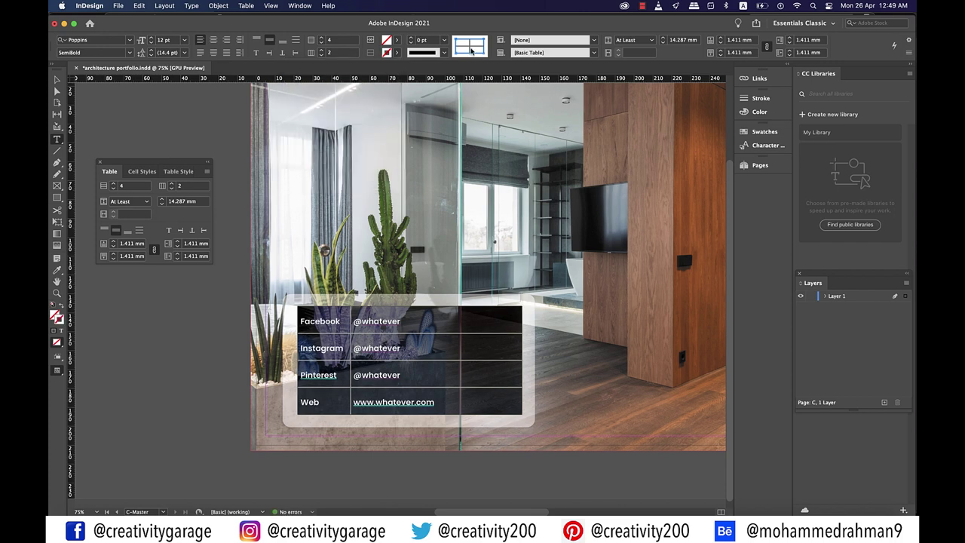
left_click(471, 50)
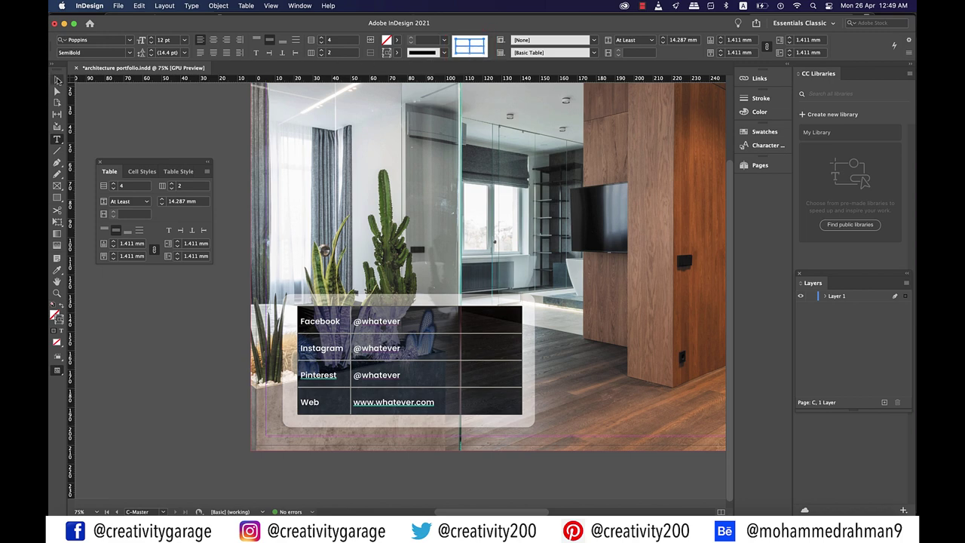
Deselect the table and preview the page to check for leftover borders
left_click(58, 81)
left_click(611, 469)
key("w")
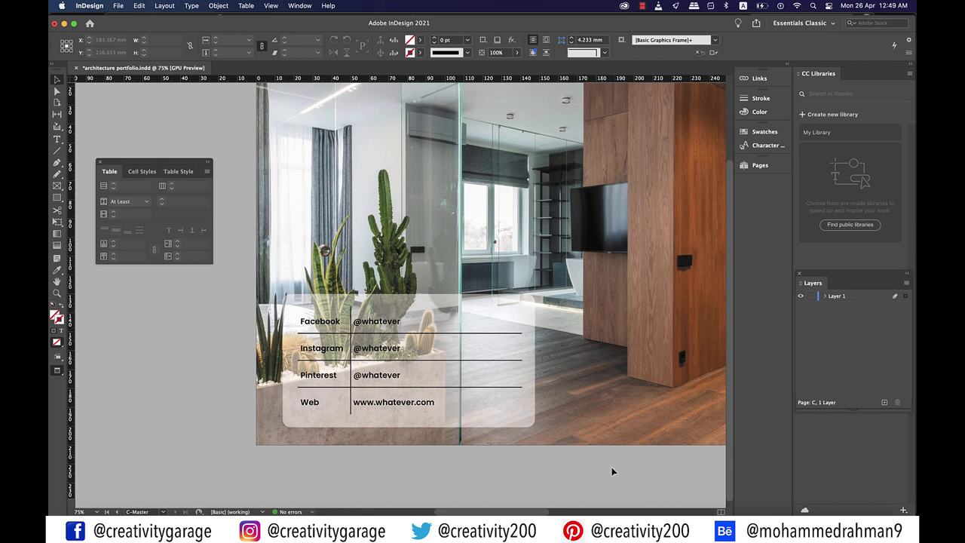
key("w")
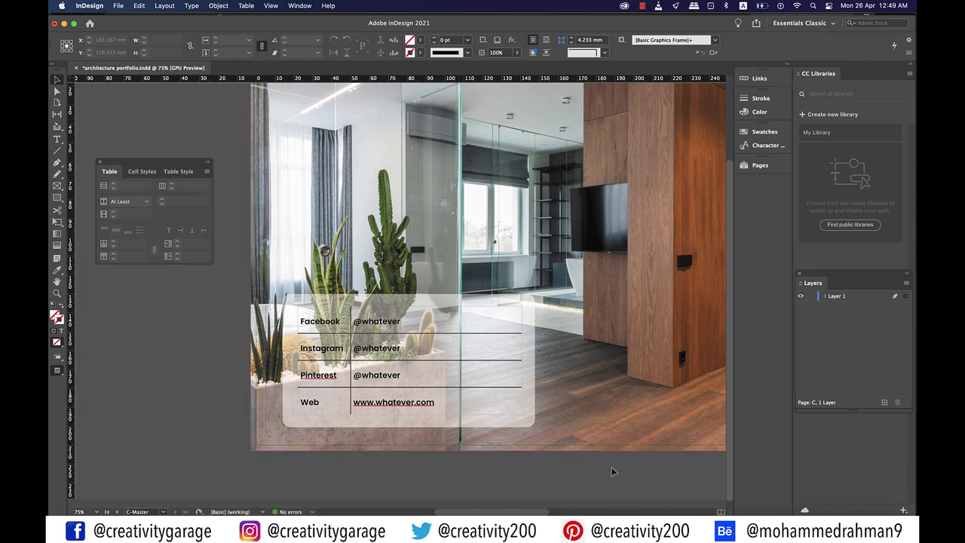
Reselect the table cells and set the remaining inner cell strokes to [None]
double_click(400, 403)
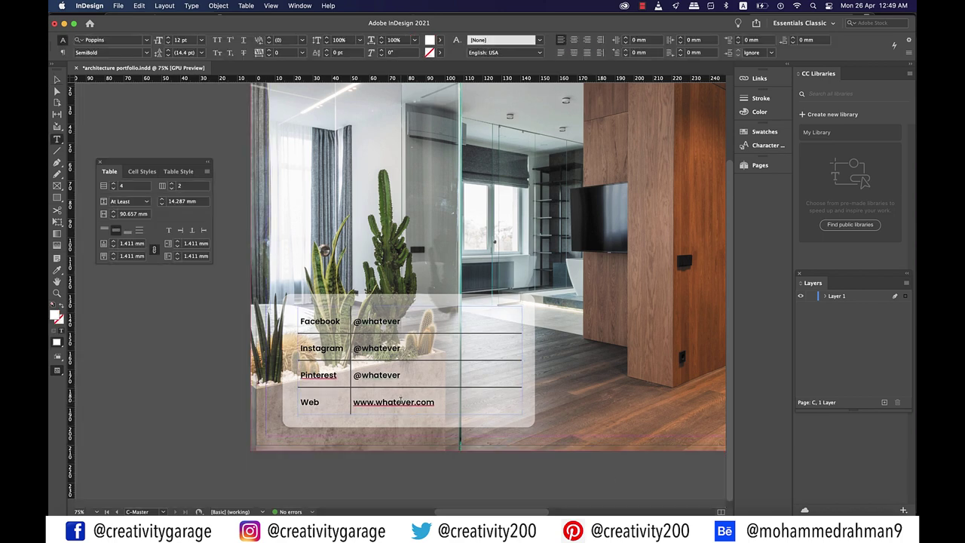
key("super+a")
key("Right")
left_click_drag(416, 402, 310, 318)
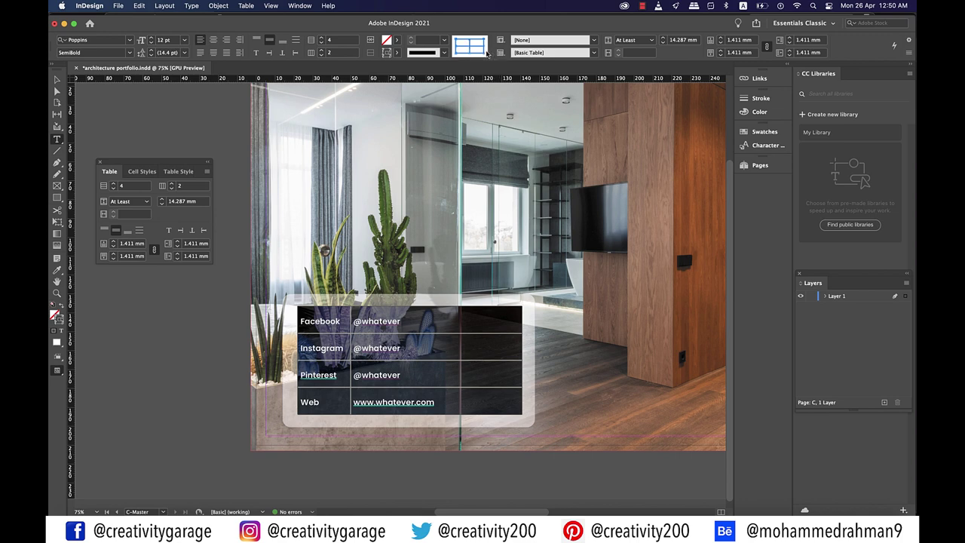
left_click(397, 52)
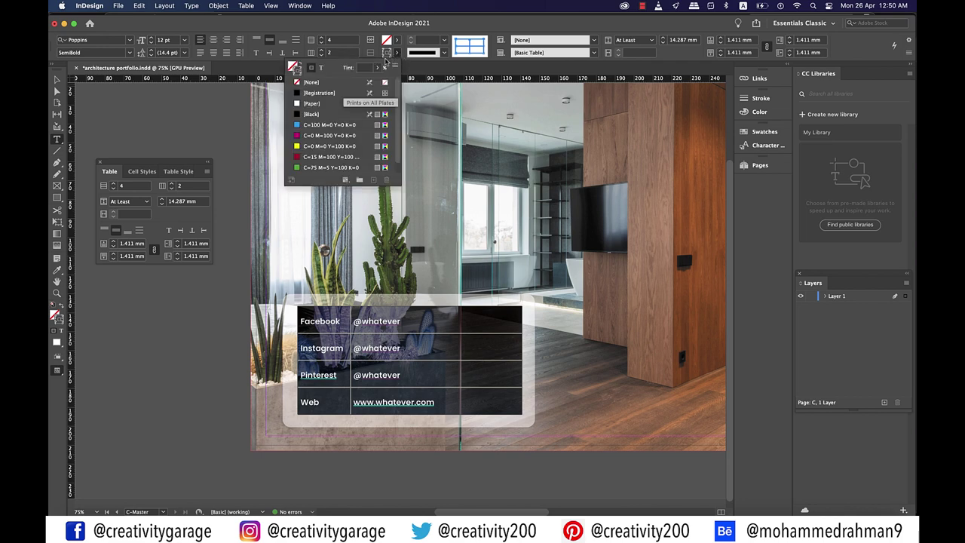
left_click(299, 85)
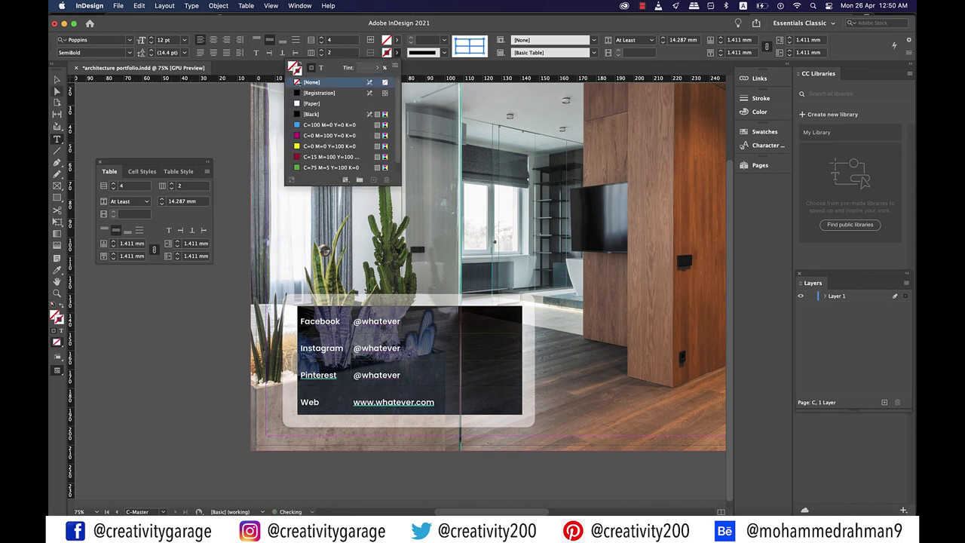
left_click(57, 79)
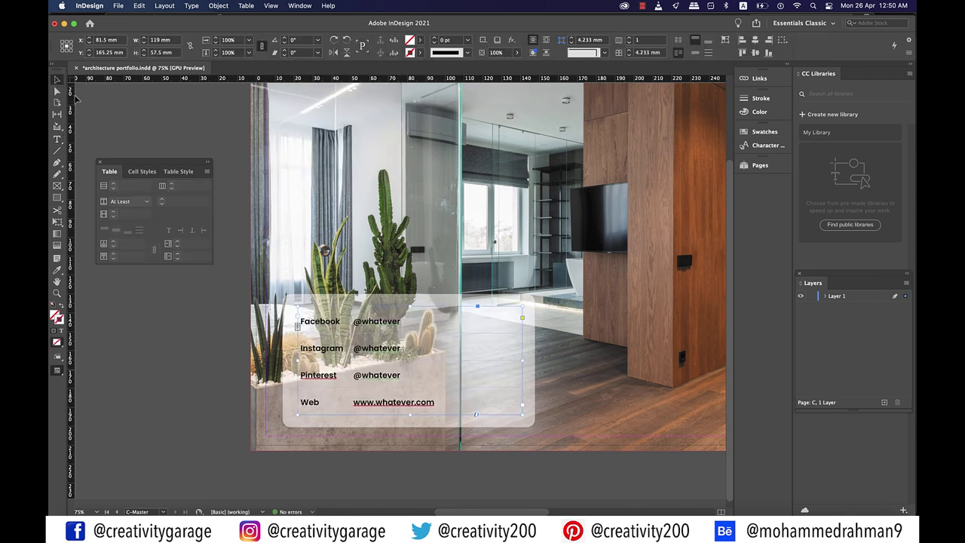
left_click(529, 477)
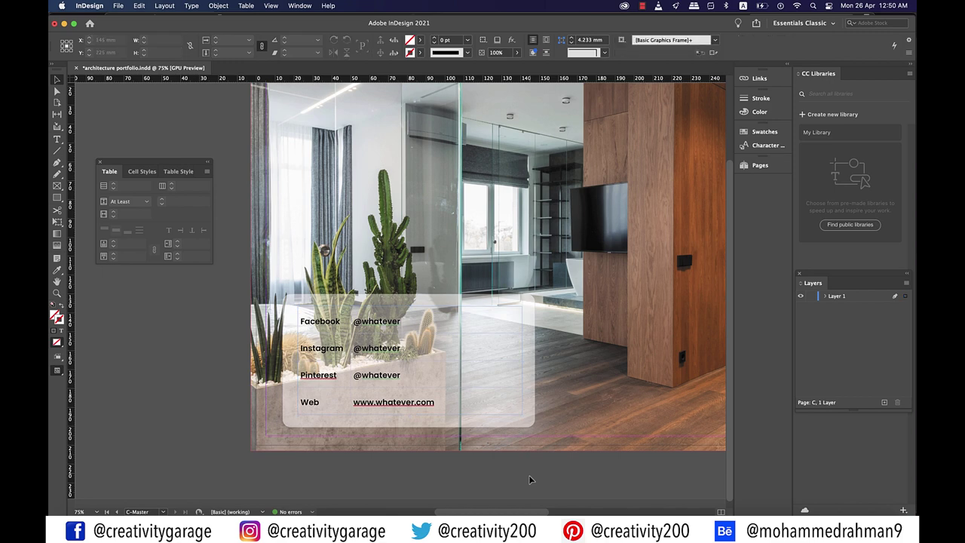
Narrow the text frame and the rounded panel to the table's width
scroll(532, 437, "up", 2)
left_click_drag(536, 394, 485, 396)
left_click(544, 400)
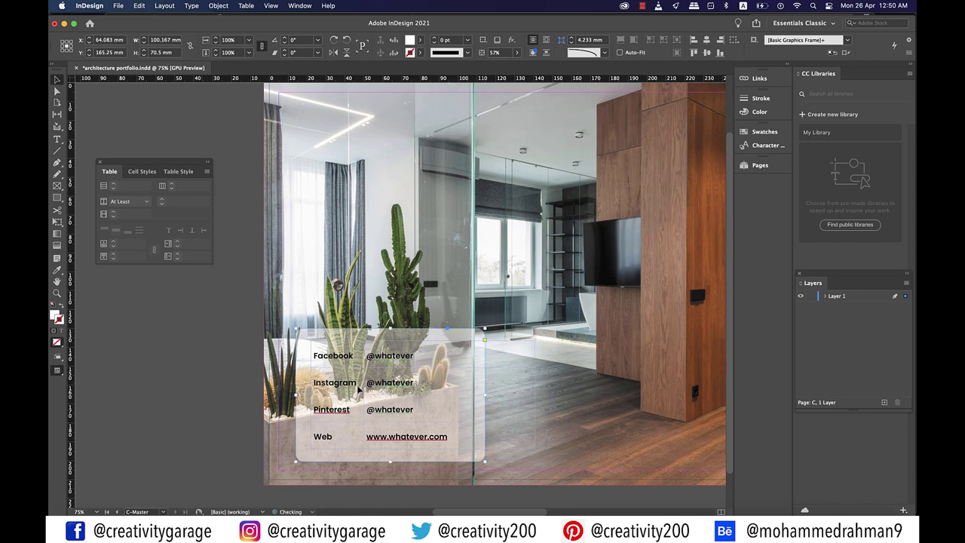
left_click(193, 371)
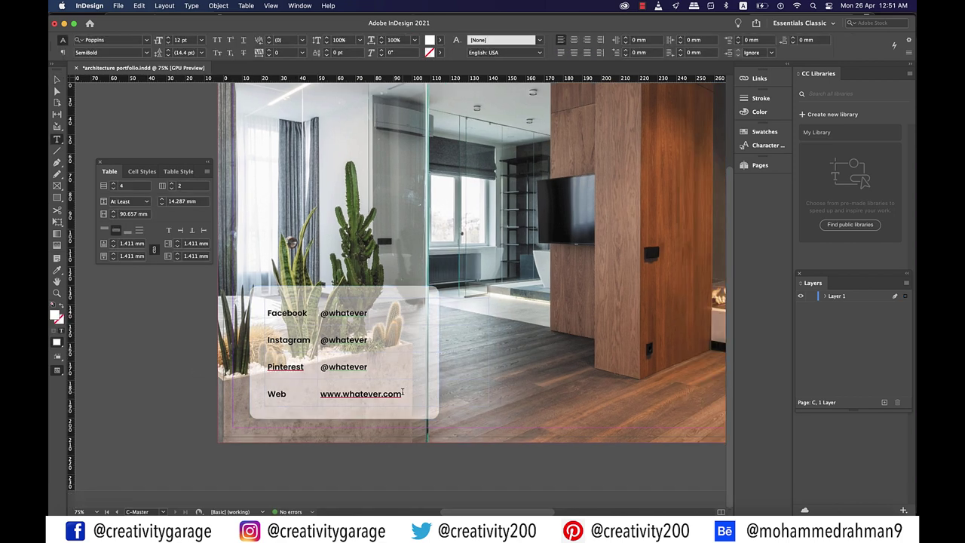
Select all cells and lower the row height to 11 mm
left_click_drag(452, 396, 278, 315)
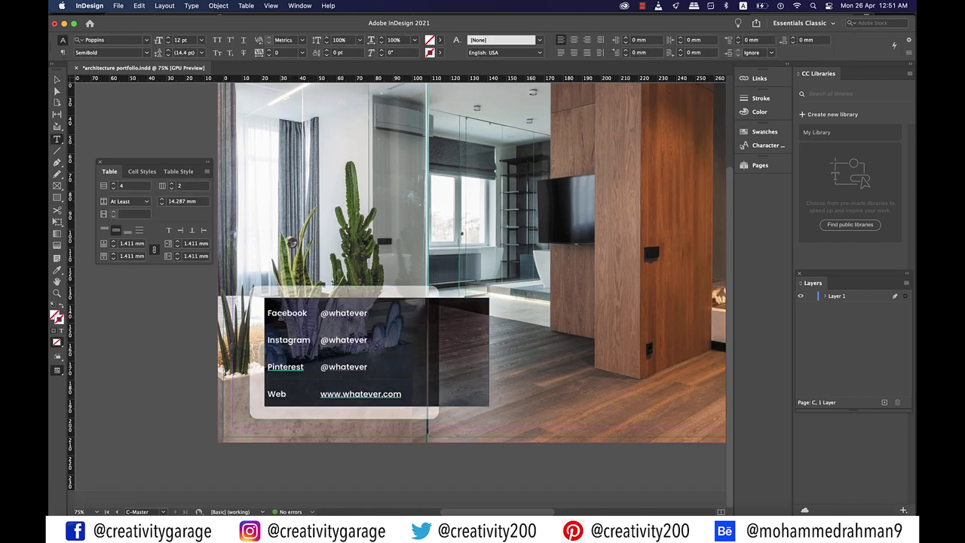
left_click(161, 204)
left_click(161, 204)
left_click(161, 204)
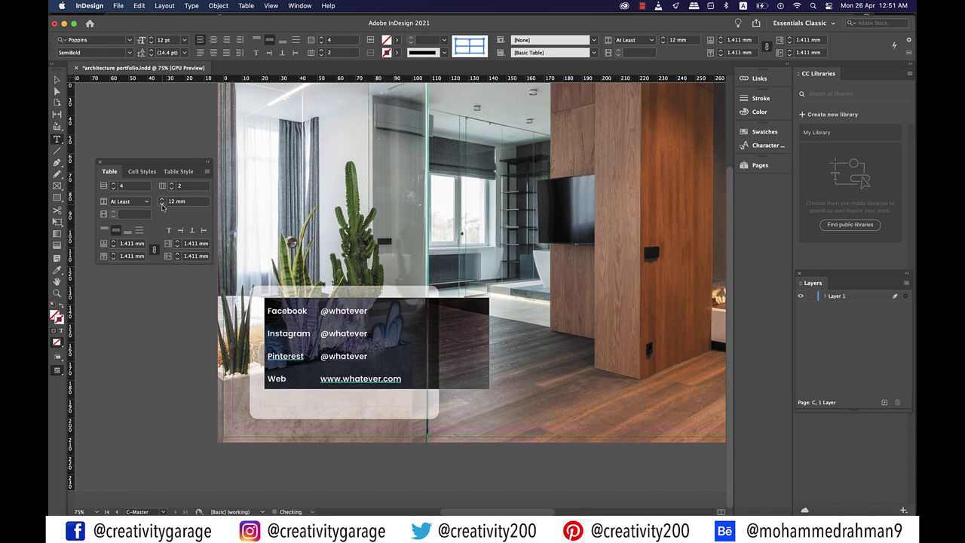
left_click(161, 204)
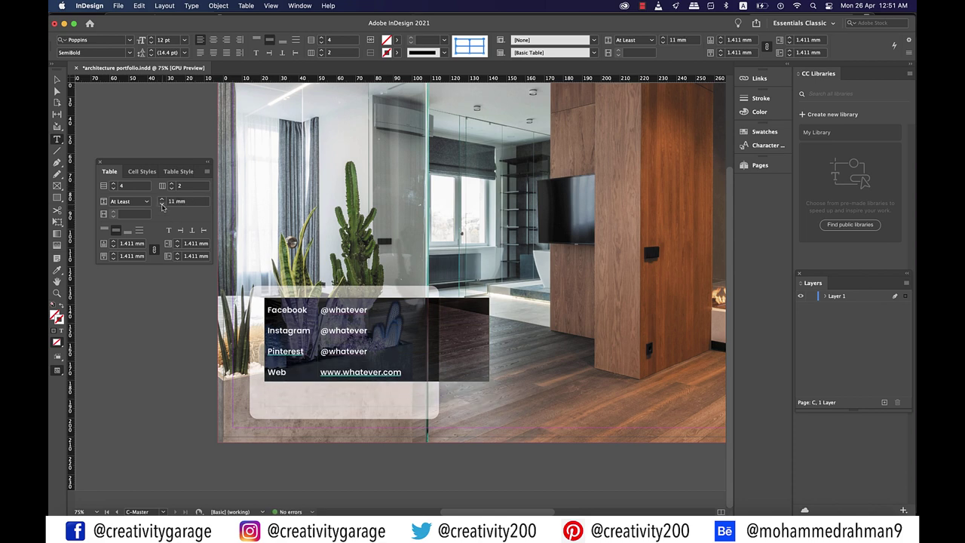
Shrink the translucent rounded panel to 52 mm tall and reposition it snugly around the table
key("Escape")
left_click_drag(344, 418, 344, 390)
left_click_drag(344, 285, 343, 292)
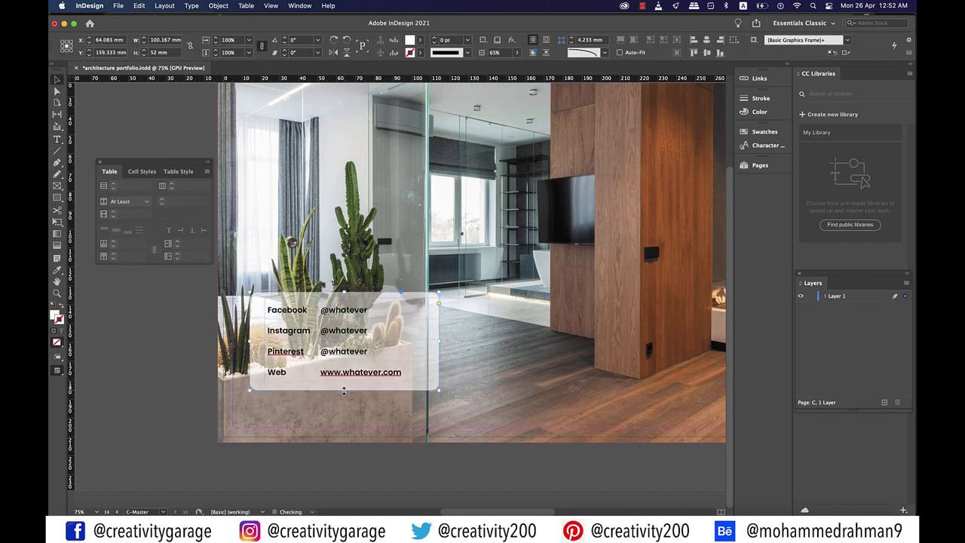
left_click_drag(437, 342, 422, 341)
left_click_drag(429, 377, 336, 382)
key("super+minus")
left_click(179, 388)
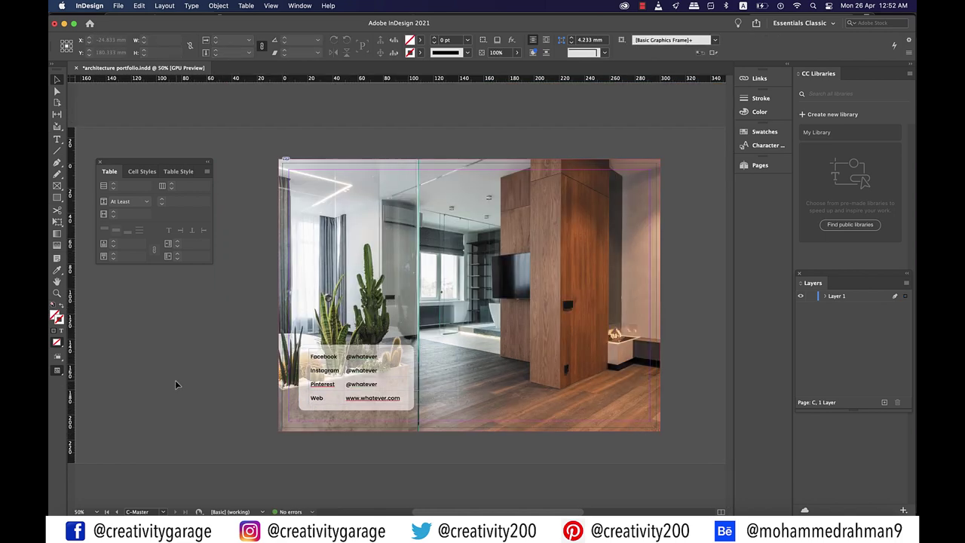
key("super+equal")
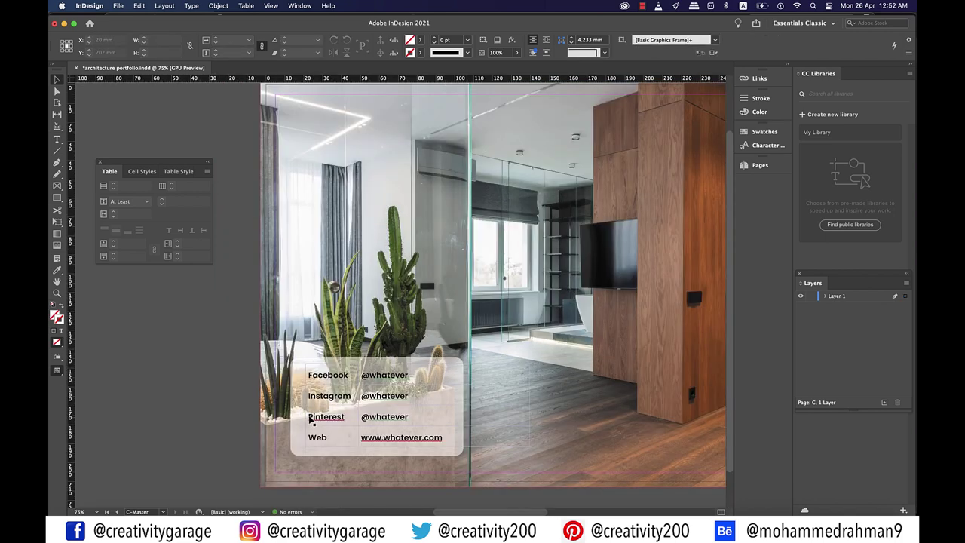
scroll(311, 422, "down", 1)
scroll(312, 422, "right", 1)
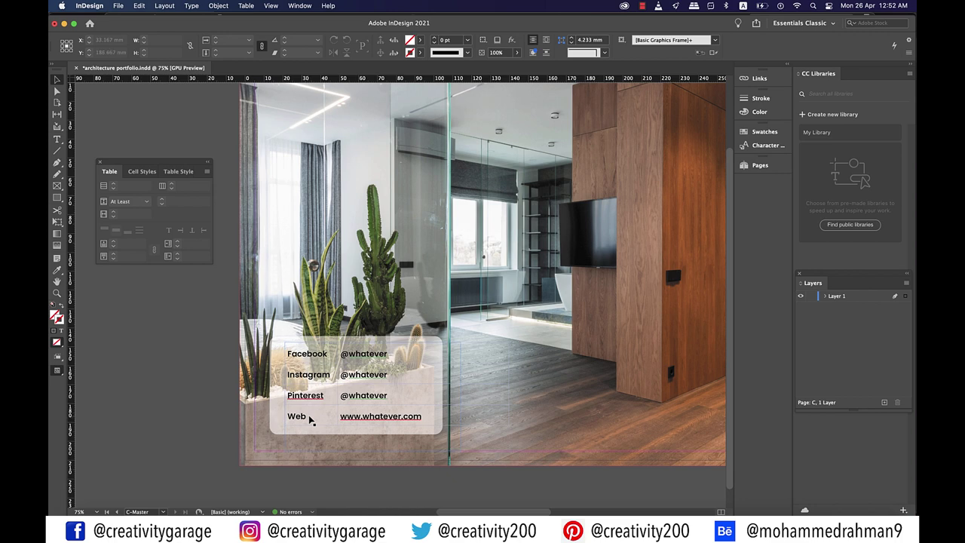
Draw a vertical divider line between the two columns with a 1 pt stroke
key("backslash")
mouse_move(340, 347)
left_mouse_down()
mouse_move(343, 430)
mouse_move(349, 426)
left_mouse_up()
left_click(467, 40)
left_click(455, 91)
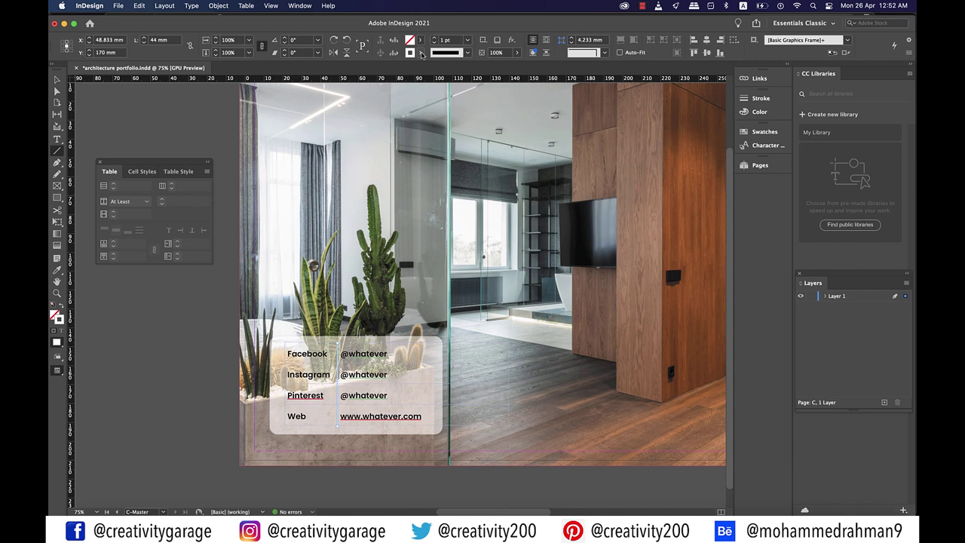
Colour the divider [Black], nudge it slightly left, and preview the page
left_click(421, 53)
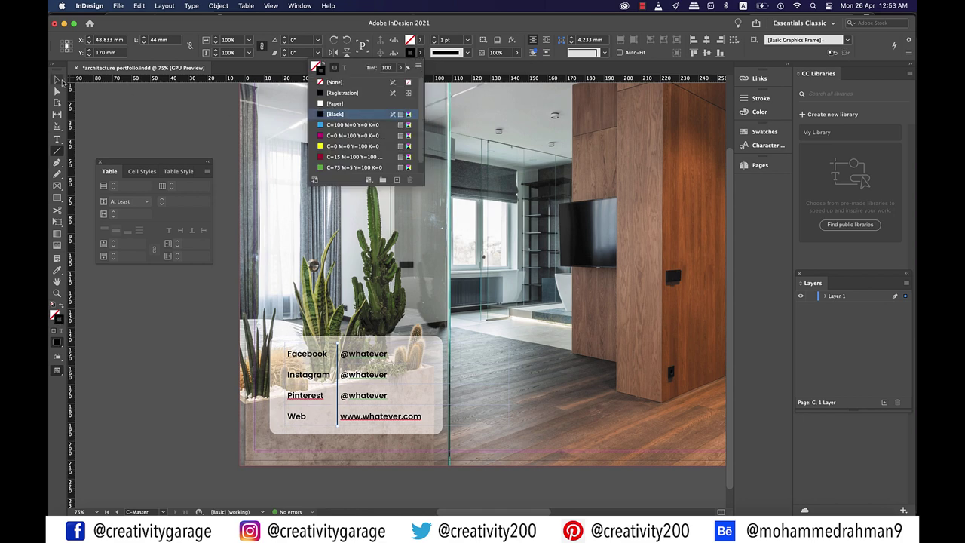
left_click(354, 117)
key("Escape")
left_click_drag(339, 397, 336, 397)
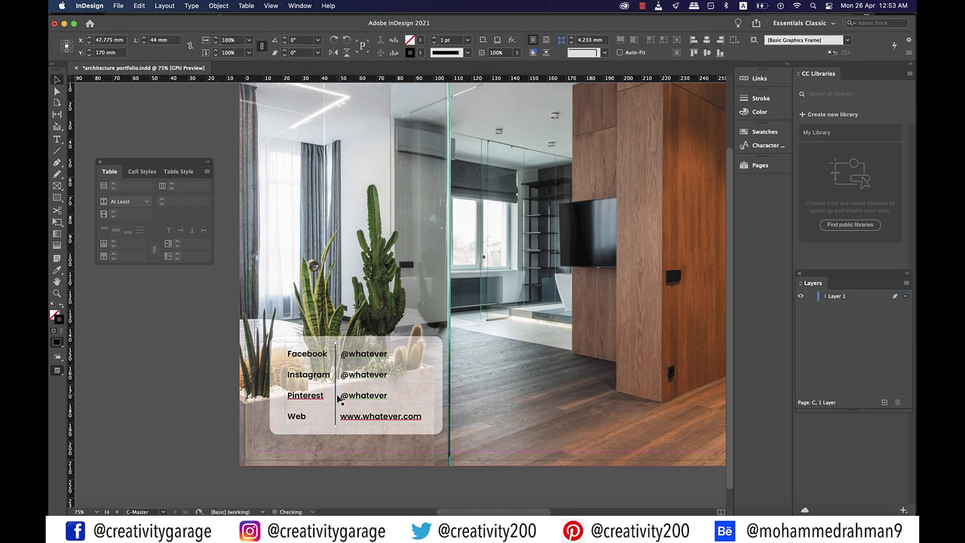
left_click(201, 389)
key("super+minus")
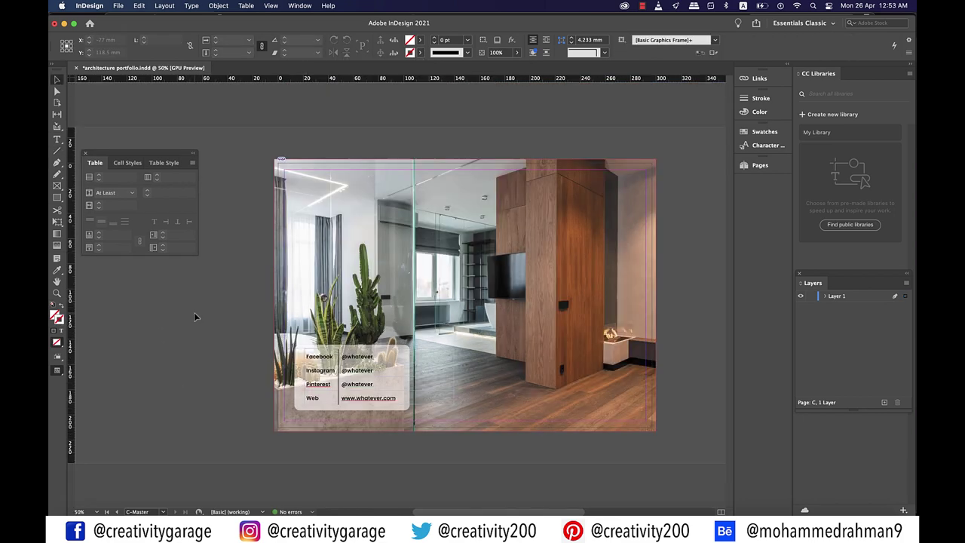
key("w")
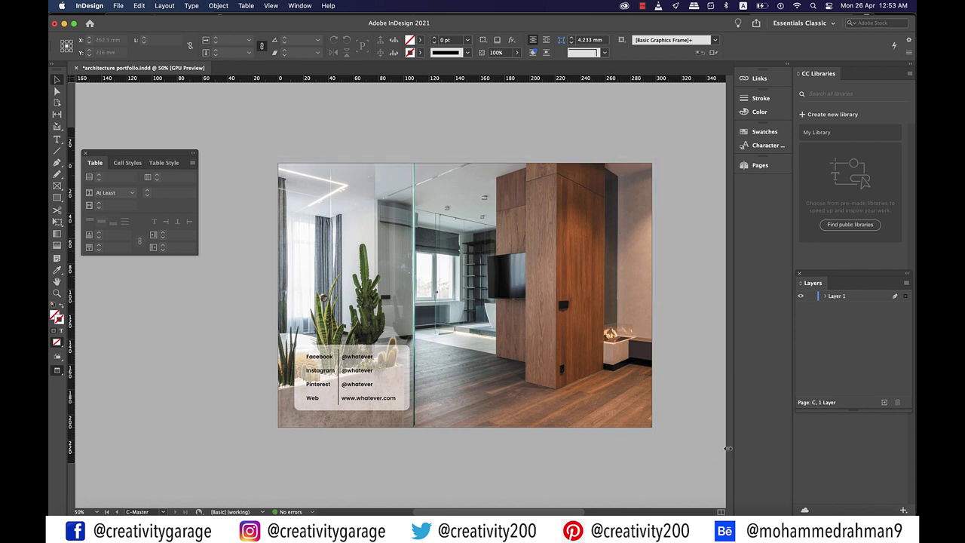
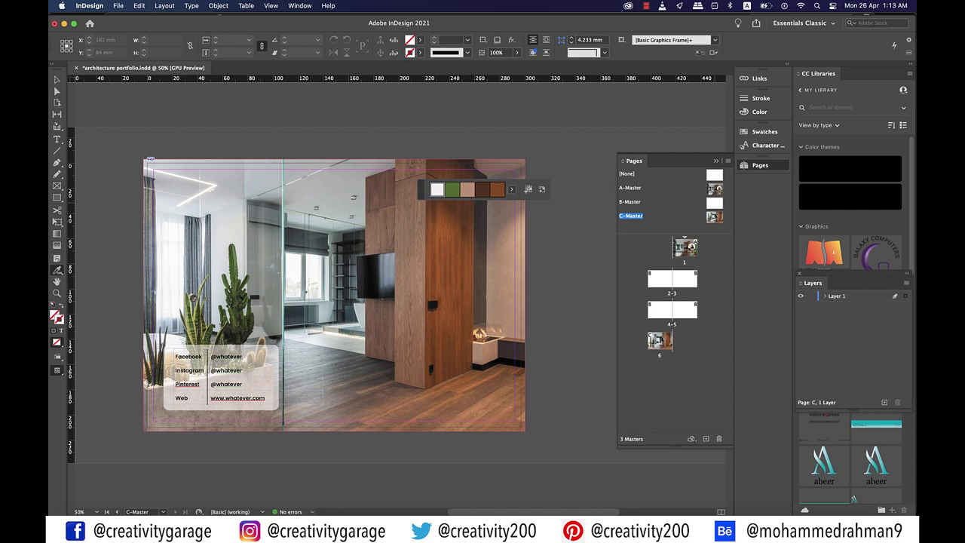
Fill the B-Master's spread-sized frame with tan and lower its opacity to a pale tint
double_click(714, 202)
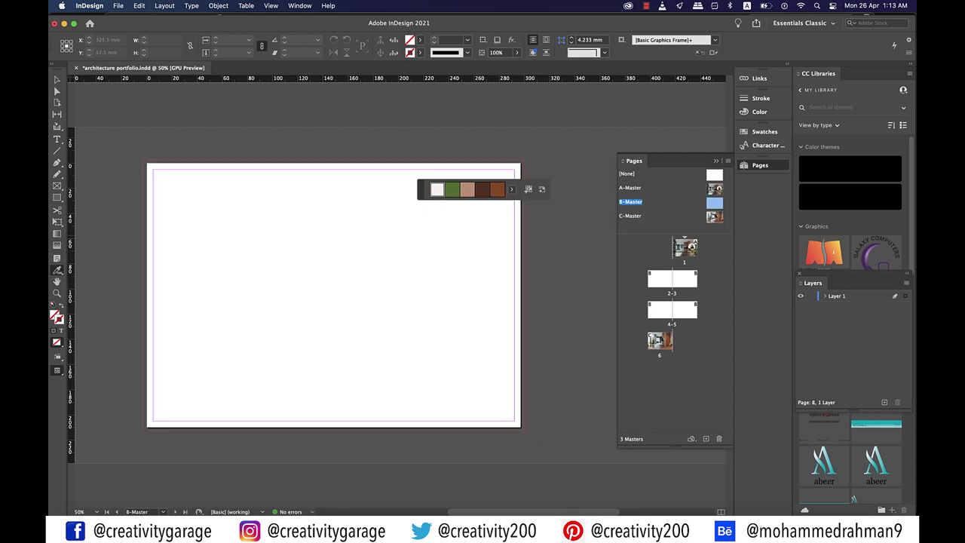
key("super+a")
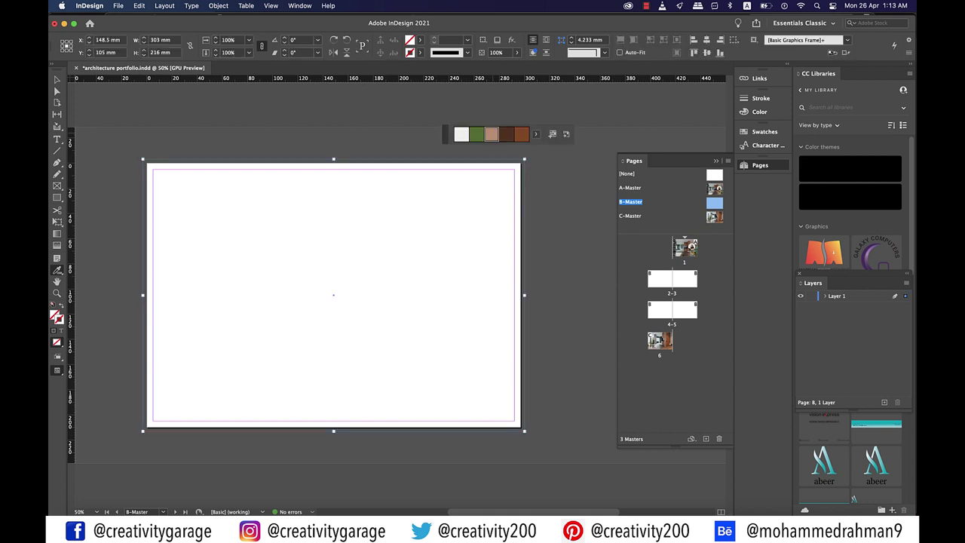
left_click(490, 134)
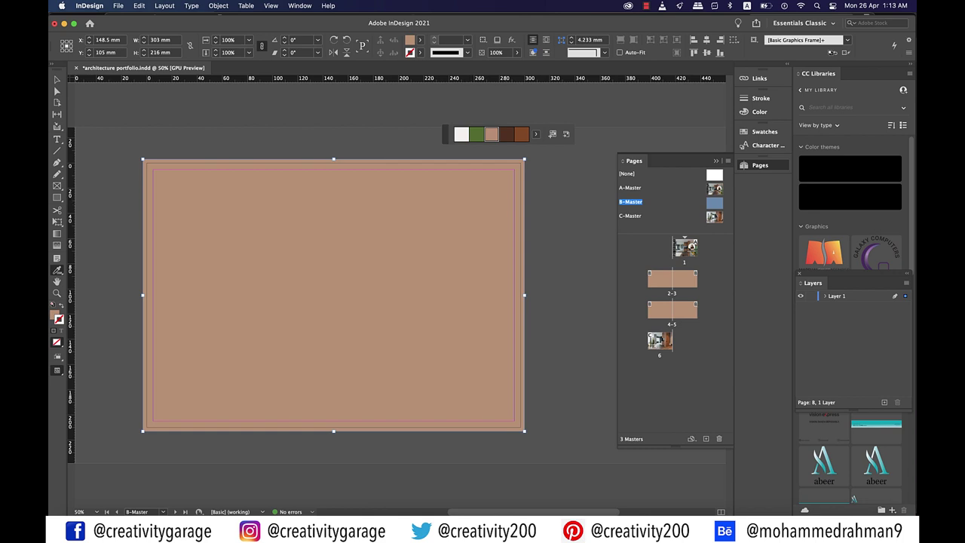
left_click(517, 53)
left_click_drag(517, 65, 481, 65)
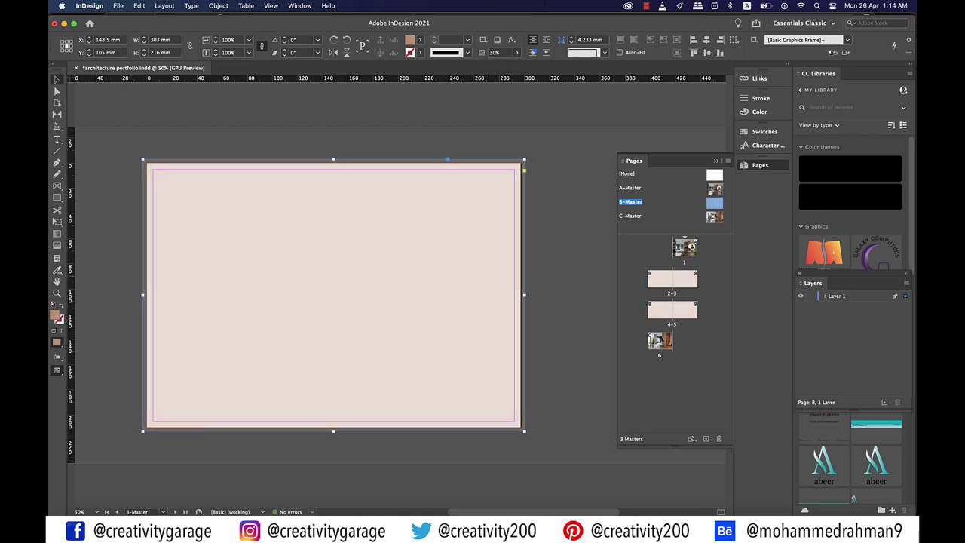
key("super+shift+a")
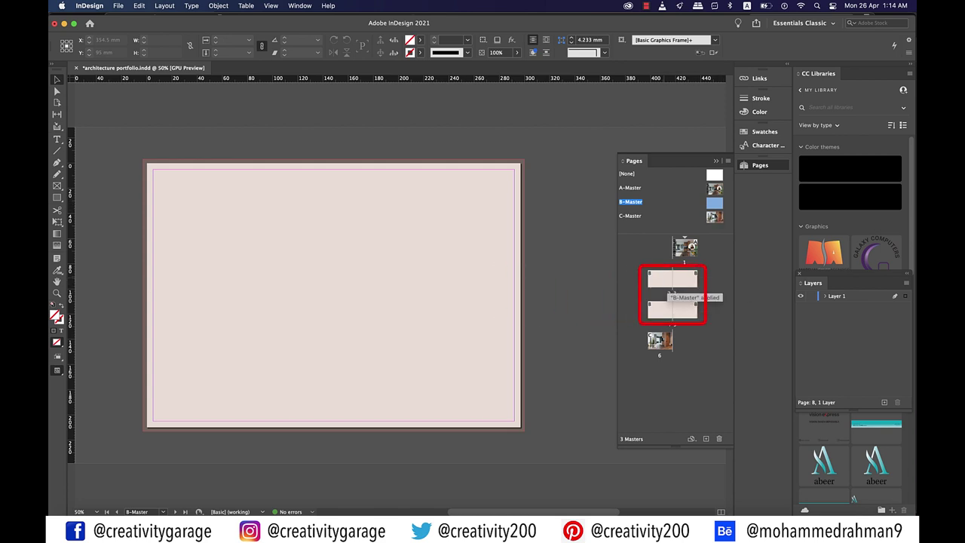
Open the pages 2–3 spread that uses the B-Master
left_click(660, 279)
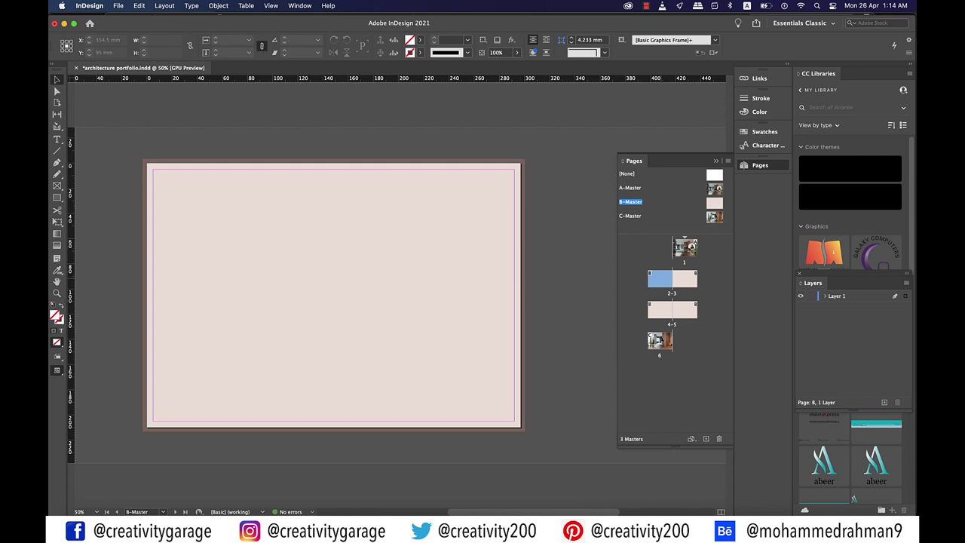
double_click(663, 280)
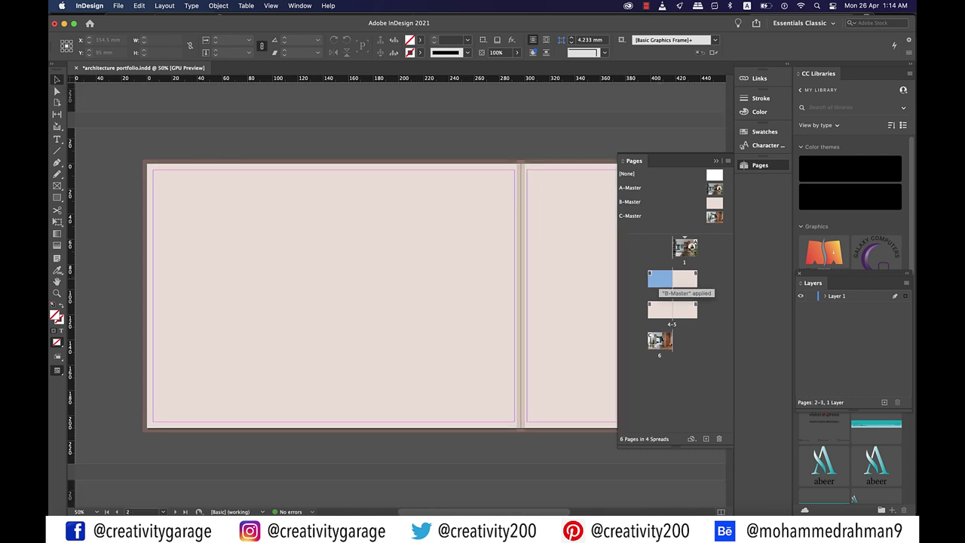
left_click_drag(57, 185, 82, 195)
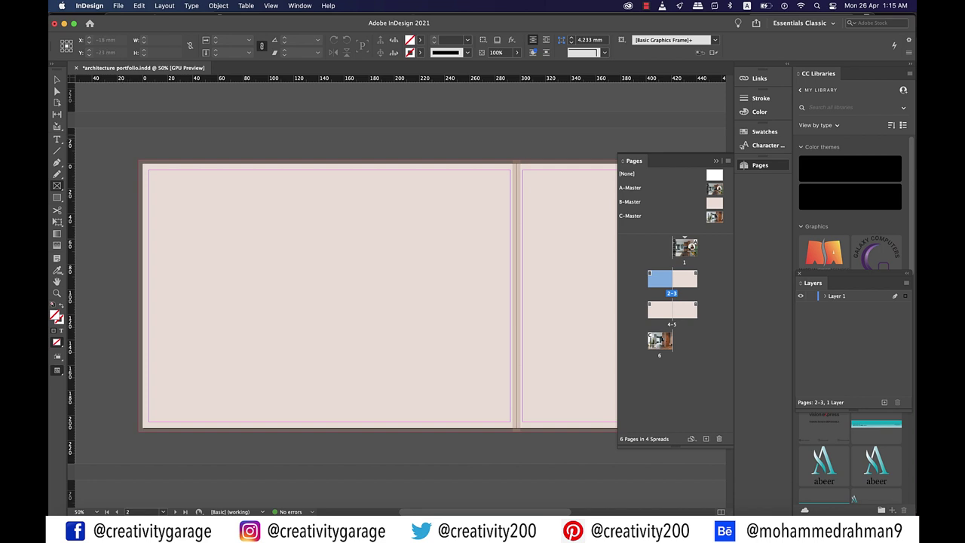
Draw an image frame at page 2's top-left and lower its bottom-right corner to slant the edge
left_click_drag(119, 133, 208, 220)
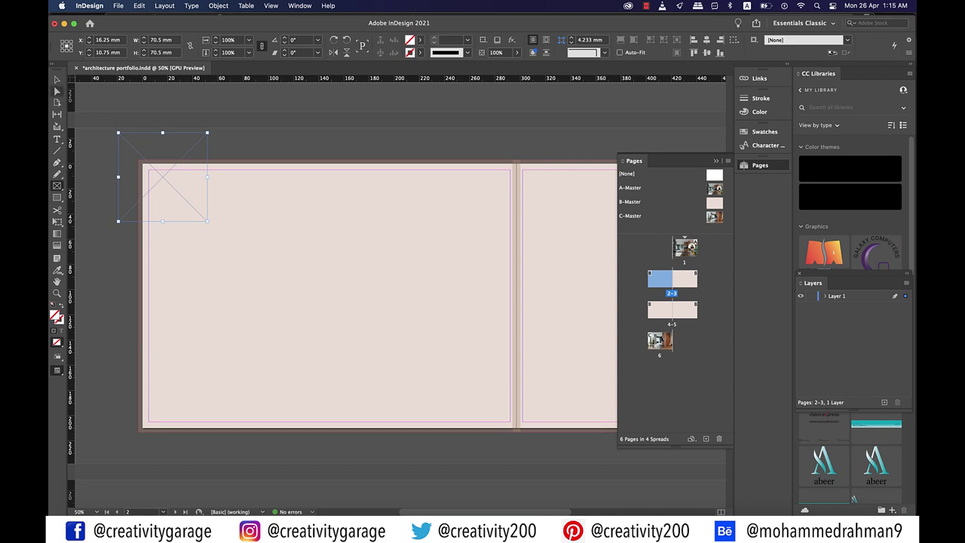
key("a")
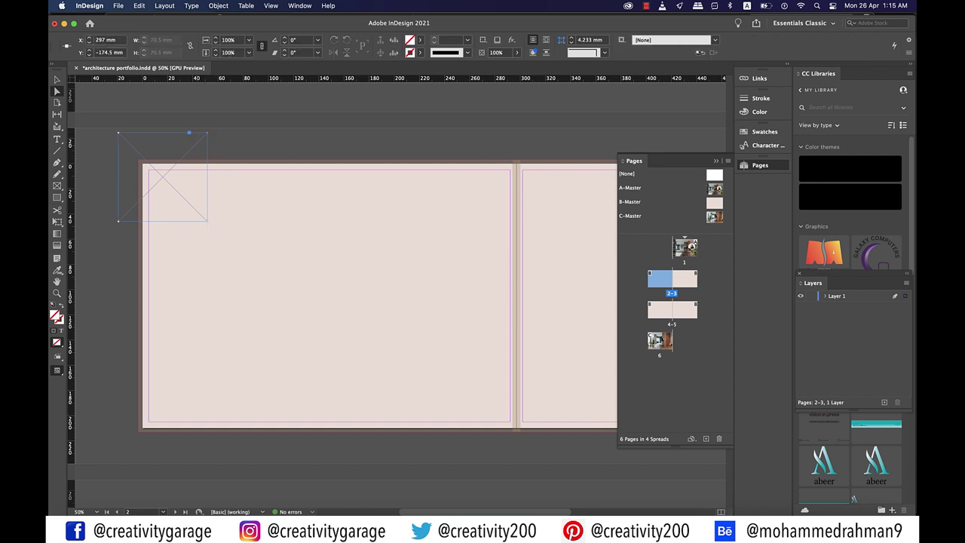
left_click(207, 133)
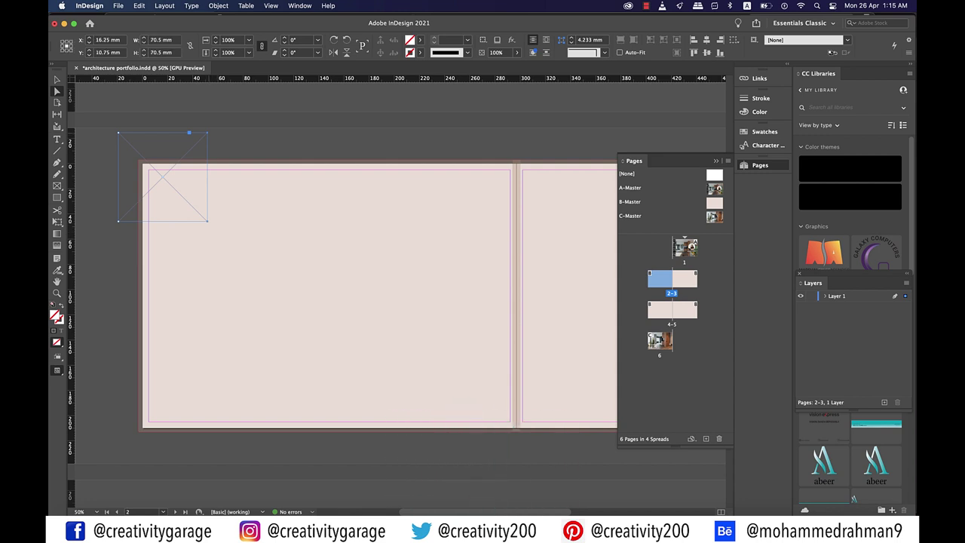
left_click_drag(207, 221, 207, 248)
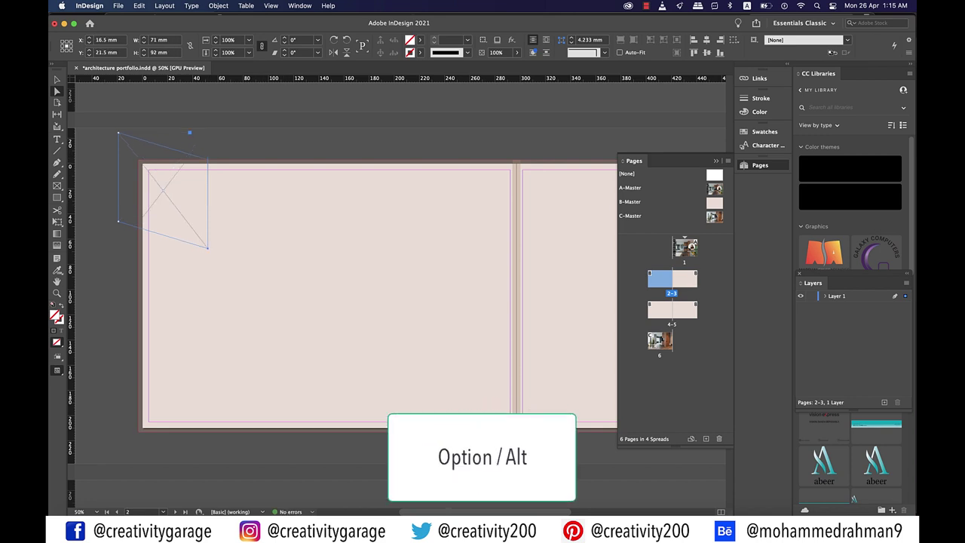
Copy the slanted frame down the page to make three, spaced evenly by vertical centres
left_click(57, 80)
left_click_drag(166, 196, 166, 410)
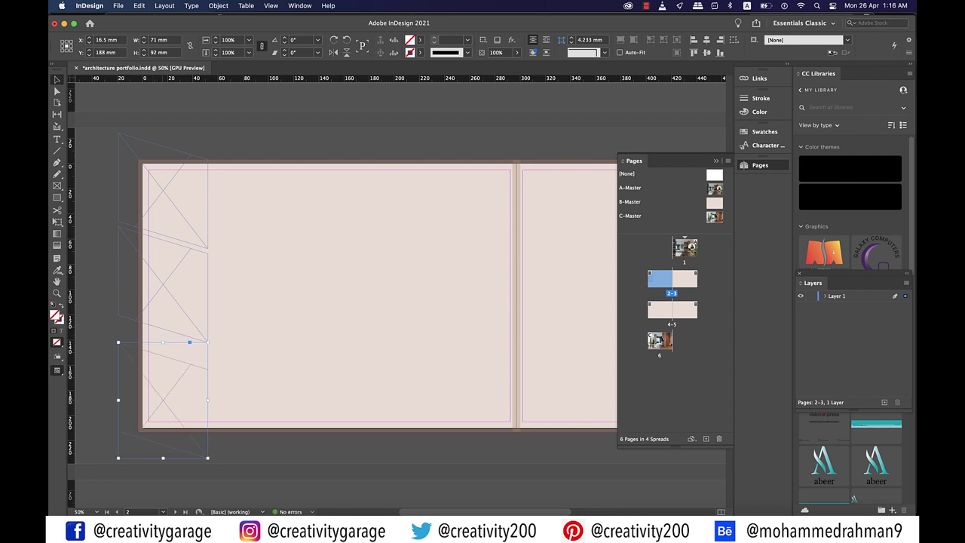
key("super+a")
key("shift+Right")
key("shift+Right")
key("shift+Right")
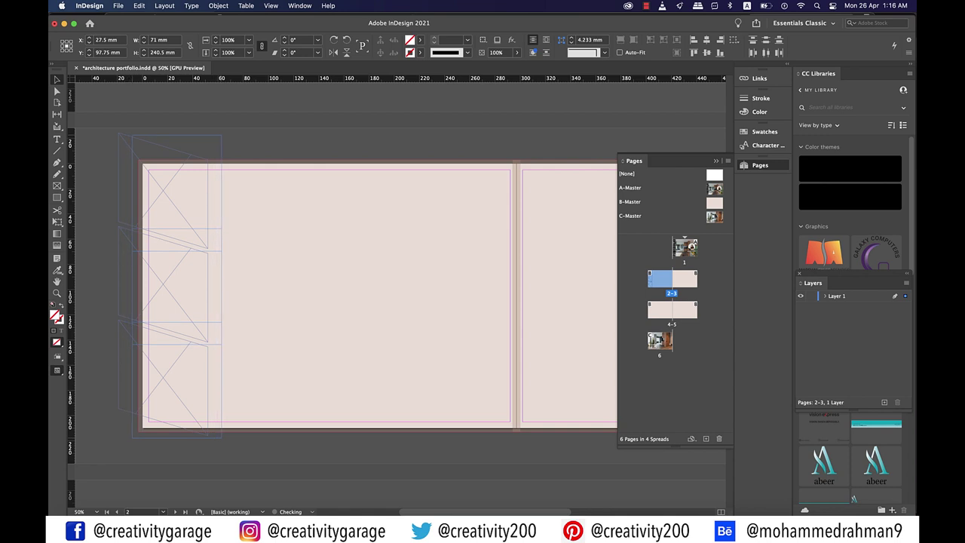
key("shift+Left")
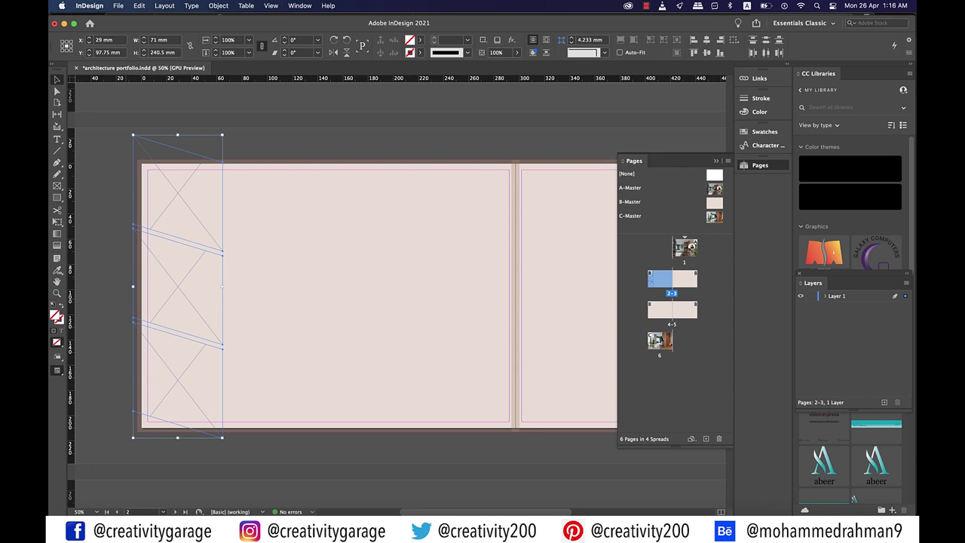
key("super+z")
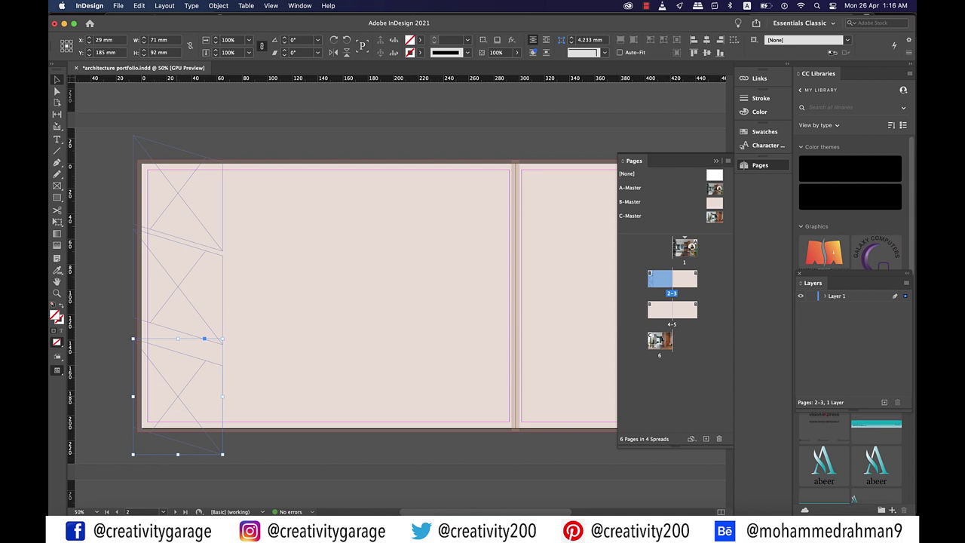
key("super+a")
left_click(765, 40)
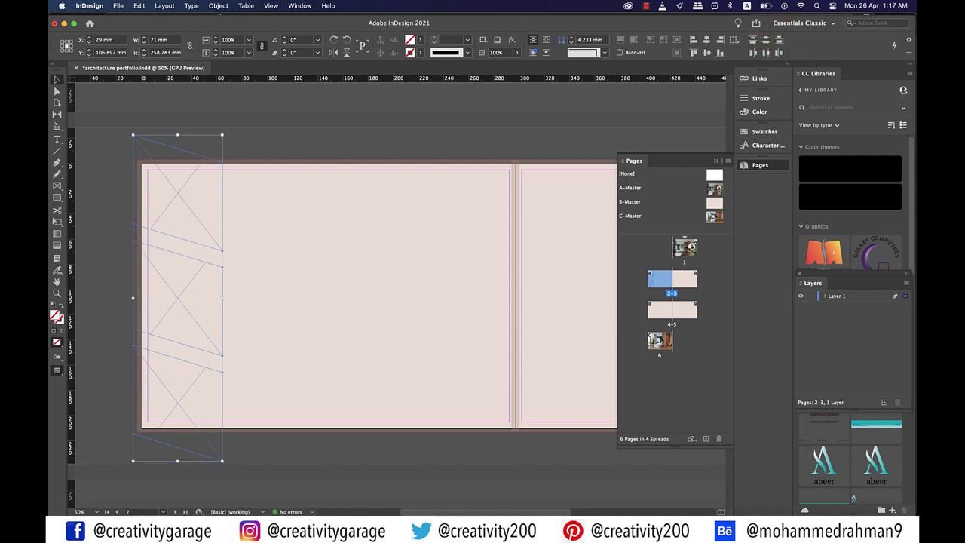
Place the interior, arched-hall and white corridor photos into the top, middle and bottom frames
left_click(118, 6)
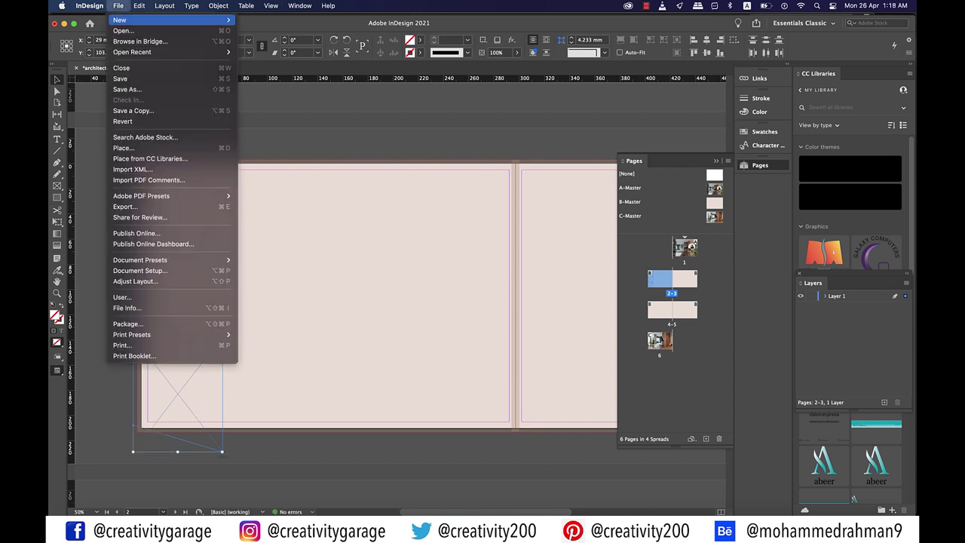
left_click(123, 148)
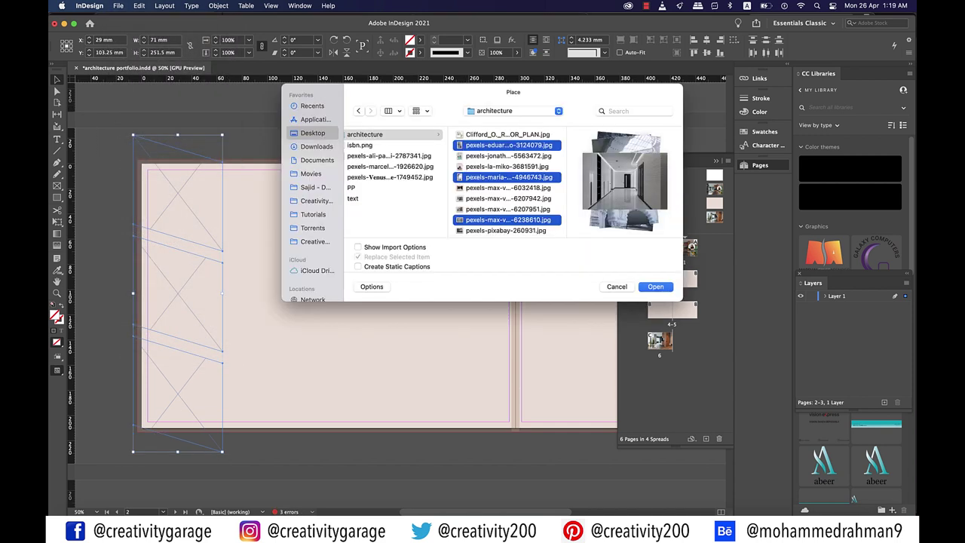
key("Return")
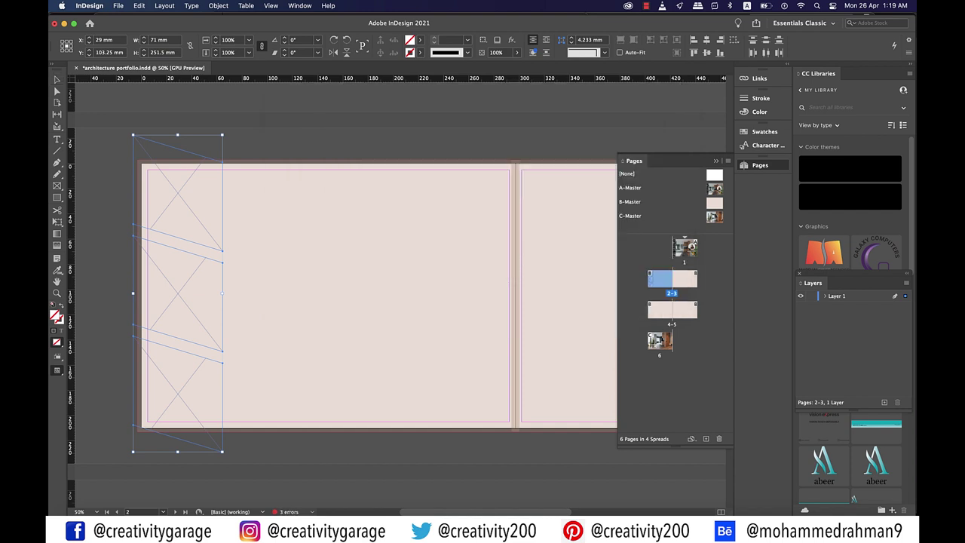
left_click(178, 192)
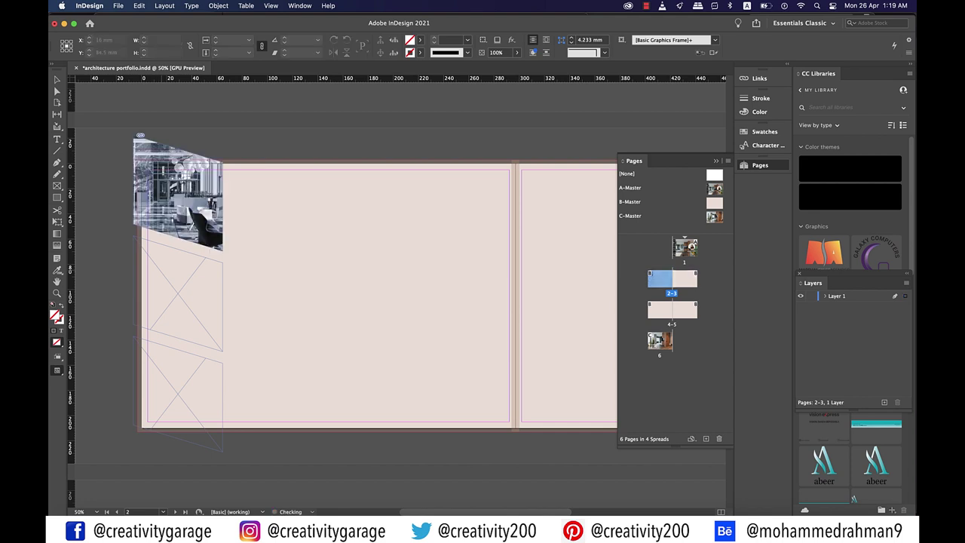
left_click(178, 290)
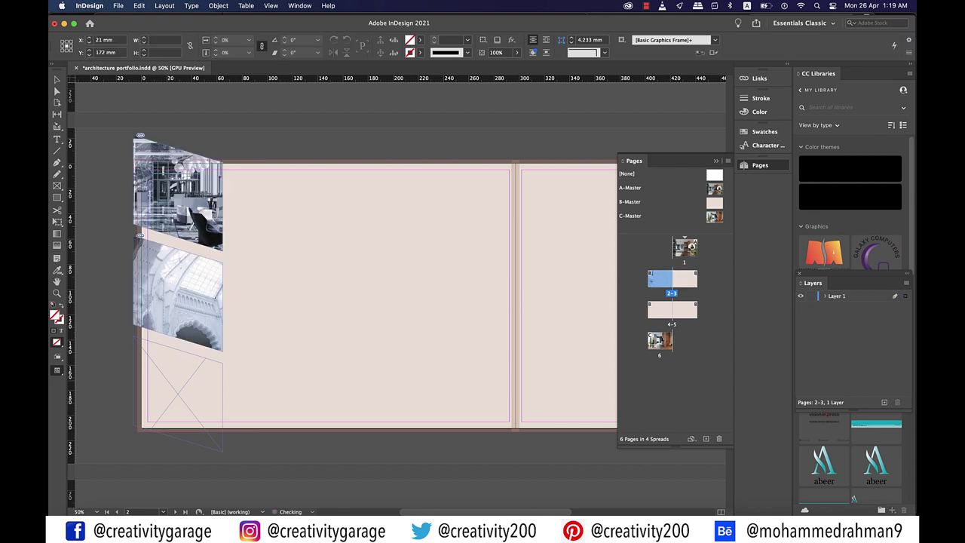
left_click(178, 392)
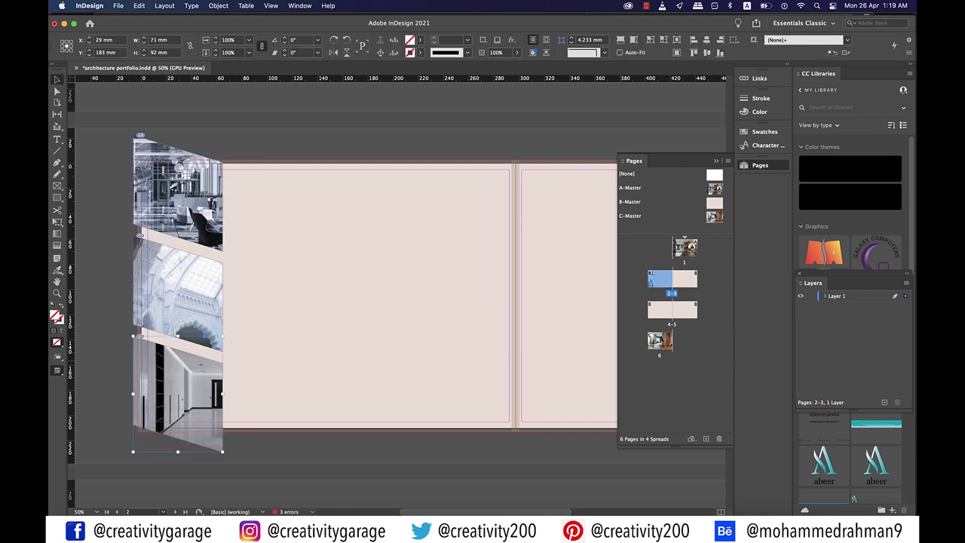
Fit each photo to its slanted frame, then preview the spread without guides
right_click(178, 194)
mouse_move(218, 334)
left_click(338, 334)
right_click(198, 392)
left_click(361, 345)
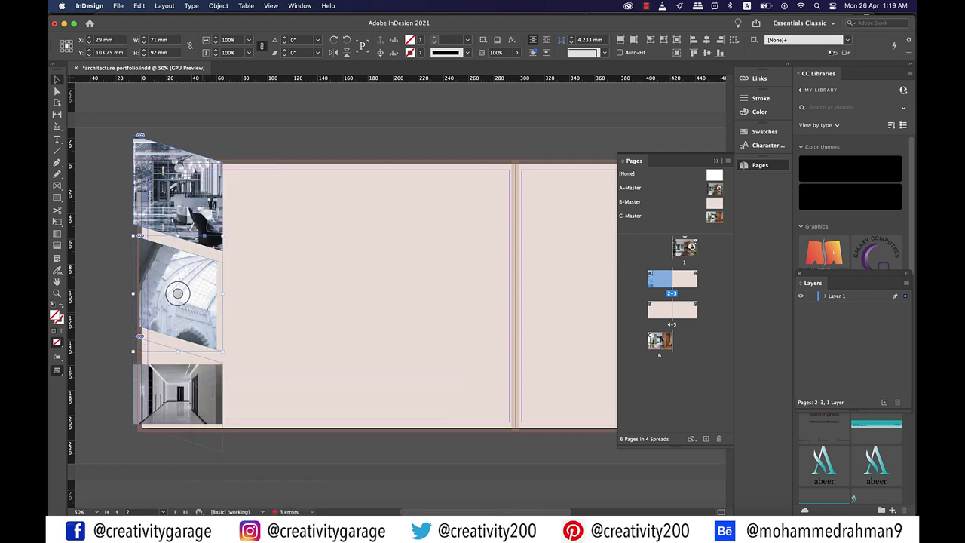
right_click(177, 290)
left_click(336, 381)
right_click(205, 169)
left_click(340, 354)
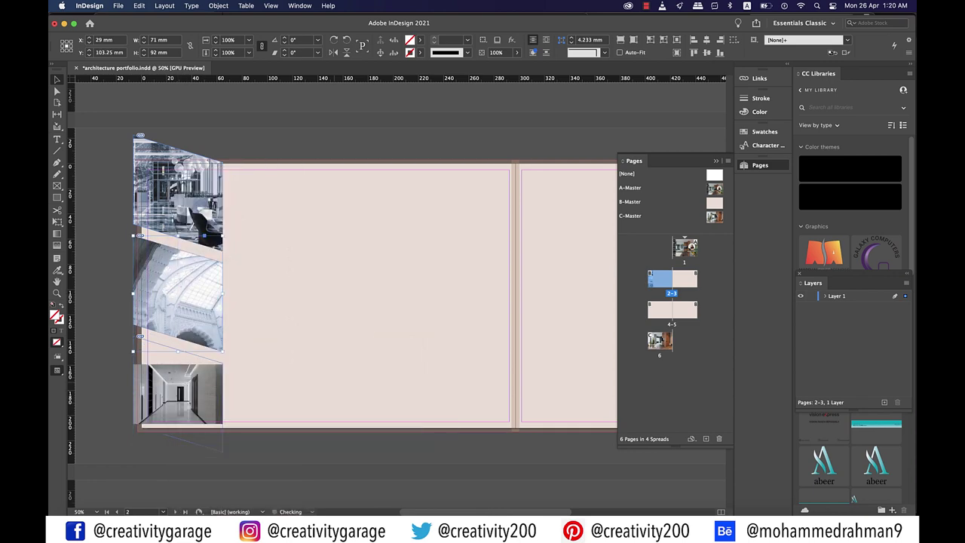
left_click(178, 392)
key("super+alt+shift+c")
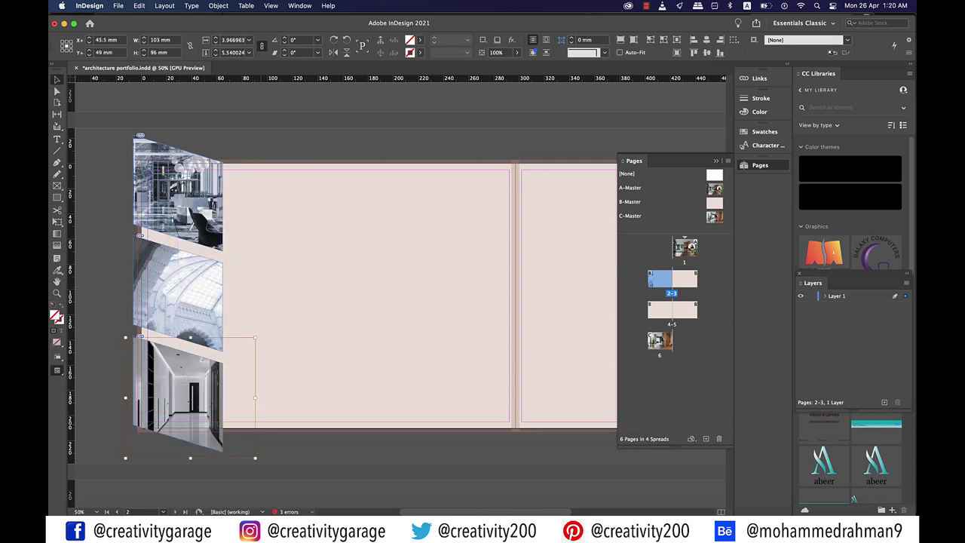
key("super+shift+a")
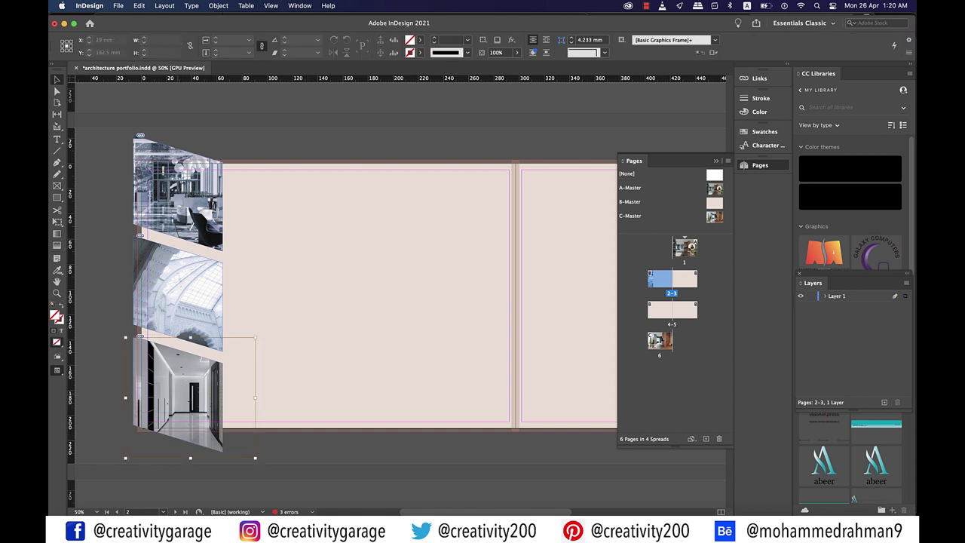
key("w")
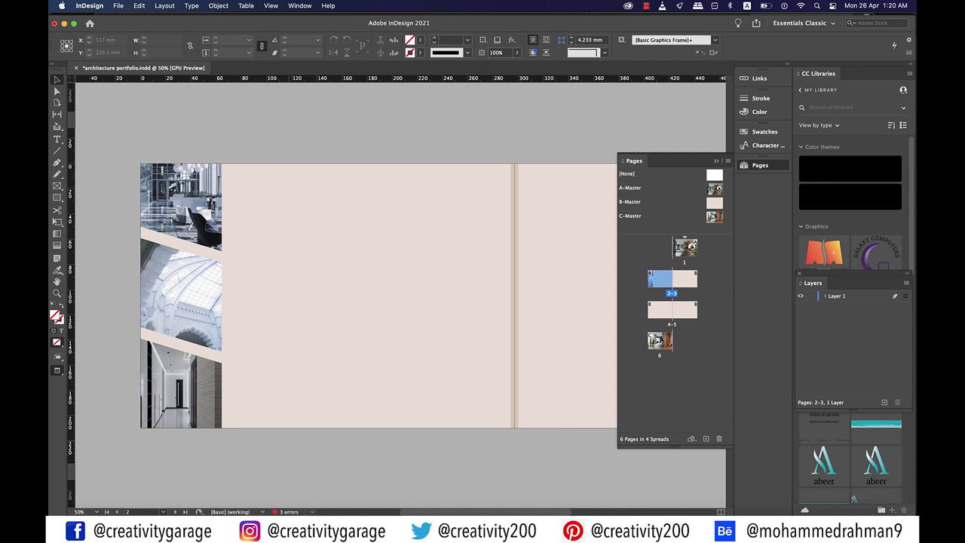
Draw a 1 pt brown line along the top photo's slanted edge
key("backslash")
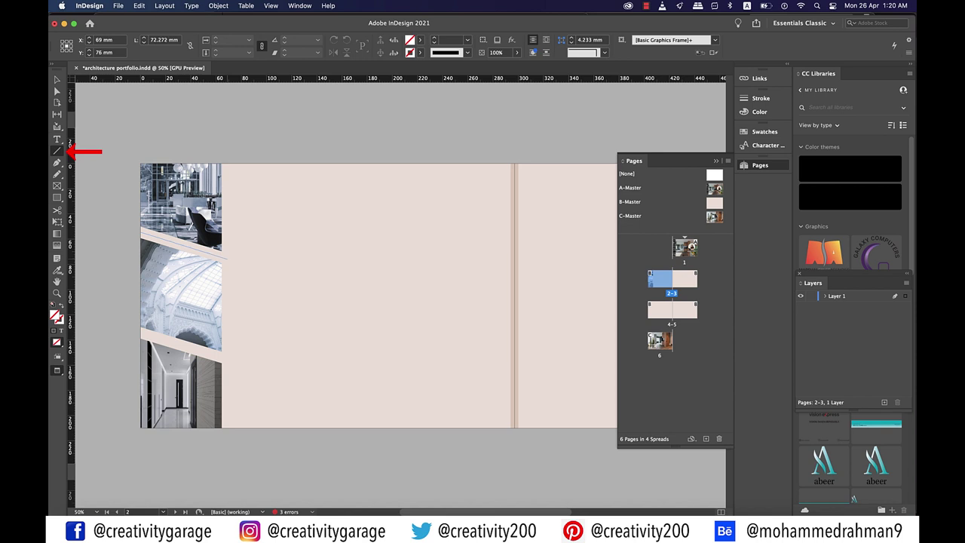
left_click_drag(224, 258, 226, 259)
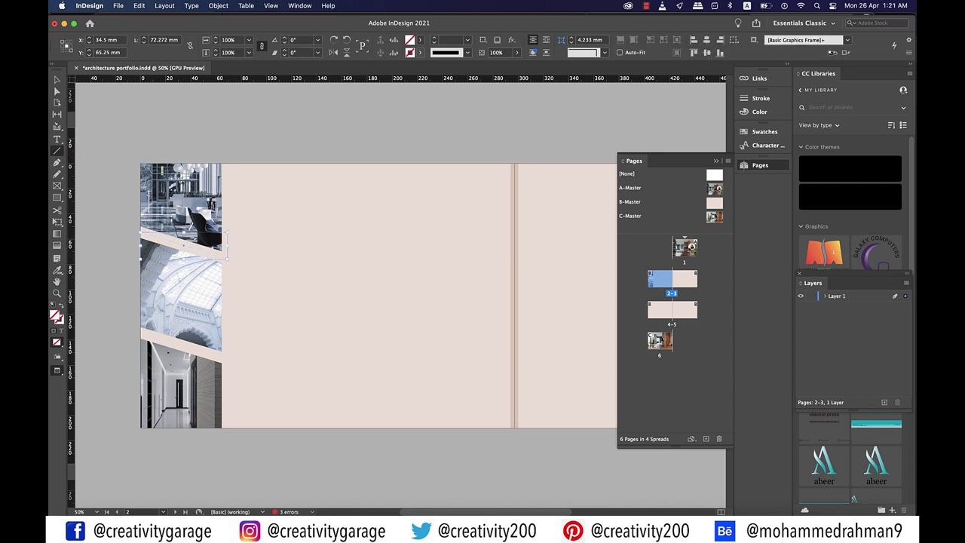
left_click(419, 52)
left_click(420, 52)
left_click(470, 40)
left_click(456, 92)
Copy the diagonal line below the middle photo and give the diagonal lines a 2 pt stroke
key("v")
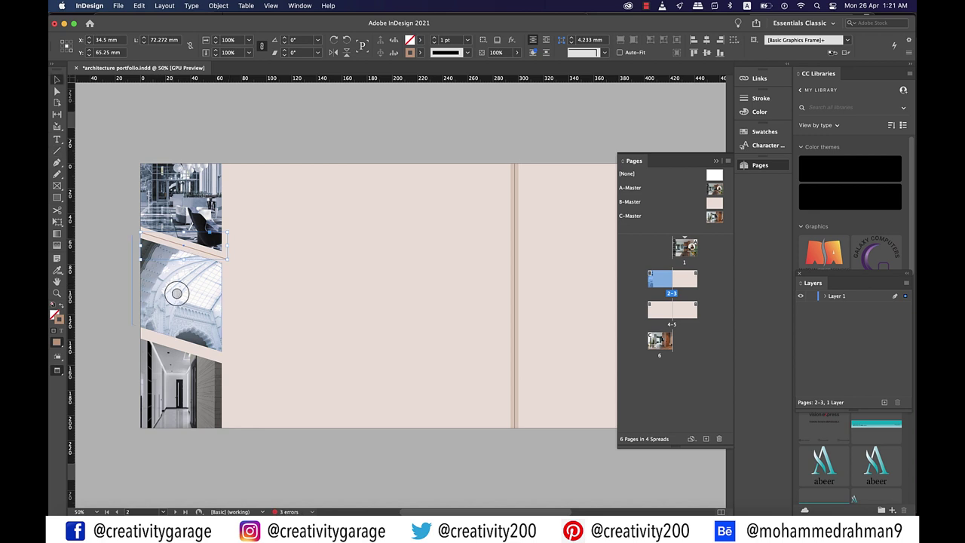
left_click_drag(176, 288, 176, 392)
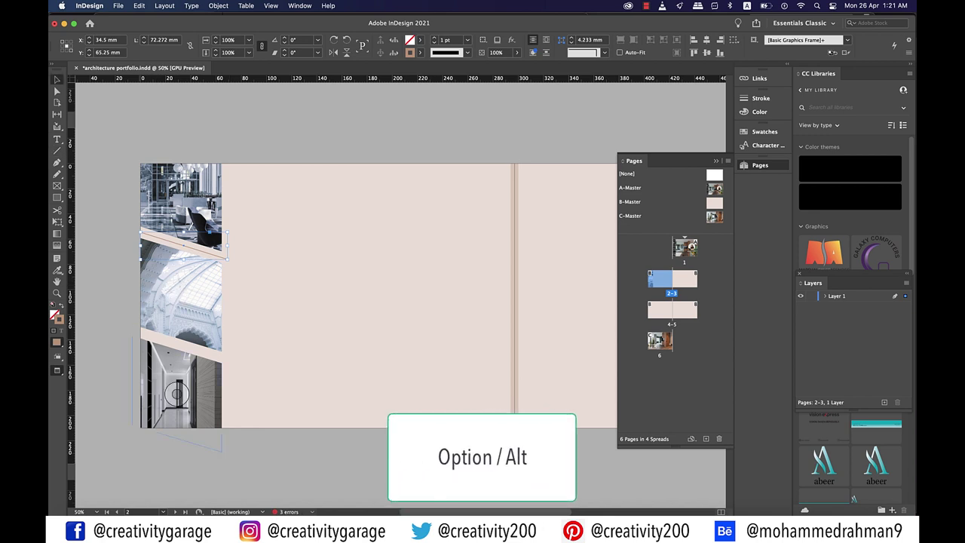
scroll(142, 338, "up", 1)
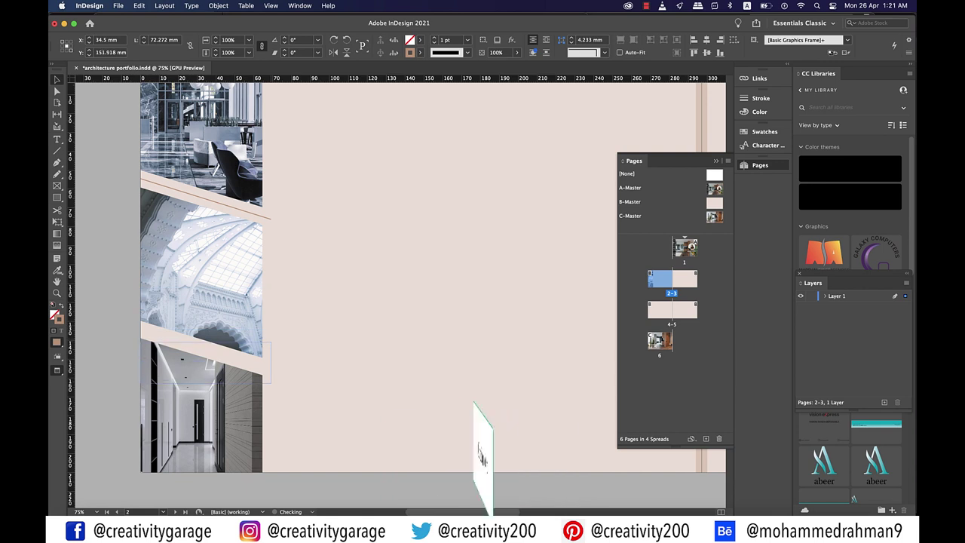
left_click_drag(209, 362, 210, 357)
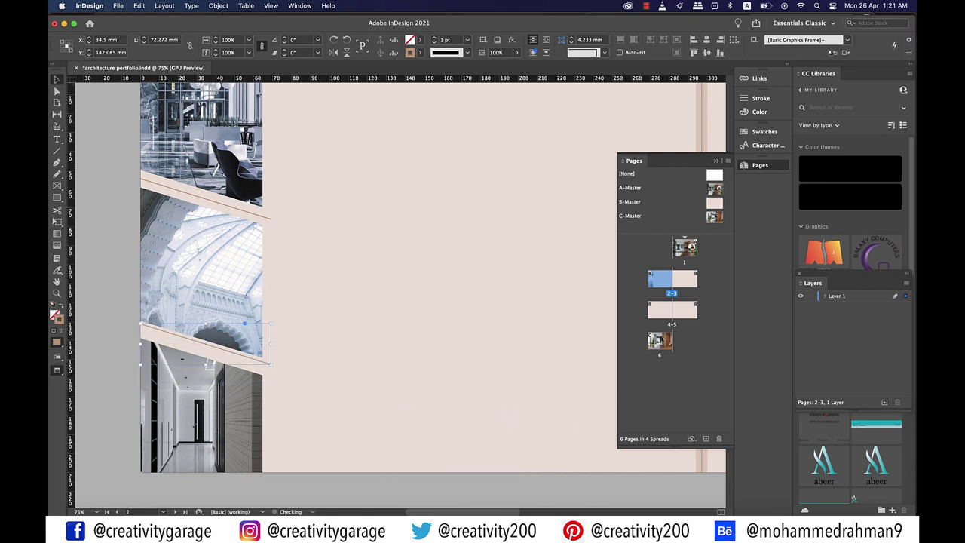
key("shift+Down")
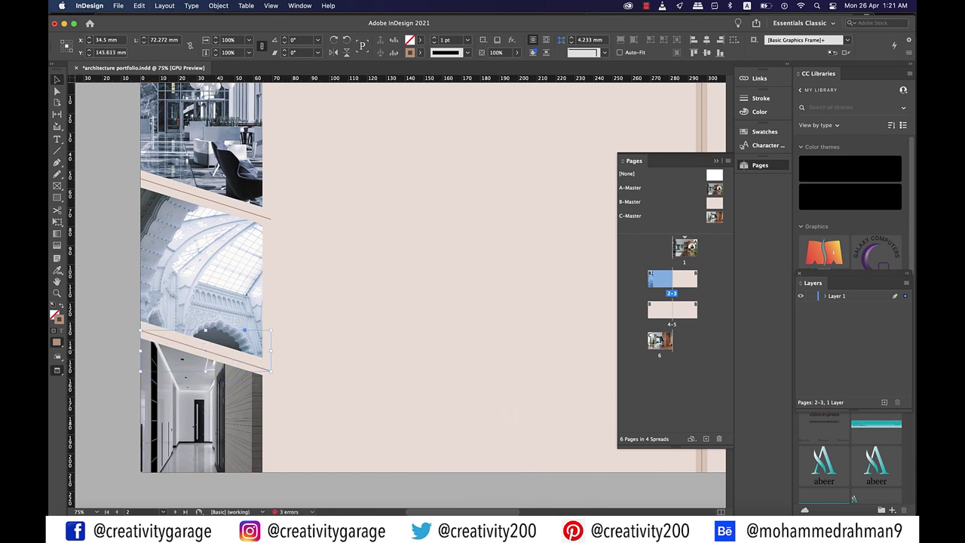
key("Up")
key("Up")
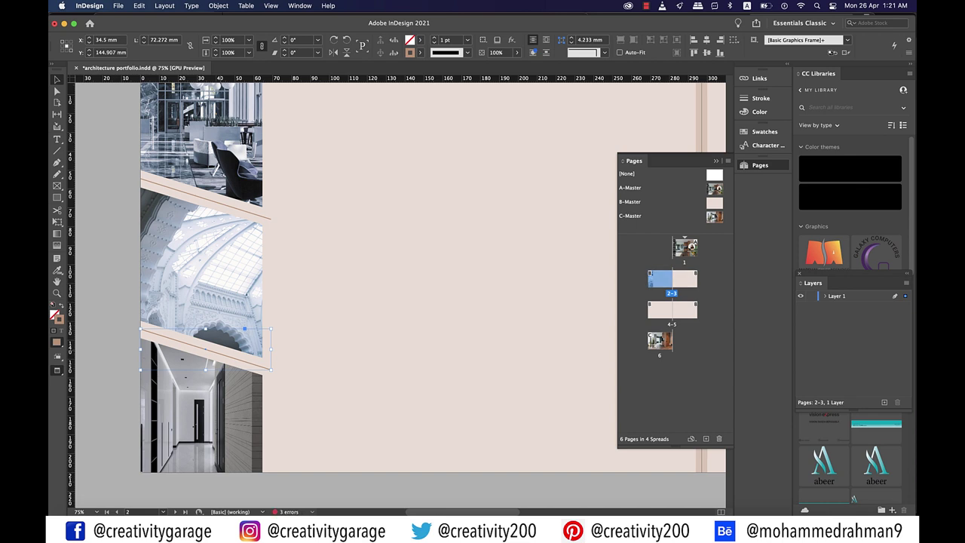
key("super+alt+bracketleft")
key("super+alt+bracketleft")
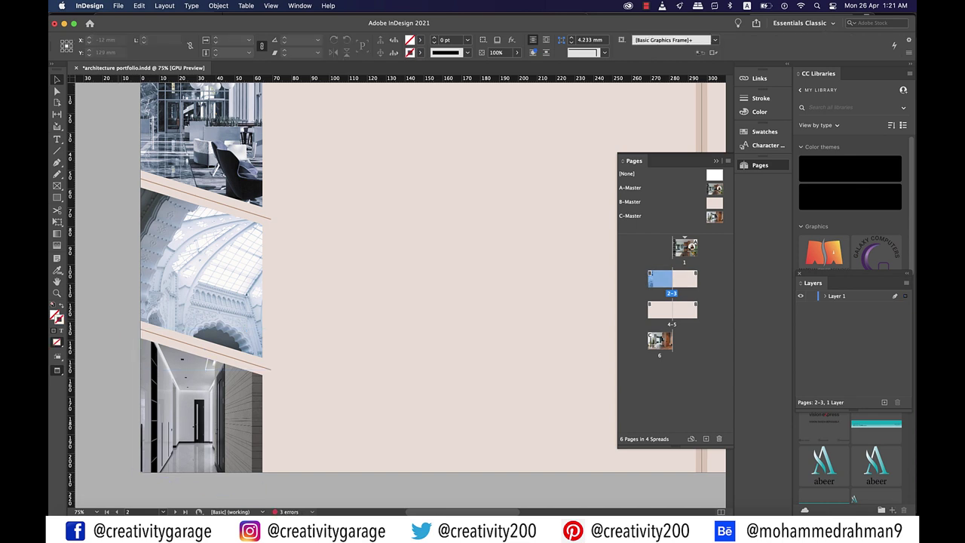
left_click(467, 40)
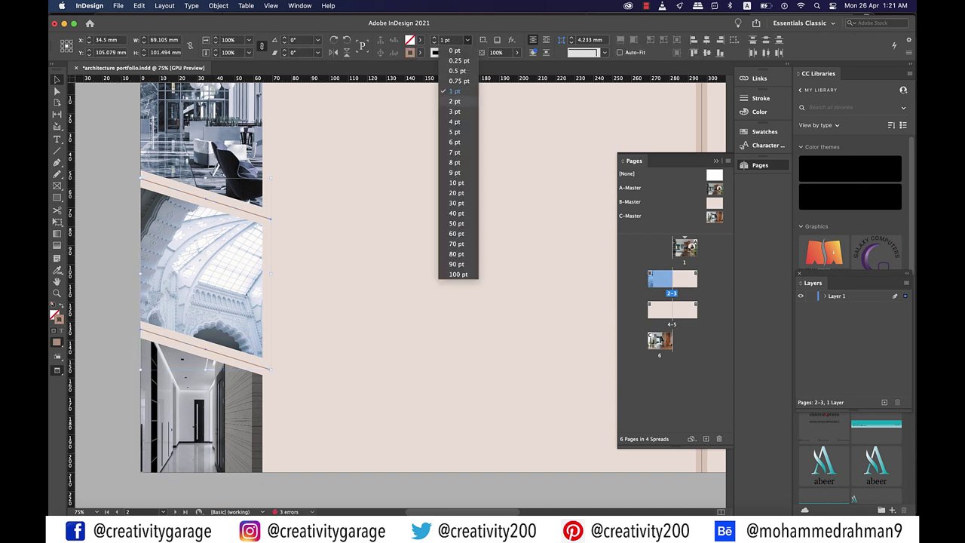
left_click(455, 50)
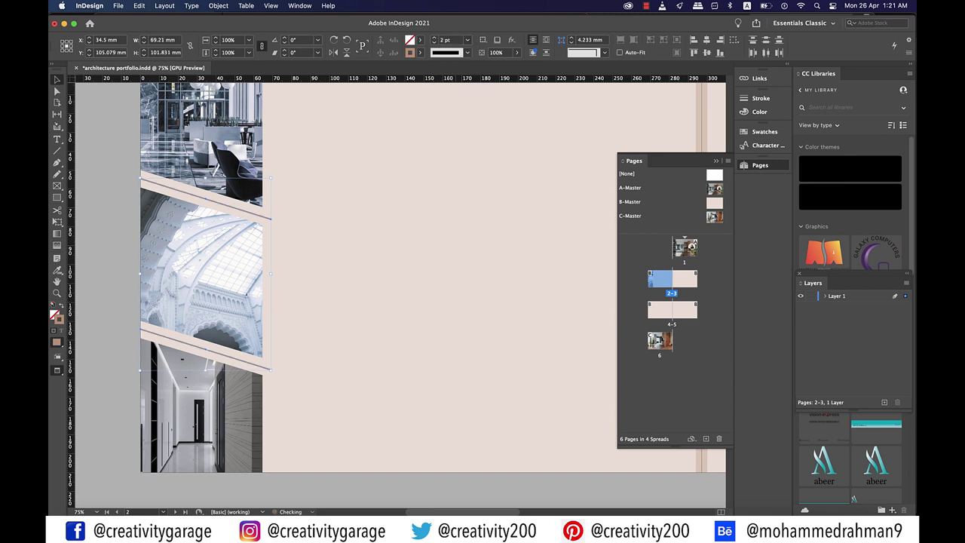
key("shift+super+a")
Draw a vertical line down the photo column's edge and extend the diagonal line to meet it
key("super+minus")
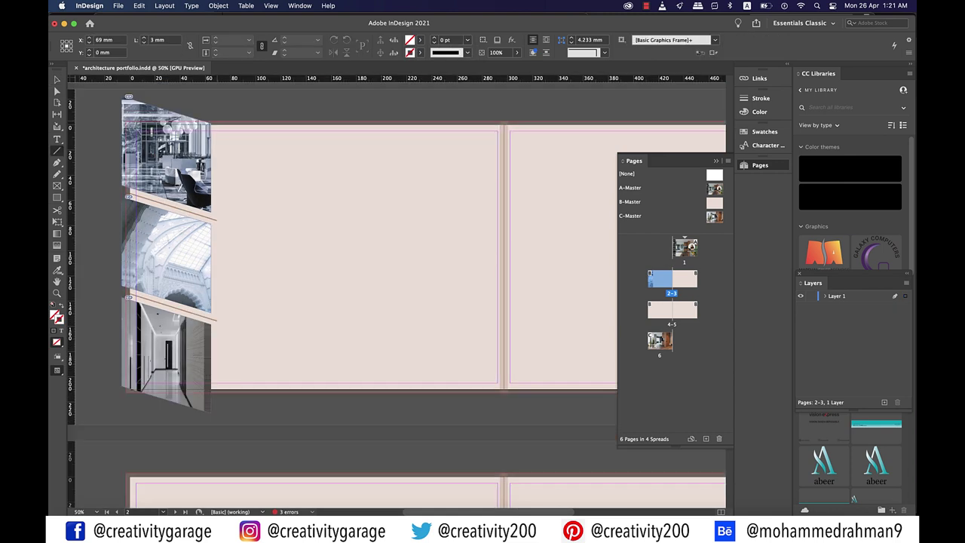
left_click_drag(216, 228, 216, 404)
key("super+equal")
key("super+equal")
key("super+equal")
key("a")
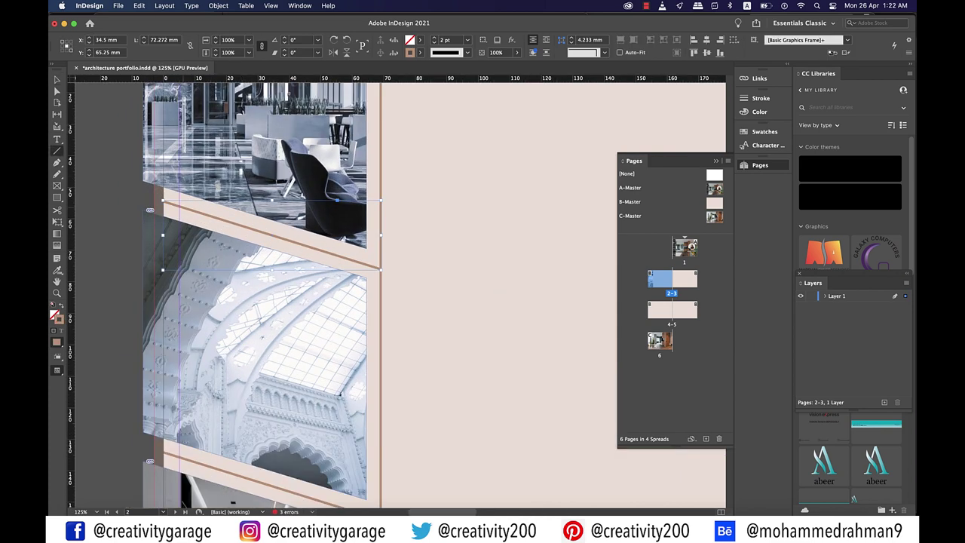
key("Left")
key("Left")
key("Left")
key("Up")
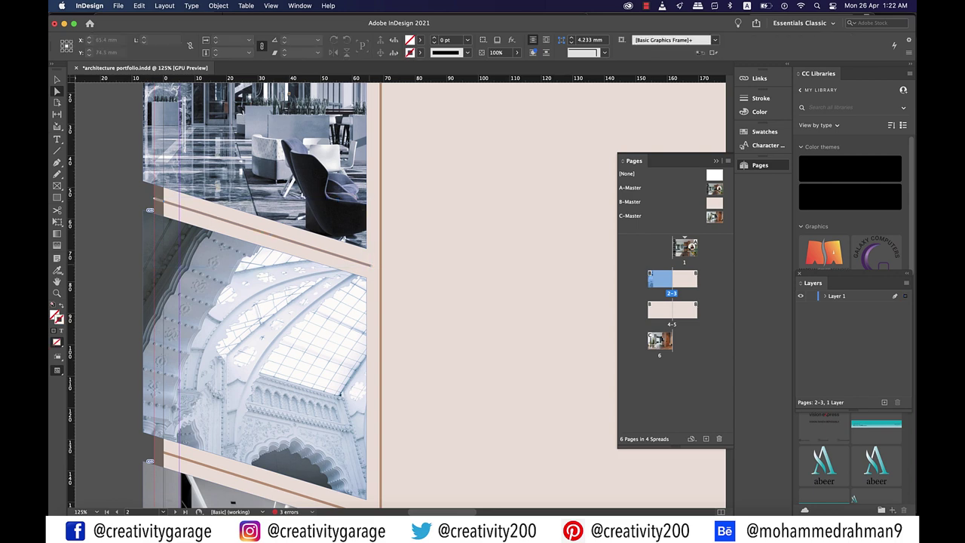
left_click_drag(370, 266, 379, 265)
scroll(392, 294, "down", 5)
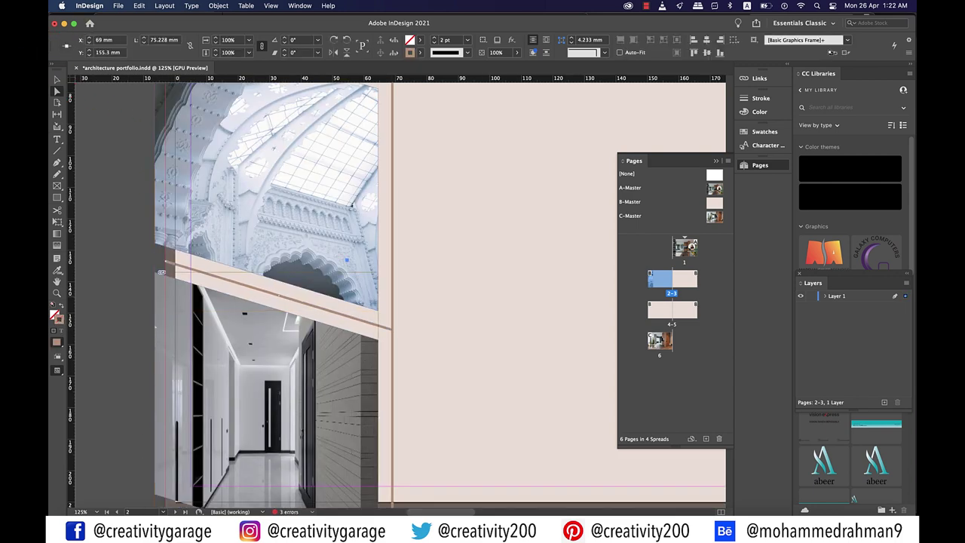
key("super+shift+a")
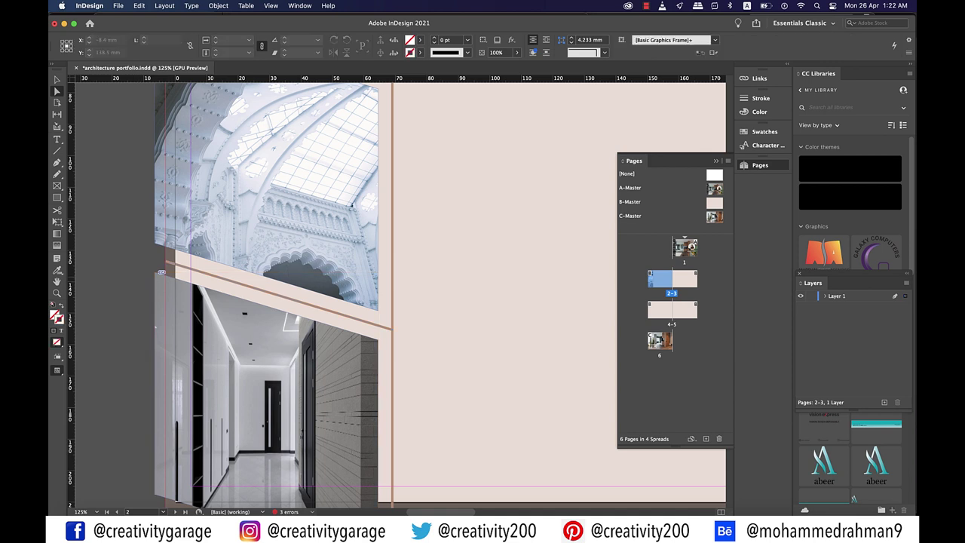
key("super+minus")
key("super+minus")
key("super+minus")
key("t")
left_click_drag(249, 341, 395, 380)
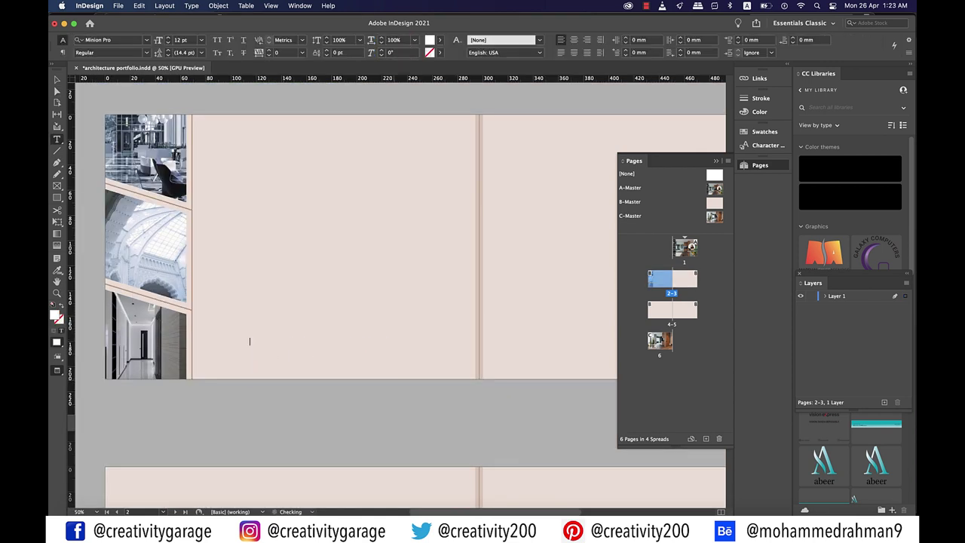
Type the 'project 1' heading and set it in Silom at 72 pt
type("project 1")
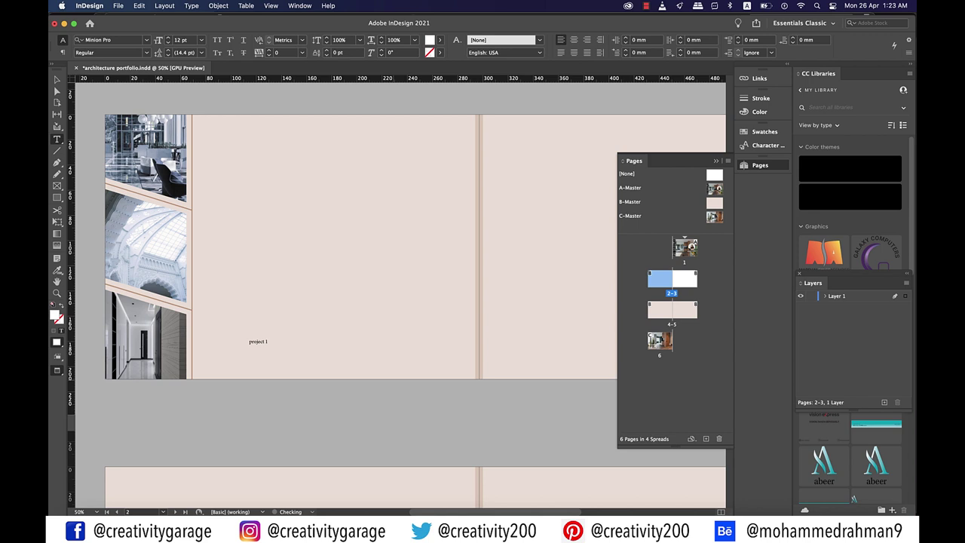
key("super+a")
key("super+alt+shift+m")
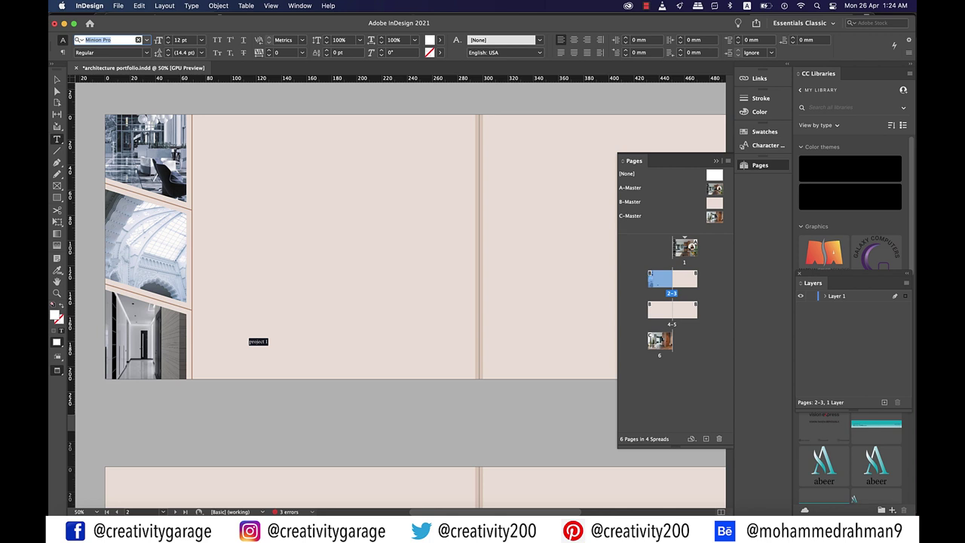
type("ilo")
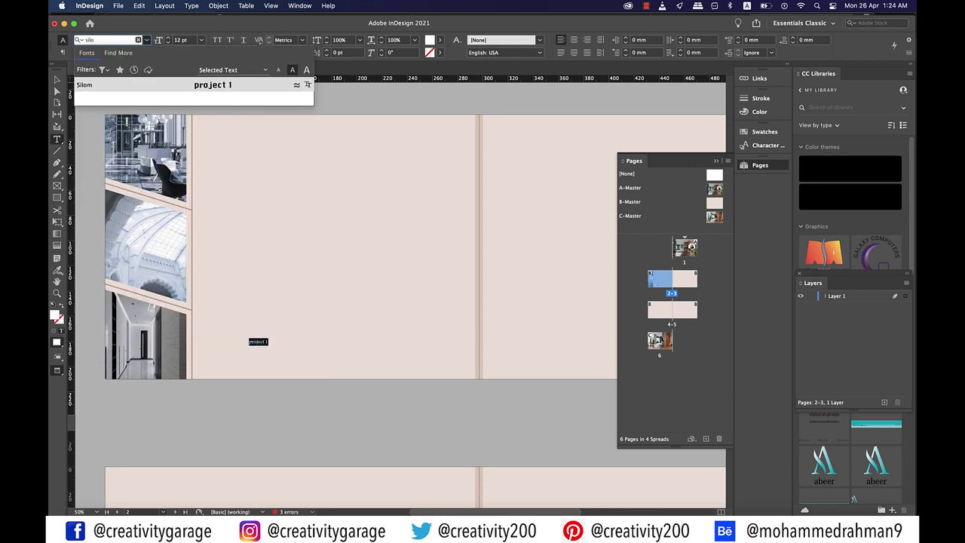
key("Return")
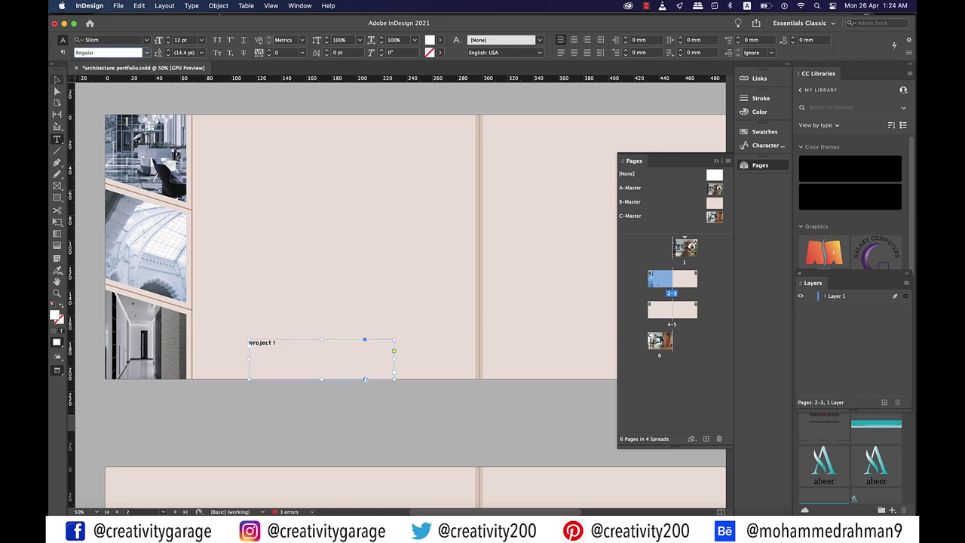
left_click(200, 40)
left_click(190, 195)
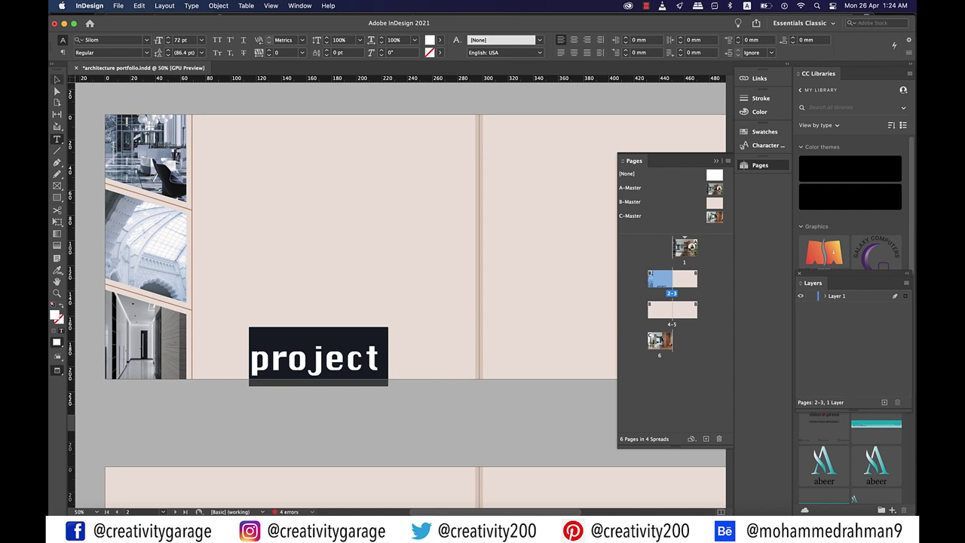
Widen the heading frame to fit and move it to the top of the right page
left_click(57, 80)
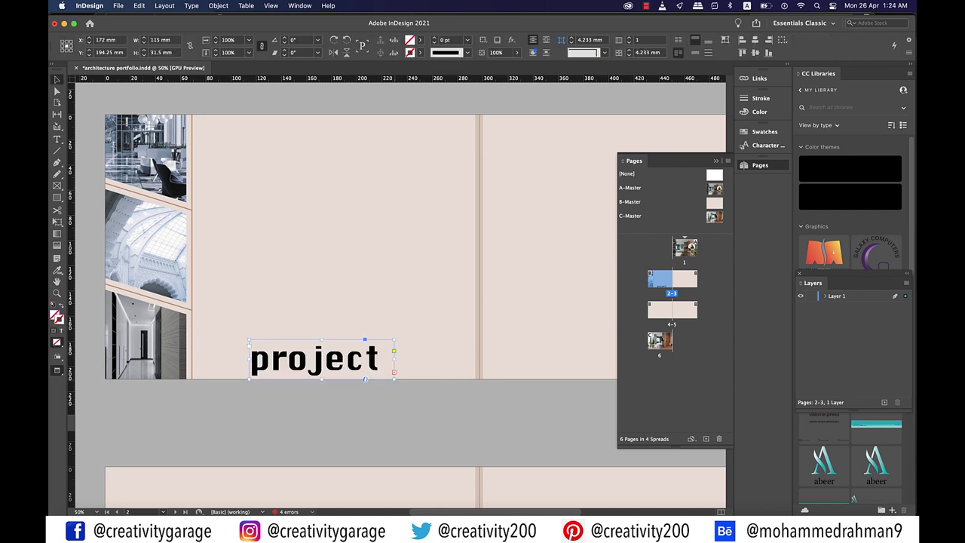
left_click_drag(394, 378, 419, 382)
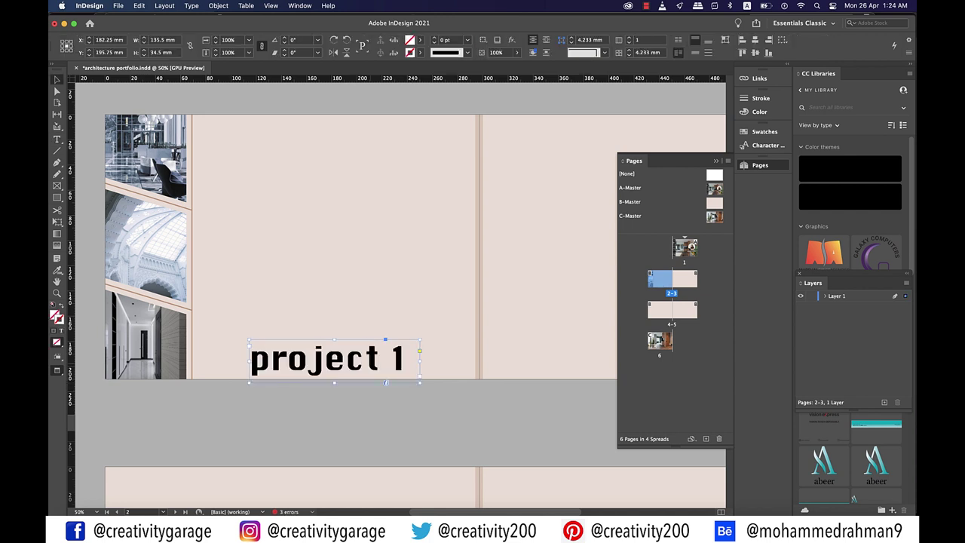
key("super+shift+a")
key("super+minus")
left_click_drag(256, 147, 423, 148)
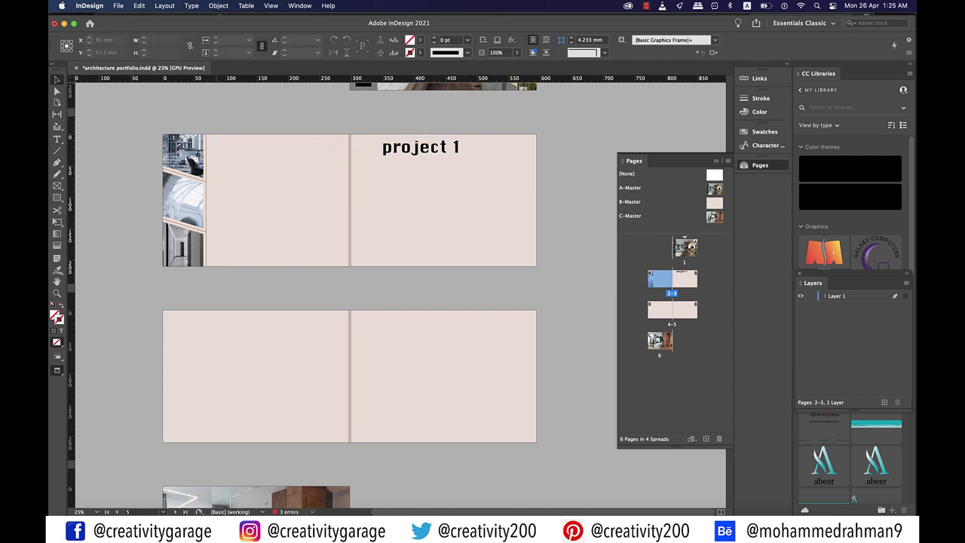
key("super+equal")
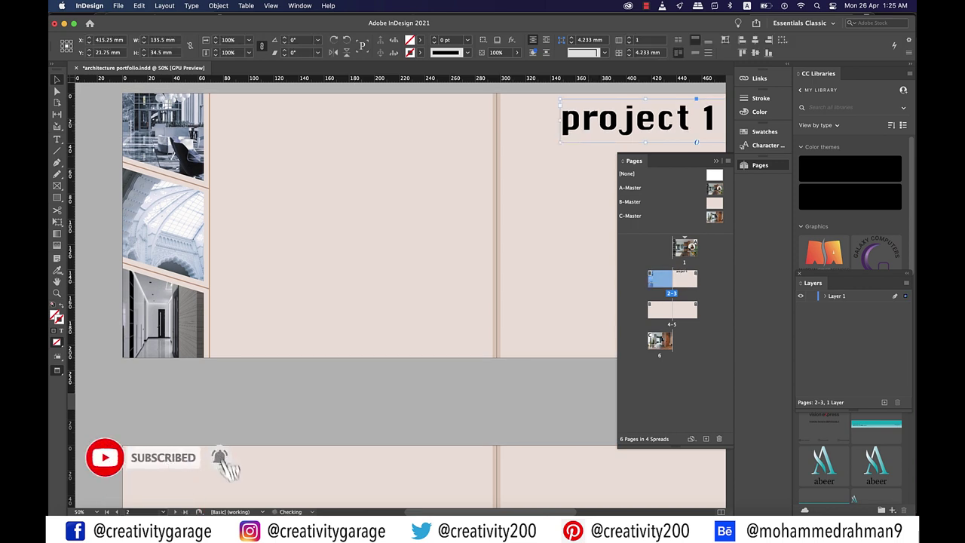
Copy the heading onto the left page, retype it as 'Title of Work' and set it to 36 pt
left_click_drag(637, 119, 309, 130)
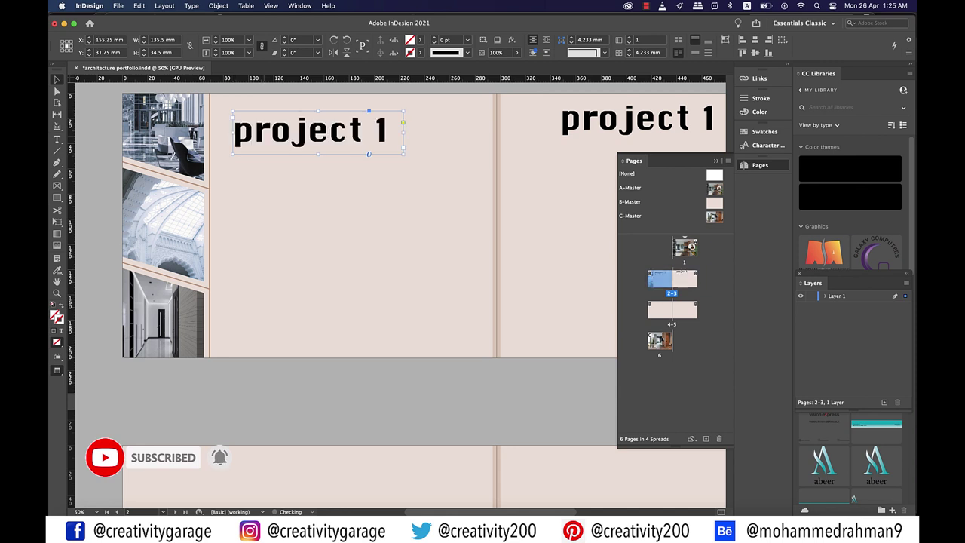
double_click(269, 129)
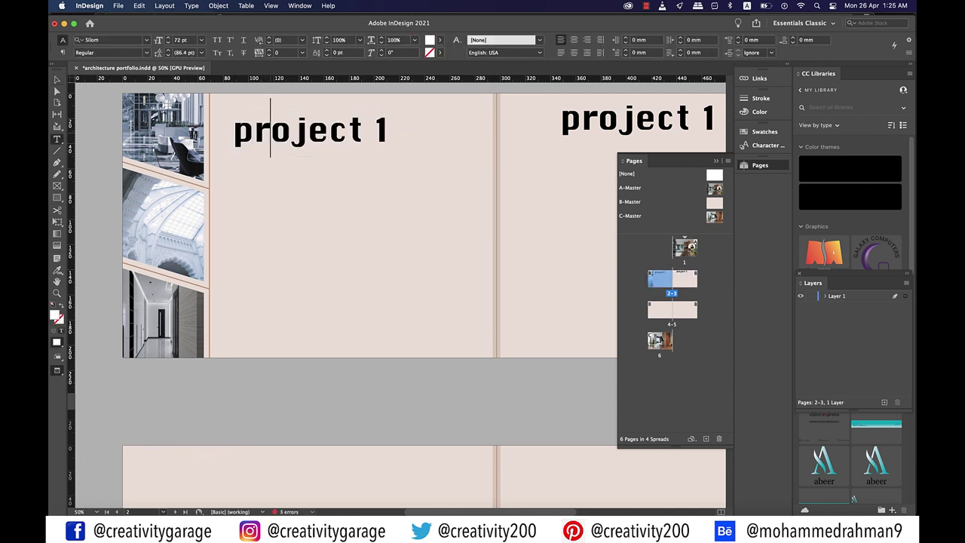
key("super+a")
type("Titl")
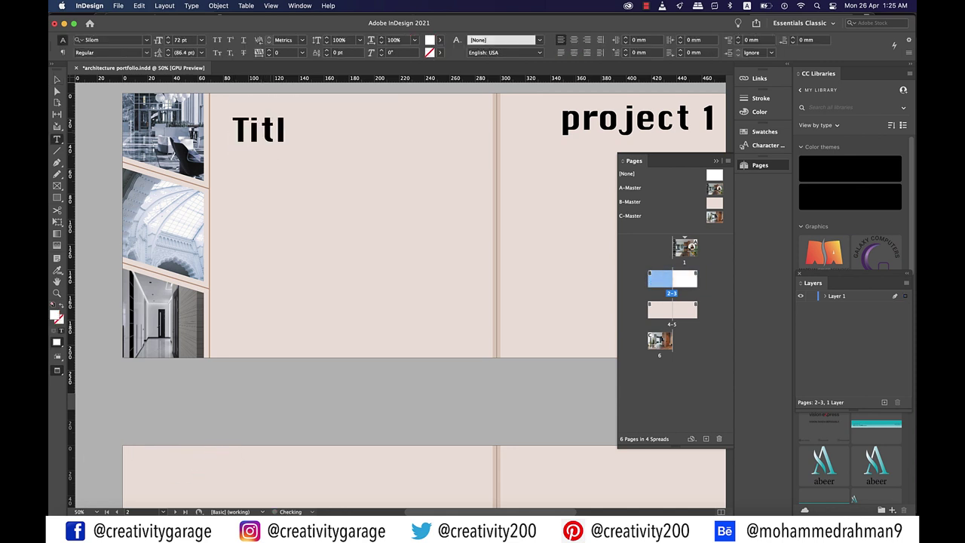
type("e of")
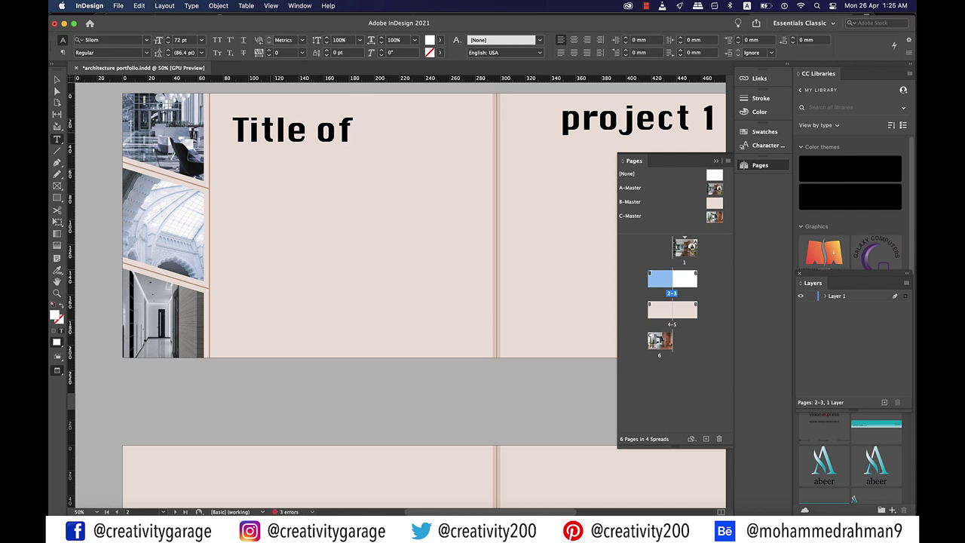
key("super+a")
left_click(201, 39)
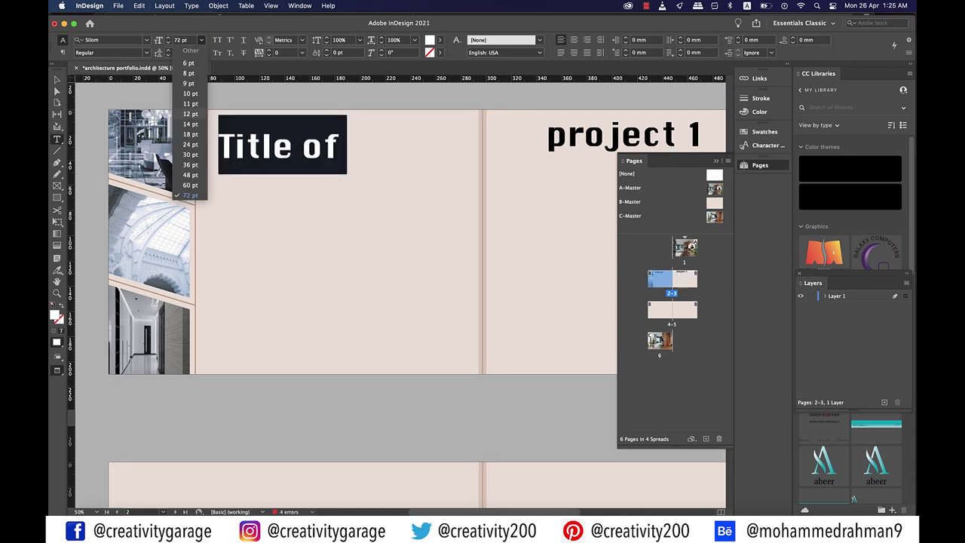
left_click(190, 164)
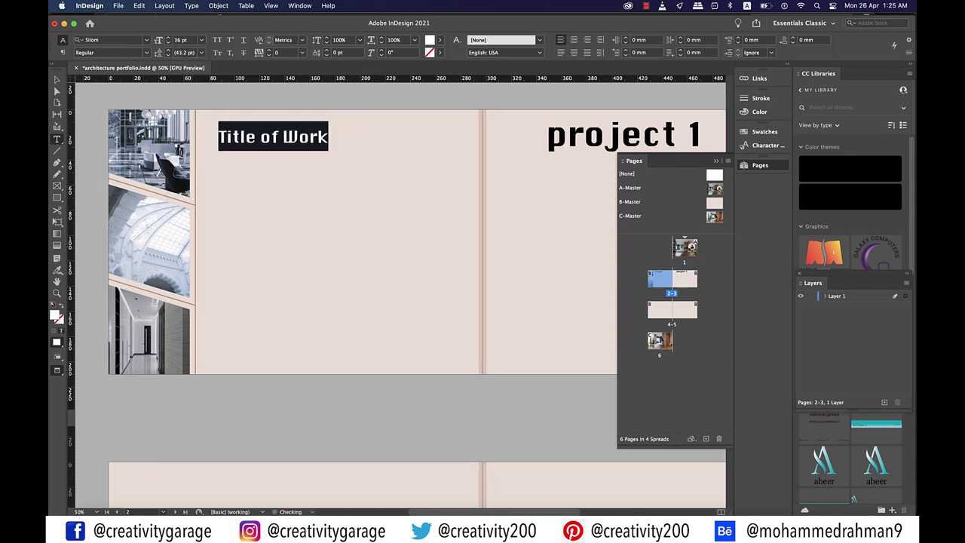
key("Escape")
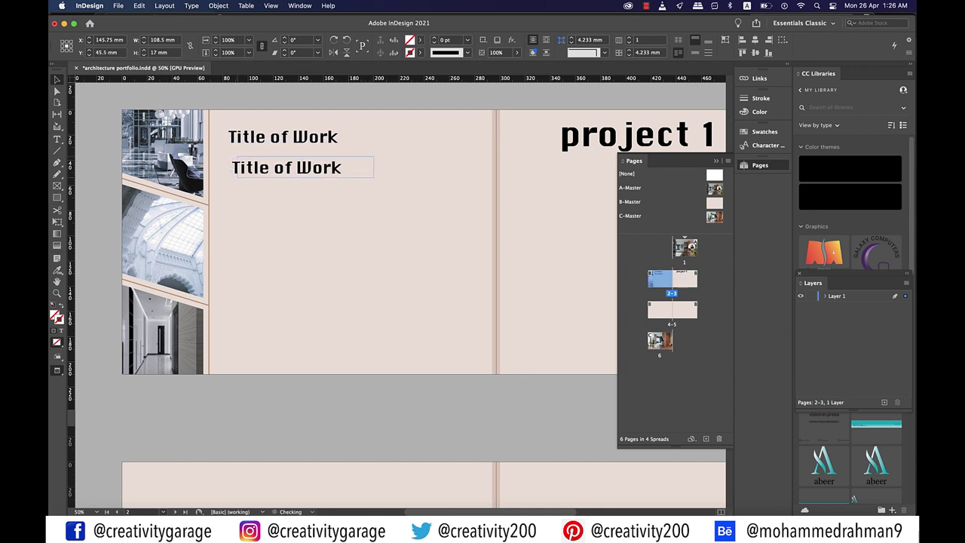
Place a copy of the title just below it and position a vertical guide at 89 mm
left_click_drag(302, 168, 307, 164)
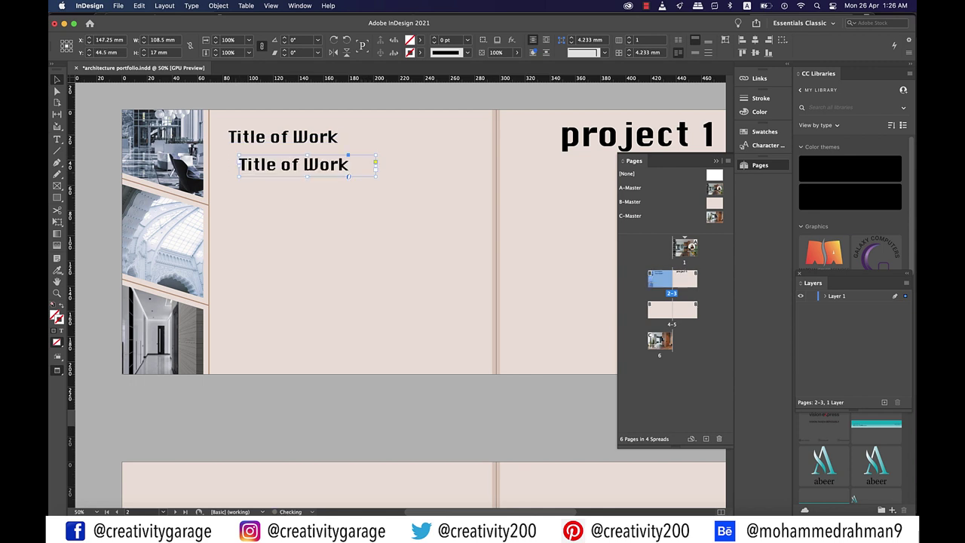
key("w")
left_click_drag(69, 241, 239, 242)
Retype the lower heading as 'Project Spec.' at 18 pt and draw a two-column text frame below
triple_click(294, 165)
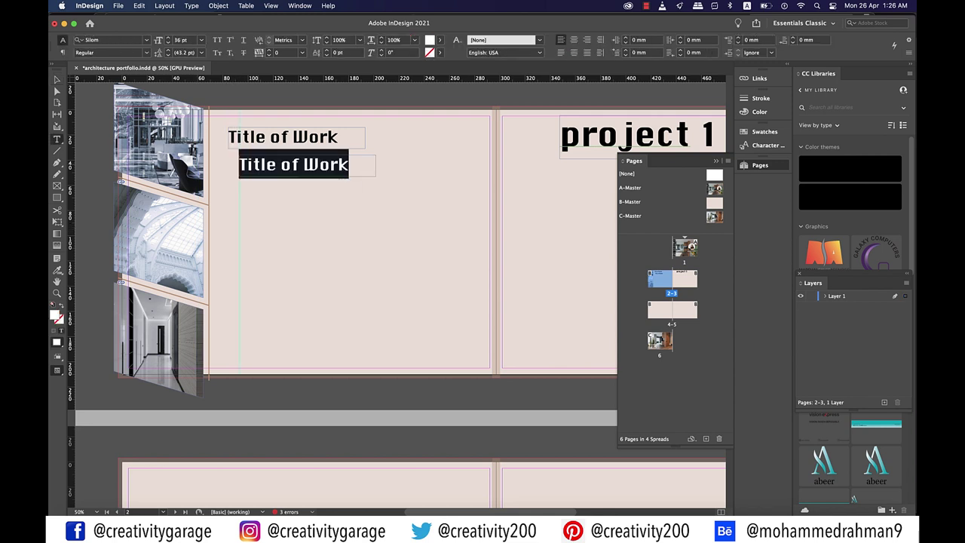
type("Project Spe")
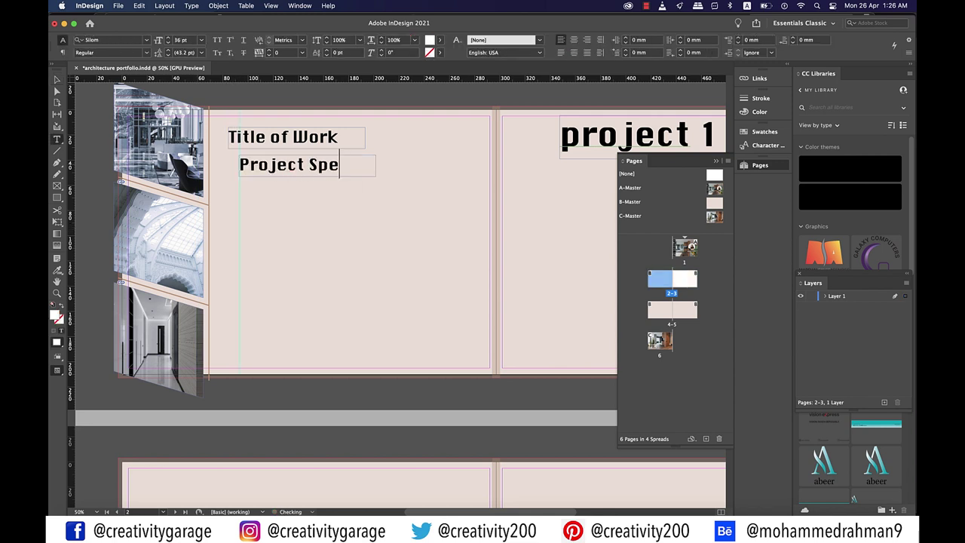
type("c.")
key("super+a")
left_click(201, 39)
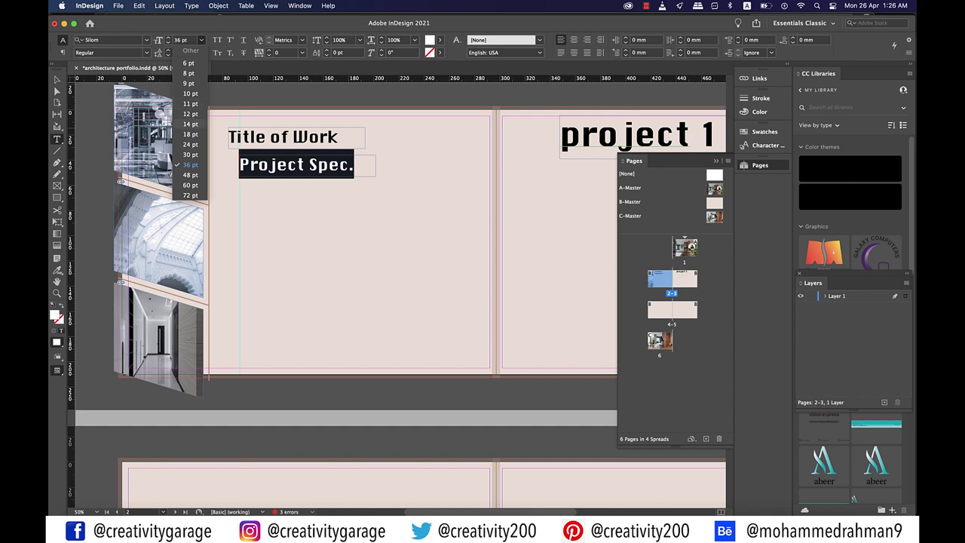
left_click(188, 134)
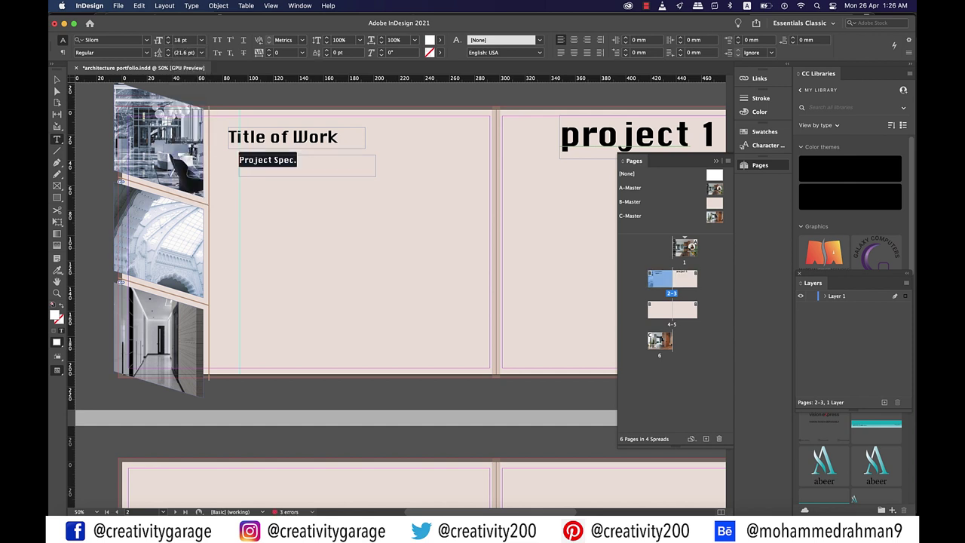
left_click_drag(239, 184, 459, 352)
key("Right")
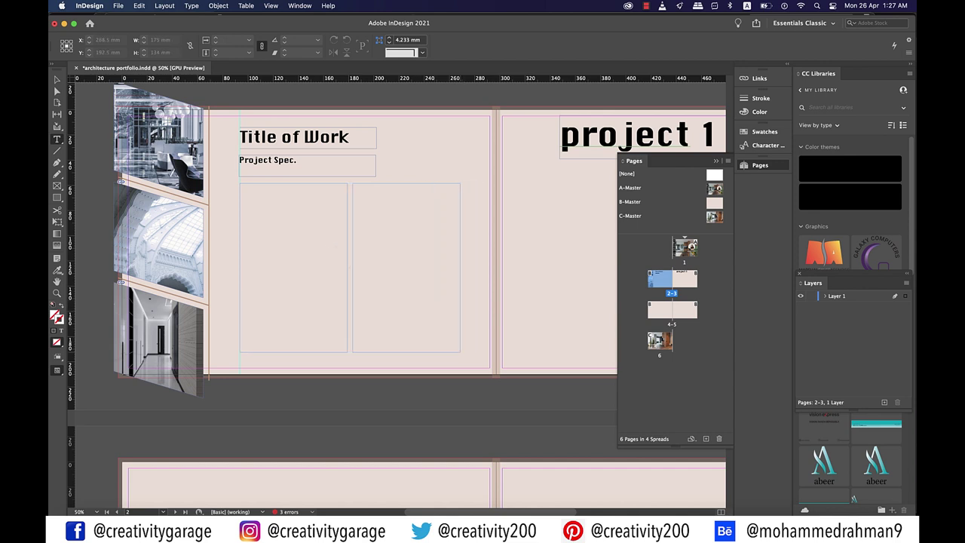
Fill the two-column frame with placeholder text set in Poppins Light
left_click_drag(460, 352, 459, 352)
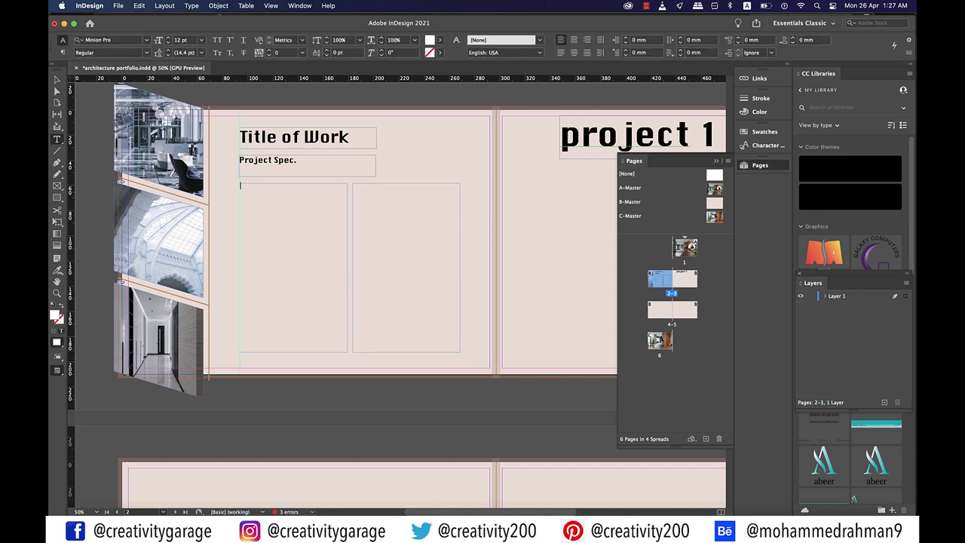
right_click(253, 196)
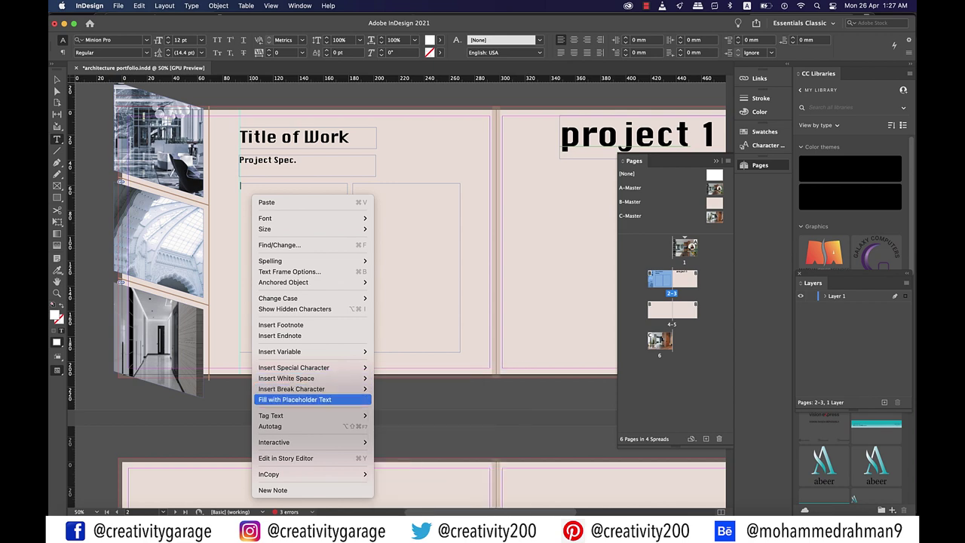
left_click(301, 400)
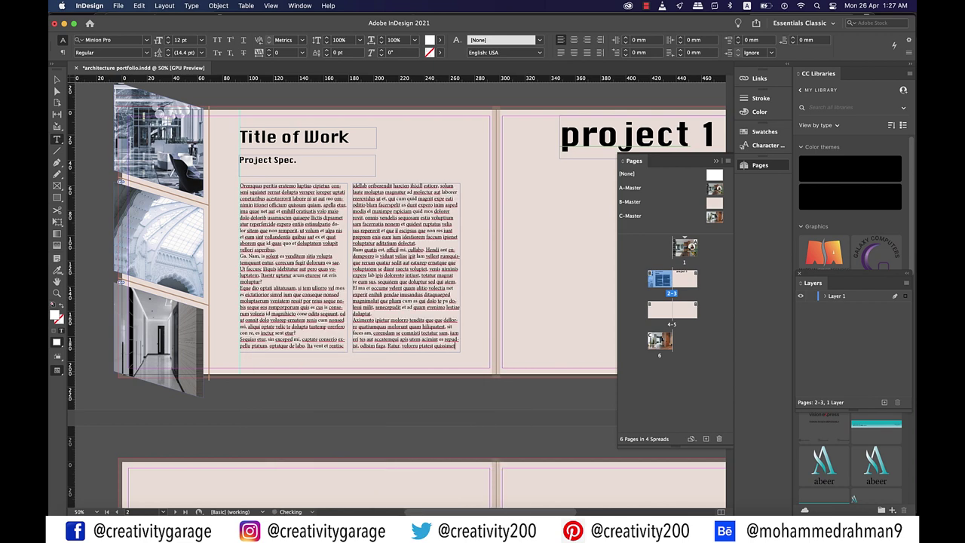
key("super+a")
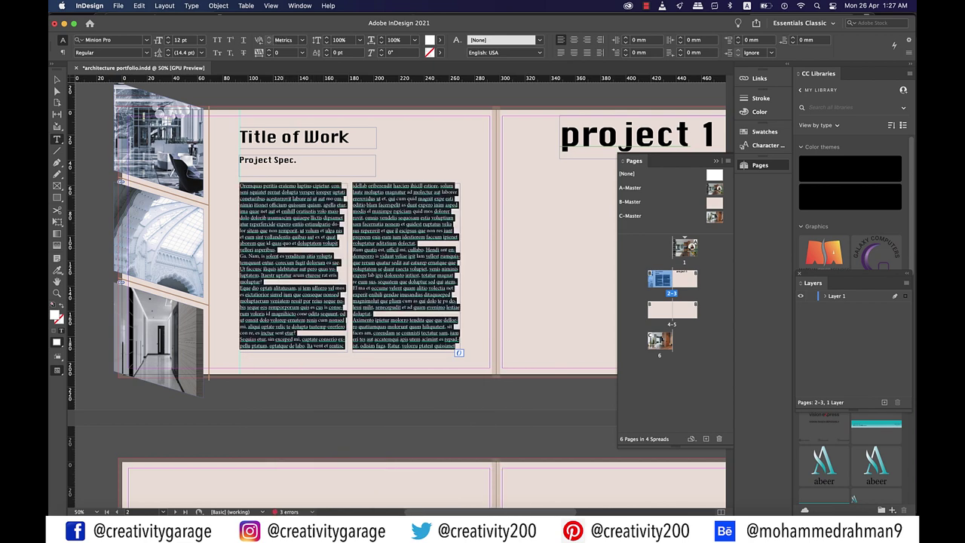
key("super+6")
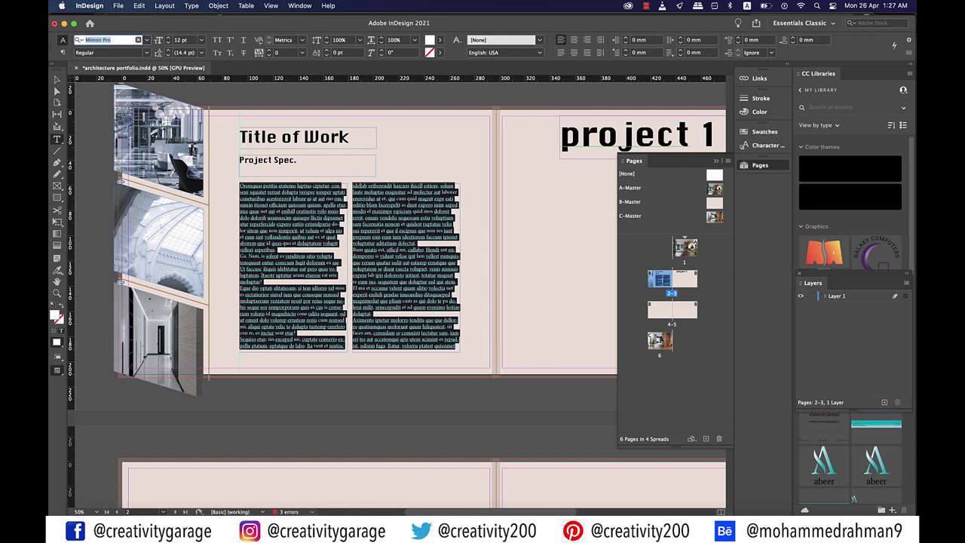
type("popp")
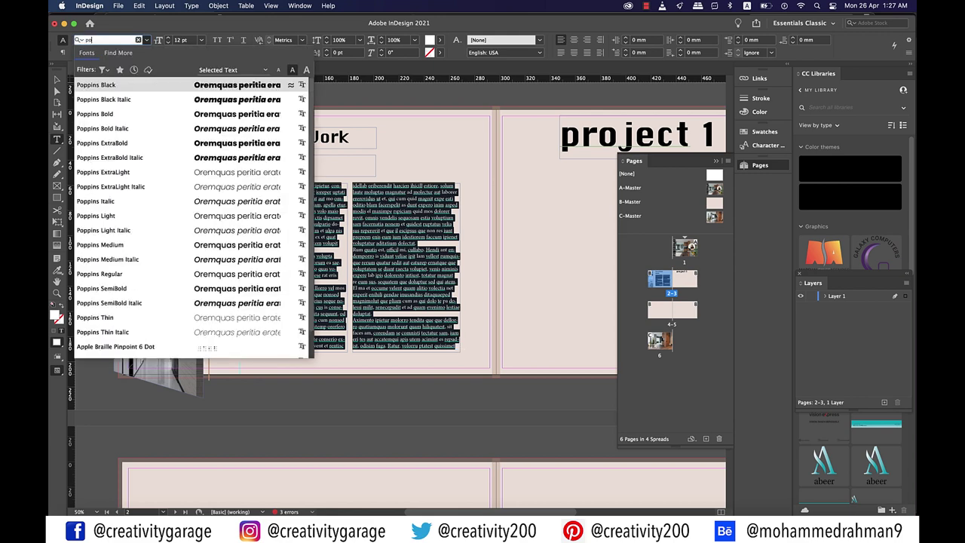
key("Down")
key("Down")
key("Down")
key("Down")
key("Down")
key("Down")
key("Down")
key("Down")
key("Down")
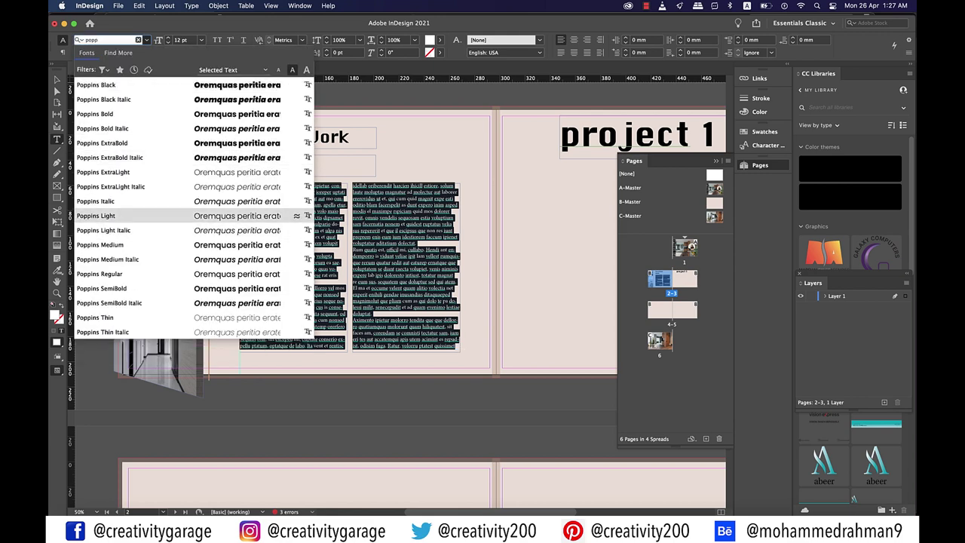
key("Return")
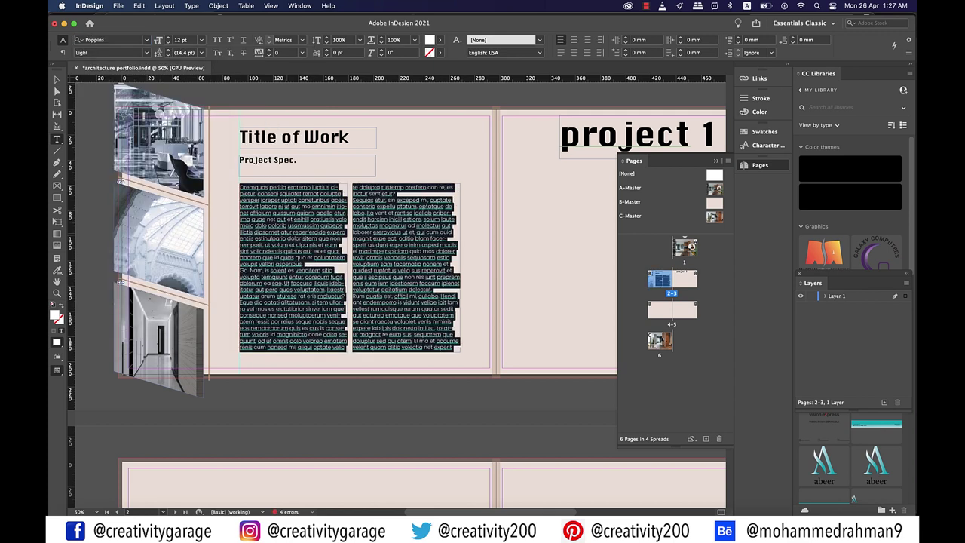
Insert blank lines between the placeholder paragraphs to separate them
left_click(345, 213)
key("Return")
key("Return")
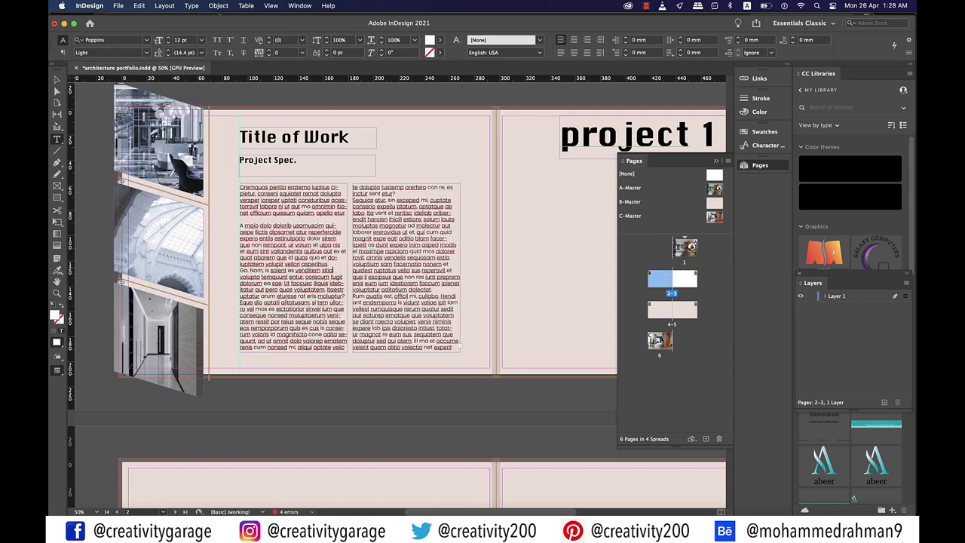
key("Return")
key("Return")
left_click(343, 295)
key("Return")
key("Return")
key("Return")
key("Return")
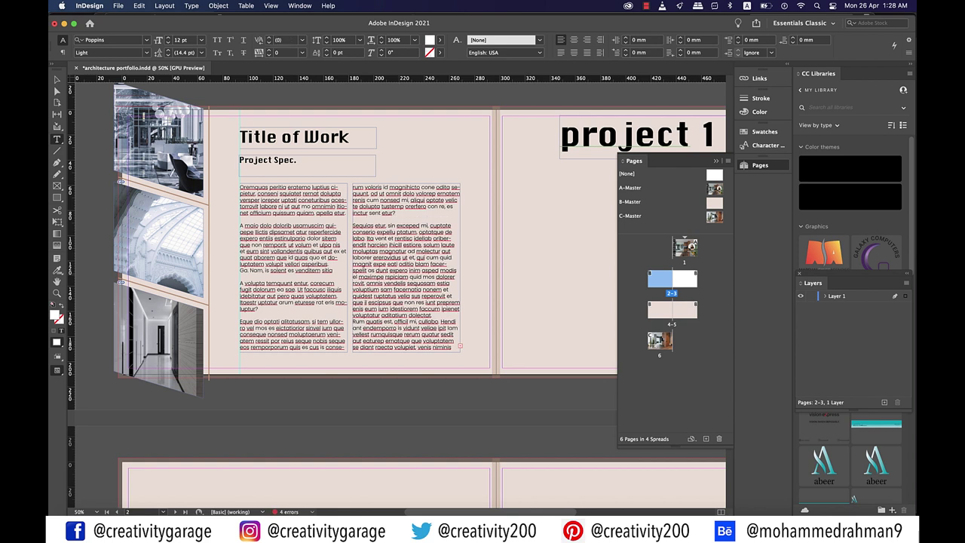
left_click(451, 257)
key("Return")
key("Return")
left_click(431, 321)
key("Return")
key("Return")
key("Escape")
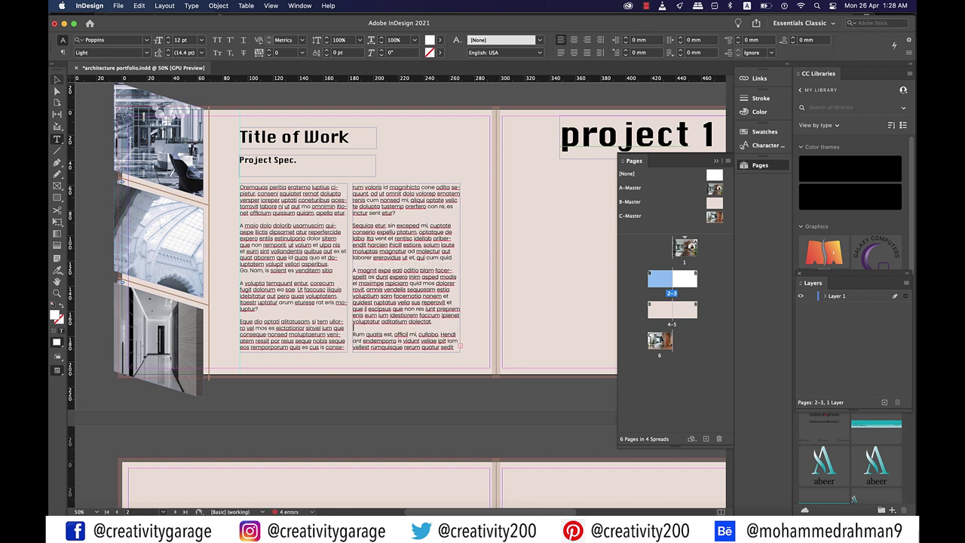
key("backslash")
left_click_drag(234, 133, 236, 185)
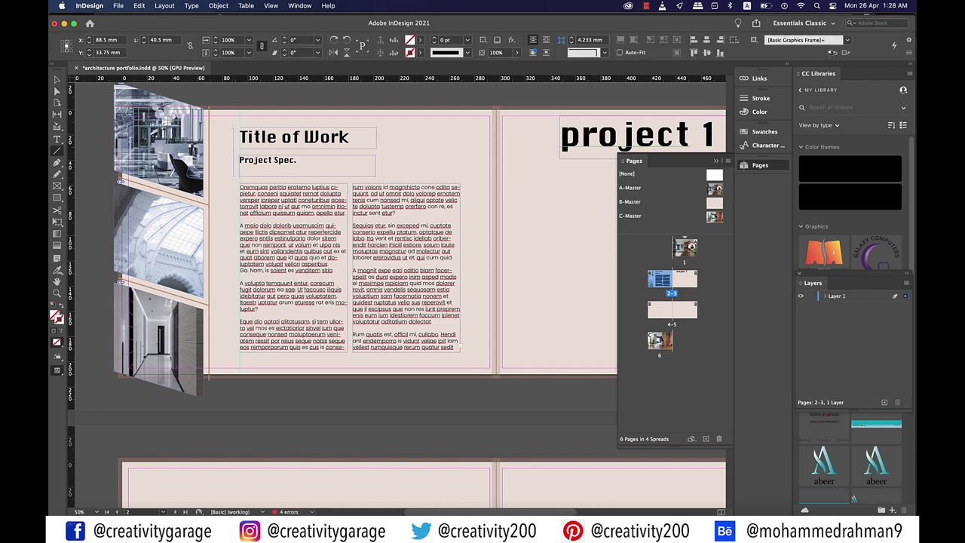
Give the vertical line beside the headings a 5 pt brown stroke from the colour theme, then preview
left_click(467, 40)
left_click(455, 132)
key("shift+i")
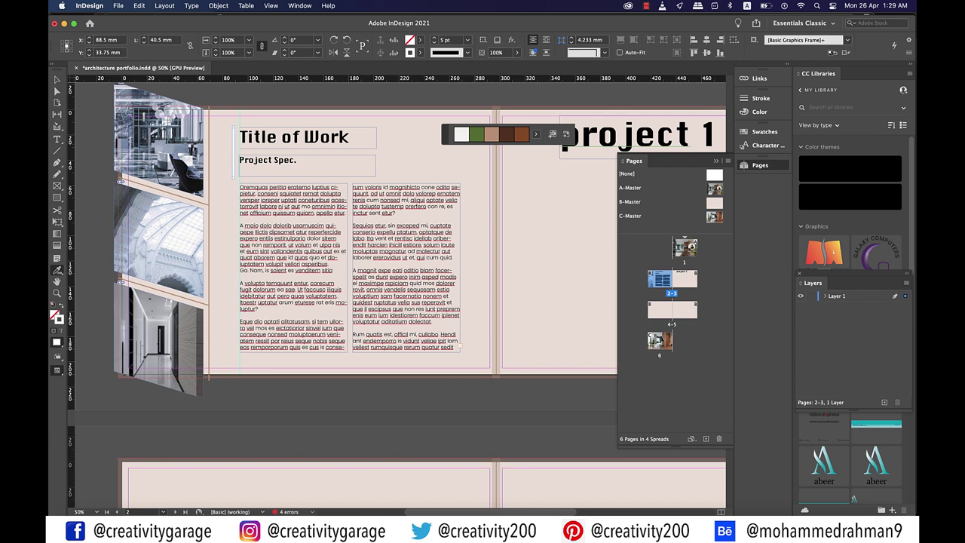
left_click(521, 134)
left_click(232, 151)
key("v")
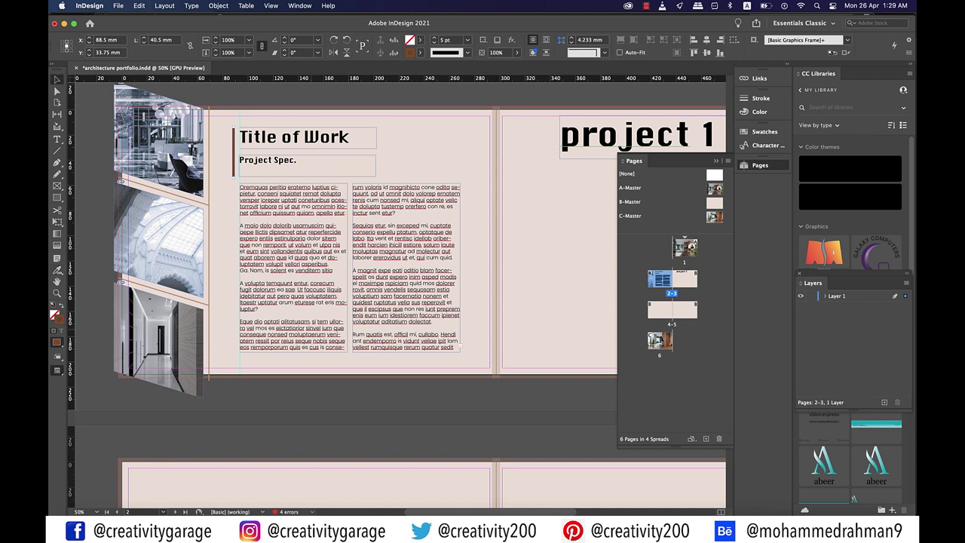
key("super+shift+a")
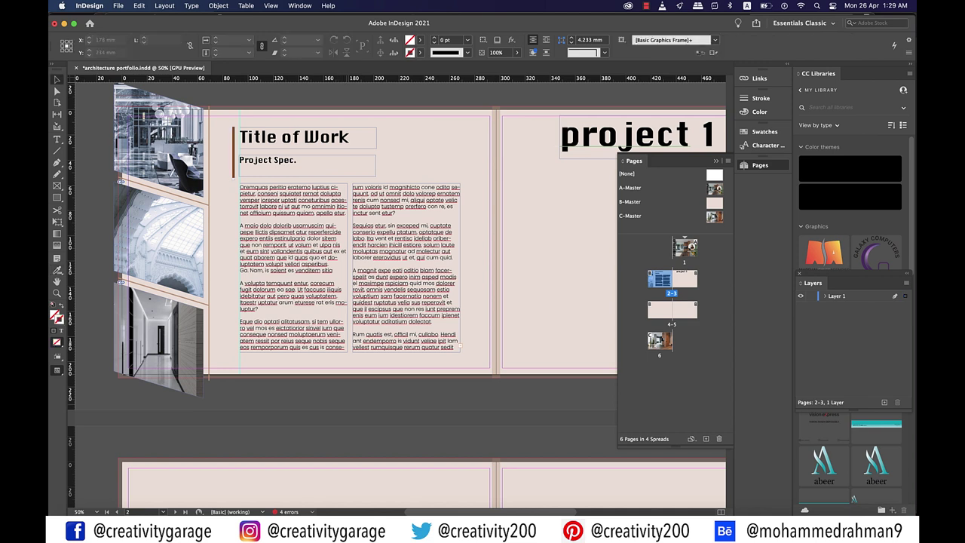
key("w")
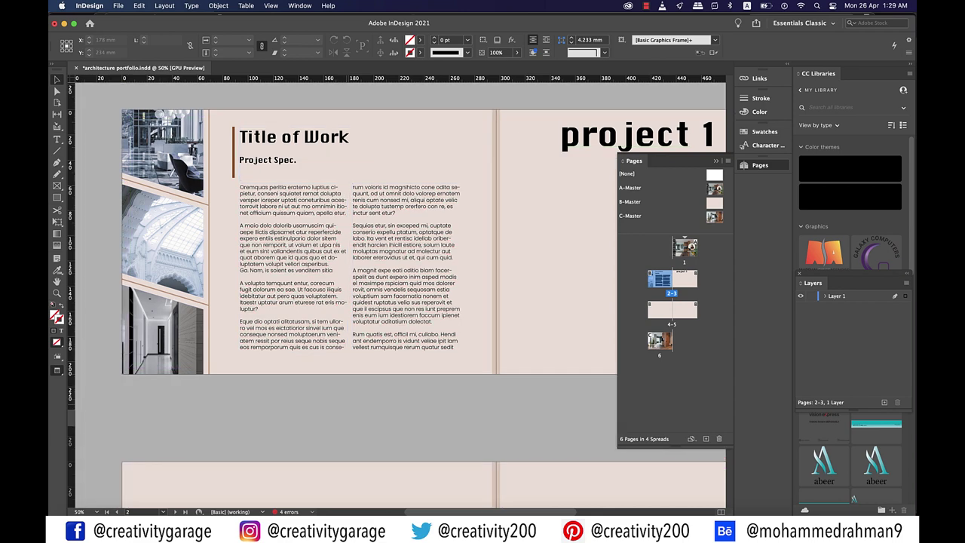
Toggle between Preview and the normal view a few times to check the spread
key("w")
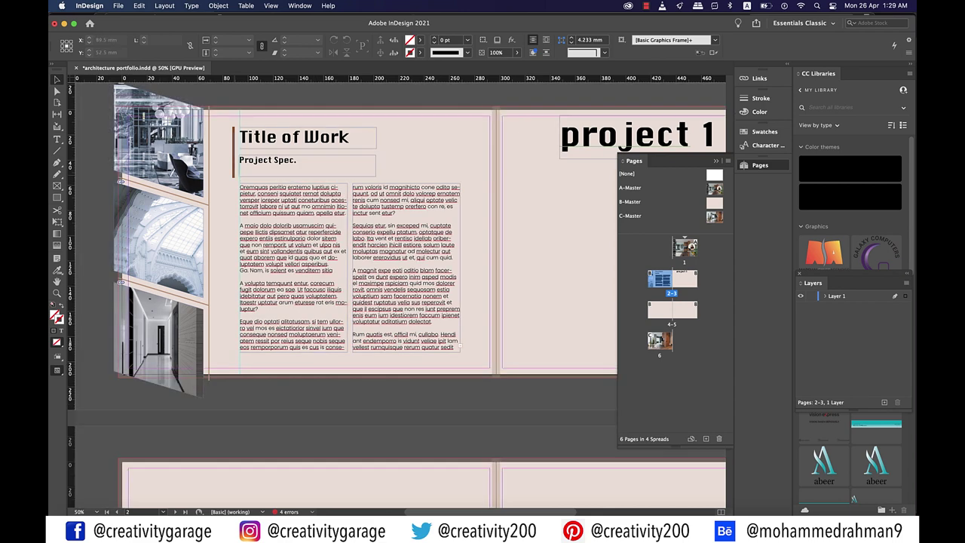
key("a")
key("w")
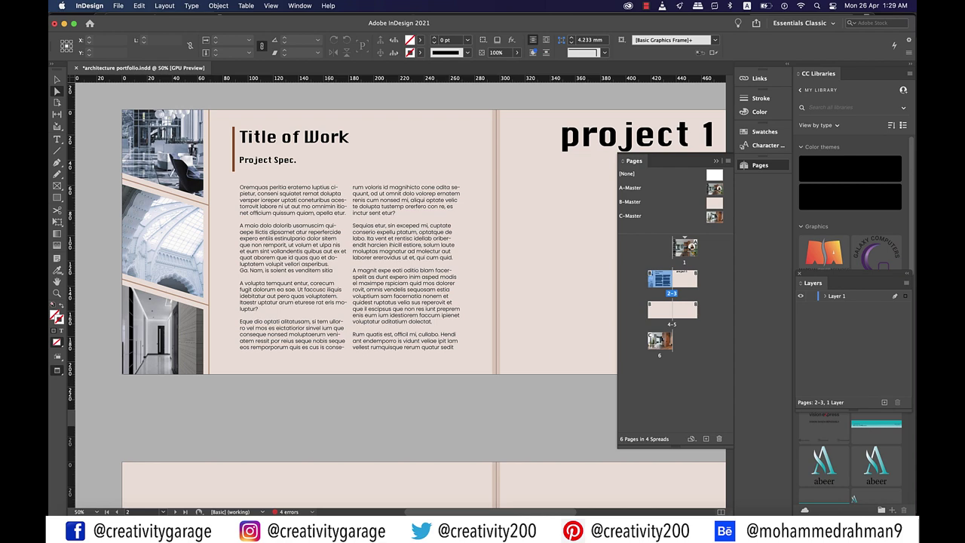
key("w")
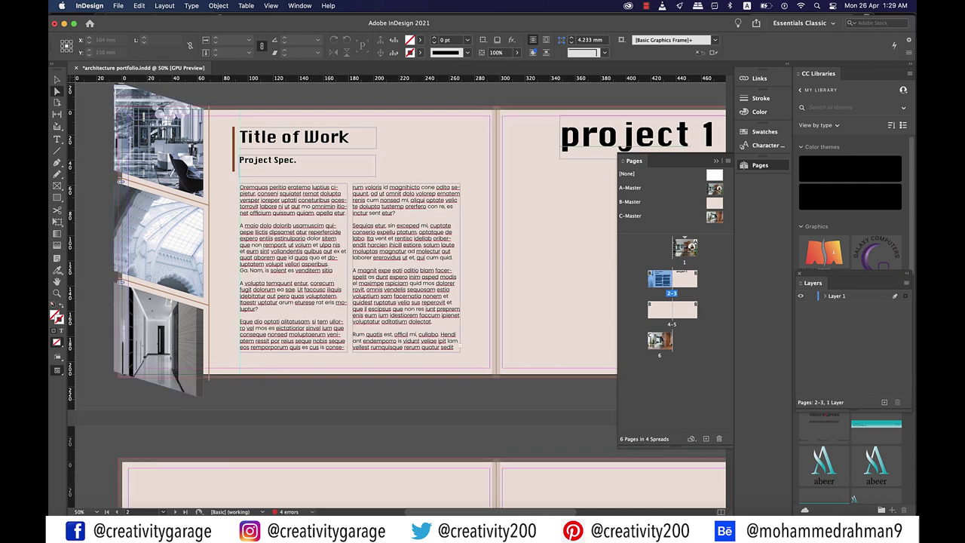
key("w")
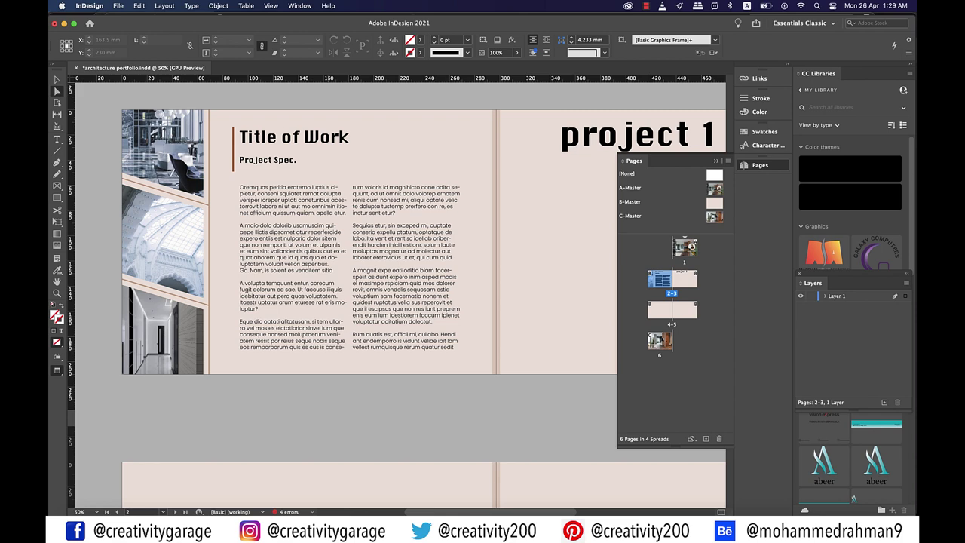
key("w")
Nudge the project 1 heading slightly right and down at the top of page 3
scroll(399, 287, "right", 5)
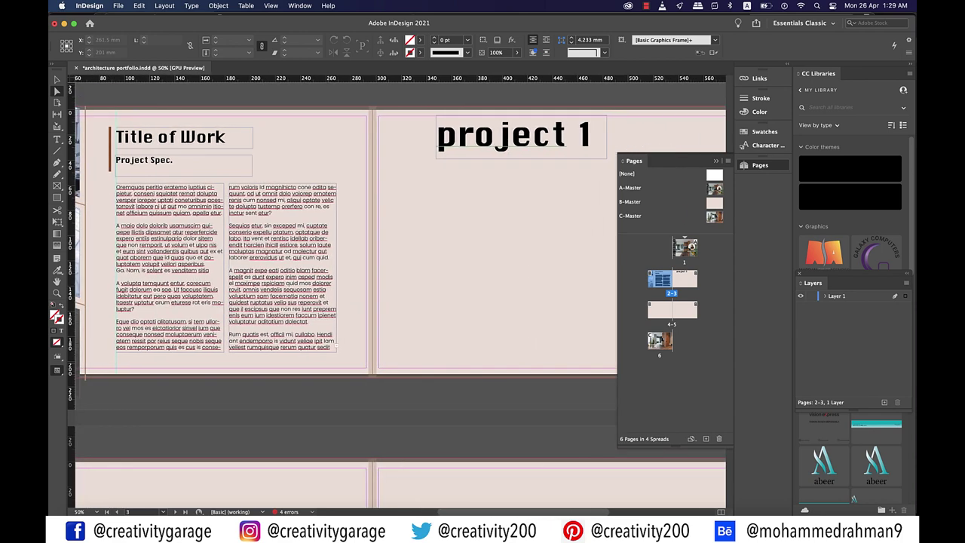
scroll(399, 286, "right", 6)
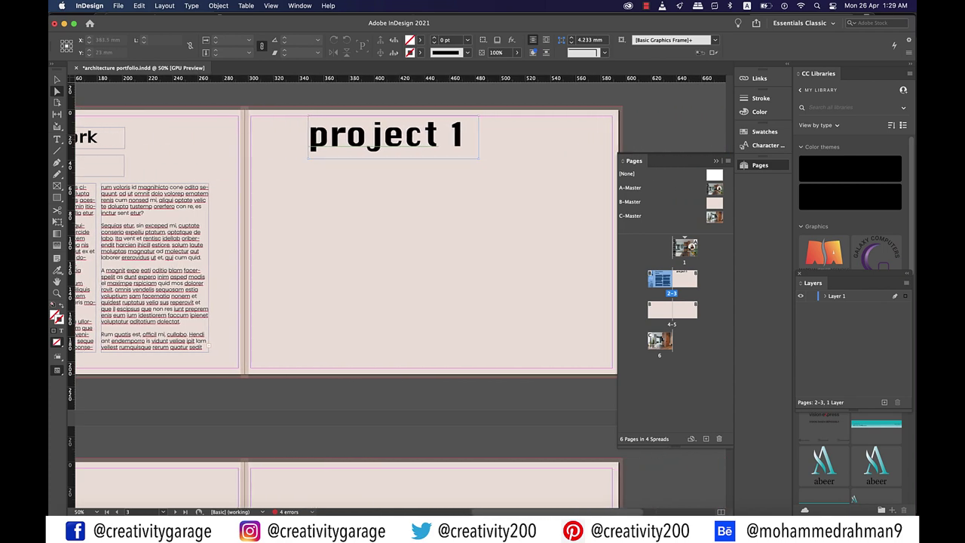
left_click(384, 136)
left_click_drag(384, 136, 347, 140)
Finish typing the 'Project 1' heading at the top of page 3
double_click(368, 140)
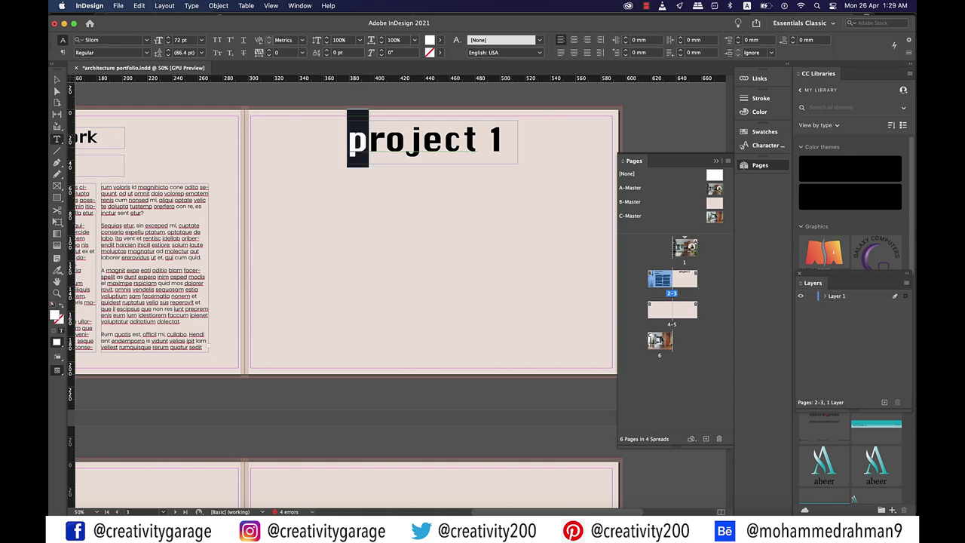
type("P")
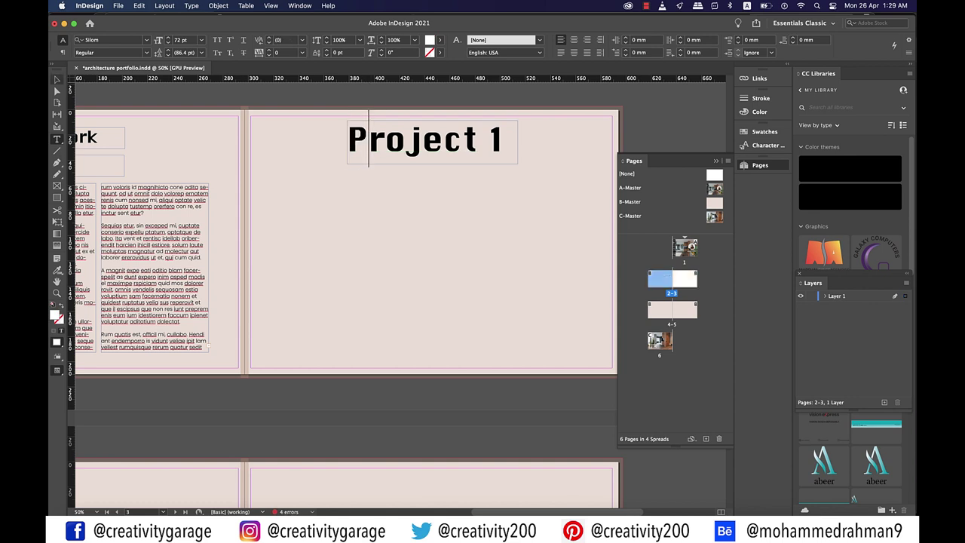
left_click(56, 197)
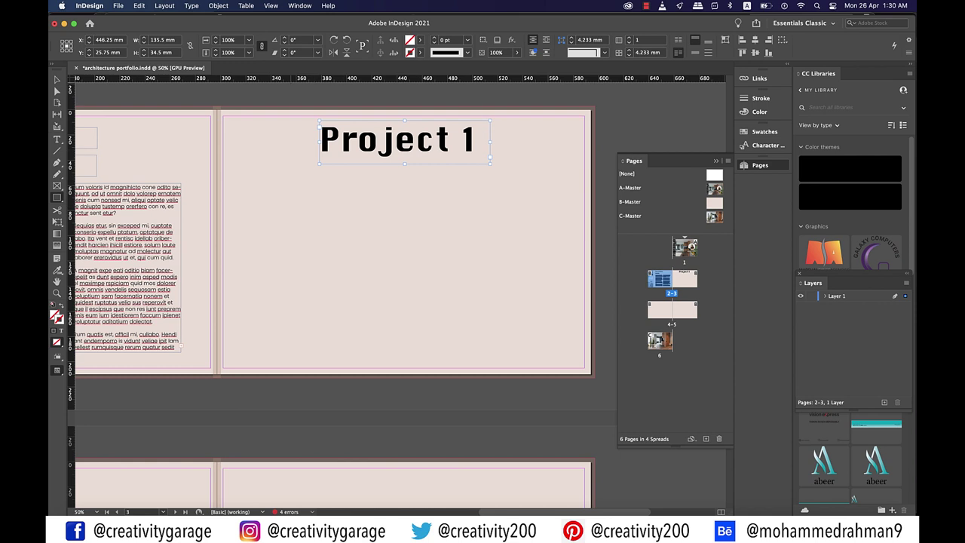
Add a vertical centre guide on page 3 and nudge the Project 1 heading onto it
left_click_drag(223, 217, 585, 264)
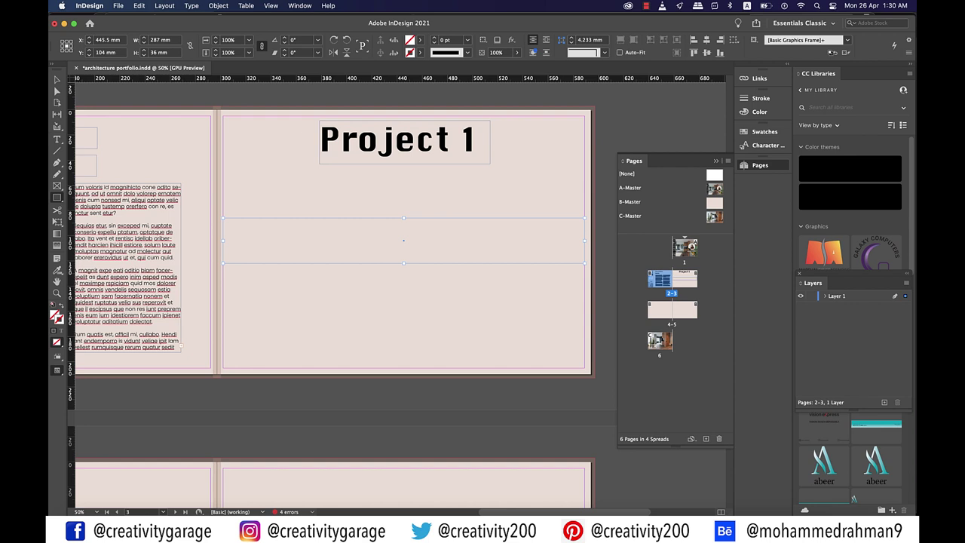
left_click_drag(70, 241, 404, 241)
key("v")
left_click(403, 140)
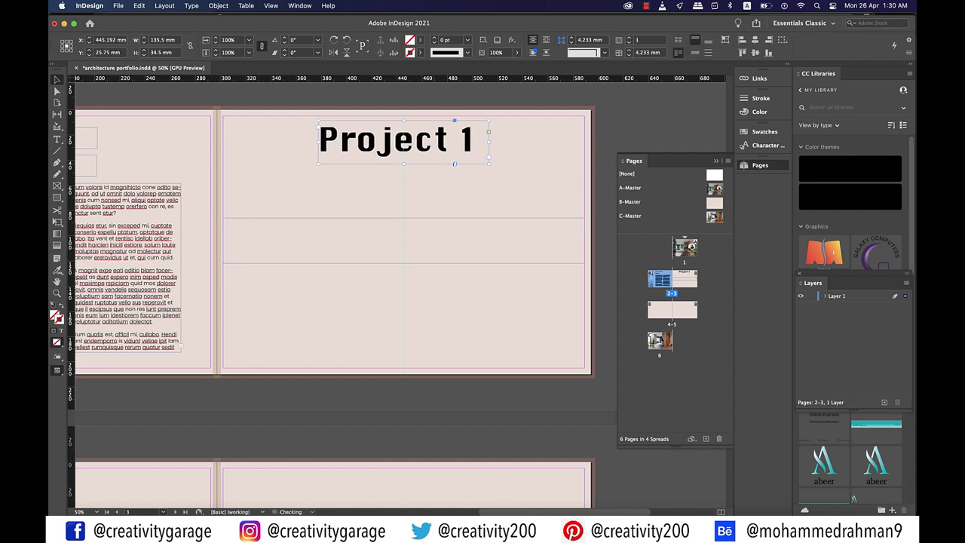
key("Right")
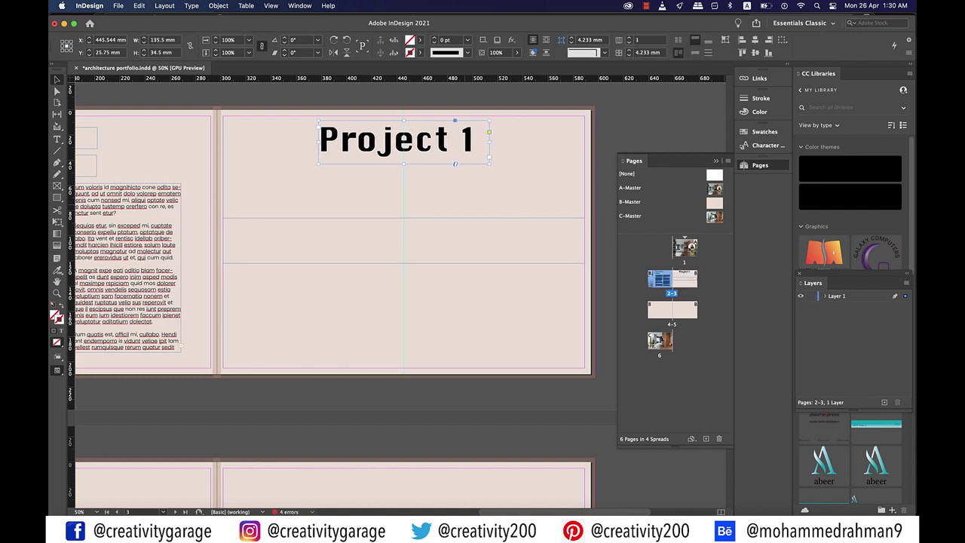
key("super+shift+a")
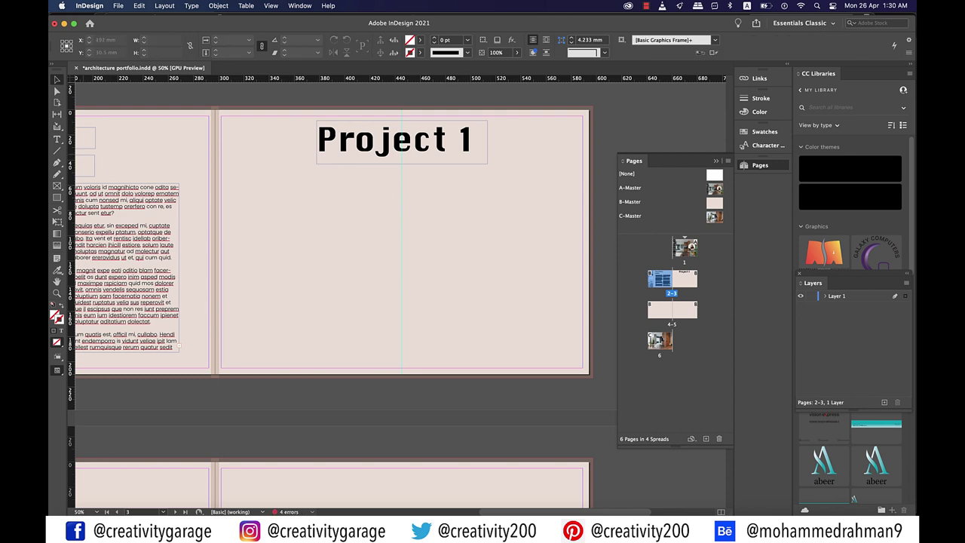
Draw a large rectangle frame below the heading and place the floor-plan image in it
left_click(56, 186)
mouse_move(238, 169)
left_mouse_down()
mouse_move(339, 257)
mouse_move(567, 353)
left_mouse_up()
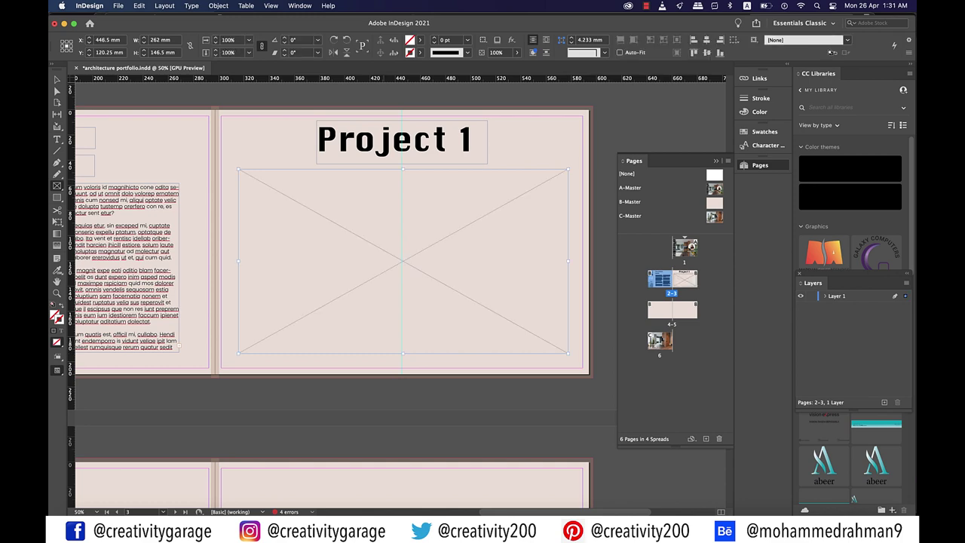
left_click(118, 5)
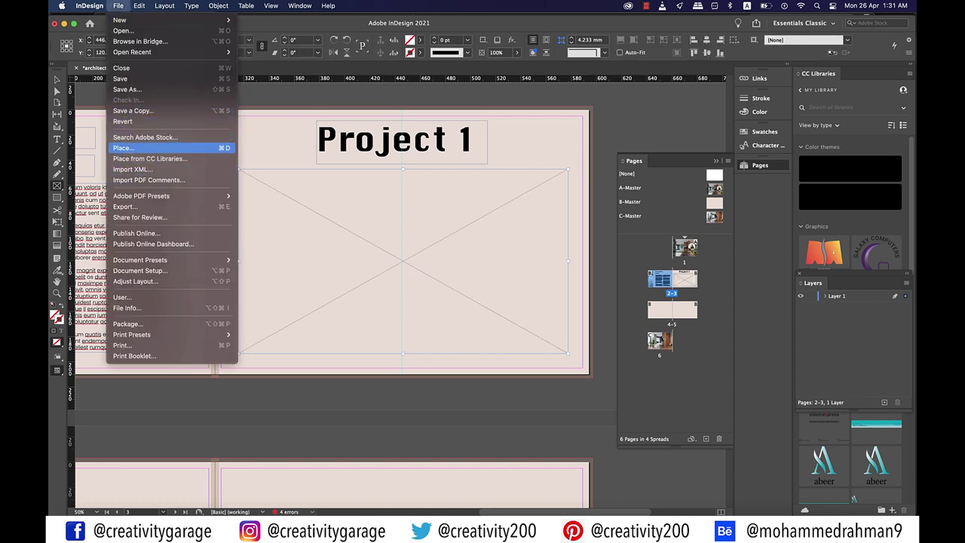
left_click(123, 148)
left_click(398, 133)
left_click(655, 284)
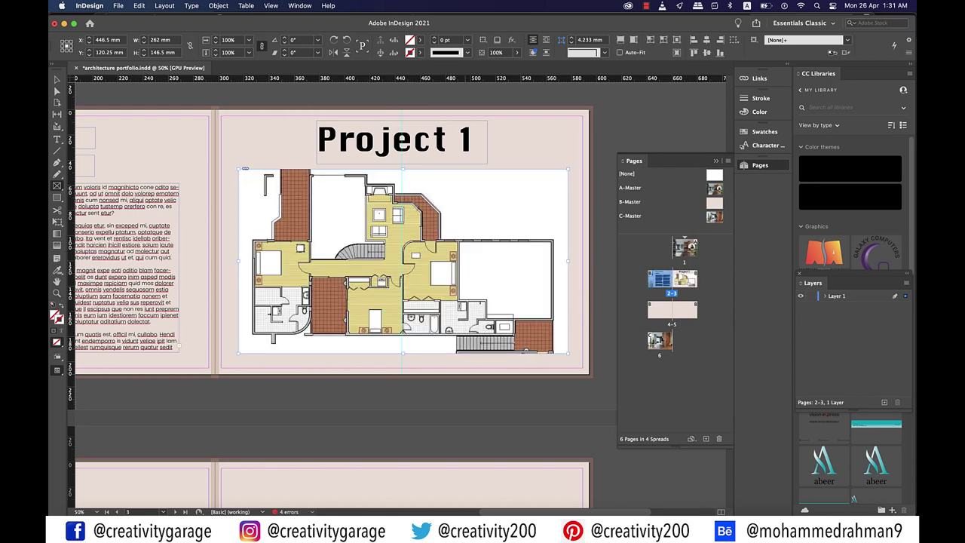
Fit the floor plan proportionally to its frame, then zoom out to show every page
right_click(467, 171)
mouse_move(498, 334)
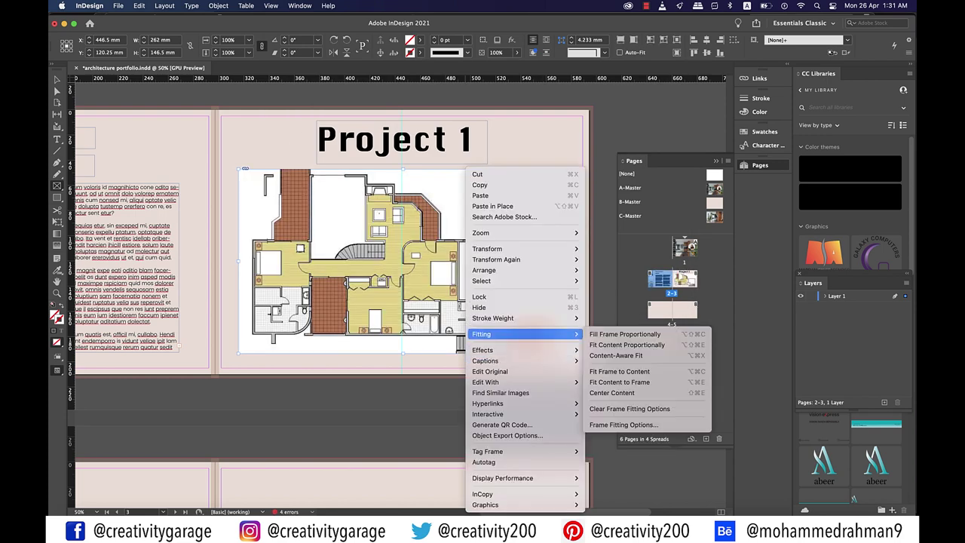
left_click(619, 382)
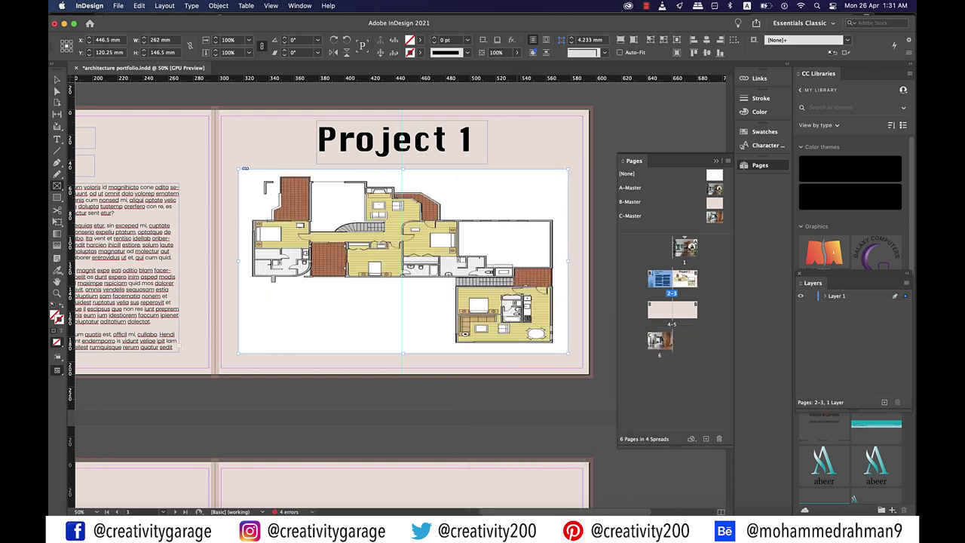
left_click(57, 79)
left_click(672, 309)
key("super+minus")
key("super+minus")
key("super+minus")
key("super+minus")
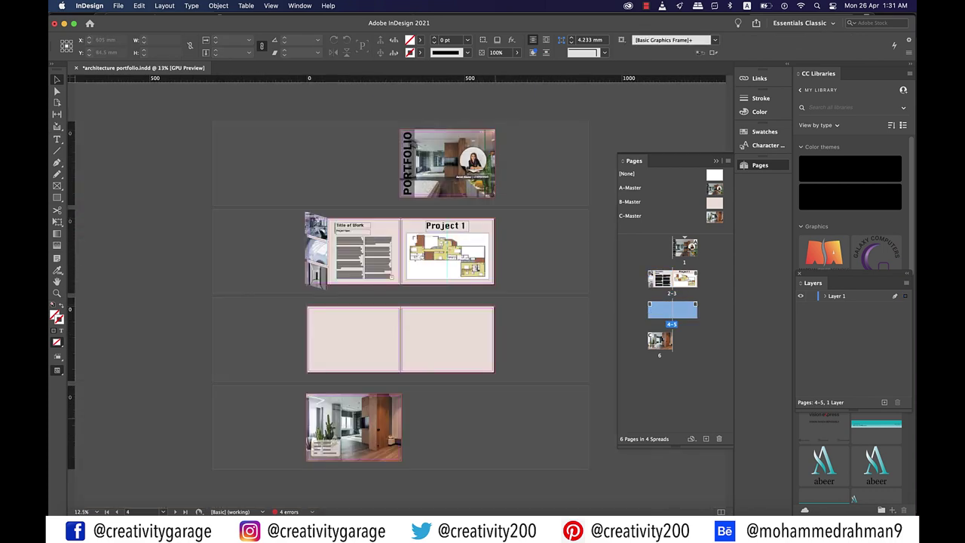
Zoom in on spread 2–3 and switch to Preview mode, hiding guides and frame edges
key("super+equal")
scroll(390, 295, "right", 3)
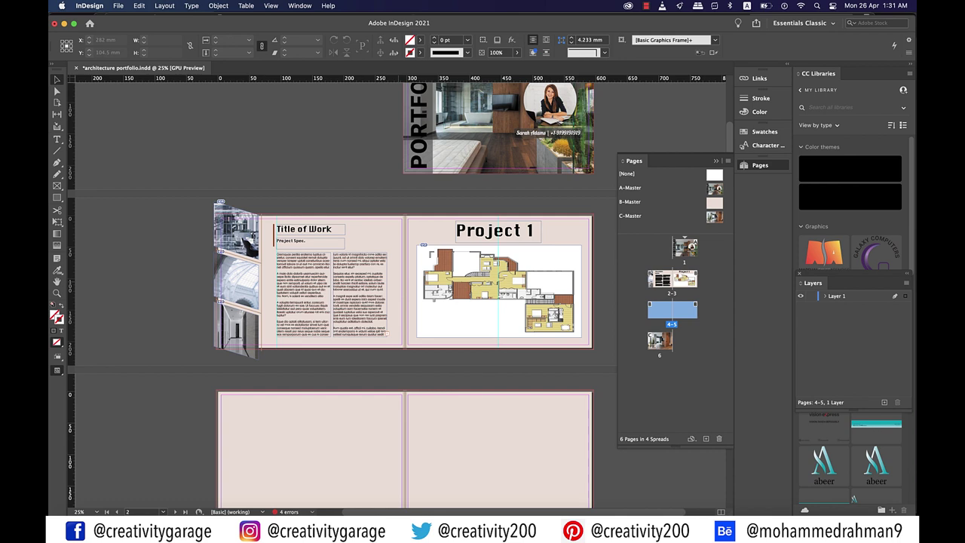
key("w")
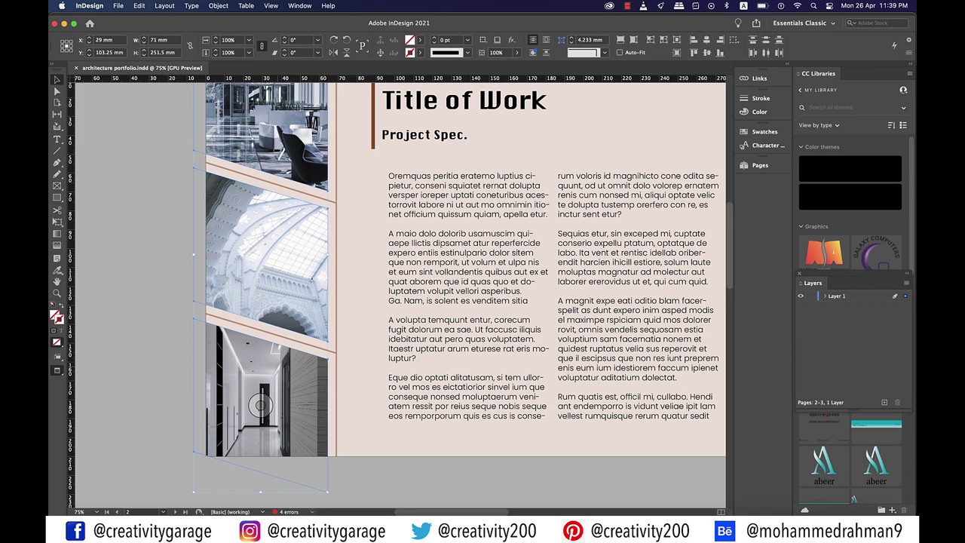
Add a Bevel and Emboss effect to the photo column with Pillow Emboss style and Multiply highlight
right_click(277, 183)
mouse_move(302, 370)
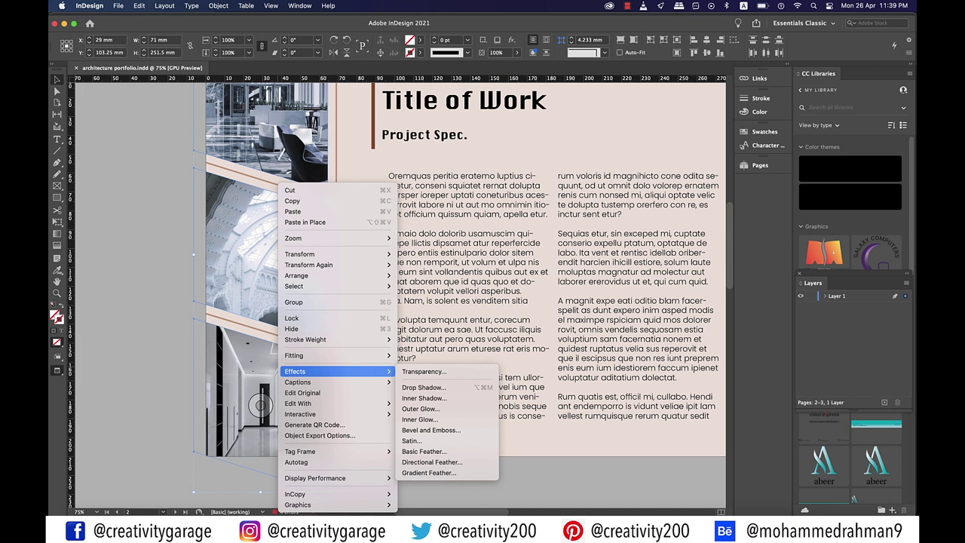
left_click(430, 430)
left_click(784, 131)
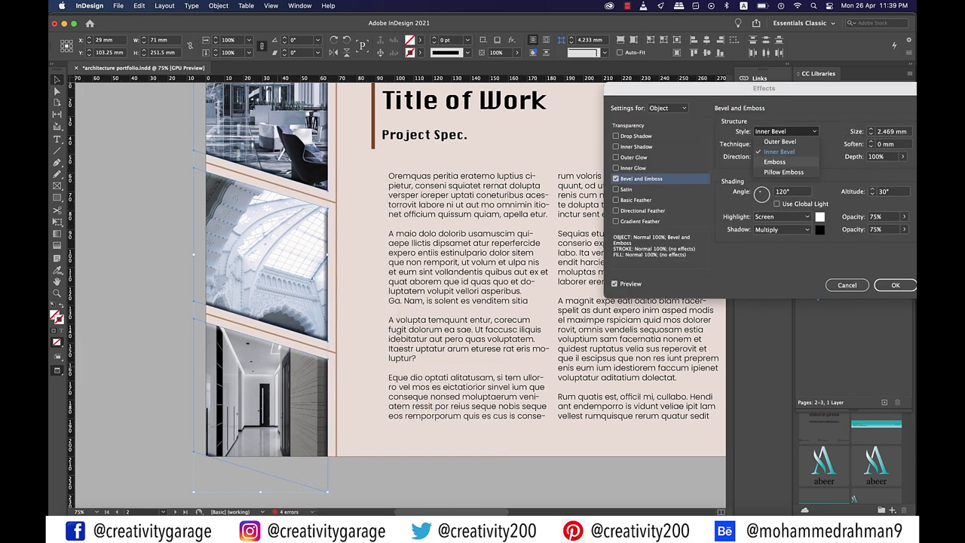
left_click(783, 171)
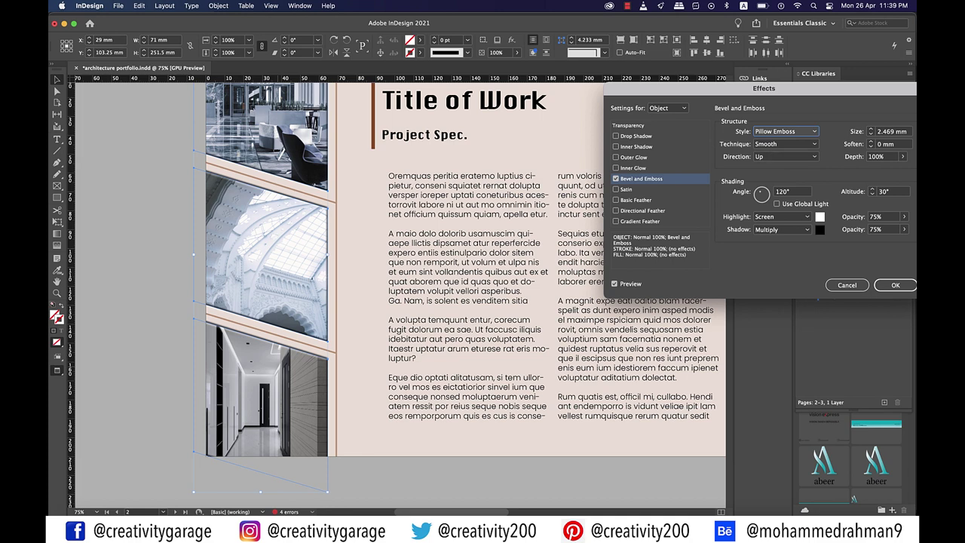
left_click(781, 217)
left_click(776, 206)
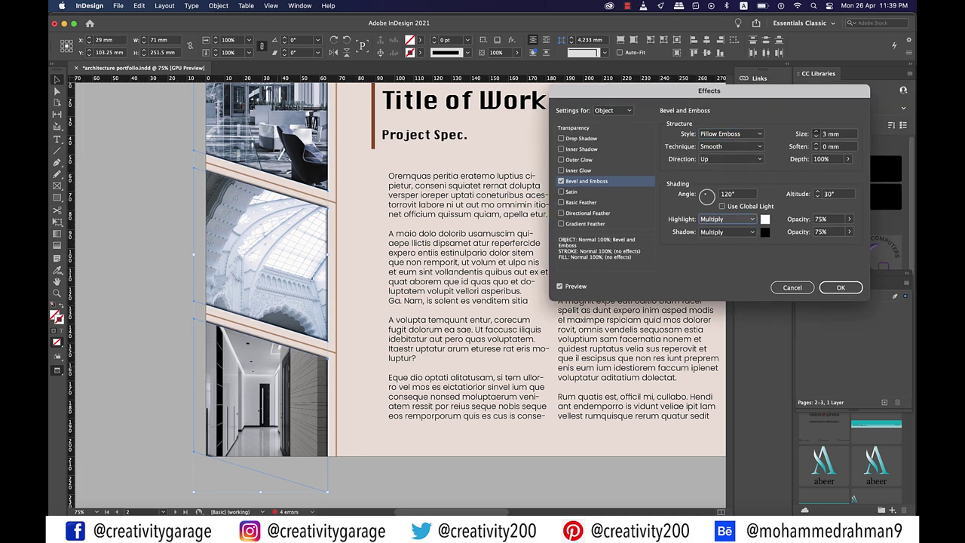
Set the bevel highlight colour to black and size to 3 mm, then apply it
key("Up")
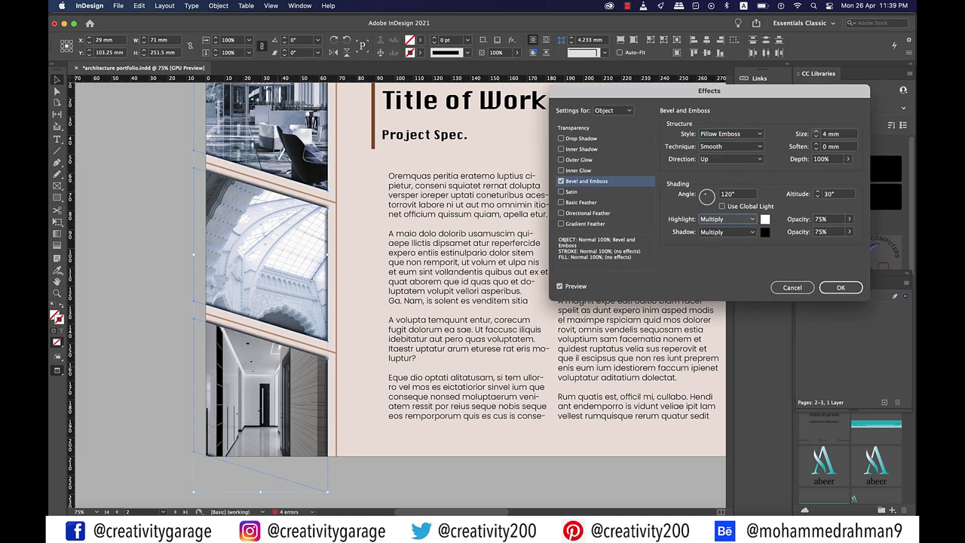
left_click(764, 219)
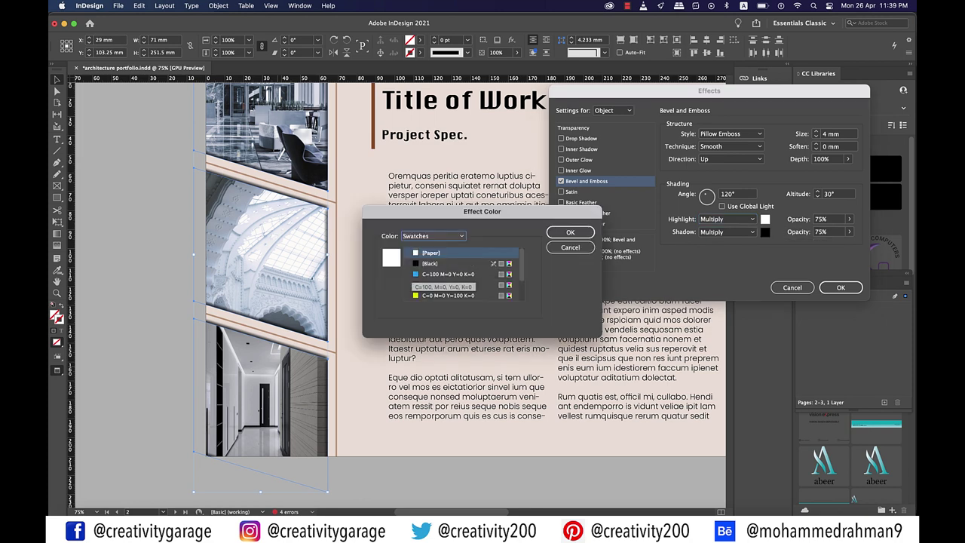
left_click(429, 263)
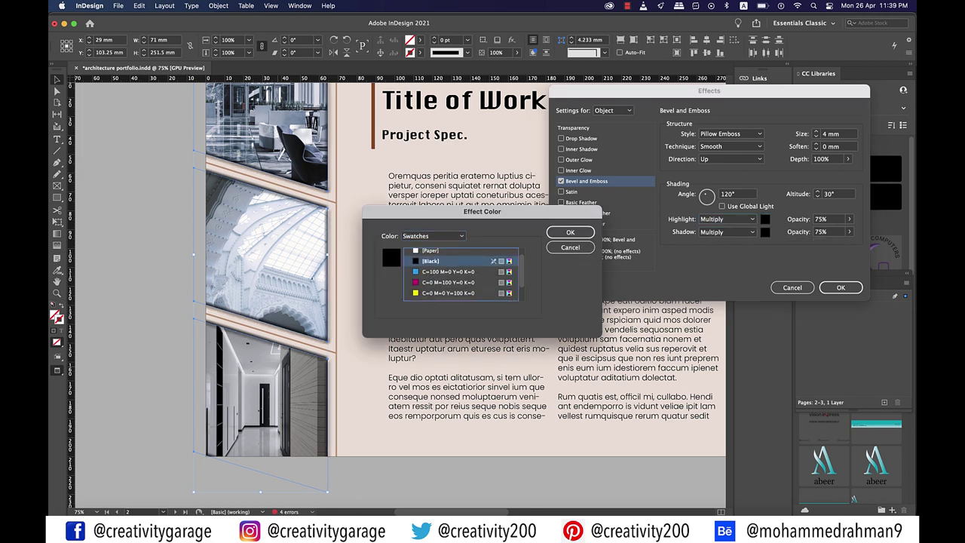
left_click(569, 232)
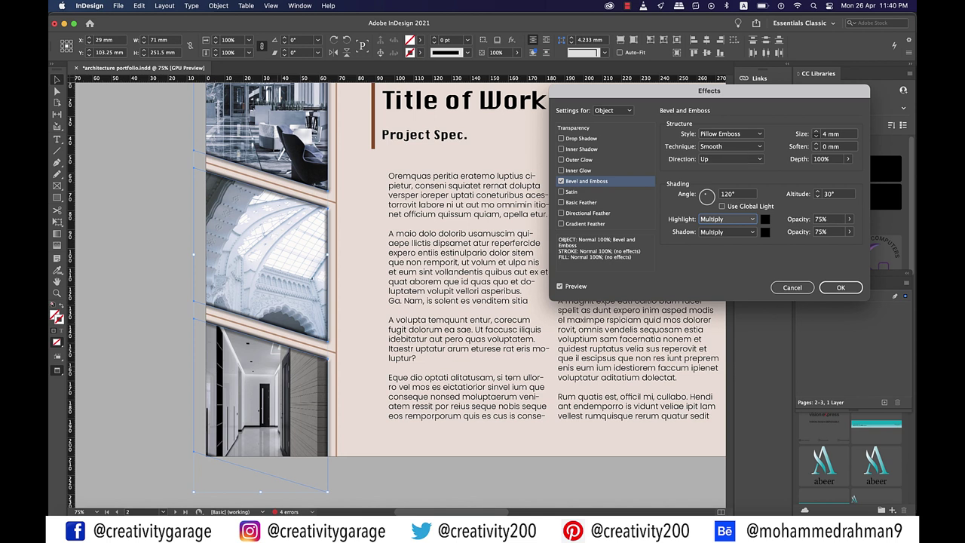
key("Down")
key("Return")
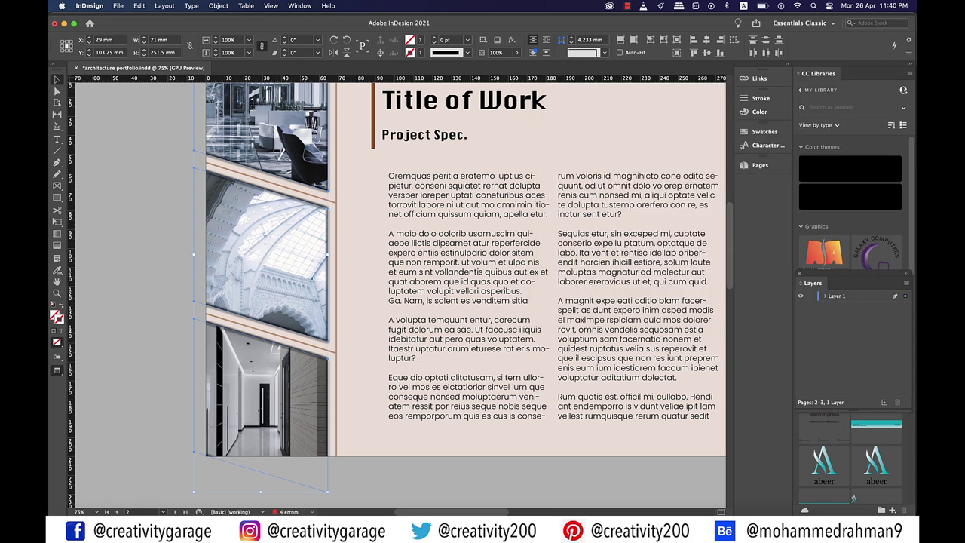
key("super+shift+a")
Zoom and scroll to view the whole Title of Work and Project 1 spread 2–3
scroll(399, 294, "up", 3)
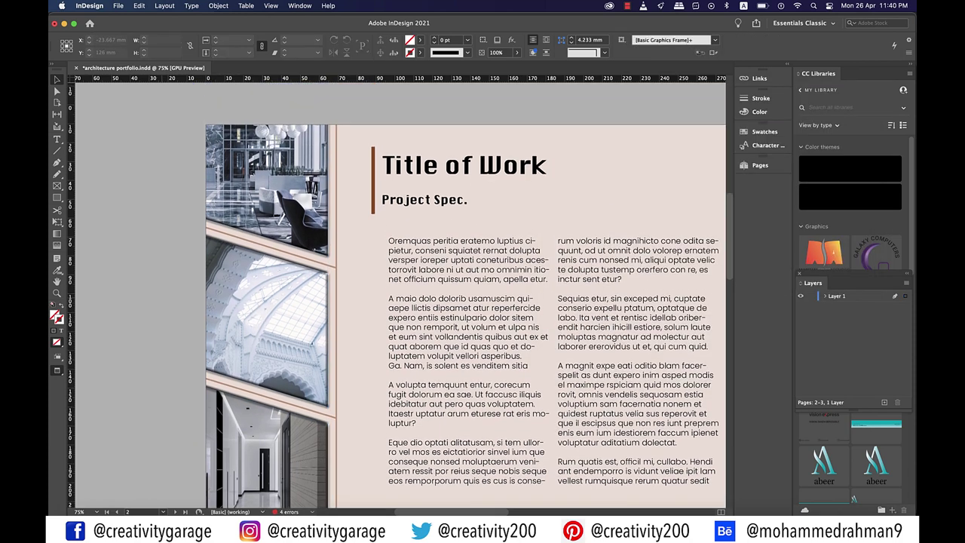
scroll(399, 294, "up", 1)
scroll(399, 293, "down", 3)
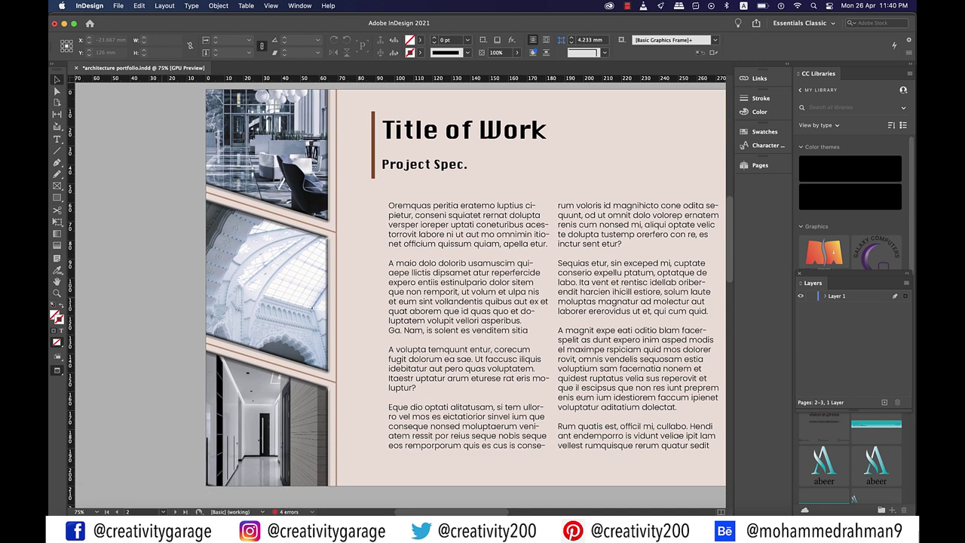
key("super+minus")
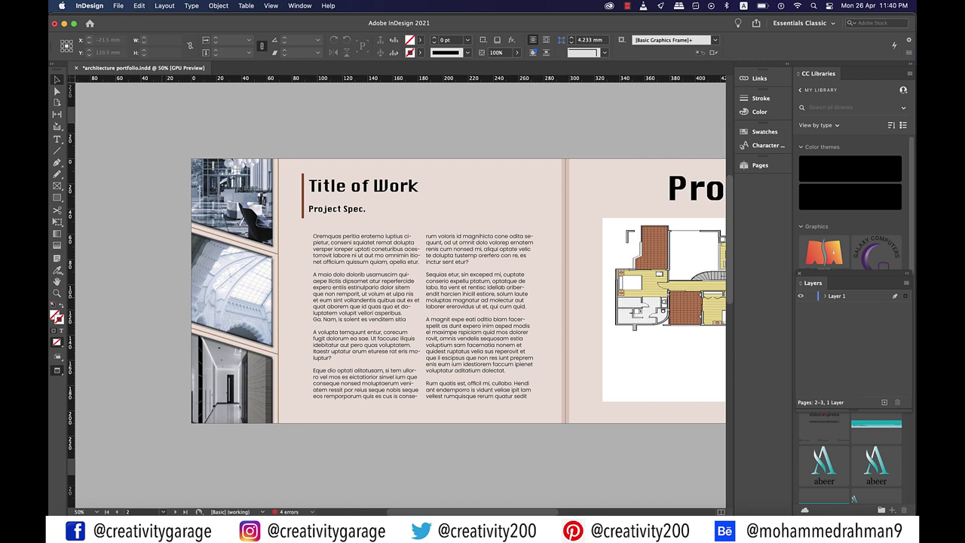
scroll(458, 290, "right", 1)
scroll(459, 290, "down", 1)
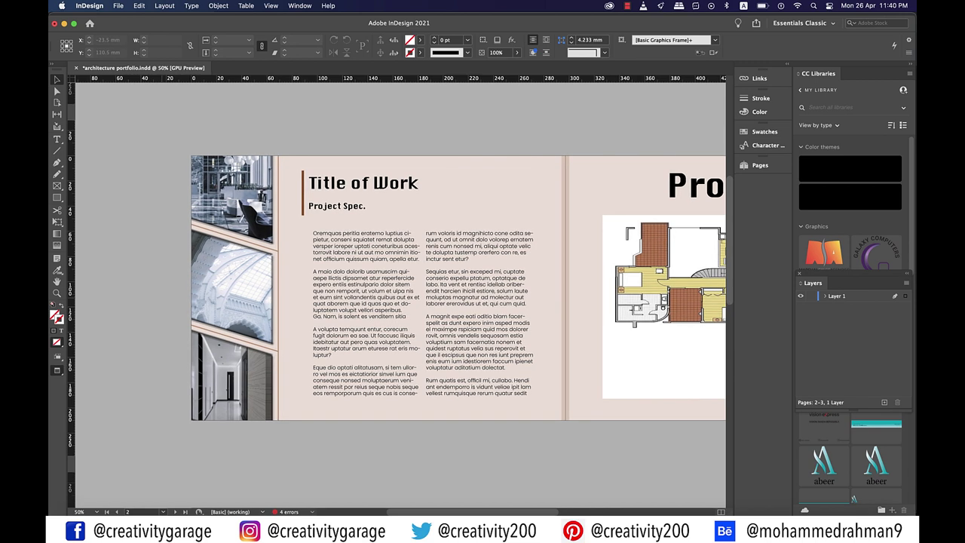
scroll(400, 291, "down", 2)
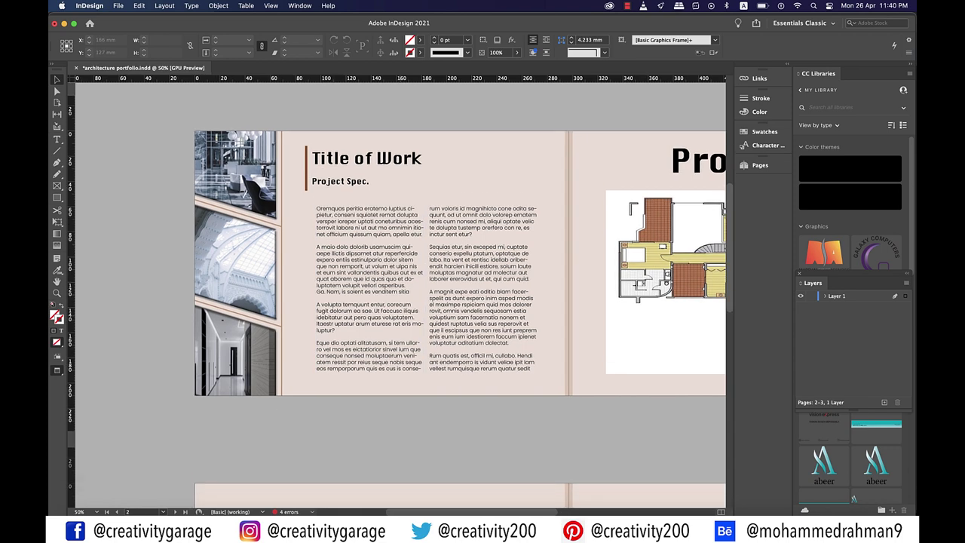
key("super+minus")
key("super+minus")
key("super+equal")
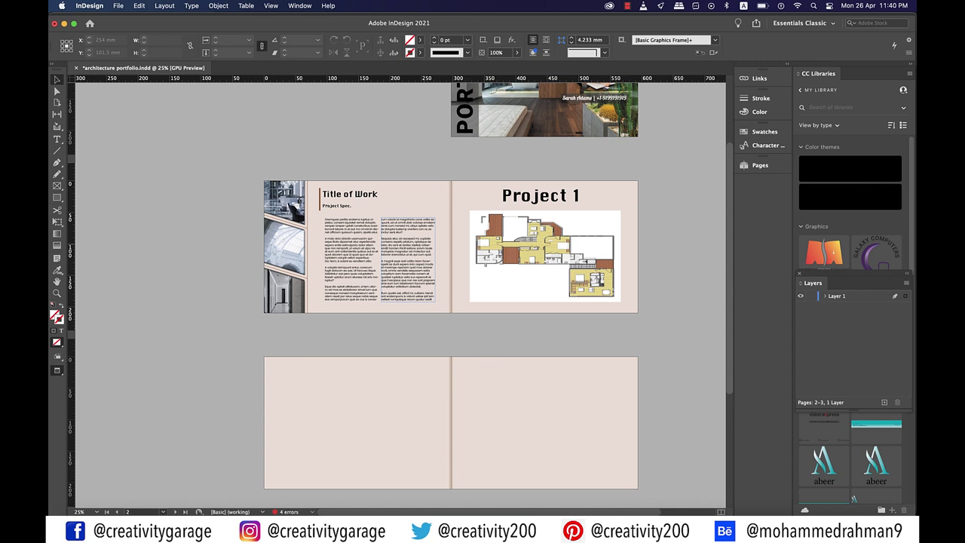
scroll(399, 293, "right", 3)
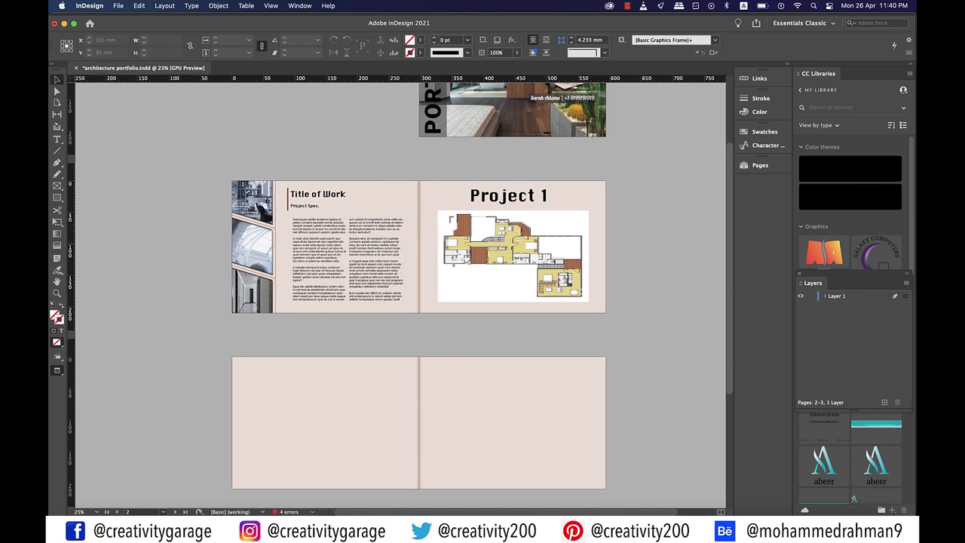
Show the Paragraph Styles panel and select the word 'Project' in the heading
left_click(299, 5)
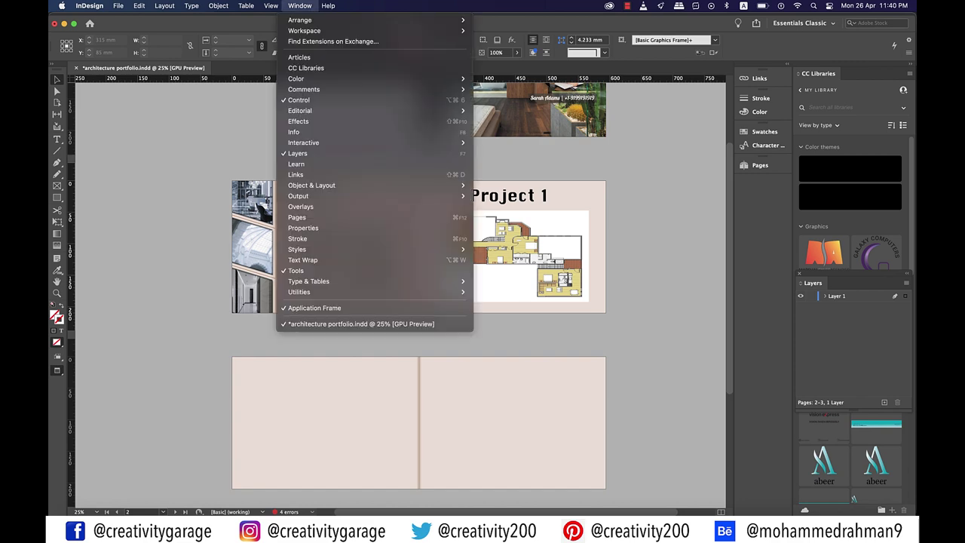
mouse_move(297, 249)
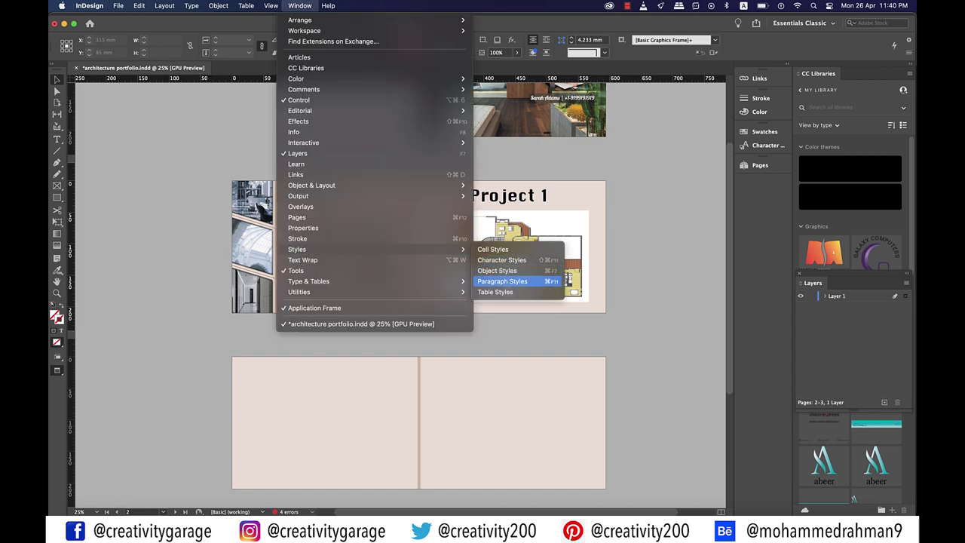
left_click(503, 281)
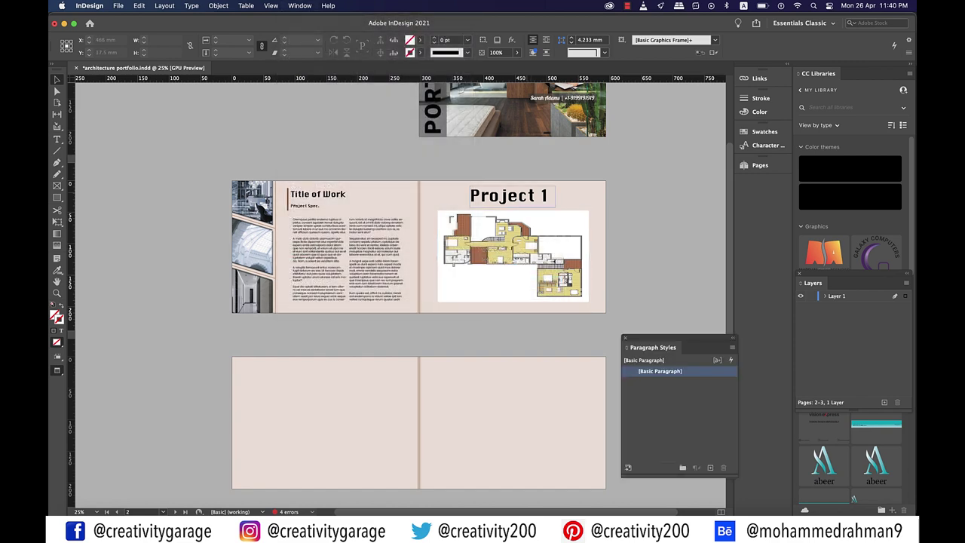
left_click(539, 204)
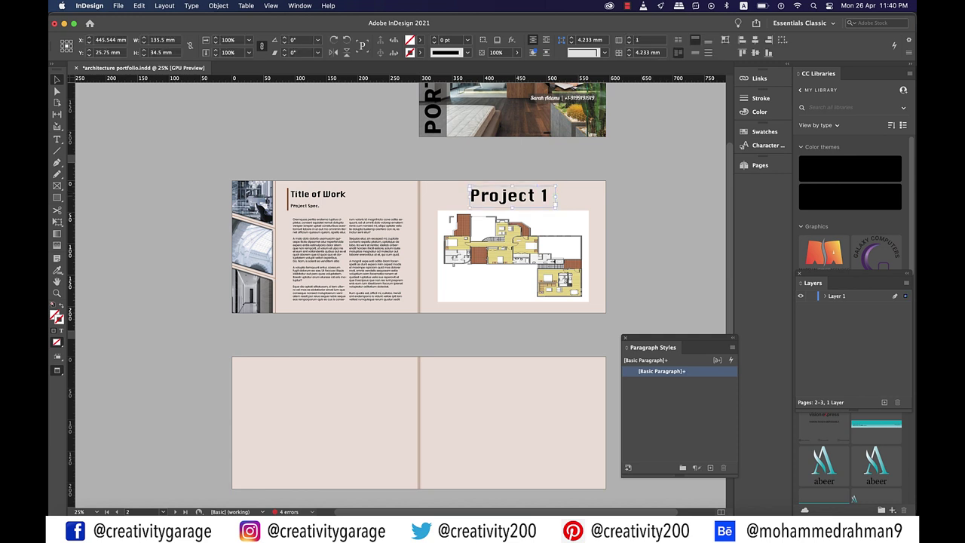
double_click(540, 211)
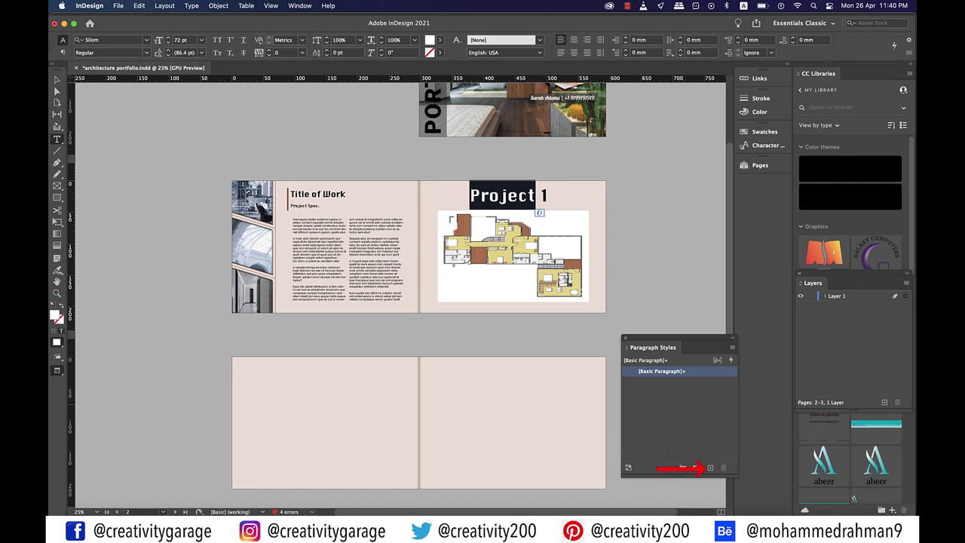
Create a new paragraph style from the heading and name it 'main_heading'
left_click(710, 467)
left_click(662, 382)
left_click(662, 382)
type("main_heading")
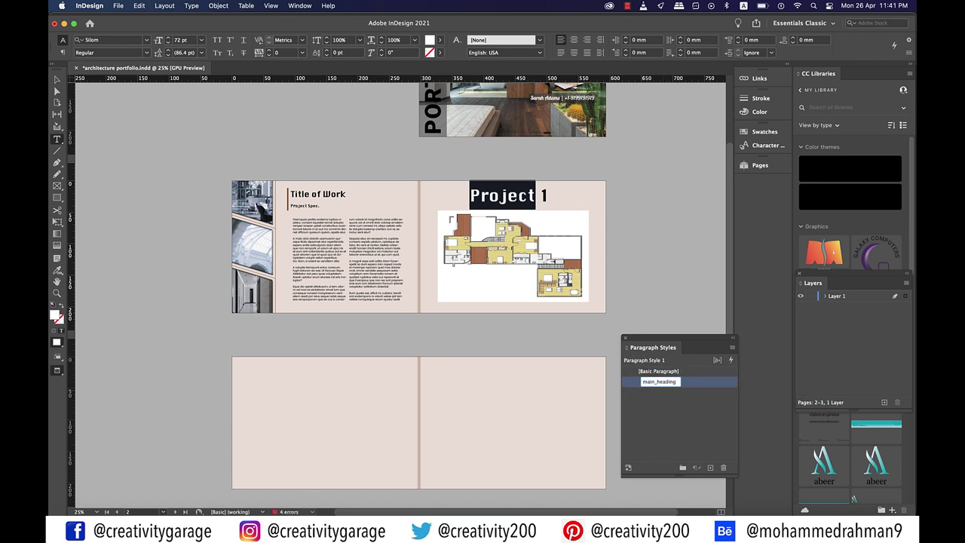
key("Return")
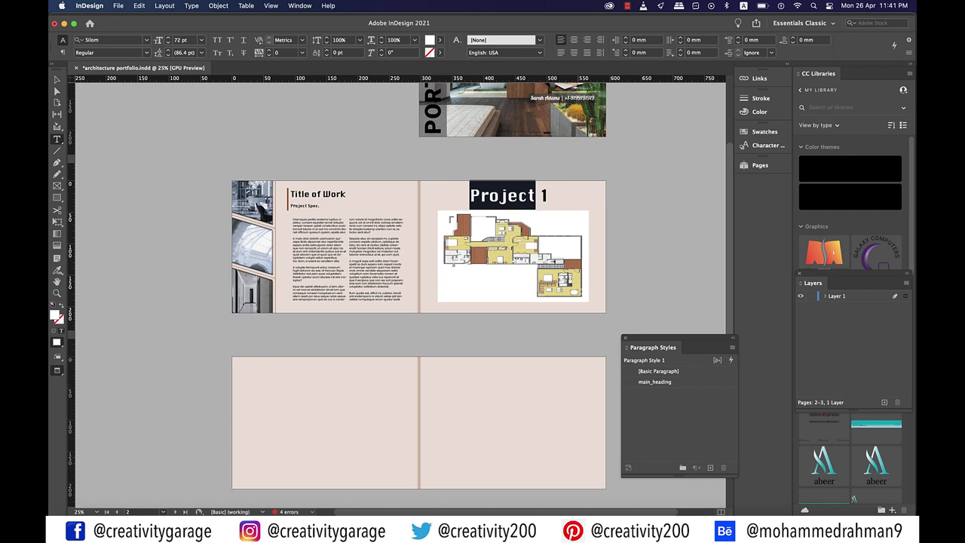
key("super+shift+a")
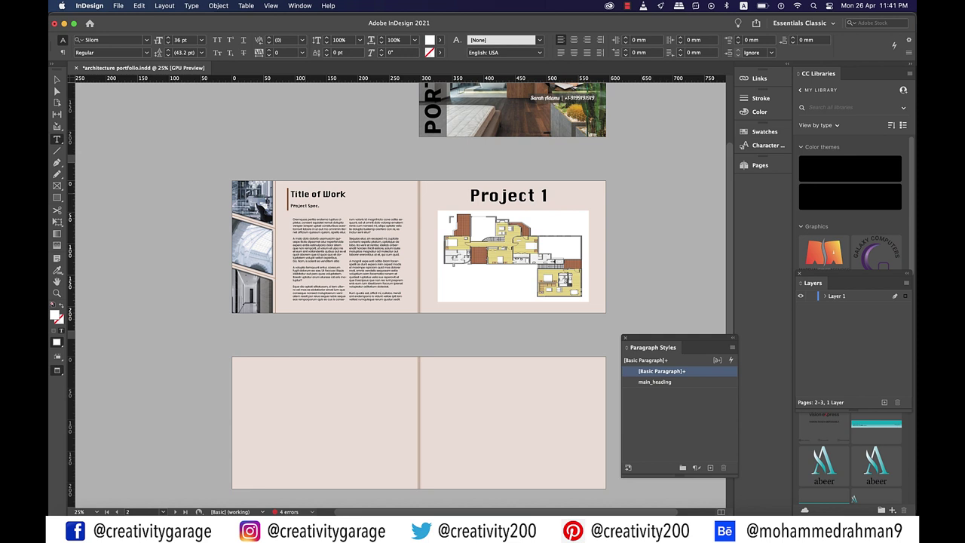
Create a paragraph style named 'heading' from the Title of Work text
double_click(300, 193)
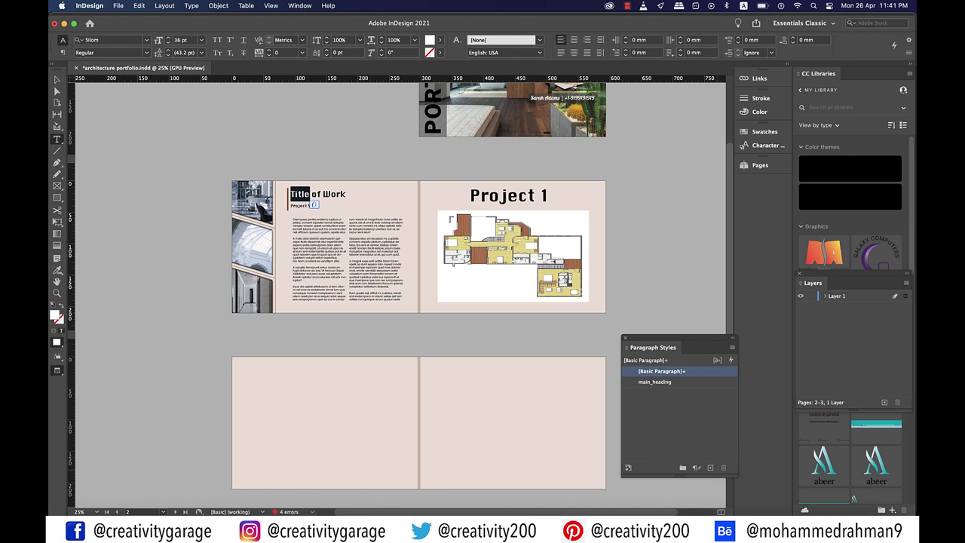
left_click(710, 467)
double_click(658, 382)
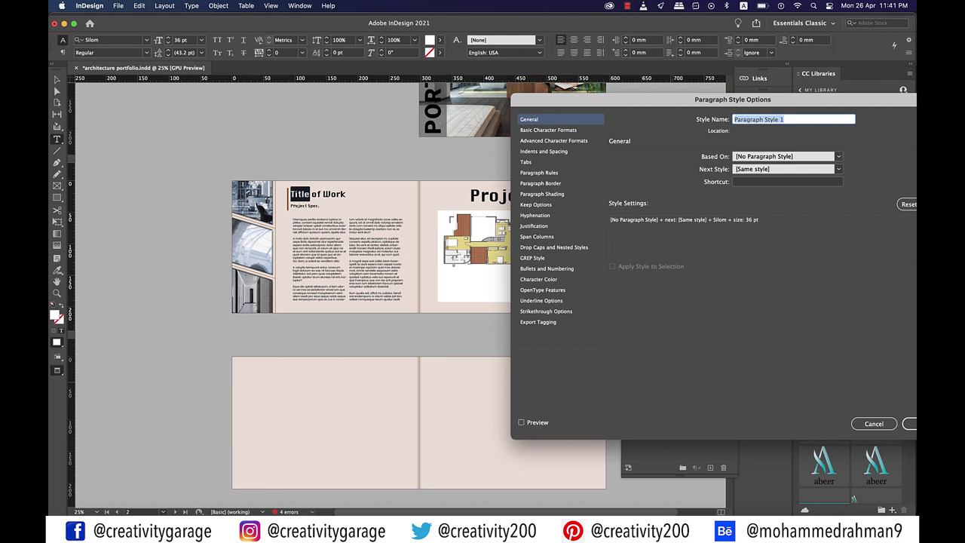
type("heading")
key("Return")
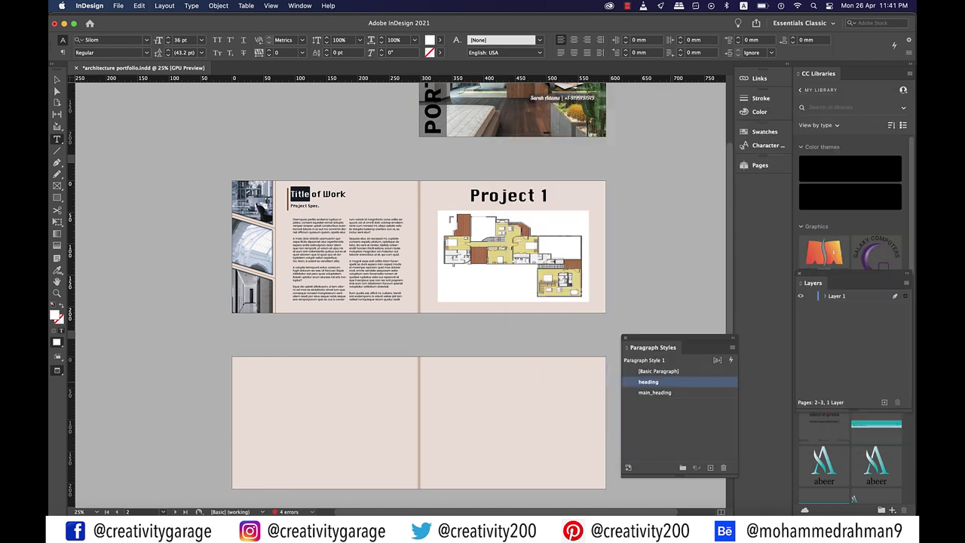
Create 'sub_heading' from the Project Spec. line and 'text' from the body copy
left_click_drag(291, 205, 317, 208)
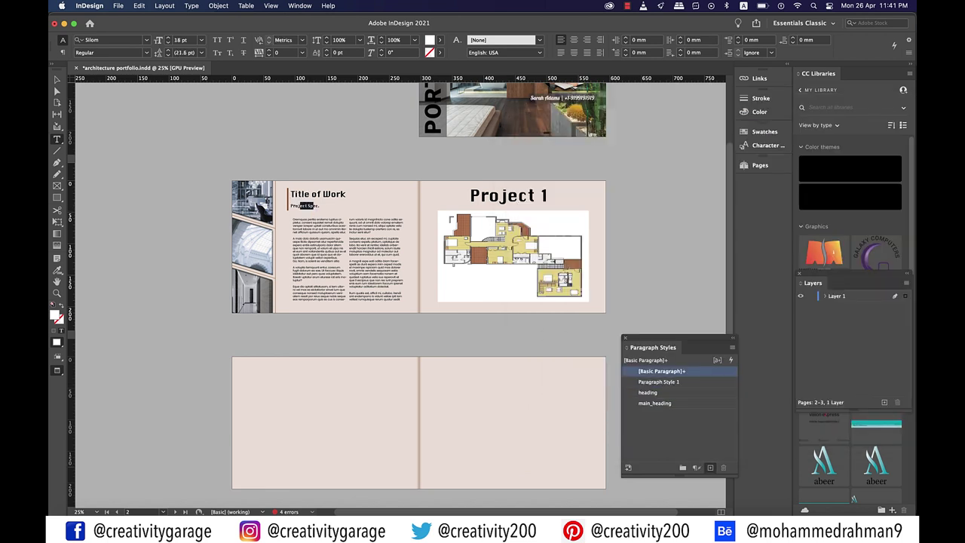
left_click(709, 467)
type("sub-heading")
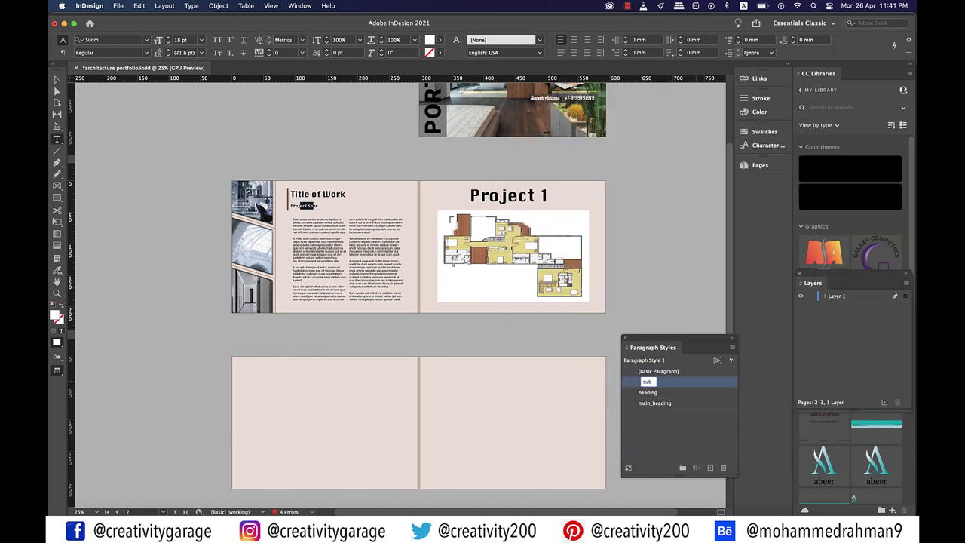
key("Return")
double_click(305, 249)
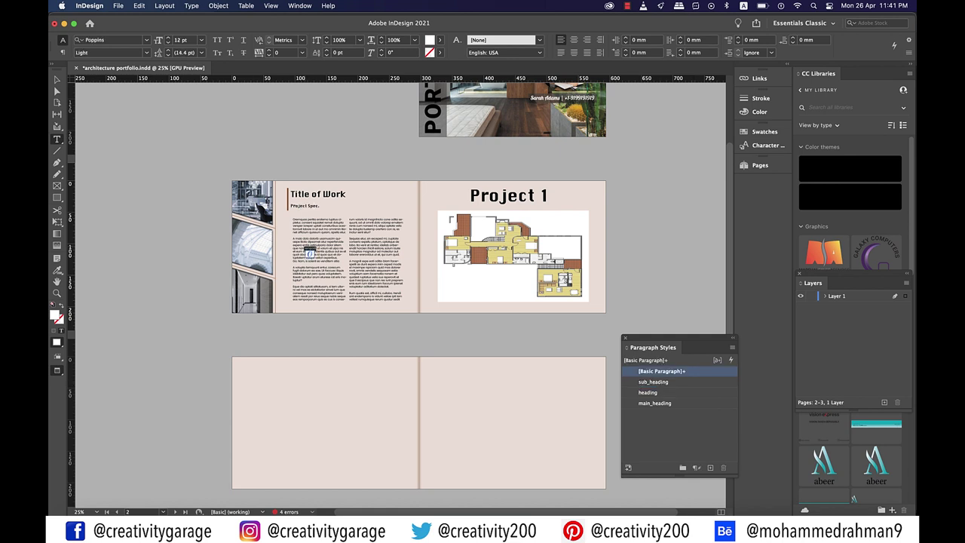
left_click(709, 467)
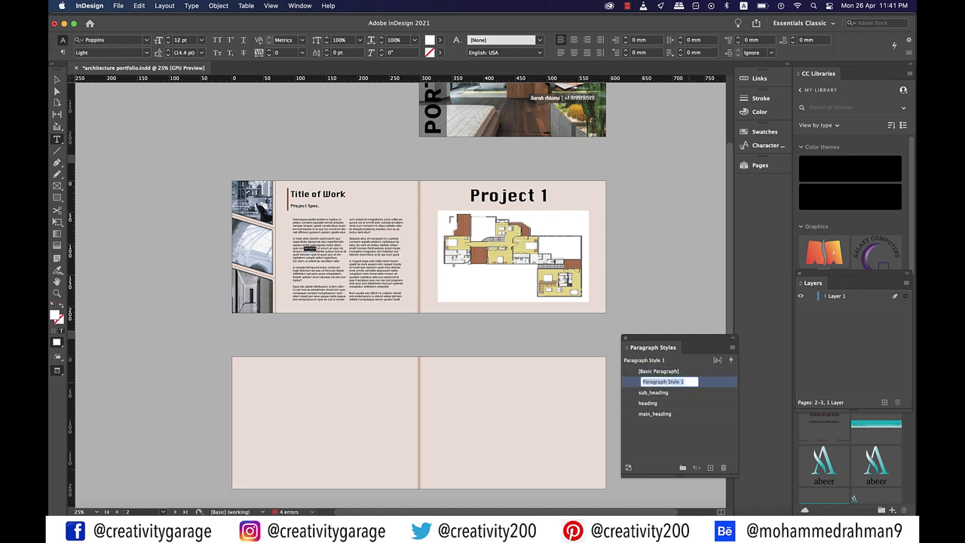
type("text")
key("Return")
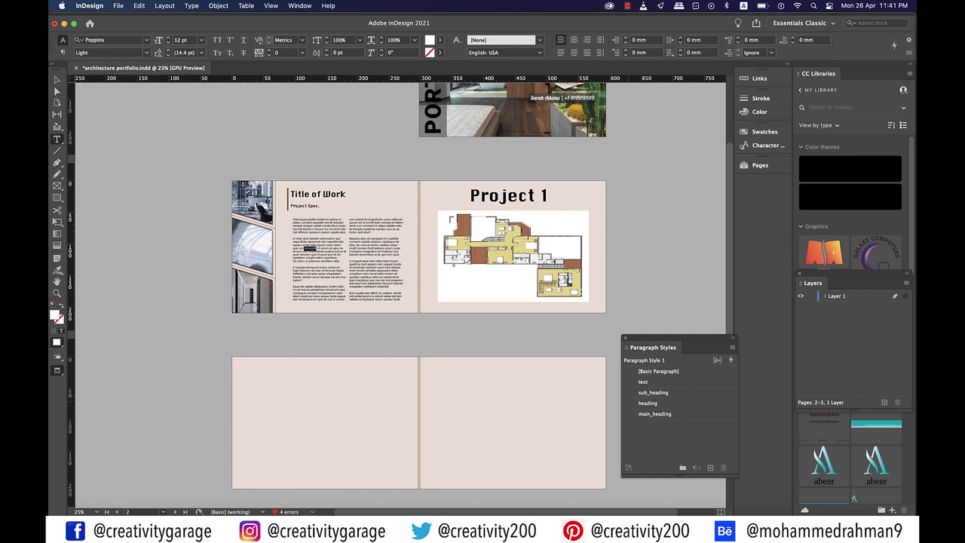
Test the heading and sub_heading styles on Project 1, then restore main_heading
left_click(56, 79)
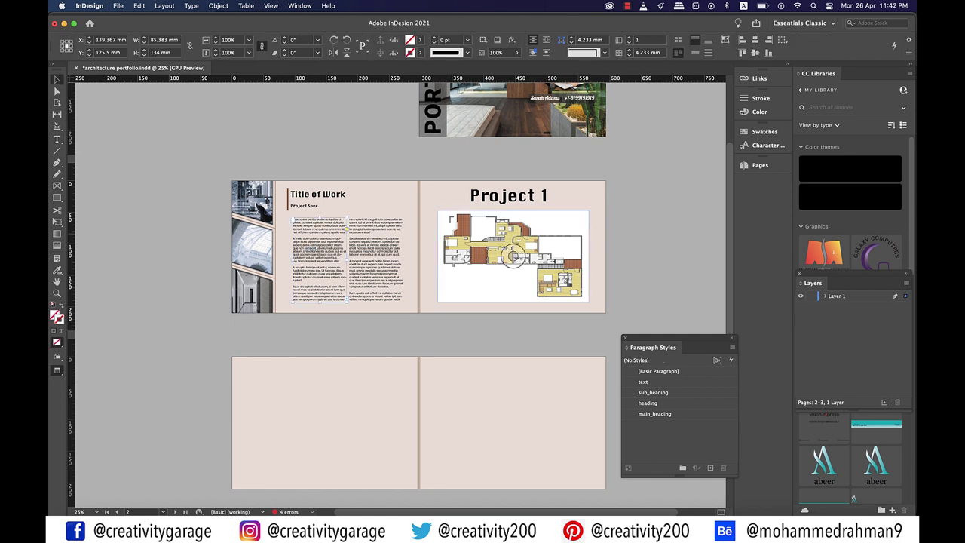
left_click(537, 201)
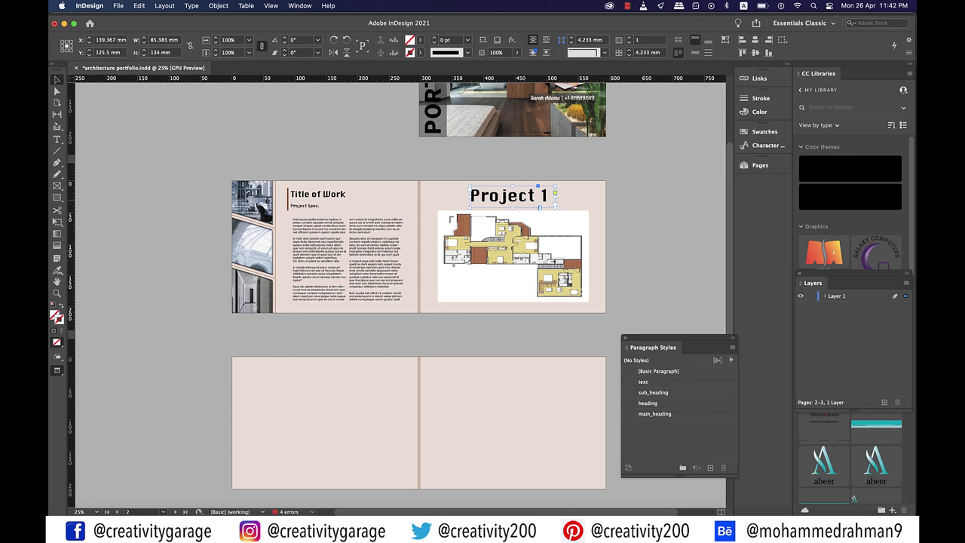
left_click(655, 413)
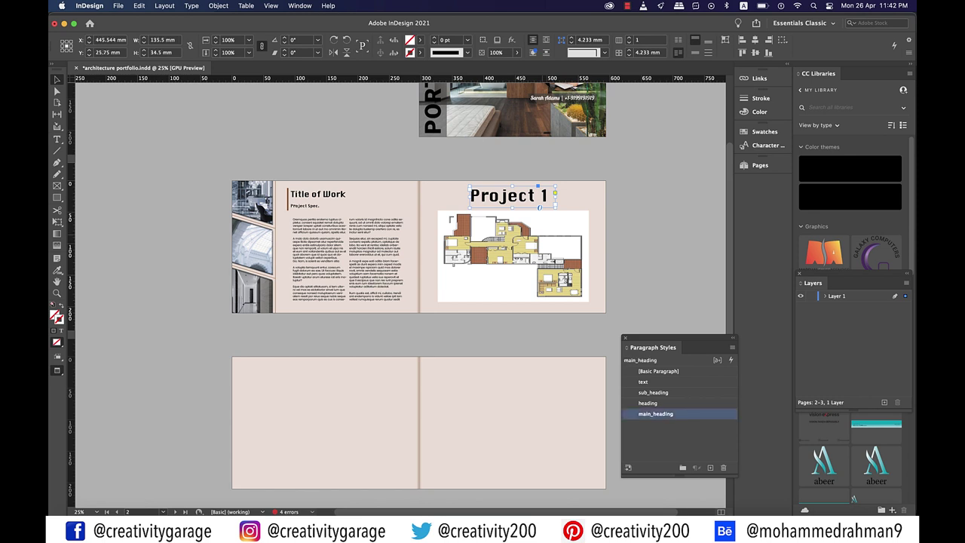
left_click(647, 402)
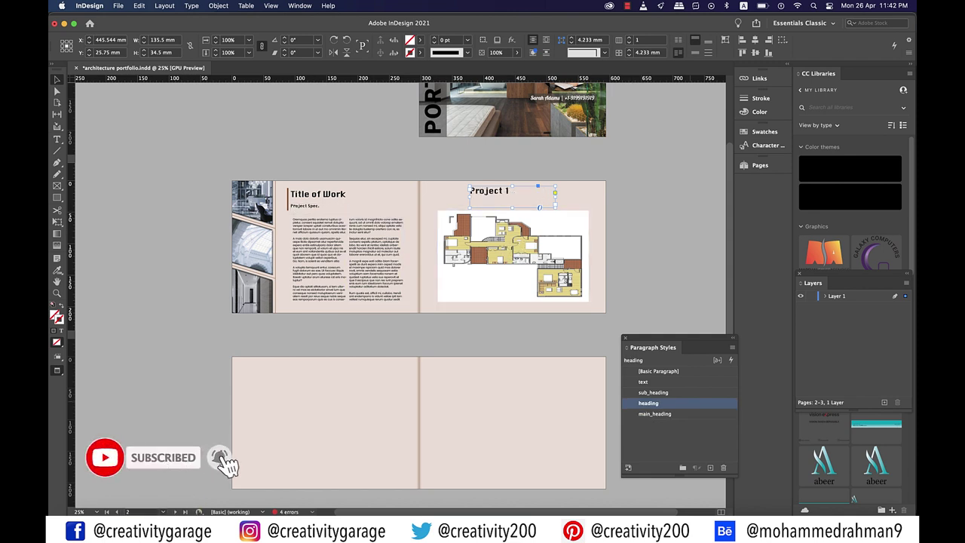
left_click(653, 392)
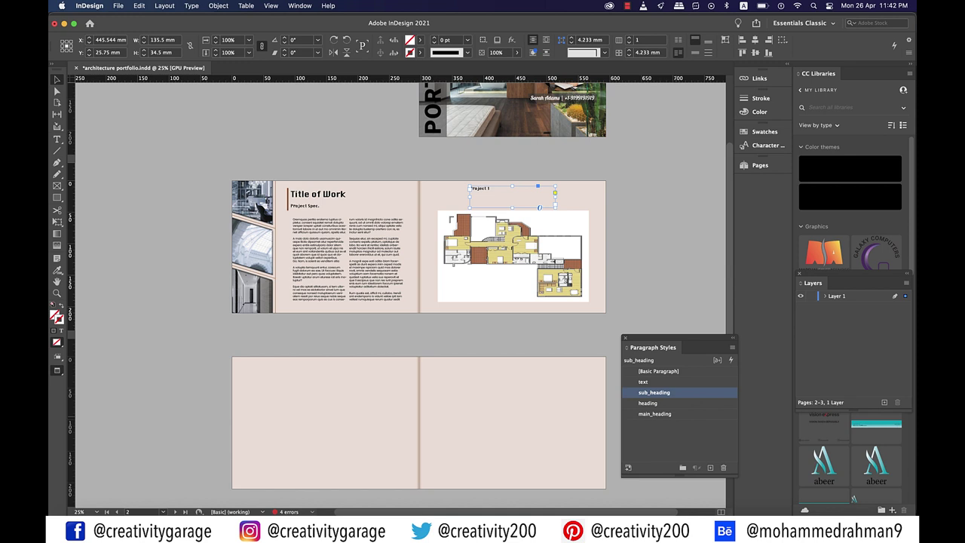
left_click(654, 413)
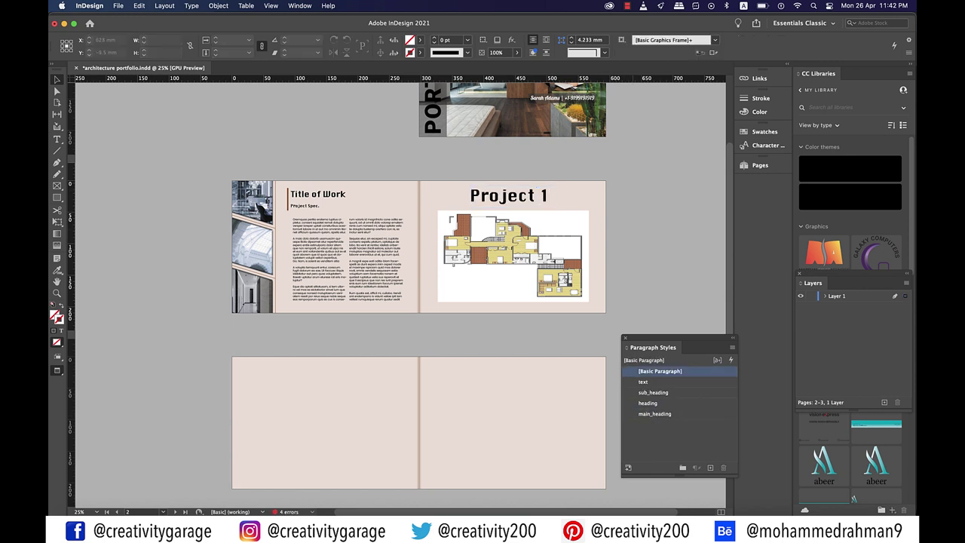
Copy the Project 1 heading and floor plan onto the empty pages 4–5 spread
left_click_drag(633, 183, 442, 280)
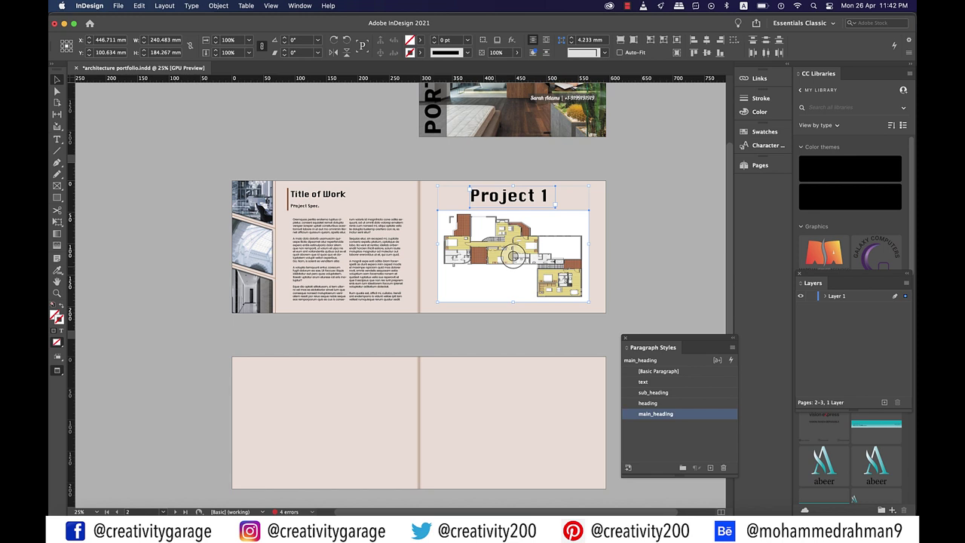
key("super+c")
key("super+shift+a")
key("super+equal")
key("super+v")
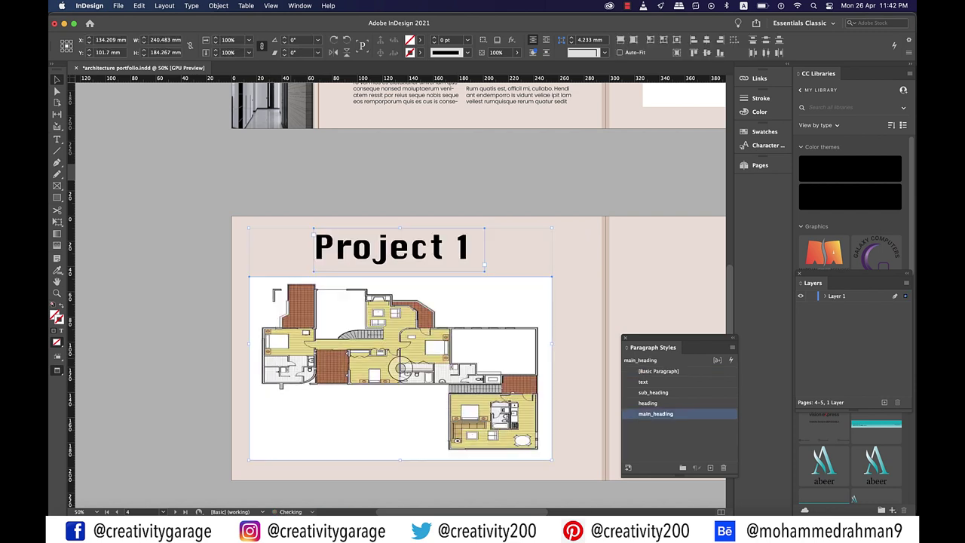
left_click_drag(399, 354, 417, 369)
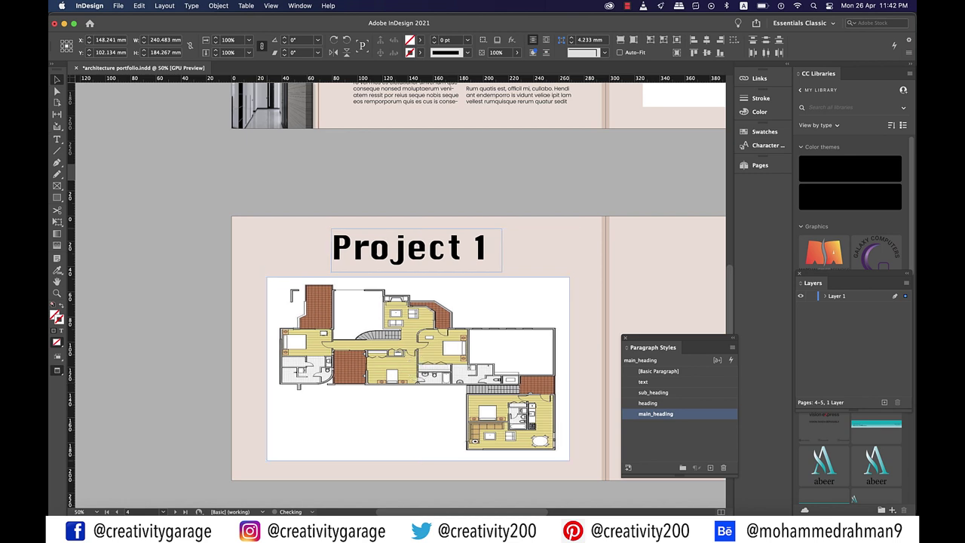
Change the copied heading's text to 'Project 2'
double_click(411, 247)
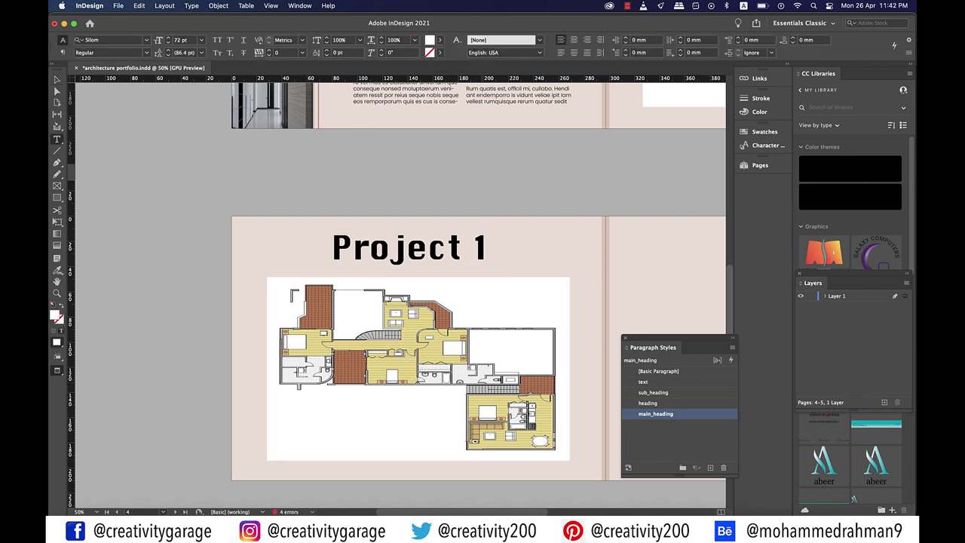
key("BackSpace")
type("2")
key("Escape")
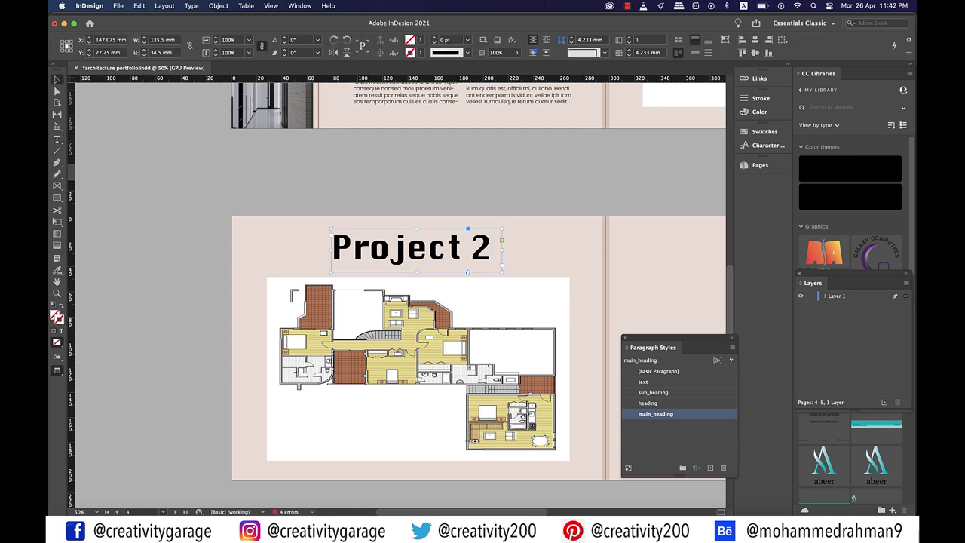
key("super+shift+a")
scroll(399, 301, "right", 10)
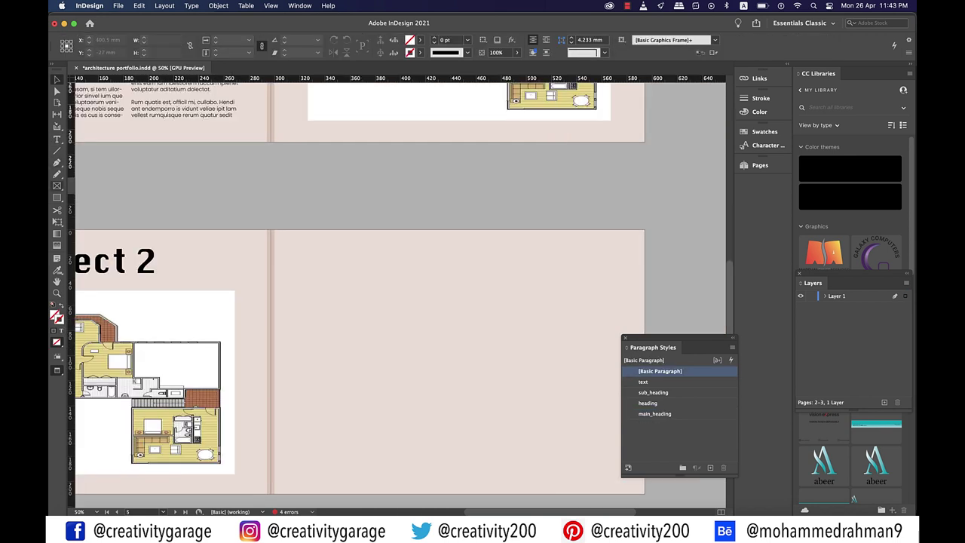
Draw a circular ellipse frame near the top of the right page
left_click(56, 186)
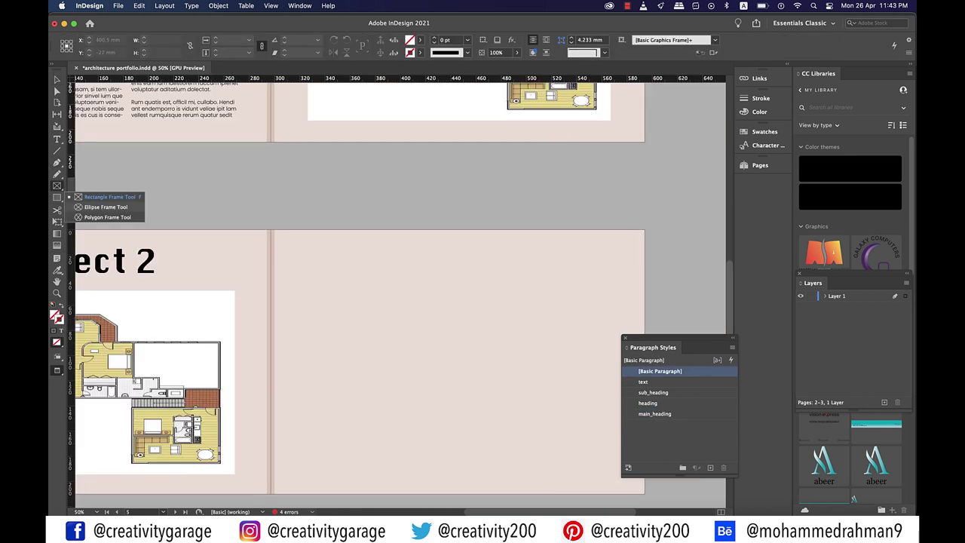
left_click(106, 207)
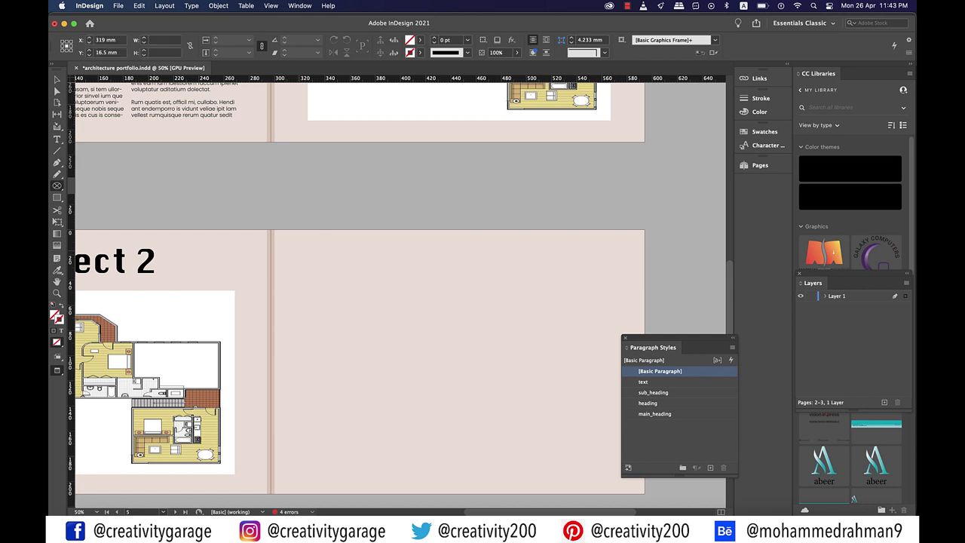
left_click_drag(298, 250, 369, 329)
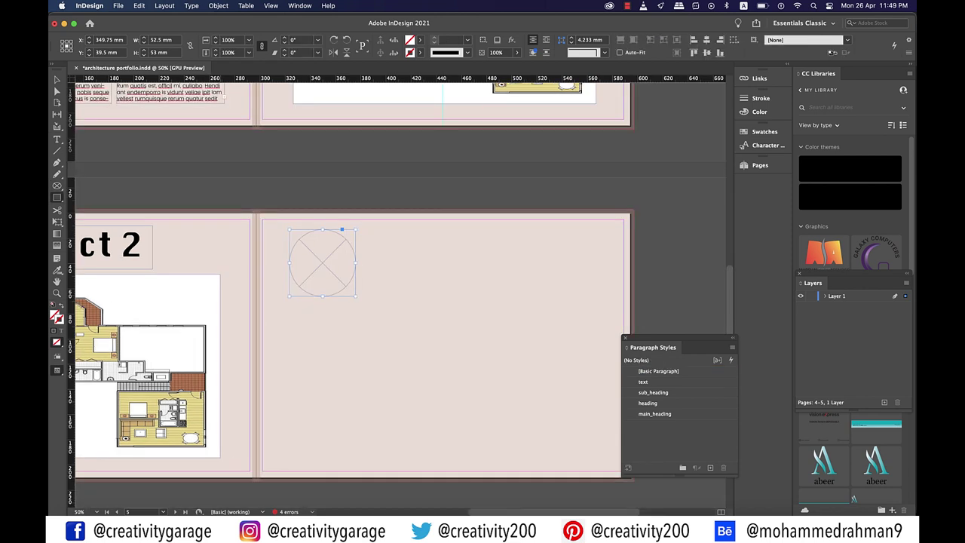
Draw a small rectangle frame with a 1 pt stroke and place a copy at the page's right edge
left_click_drag(220, 294, 257, 322)
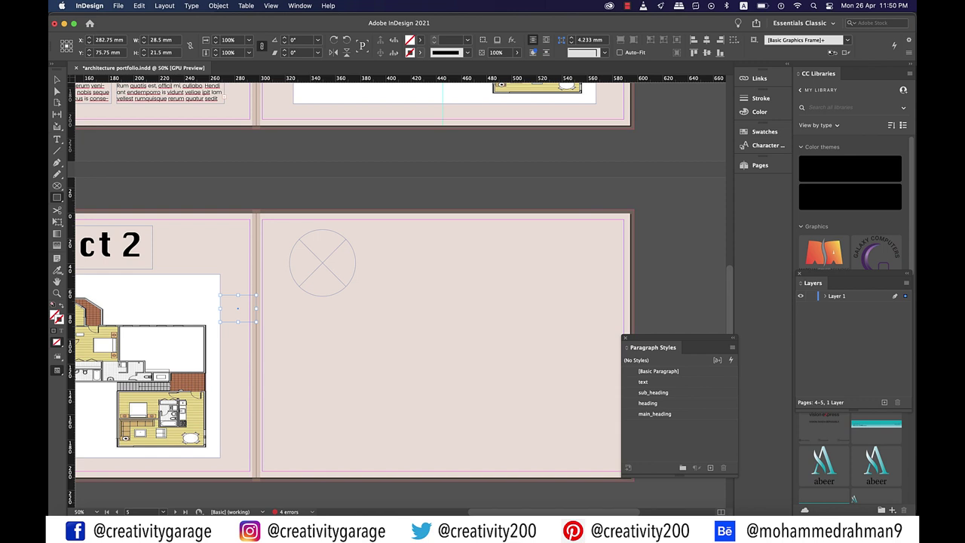
left_click(467, 39)
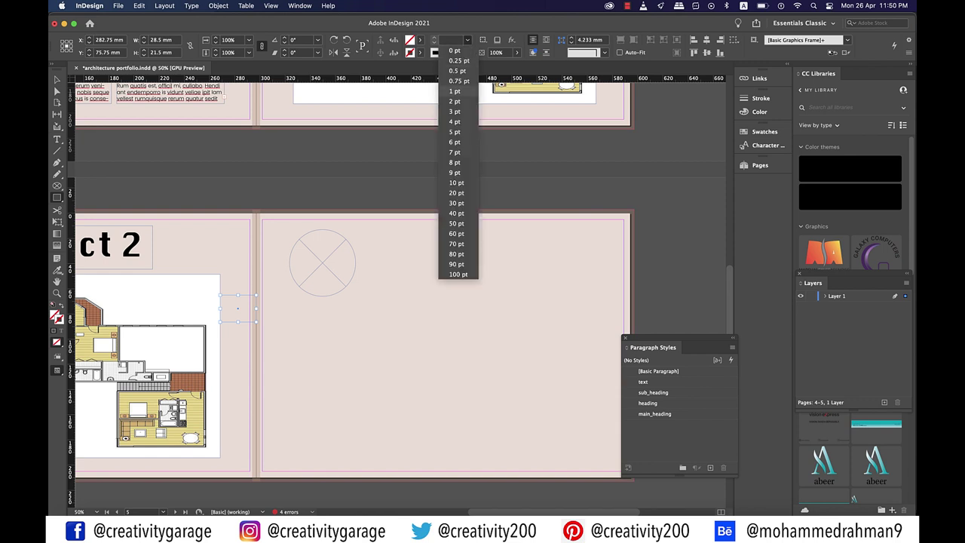
left_click(455, 90)
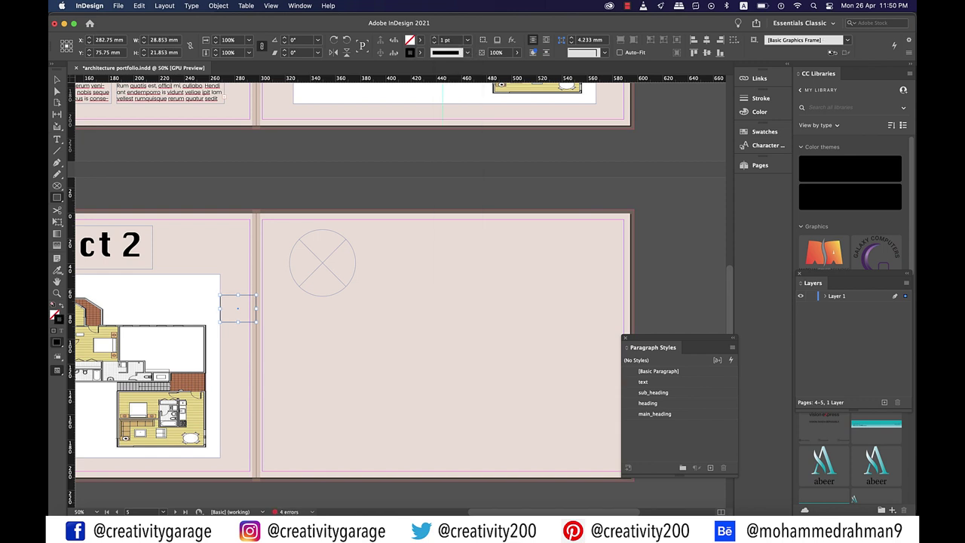
key("v")
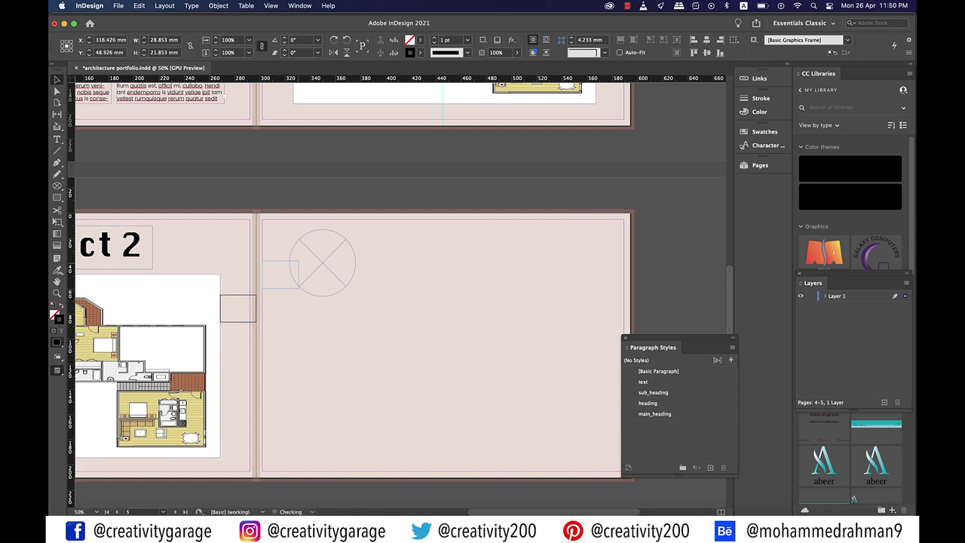
left_click_drag(238, 308, 325, 263)
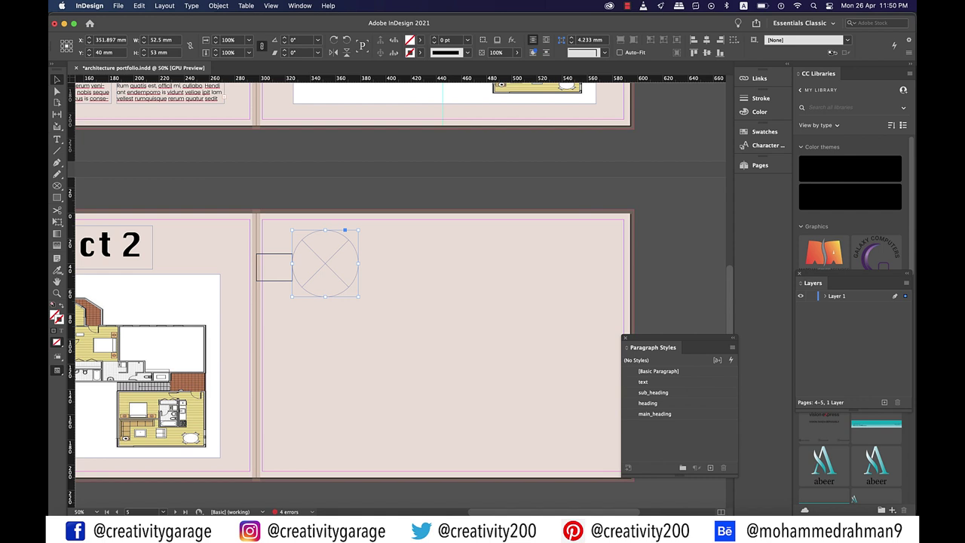
left_click_drag(325, 263, 324, 263)
left_click_drag(276, 294, 476, 279)
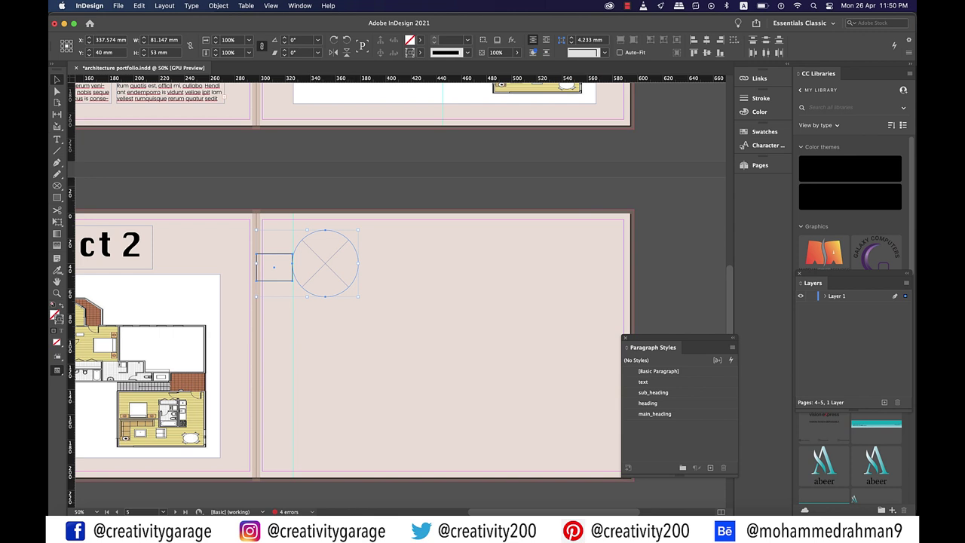
left_click(274, 266)
left_click_drag(273, 267, 609, 261)
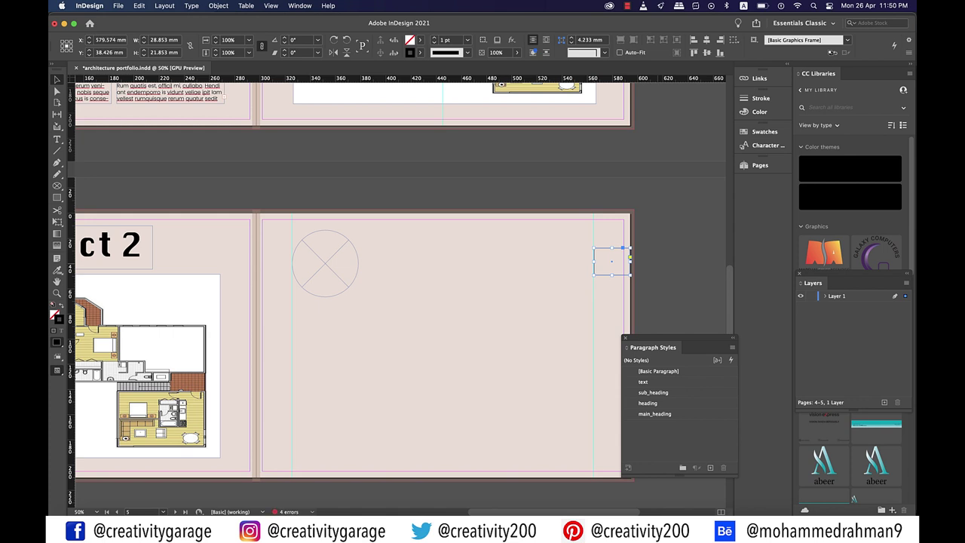
Duplicate the circle frame to build a row of four circles across page 5
key("super+shift+a")
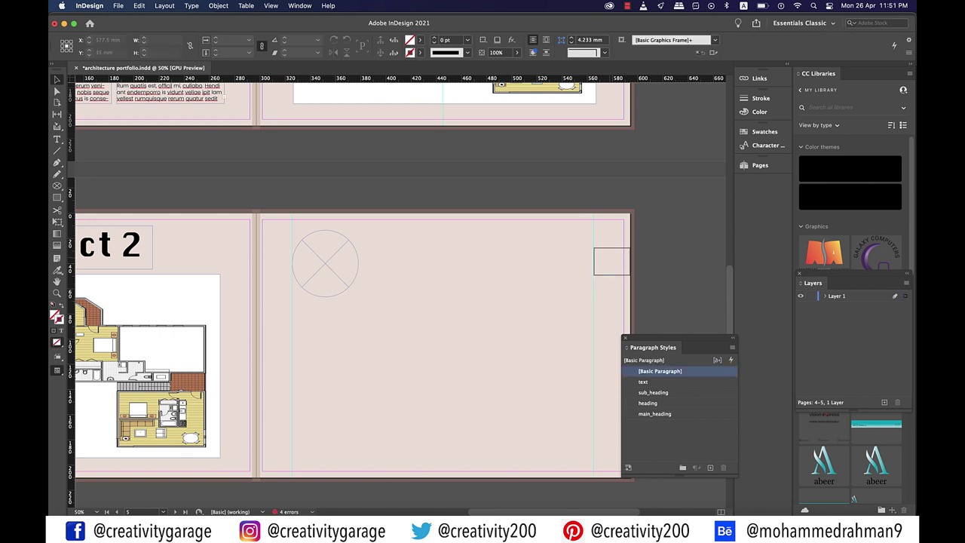
left_click_drag(344, 230, 579, 229)
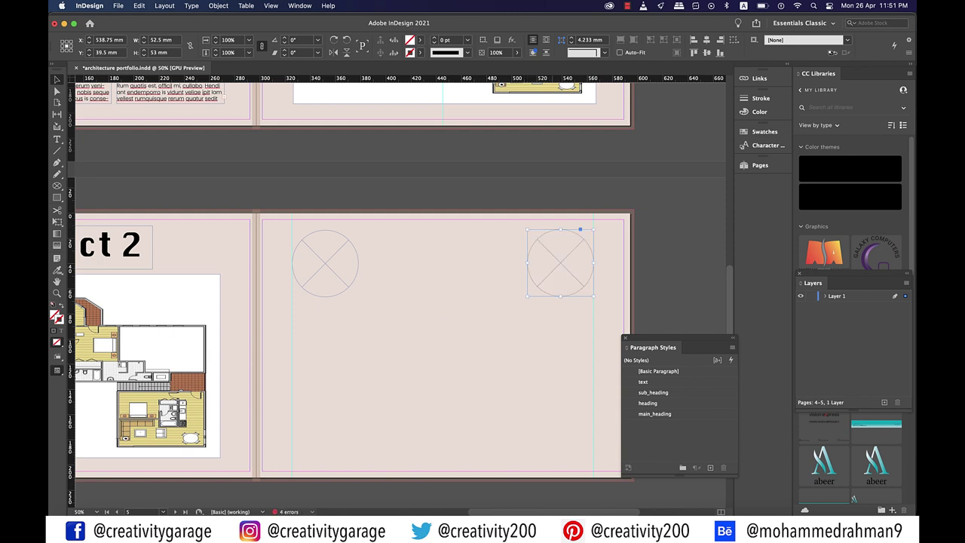
key("super+v")
left_click_drag(401, 342, 402, 269)
key("super+v")
left_click_drag(400, 342, 477, 266)
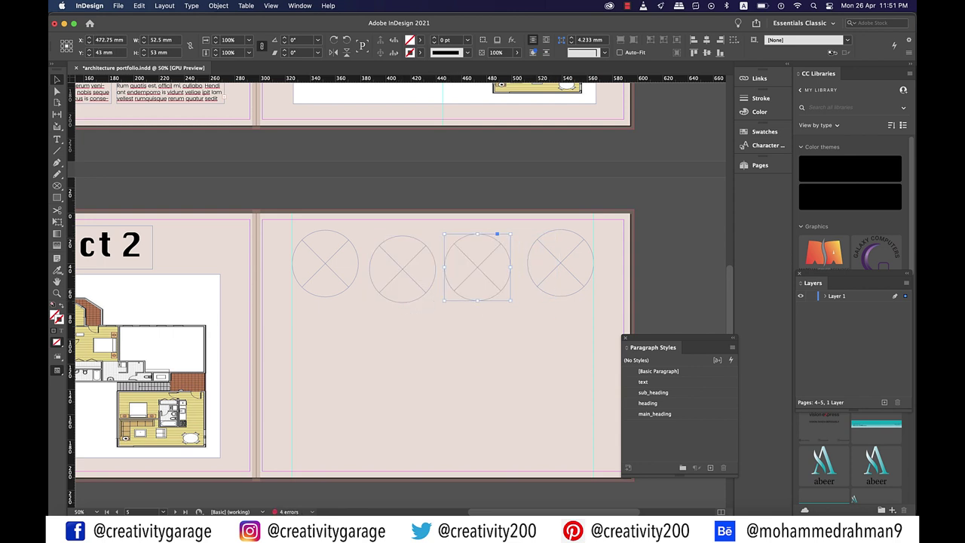
key("shift+super+a")
Align the four circles by their bottom edges and distribute their horizontal centres evenly
left_click_drag(567, 190, 312, 282)
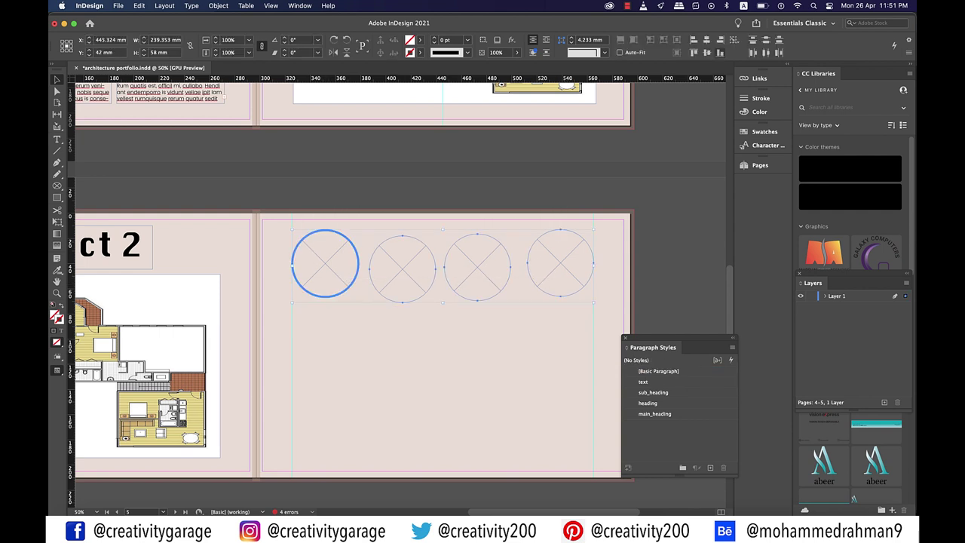
left_click(720, 53)
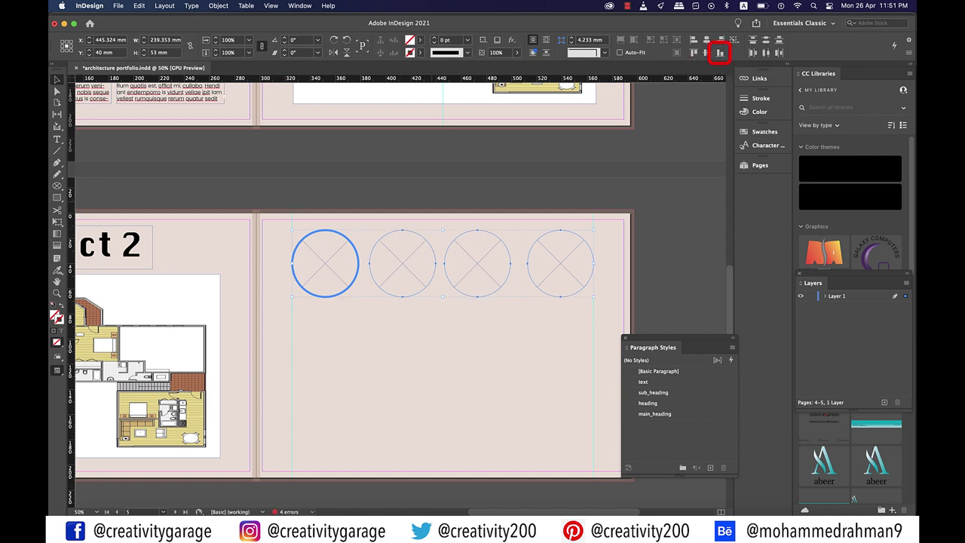
left_click_drag(564, 186, 321, 312)
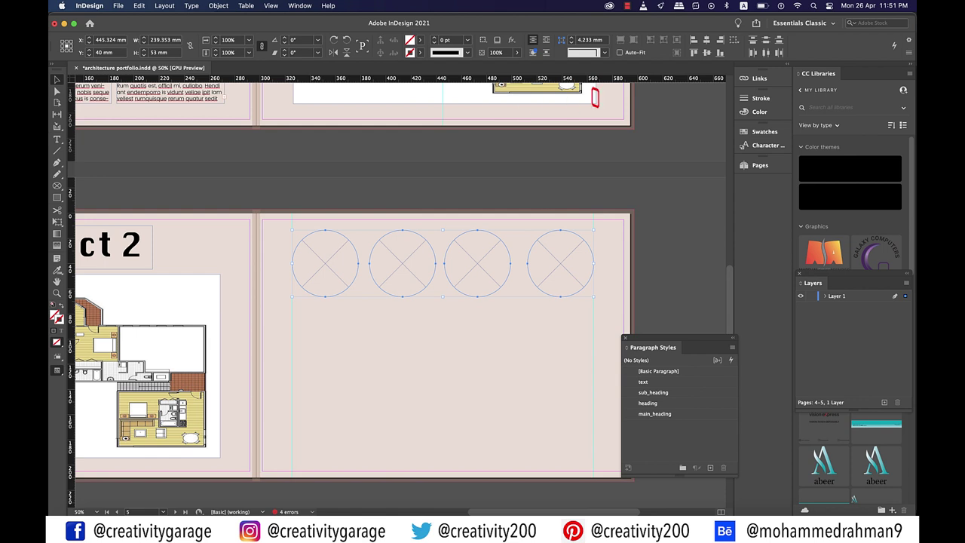
left_click(765, 52)
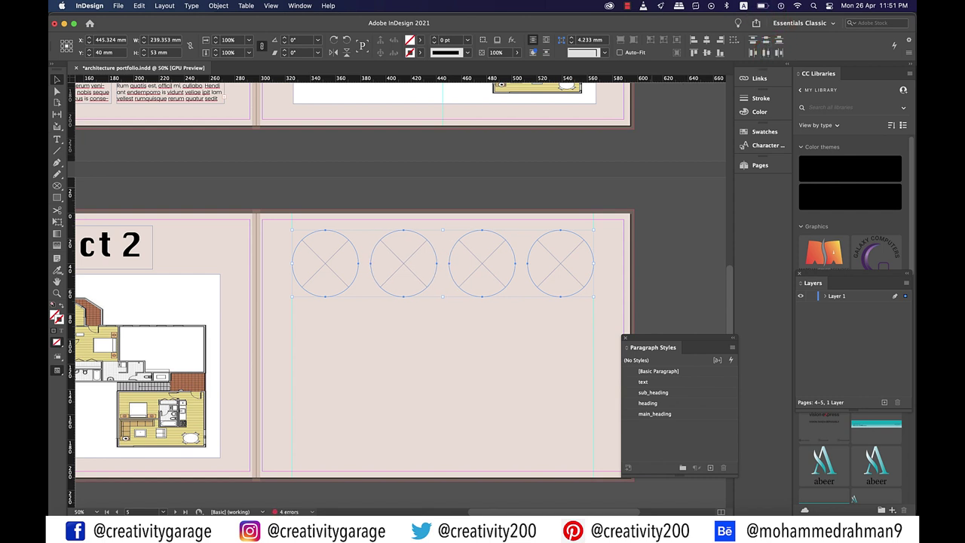
key("shift+super+a")
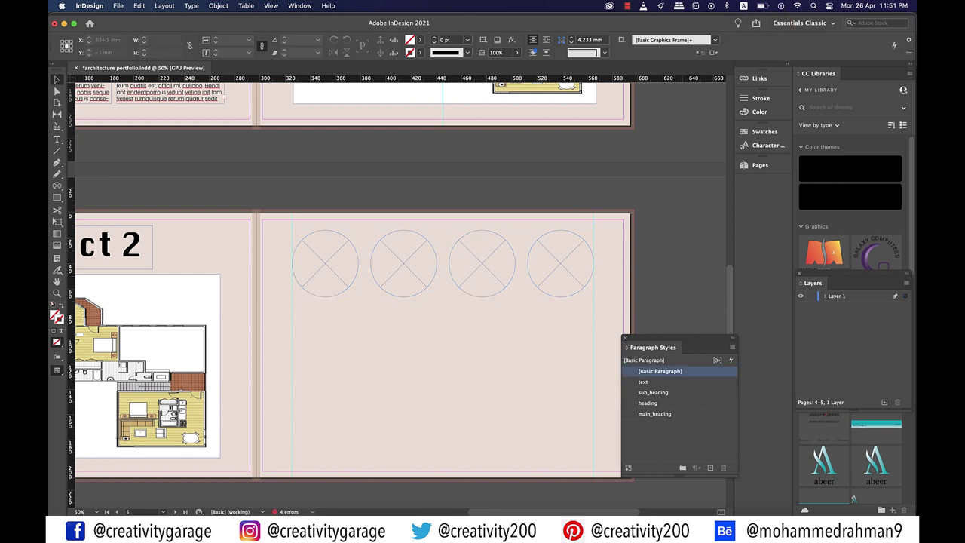
key("super+a")
Select the architecture photos in the Place dialog and load them for placing
left_click(118, 5)
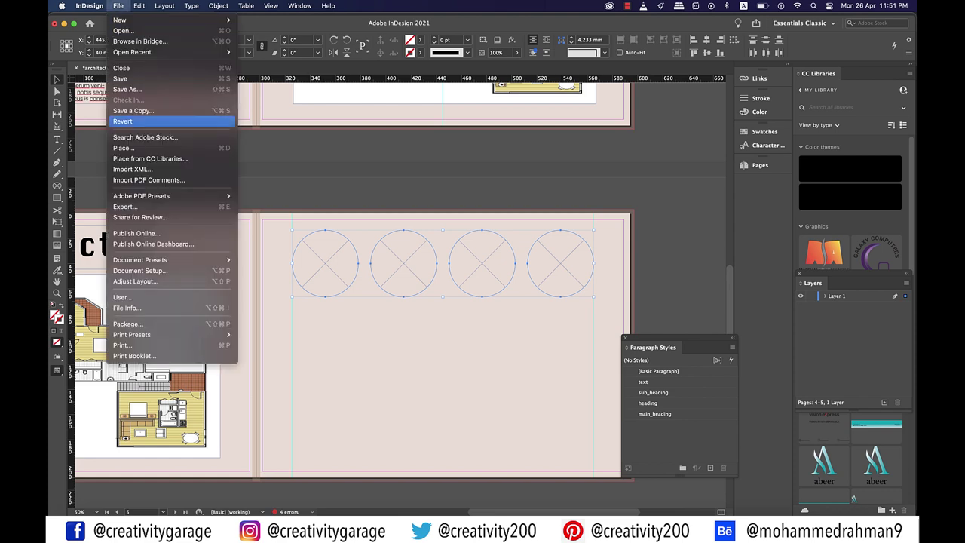
left_click(124, 148)
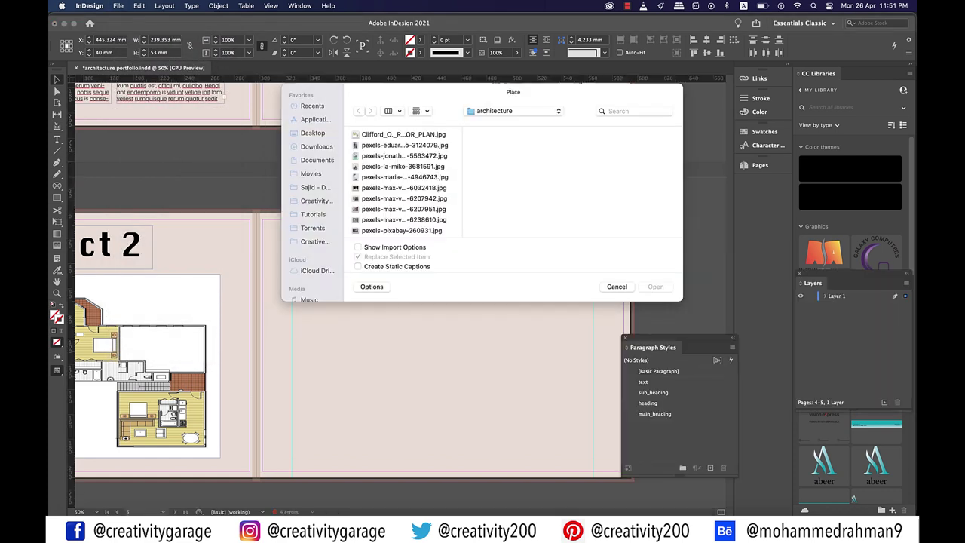
left_click(404, 155, "super")
left_click(402, 166, "super")
left_click(403, 187, "super")
left_click(404, 219, "super")
left_click(402, 229, "super")
key("Return")
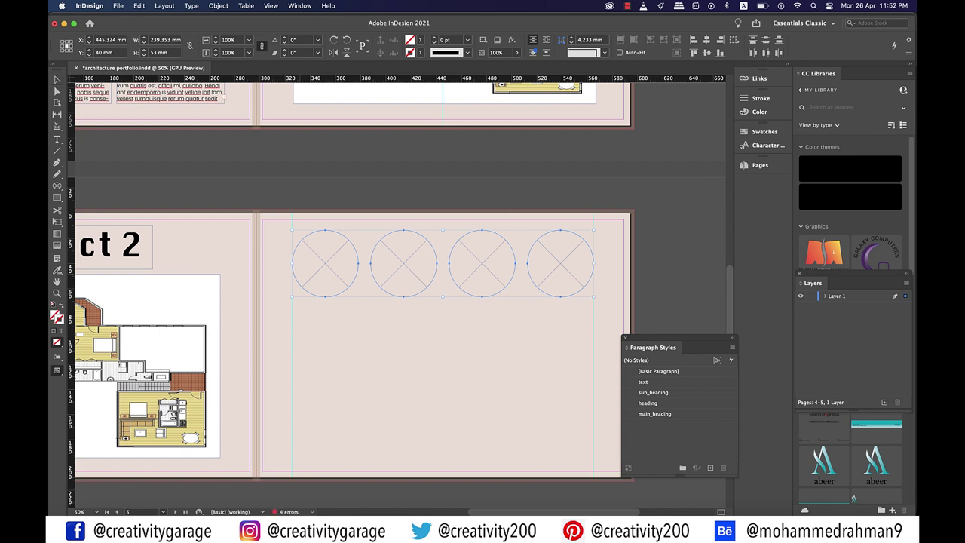
Drop the pool, staircase, corridor and atrium photos into the four circles, left to right
scroll(352, 344, "down", 1)
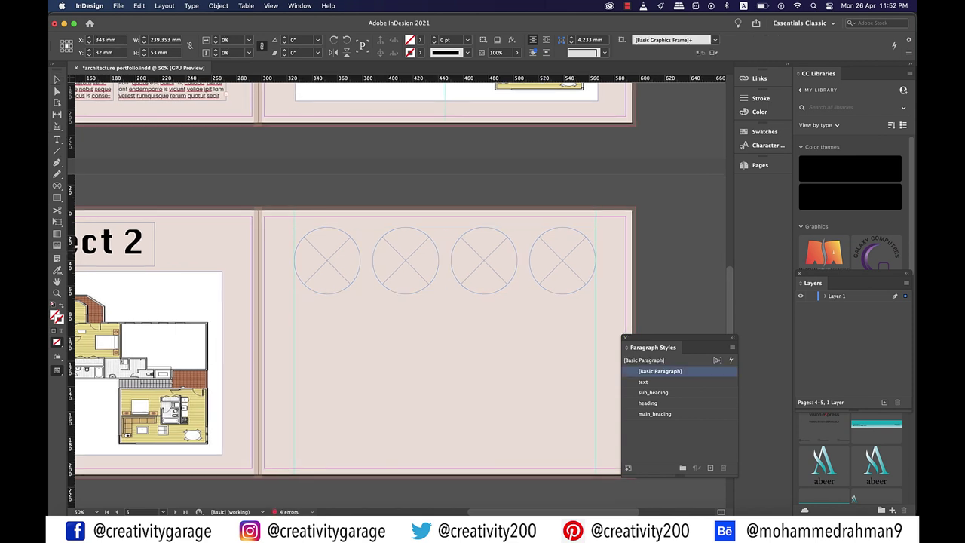
left_click(326, 260)
left_click(404, 260)
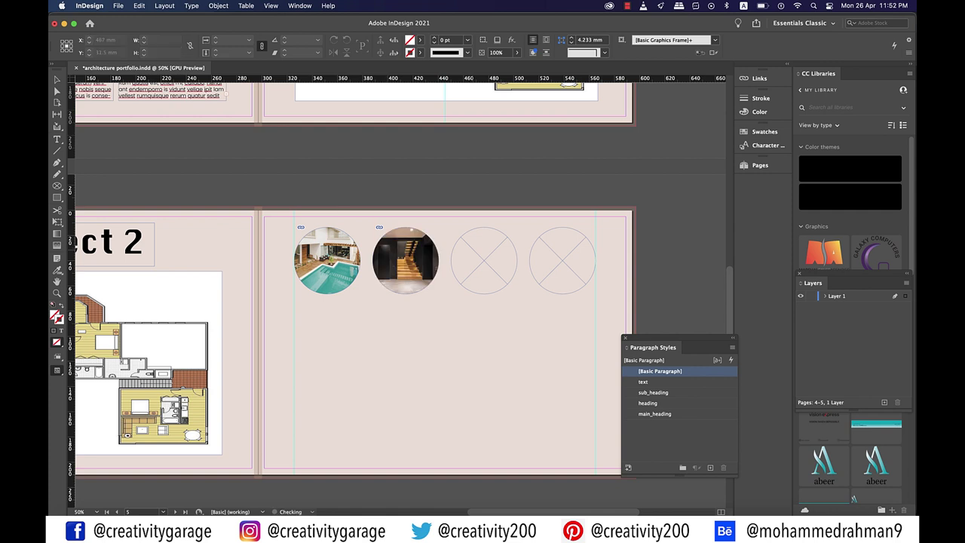
left_click(483, 260)
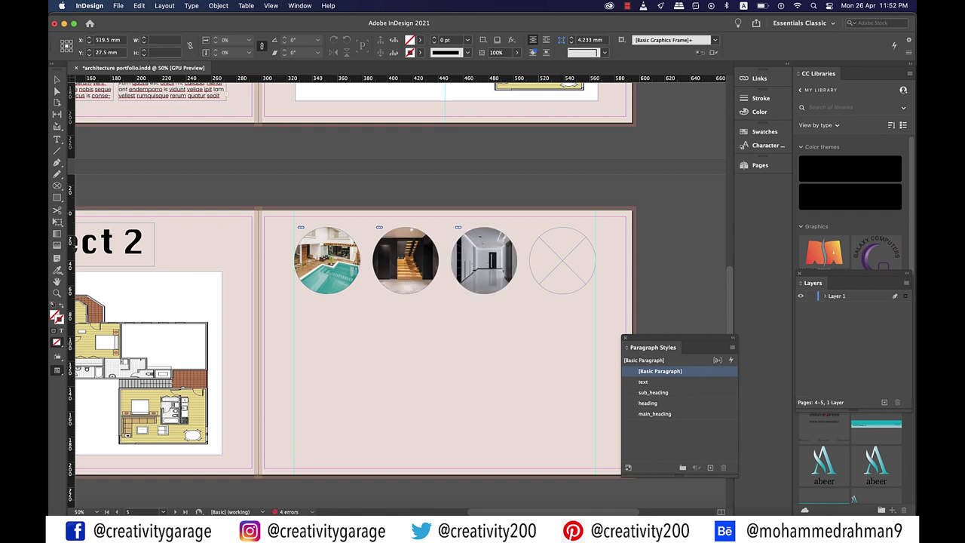
left_click(561, 260)
Fit each of the four photos to fill its circle frame with Fit Content to Frame
key("super+shift+a")
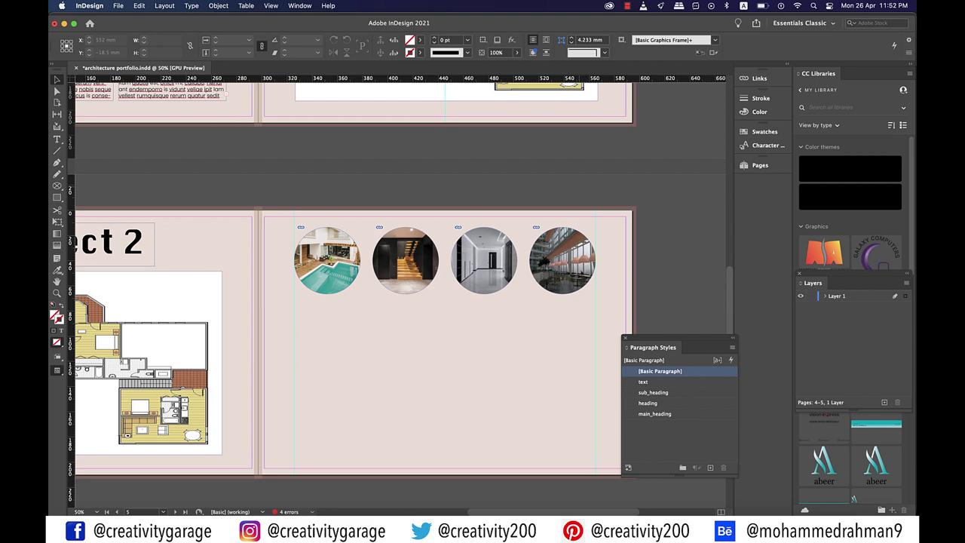
left_click_drag(280, 220, 603, 300)
right_click(564, 260)
mouse_move(579, 355)
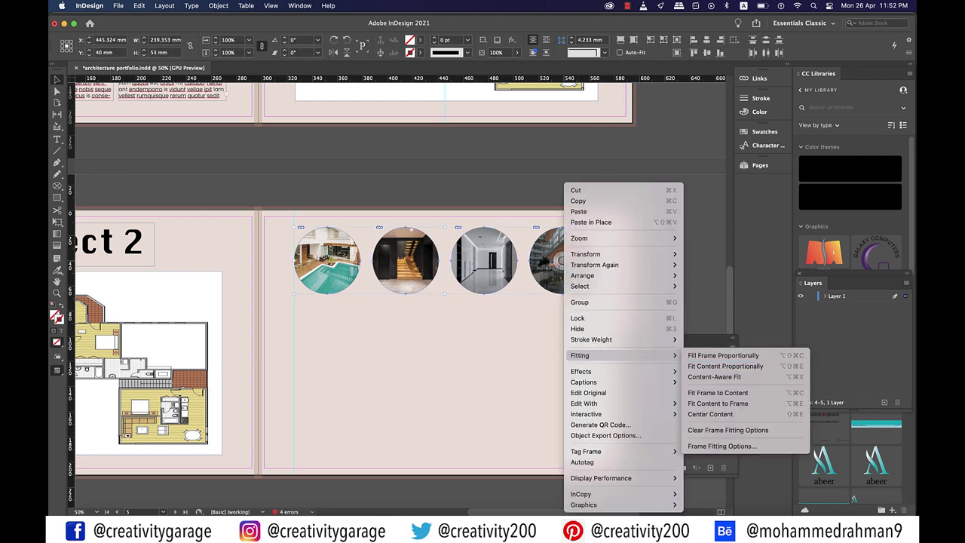
left_click(718, 403)
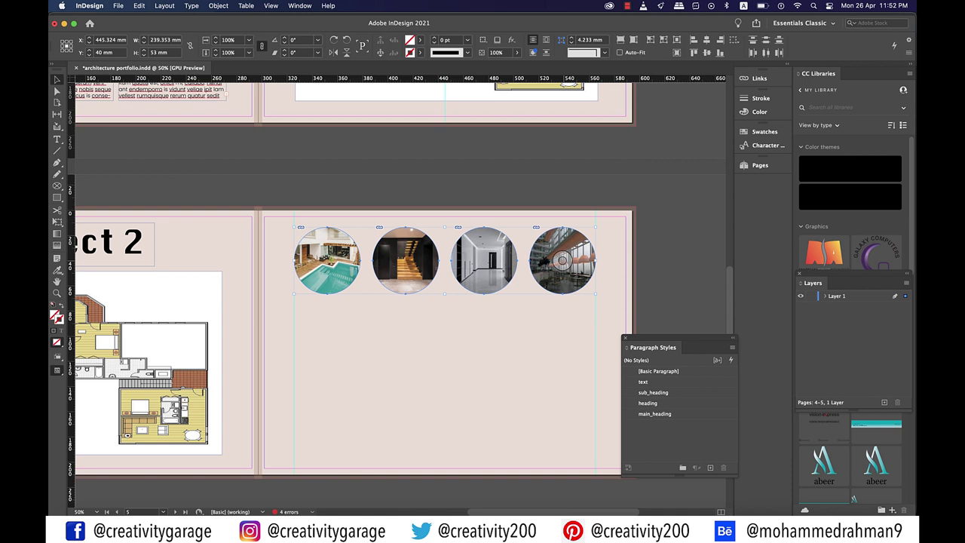
key("super+alt+shift+c")
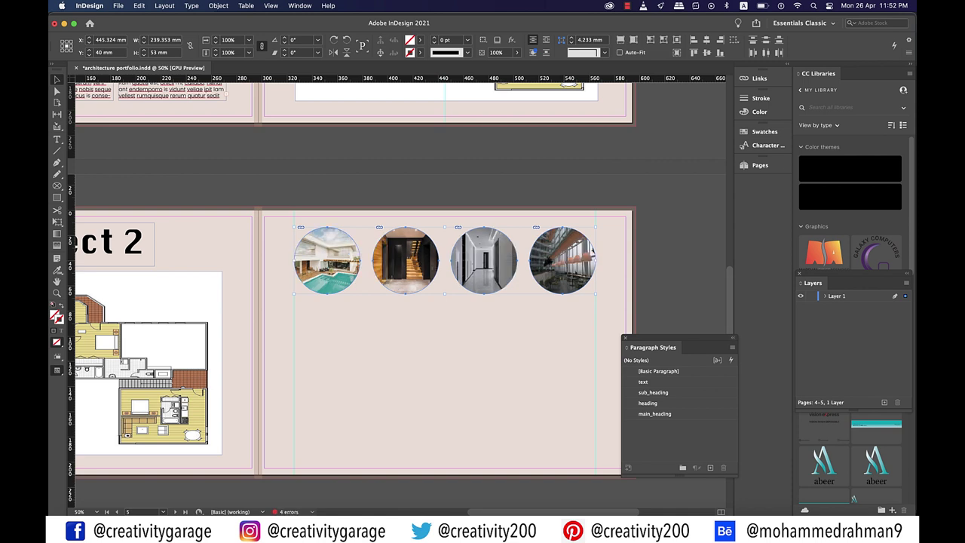
key("super+shift+a")
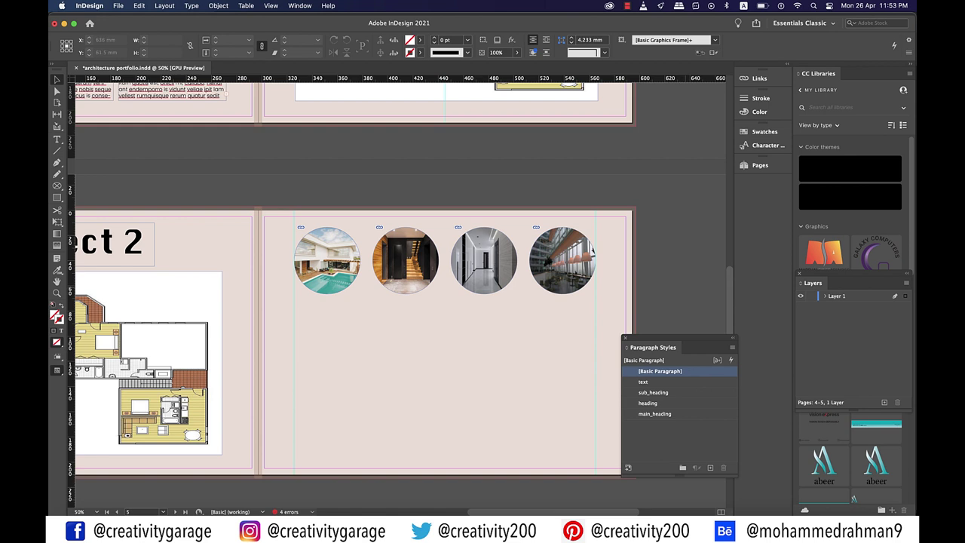
Apply an inner Bevel and Emboss to the circle photos with a black, Multiply-blended highlight
right_click(487, 260)
mouse_move(501, 371)
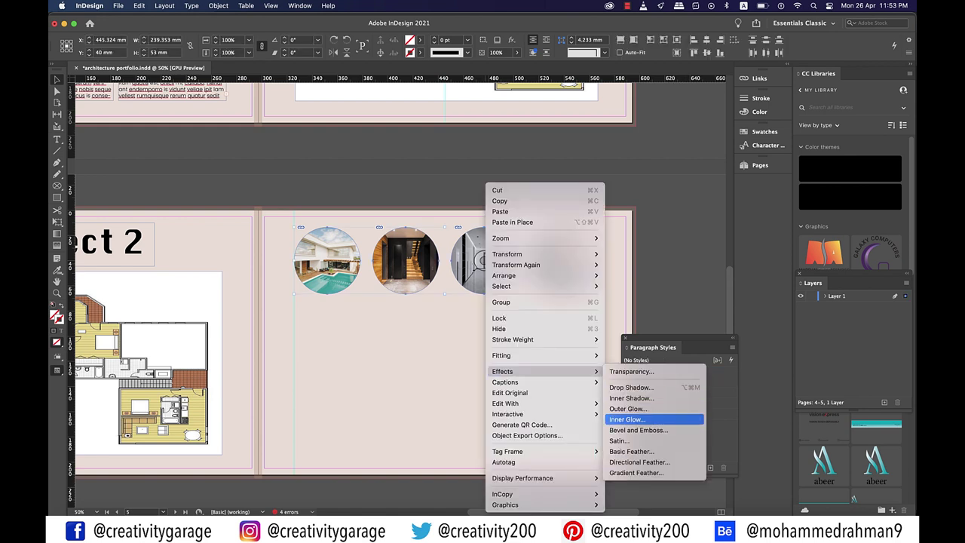
left_click(638, 430)
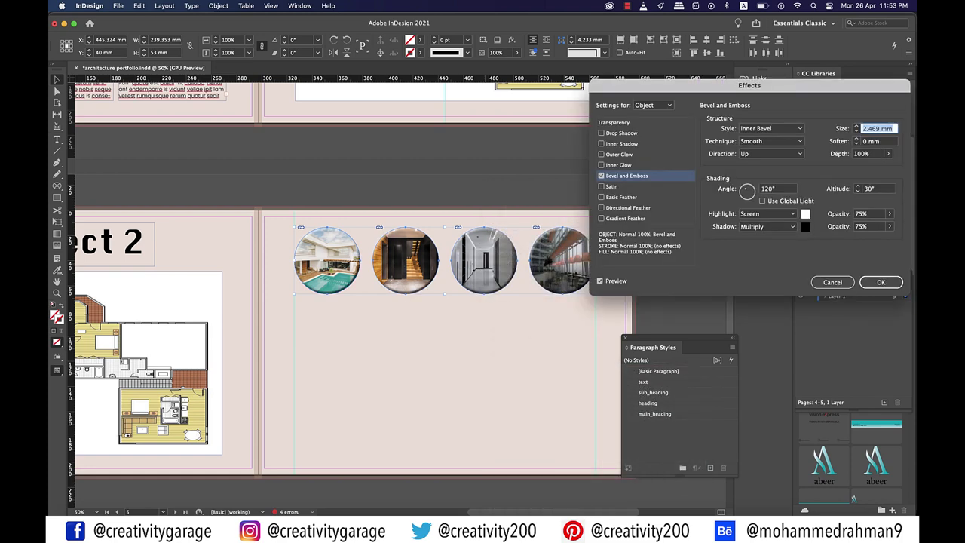
left_click(767, 213)
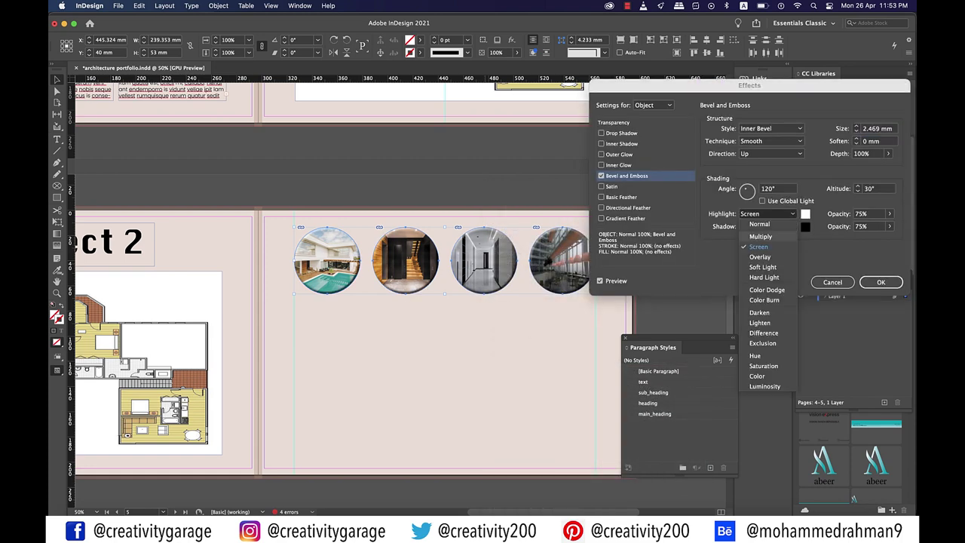
left_click(761, 236)
left_click(805, 214)
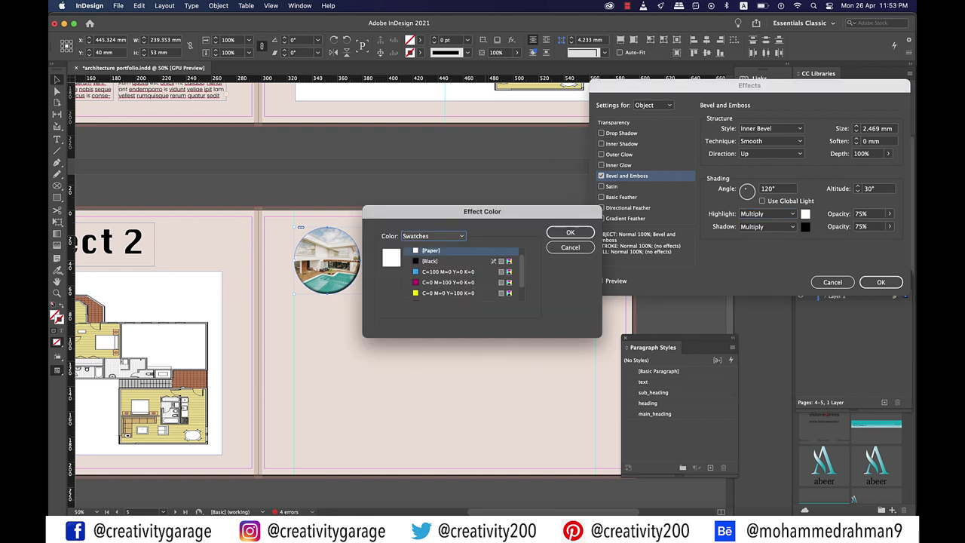
left_click(429, 260)
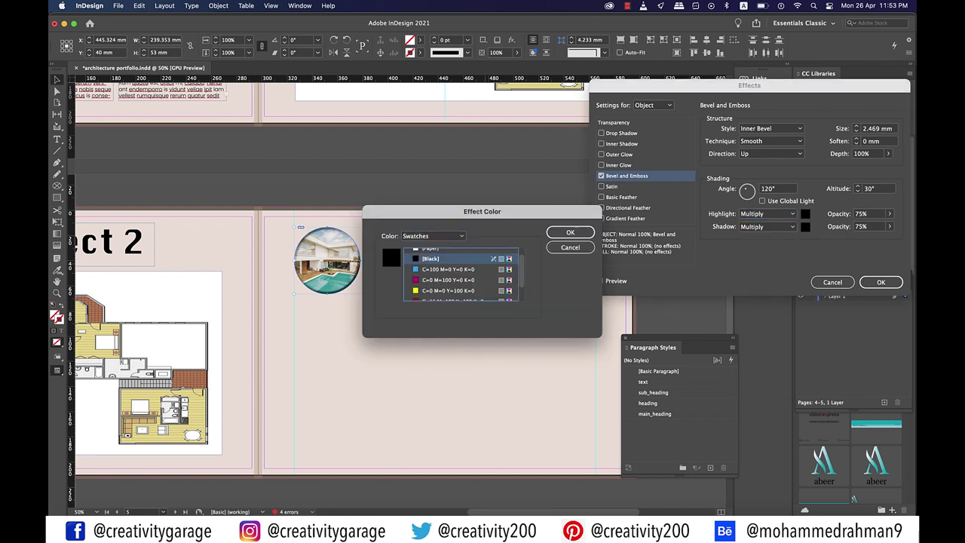
left_click(570, 233)
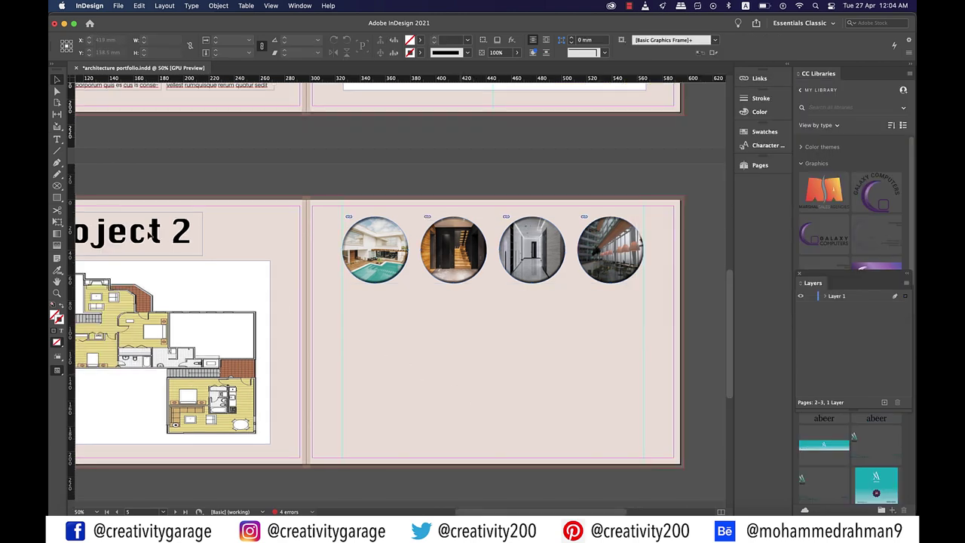
Add a 'Title of Work' text frame below the photo row in the heading paragraph style
scroll(477, 398, "up", 2)
left_click_drag(378, 333, 505, 359)
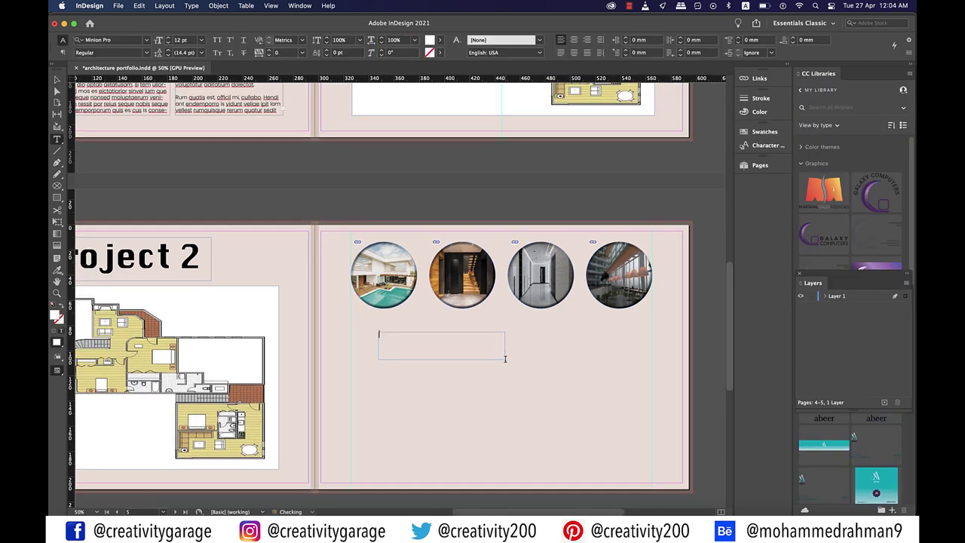
type("Title of Work")
left_click(298, 6)
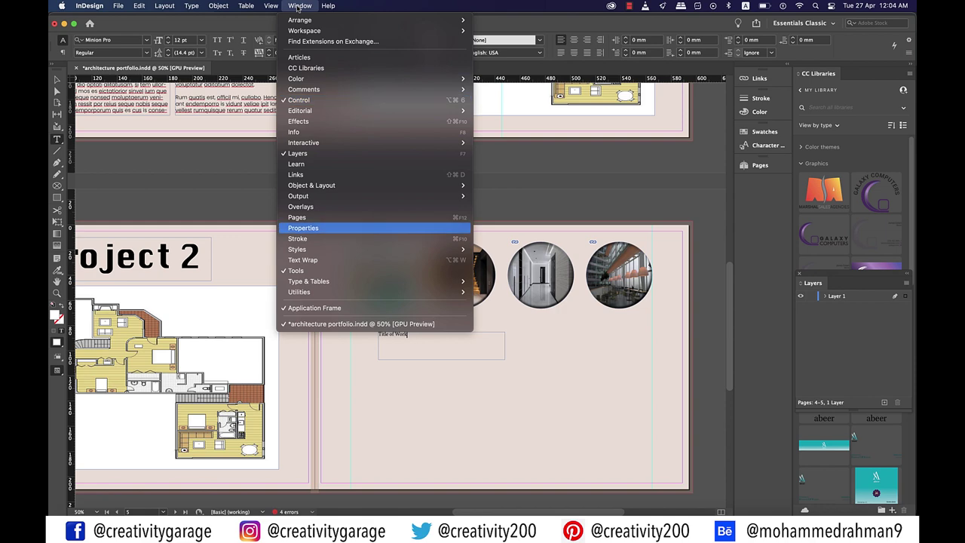
mouse_move(437, 249)
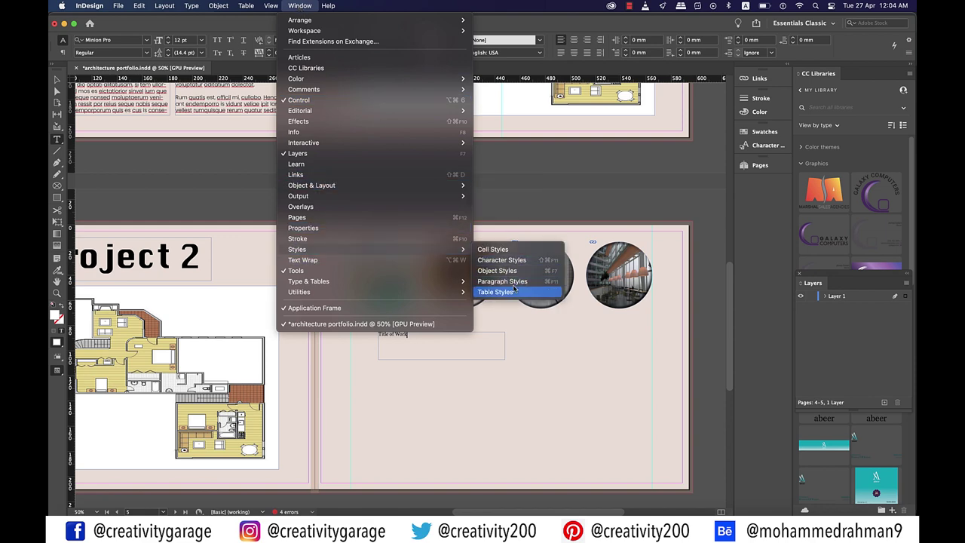
left_click(513, 285)
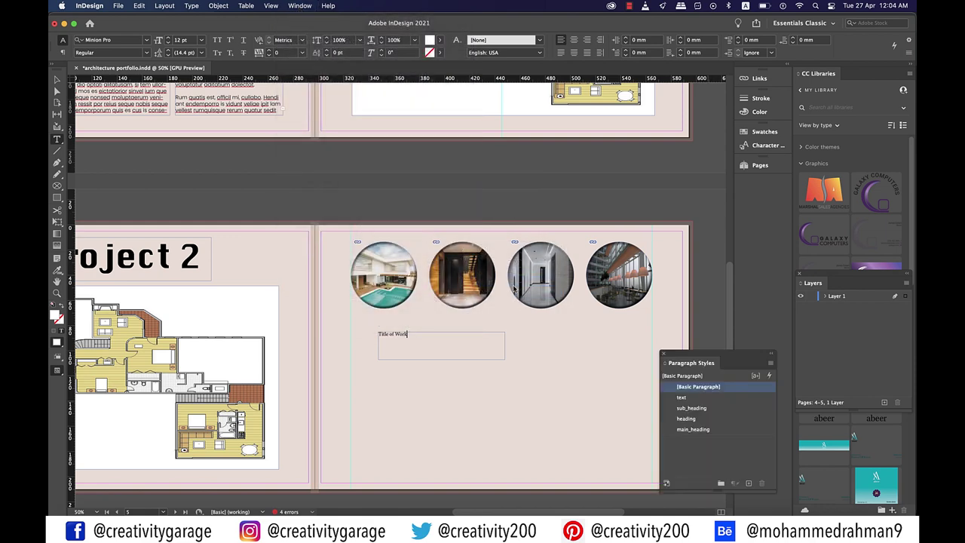
left_click(688, 419)
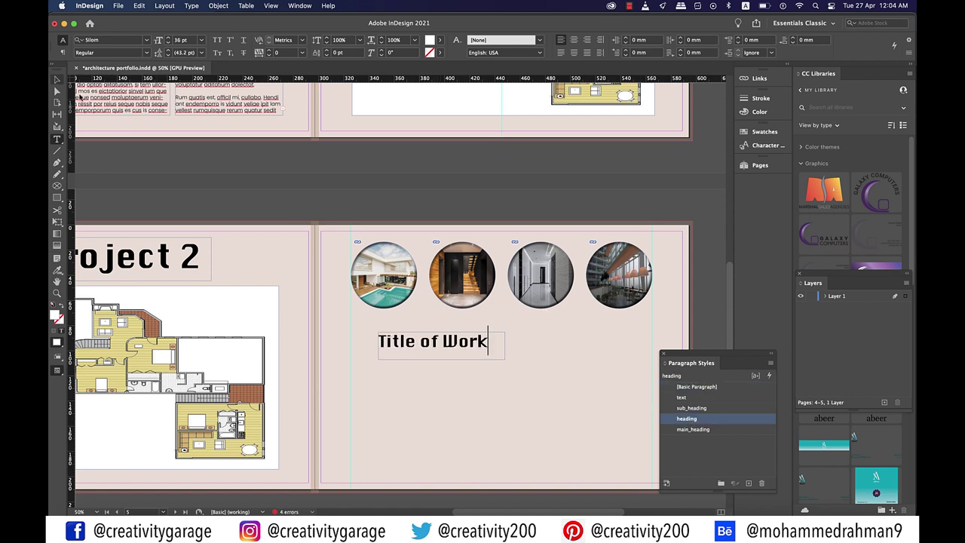
Duplicate the heading just below it, retyped as 'Project Spec.' in the sub_heading style
left_click(57, 80)
left_click_drag(437, 352, 435, 355)
double_click(436, 355)
key("super+a")
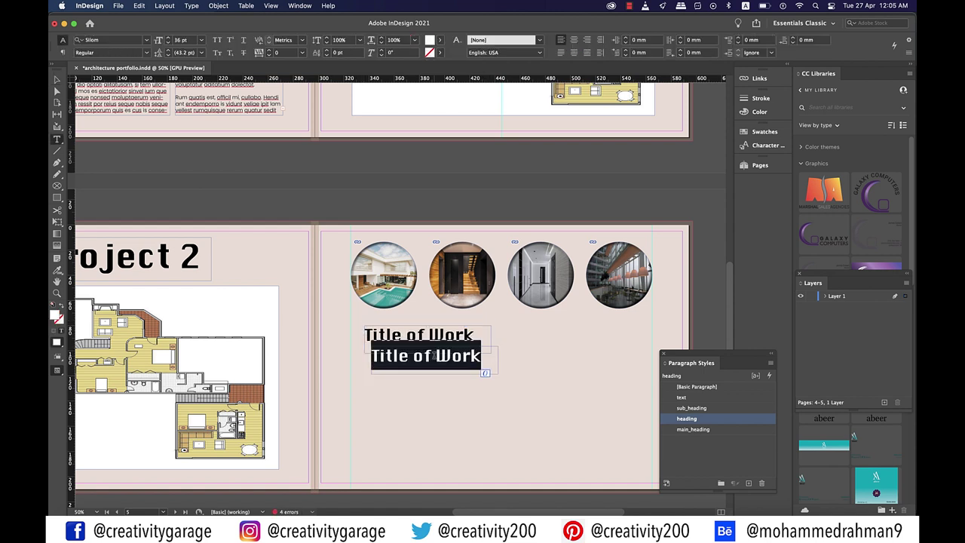
type("Project")
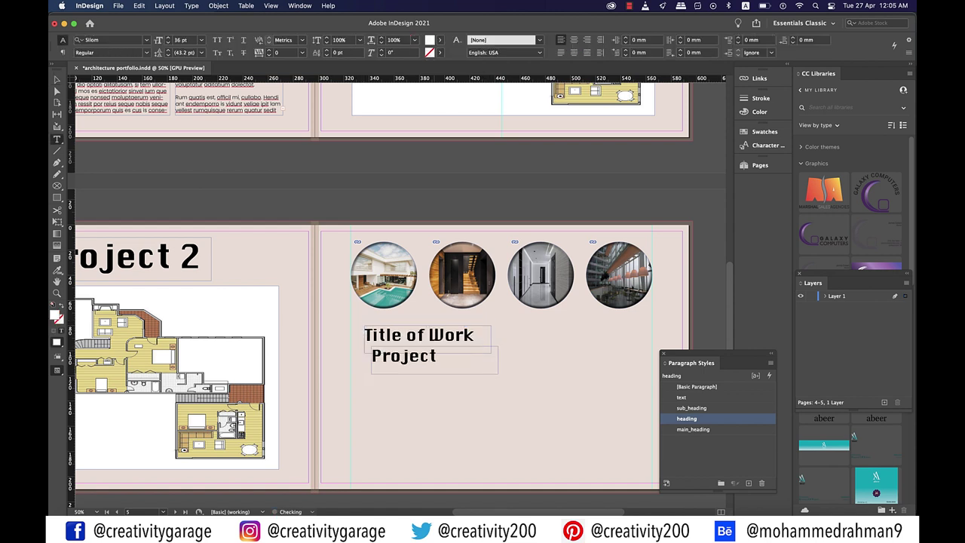
type(" Spec")
type("s")
left_click(692, 408)
key("BackSpace")
type(".")
key("Escape")
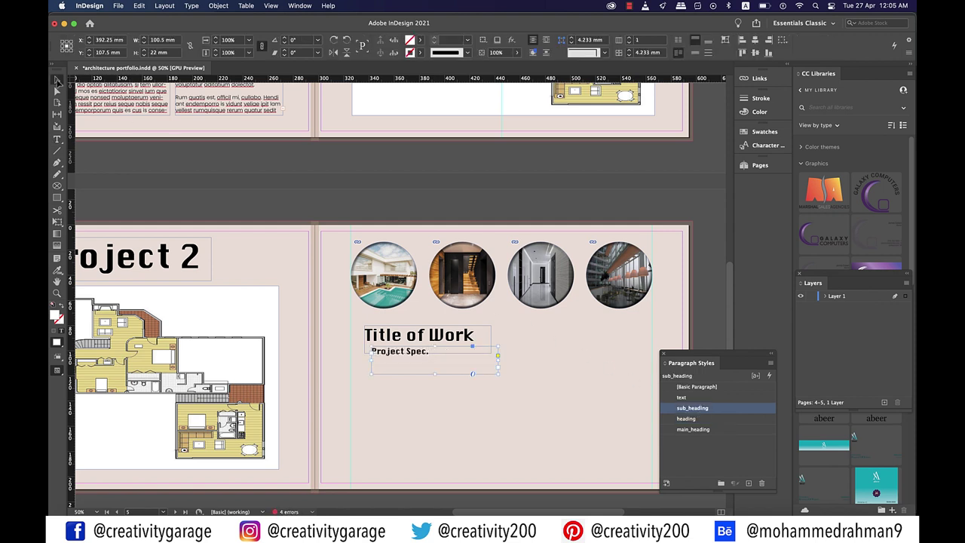
scroll(390, 388, "up", 10)
scroll(391, 387, "left", 5)
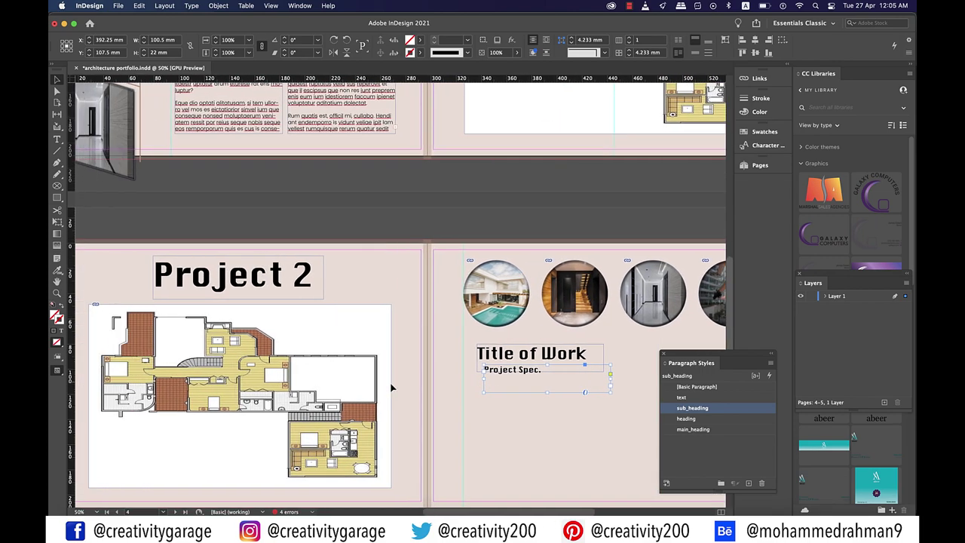
Place the brown accent bar left of Title of Work and align both heading frames beside it
scroll(388, 387, "up", 4)
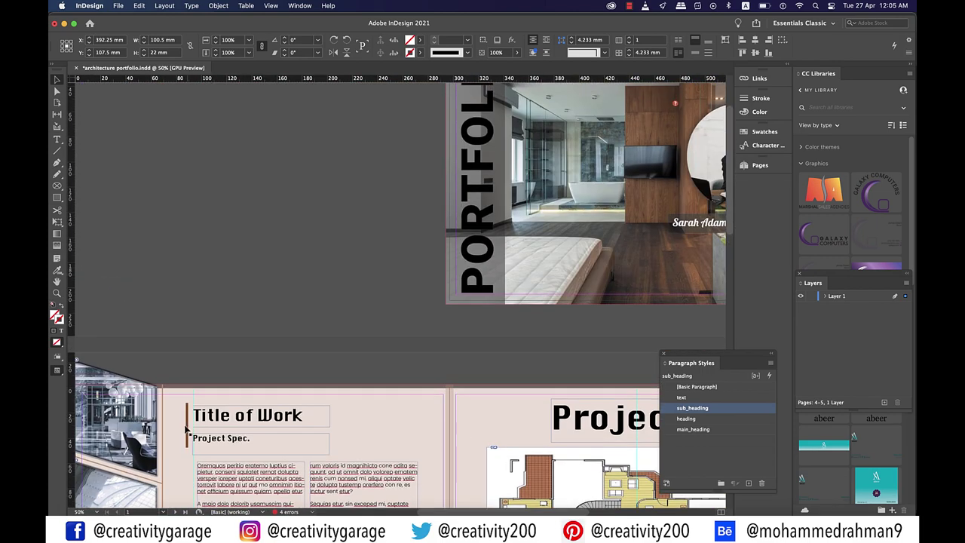
left_click(186, 428)
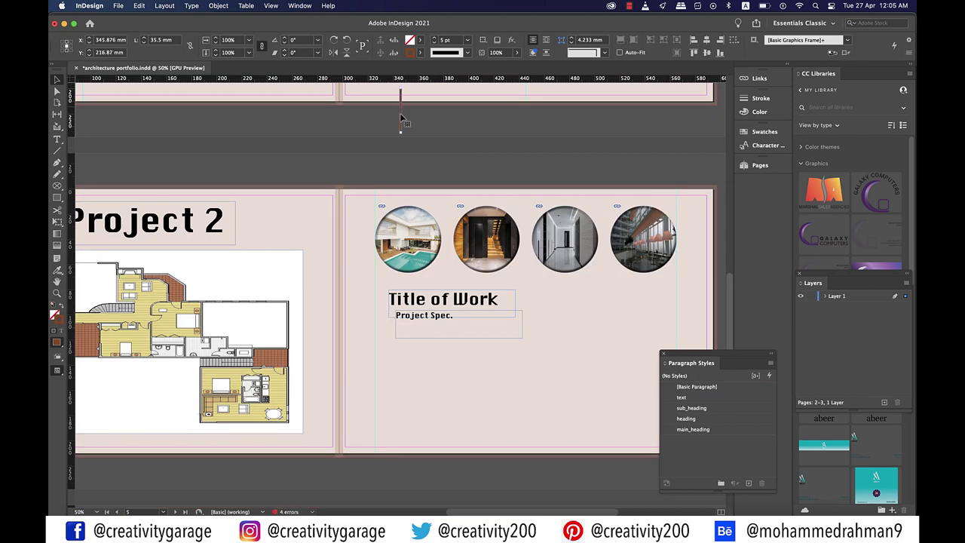
left_click_drag(400, 118, 378, 309)
scroll(426, 324, "up", 1)
left_click_drag(453, 287, 449, 283)
left_click_drag(465, 347, 452, 345)
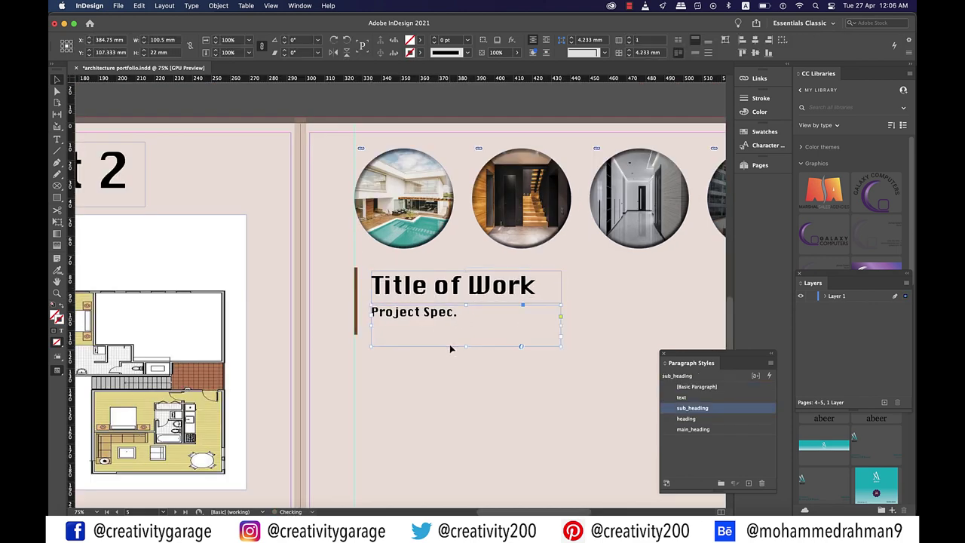
double_click(520, 344)
Add a vertical ruler guide at X 341 mm
scroll(517, 334, "down", 4)
scroll(517, 334, "right", 3)
left_click_drag(70, 269, 270, 273)
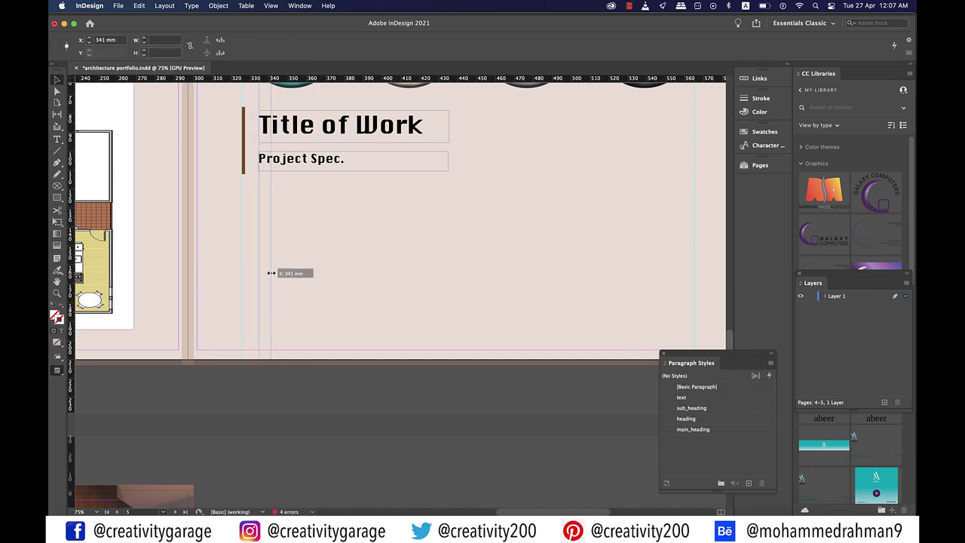
left_click_drag(271, 273, 271, 273)
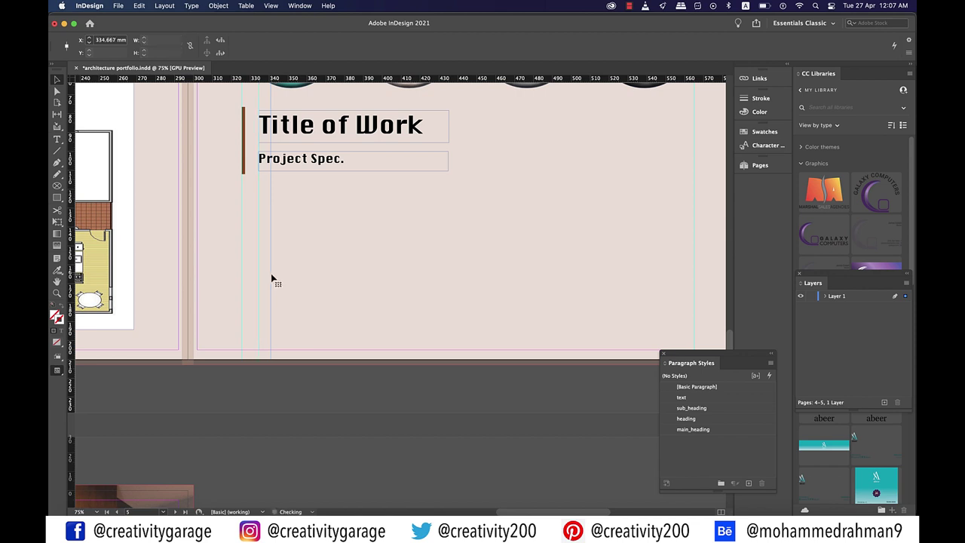
Draw a three-column linked text frame below the headings
left_click(305, 406)
key("t")
left_click_drag(305, 405, 646, 355)
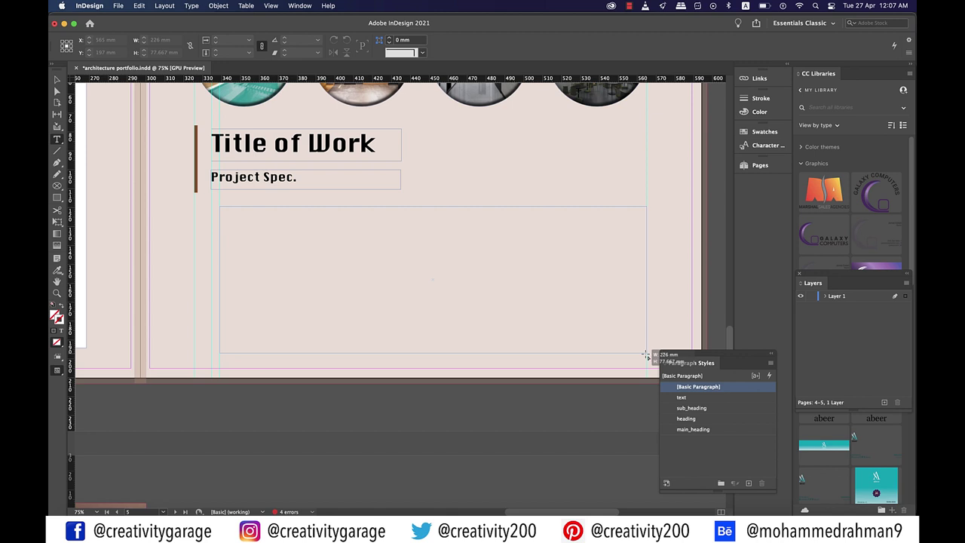
key("Right")
key("Right")
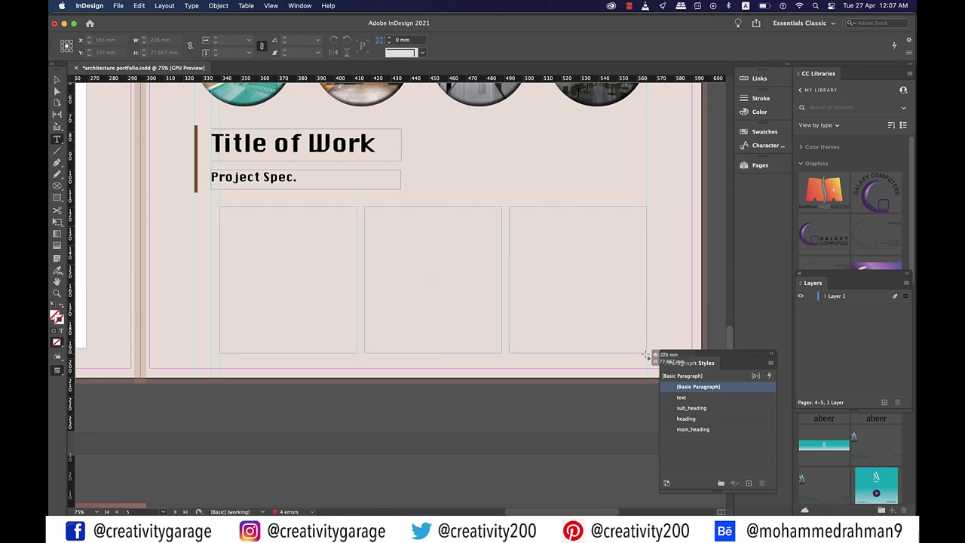
left_click_drag(645, 354, 645, 352)
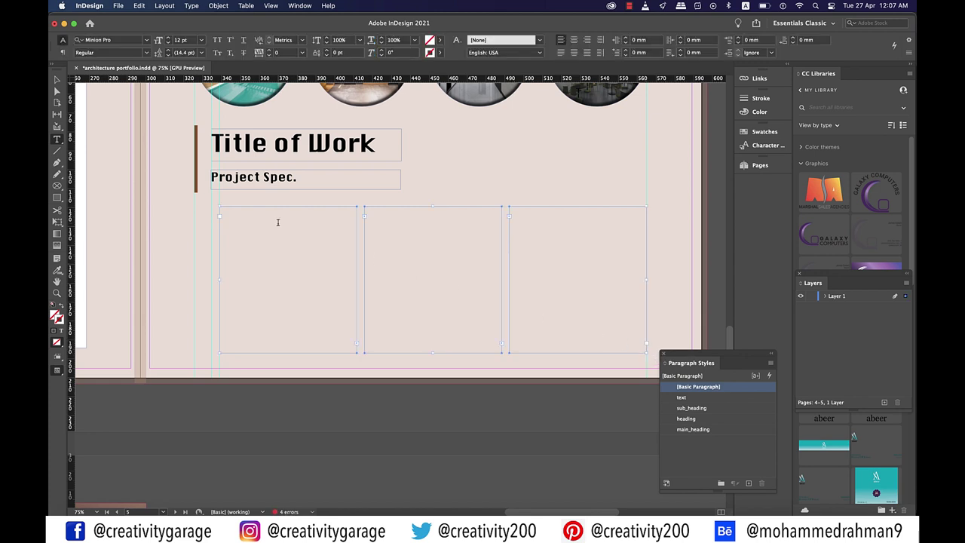
Fill the columns with placeholder text and apply the text paragraph style to all of it
left_click(254, 212)
scroll(254, 213, "down", 1)
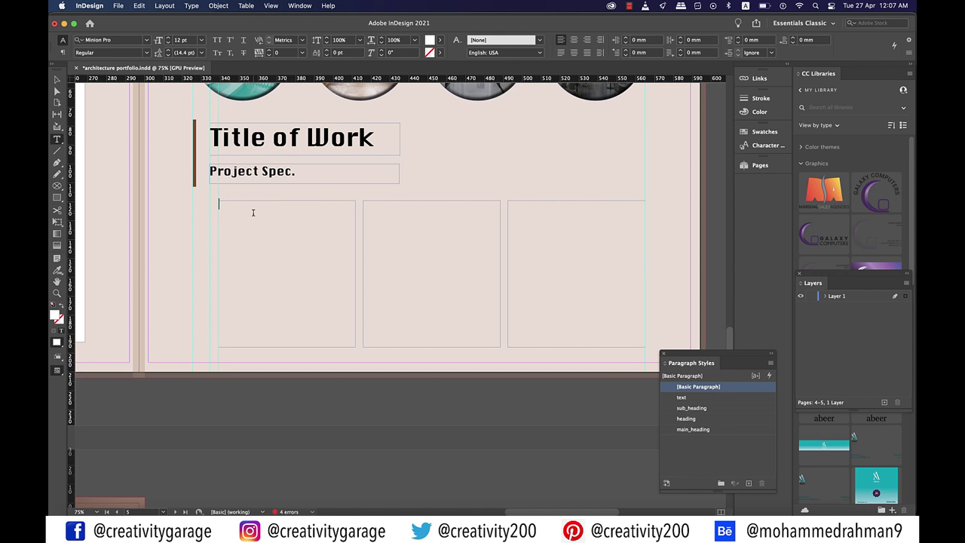
right_click(253, 213)
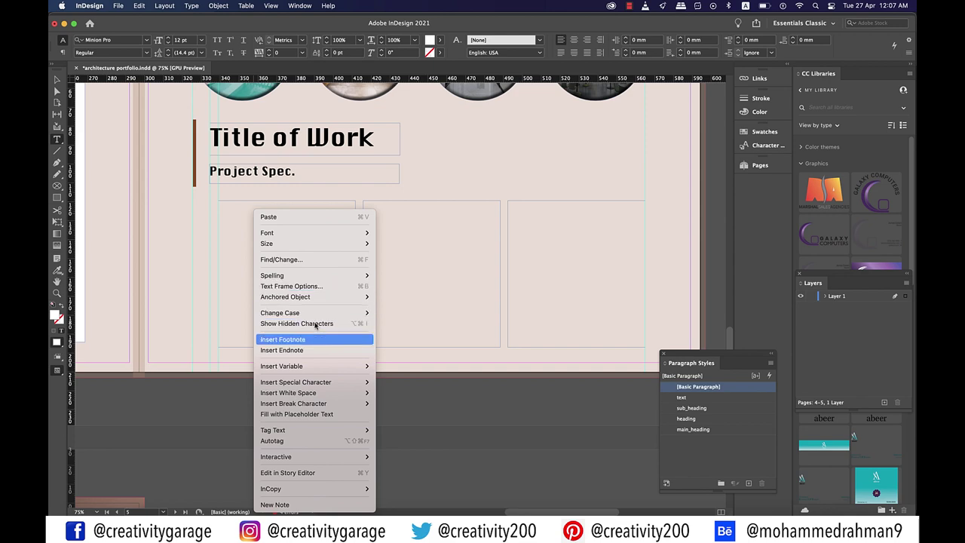
left_click(305, 414)
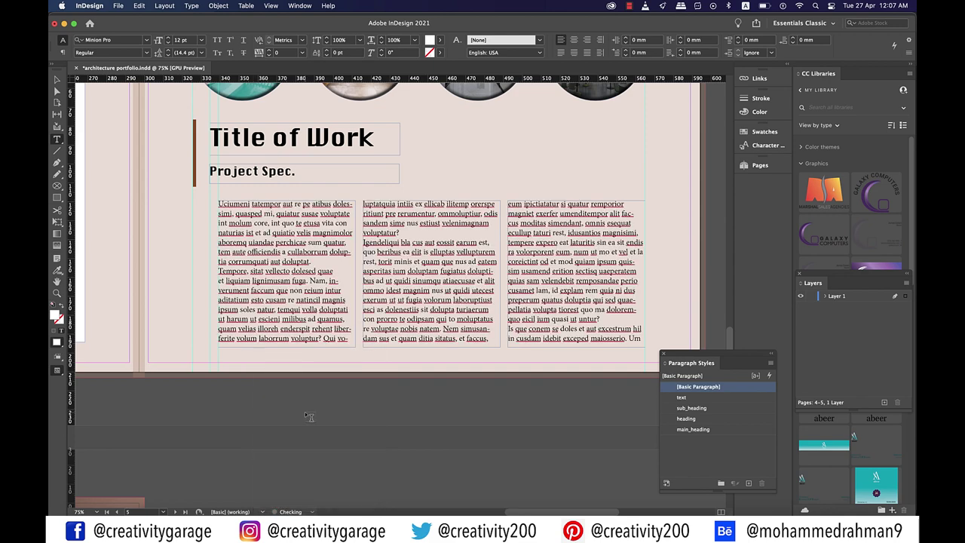
key("super+a")
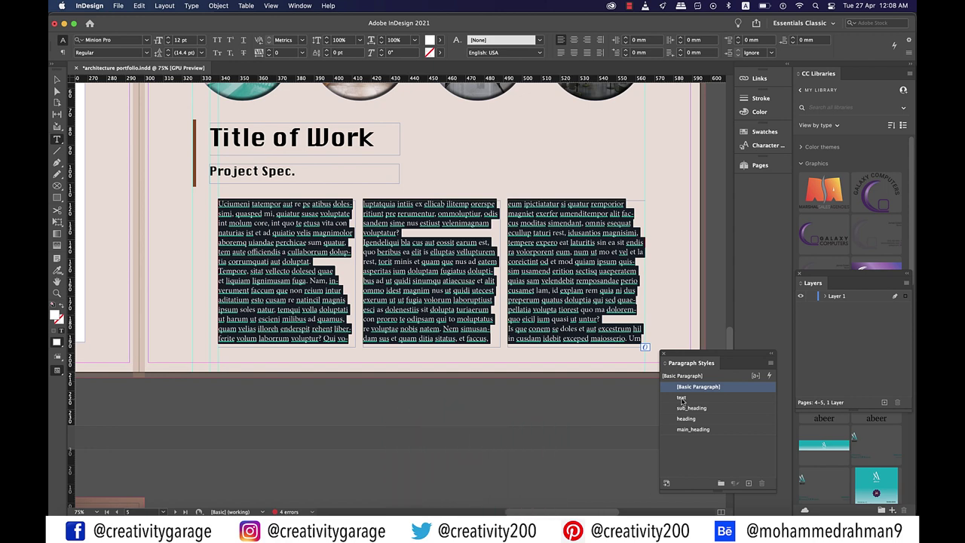
left_click(681, 399)
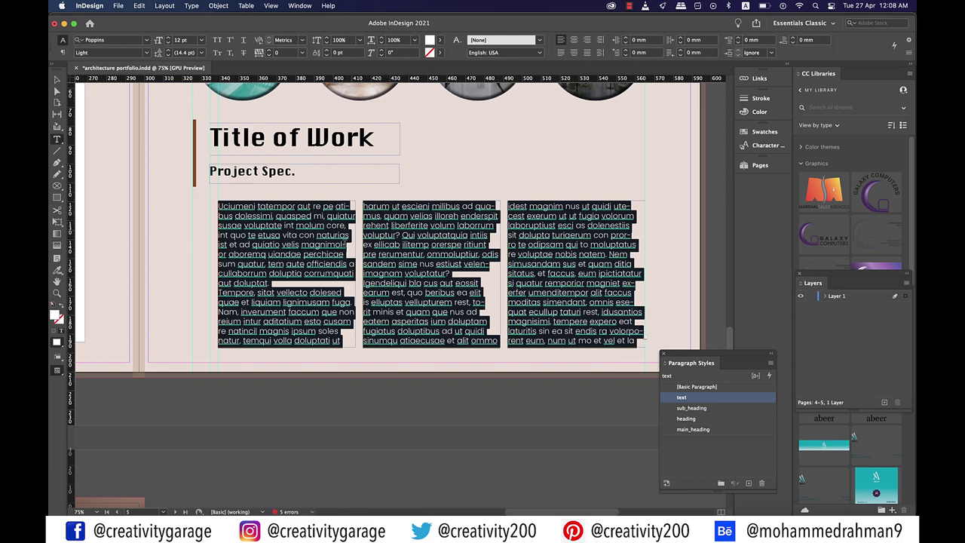
left_click(316, 228)
Break the first column into new paragraphs after 'naturias.' and at 'Tempore'
left_click(350, 234)
type(".")
key("Return")
key("Return")
left_click(269, 301)
key("Return")
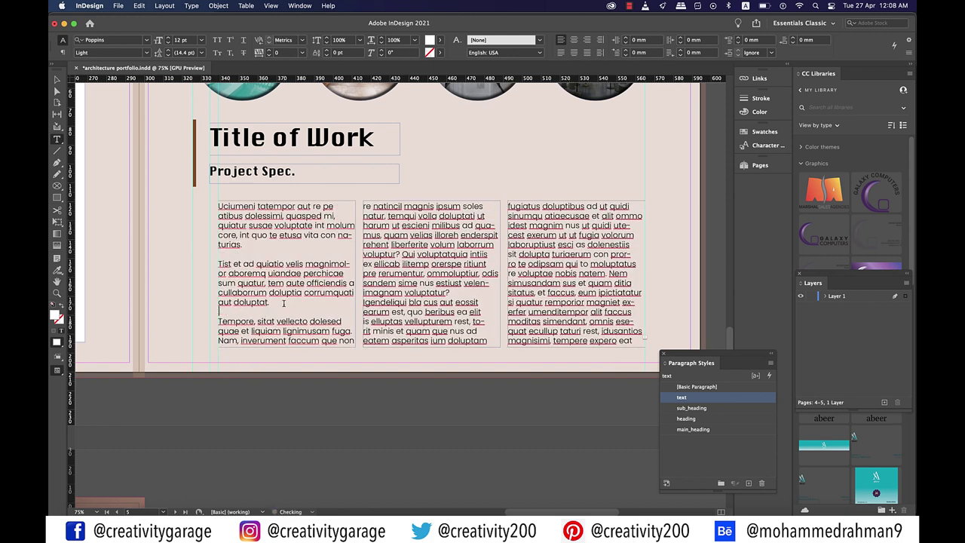
Start new paragraphs after 'soles.' and 'ritiunt.' in the second column, capitalizing the next words
left_click(484, 215)
type(".")
key("Return")
key("Return")
key("Delete")
key("Delete")
type("N")
left_click(475, 283)
key("period")
key("Return")
key("Return")
key("Delete")
type("P")
Tidy the third column's opening and start new paragraphs after 'quidi.' and 'dolenestiis.'
left_click(515, 205)
key("BackSpace")
key("BackSpace")
key("BackSpace")
key("period")
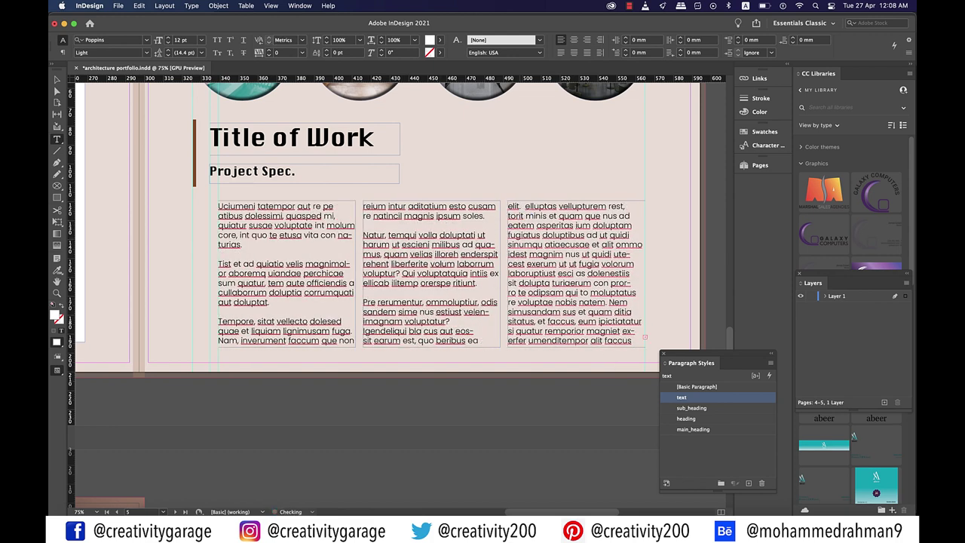
key("Return")
left_click(508, 206)
type("E")
left_click(608, 234)
type(".")
key("Return")
key("Return")
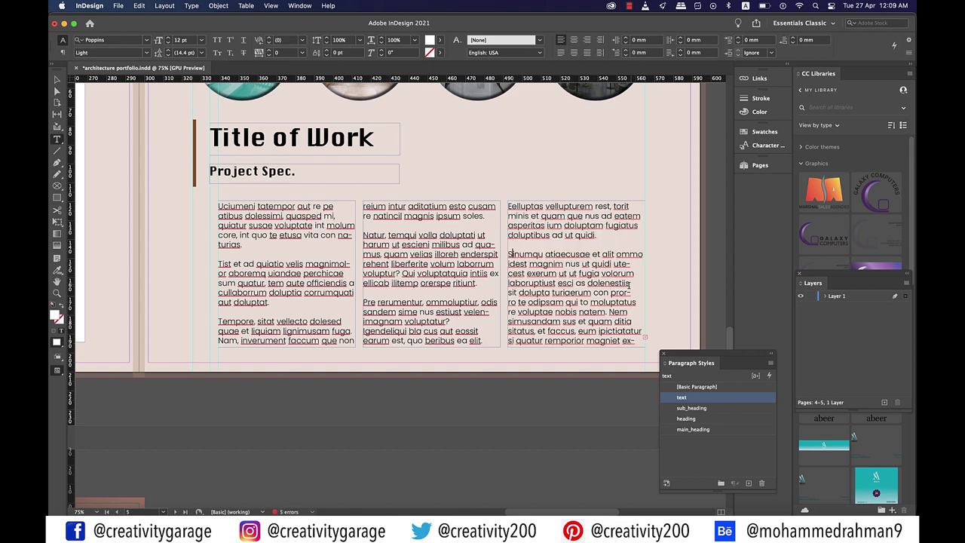
left_click(630, 283)
type(".")
key("Return")
key("Return")
left_click(56, 79)
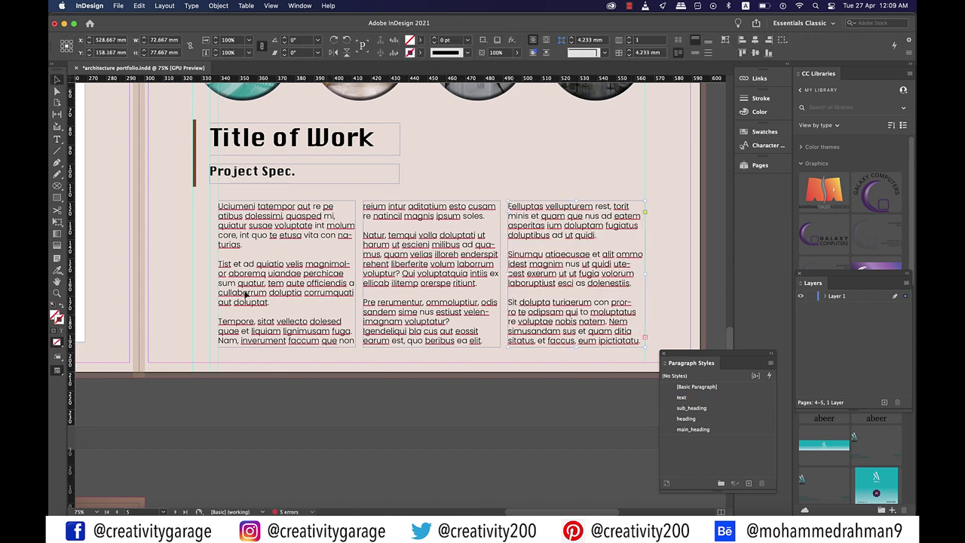
left_click(332, 390)
Zoom out over several spreads and switch to Preview mode, hiding guides and frame edges
key("super+minus")
key("super+minus")
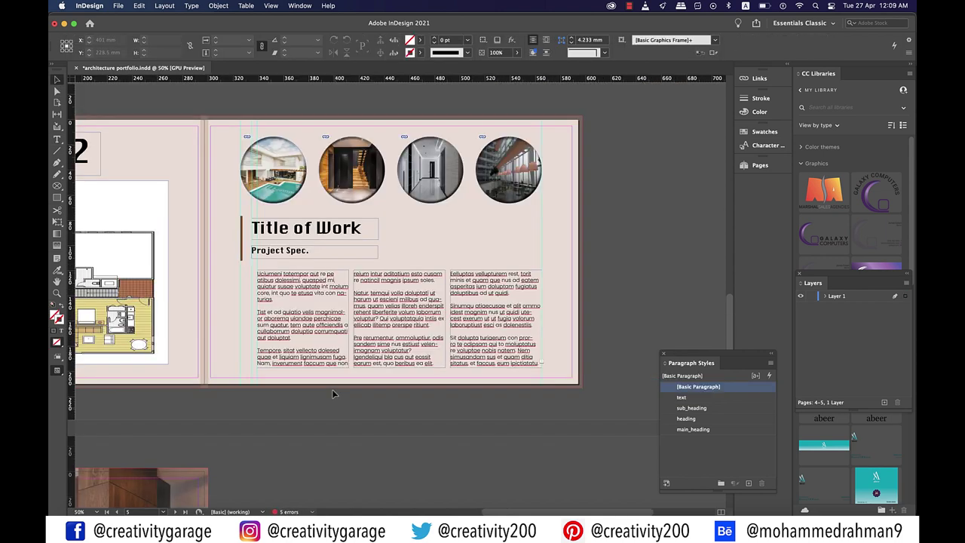
scroll(332, 388, "left", 2)
scroll(331, 388, "up", 3)
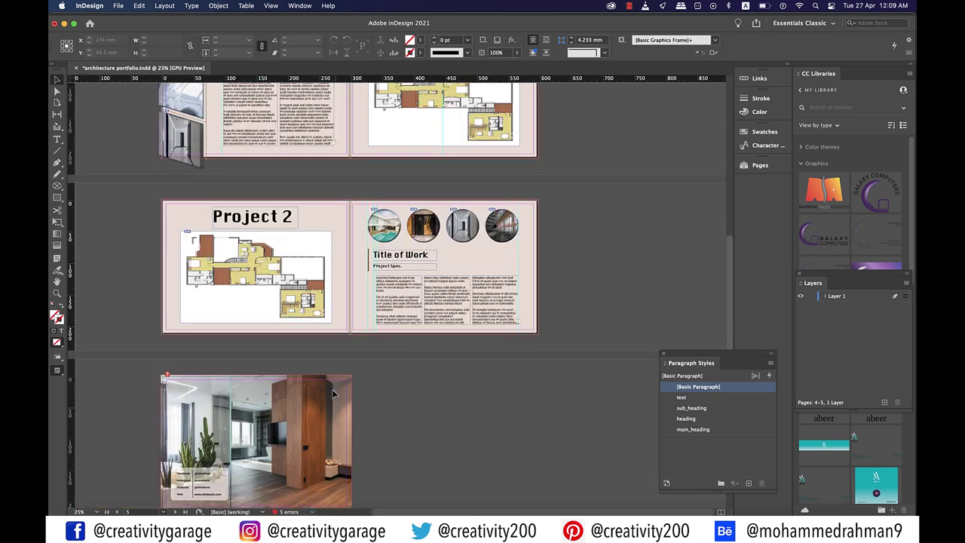
scroll(332, 392, "down", 1)
scroll(423, 385, "up", 3)
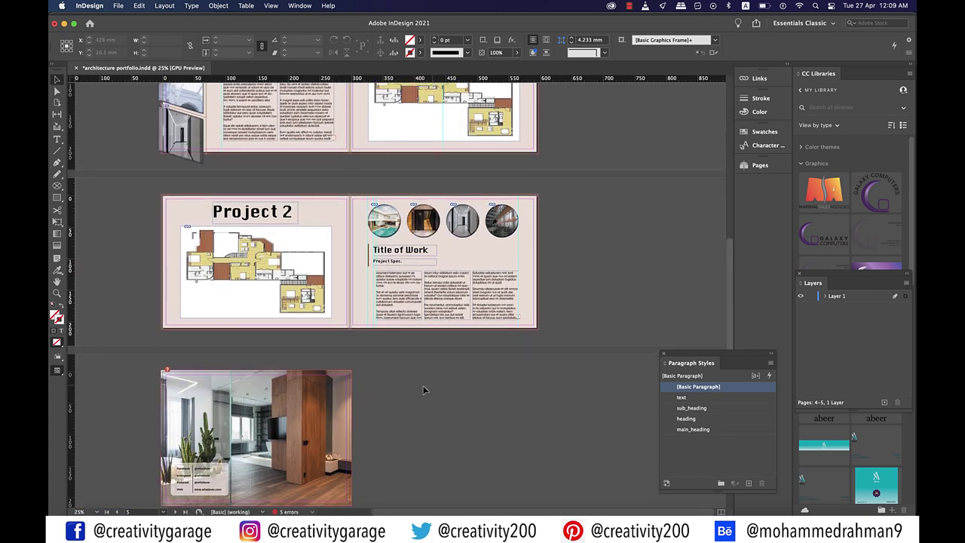
scroll(423, 386, "up", 10)
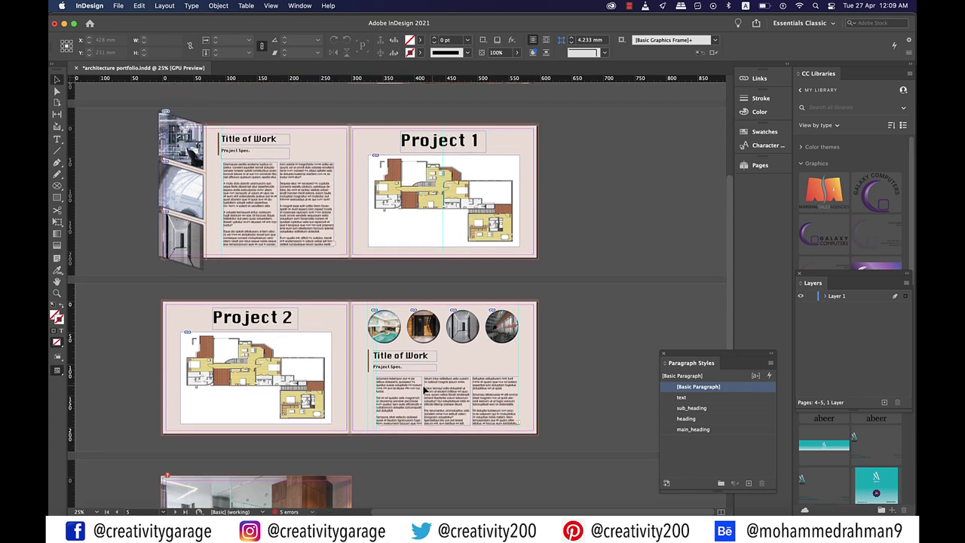
scroll(424, 388, "up", 7)
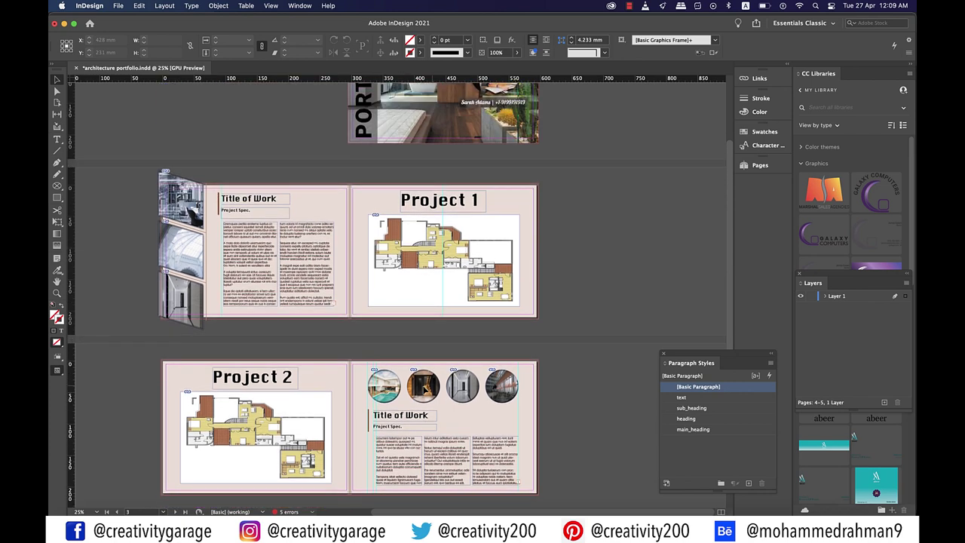
key("w")
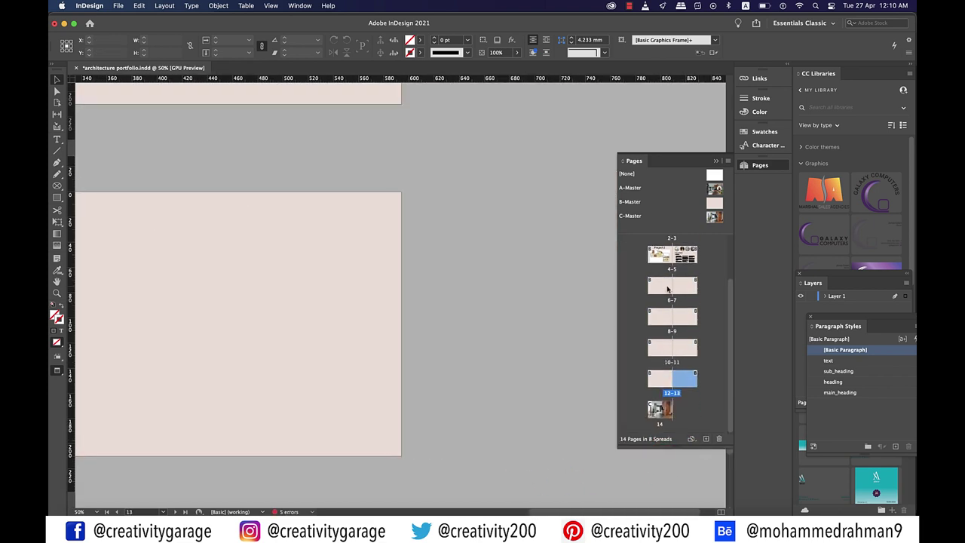
Delete pages 10–14, spread 8–9 and page 7, leaving a six-page document
left_click(663, 350)
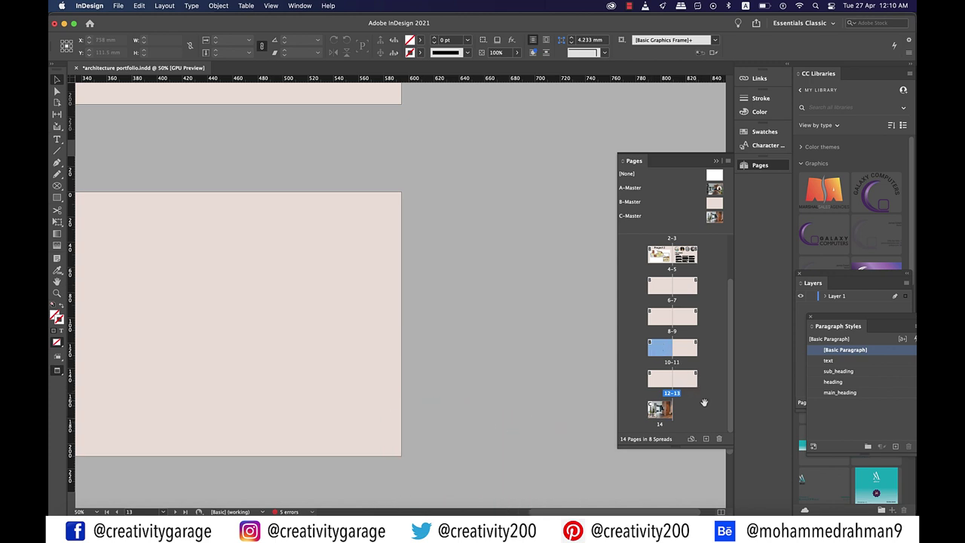
scroll(703, 402, "up", 2)
key("Delete")
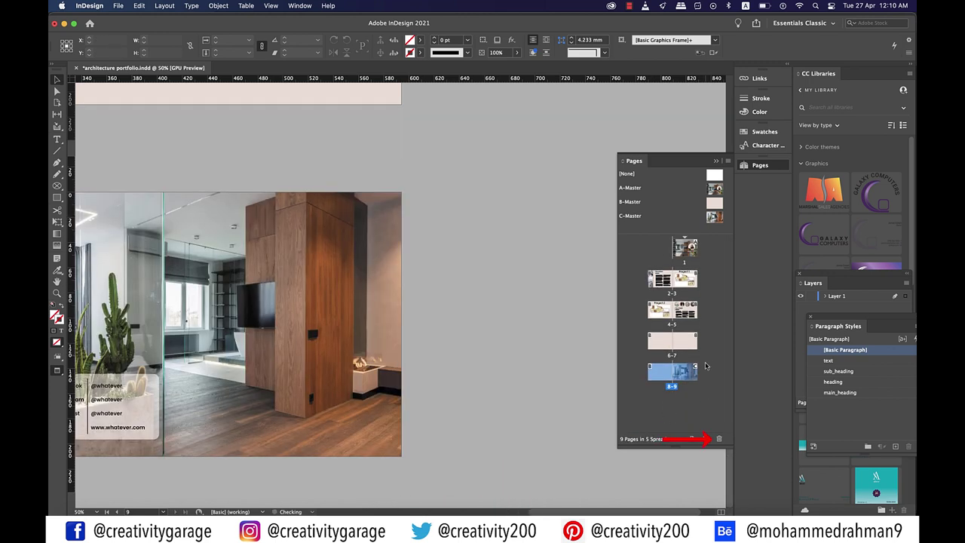
key("Delete")
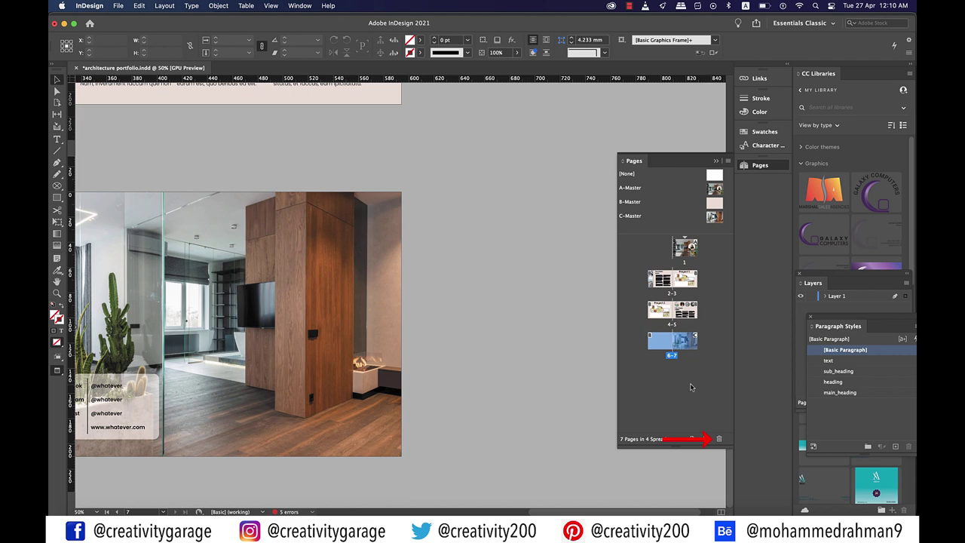
key("Delete")
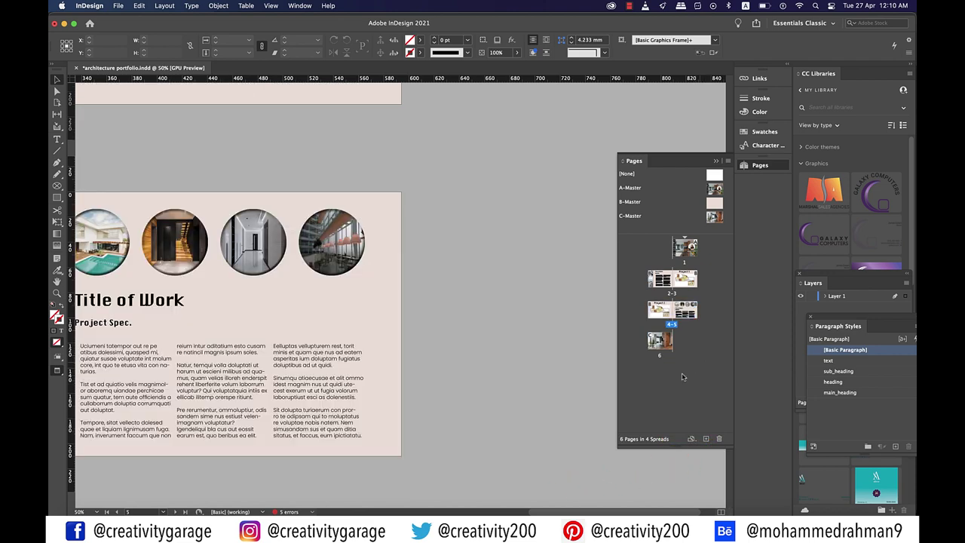
scroll(461, 351, "down", 1)
scroll(461, 351, "left", 5)
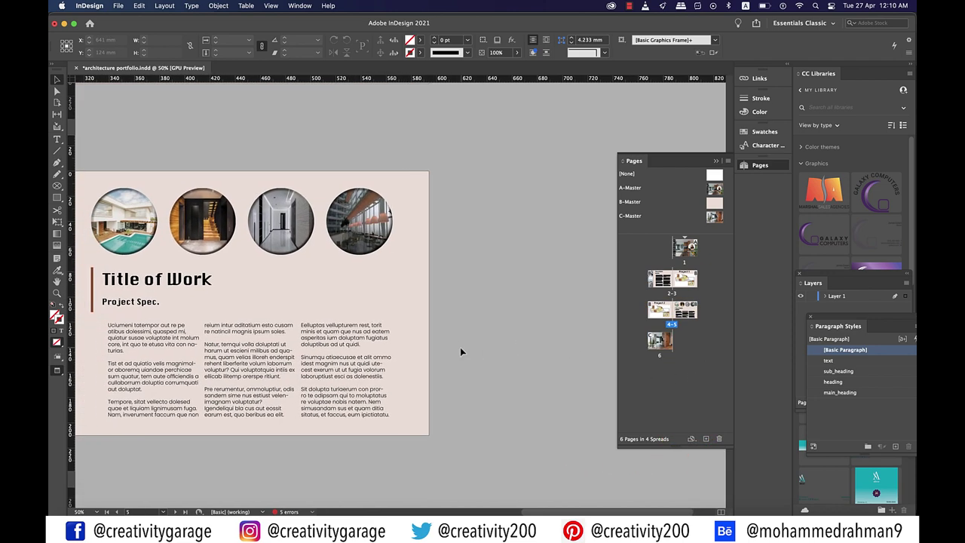